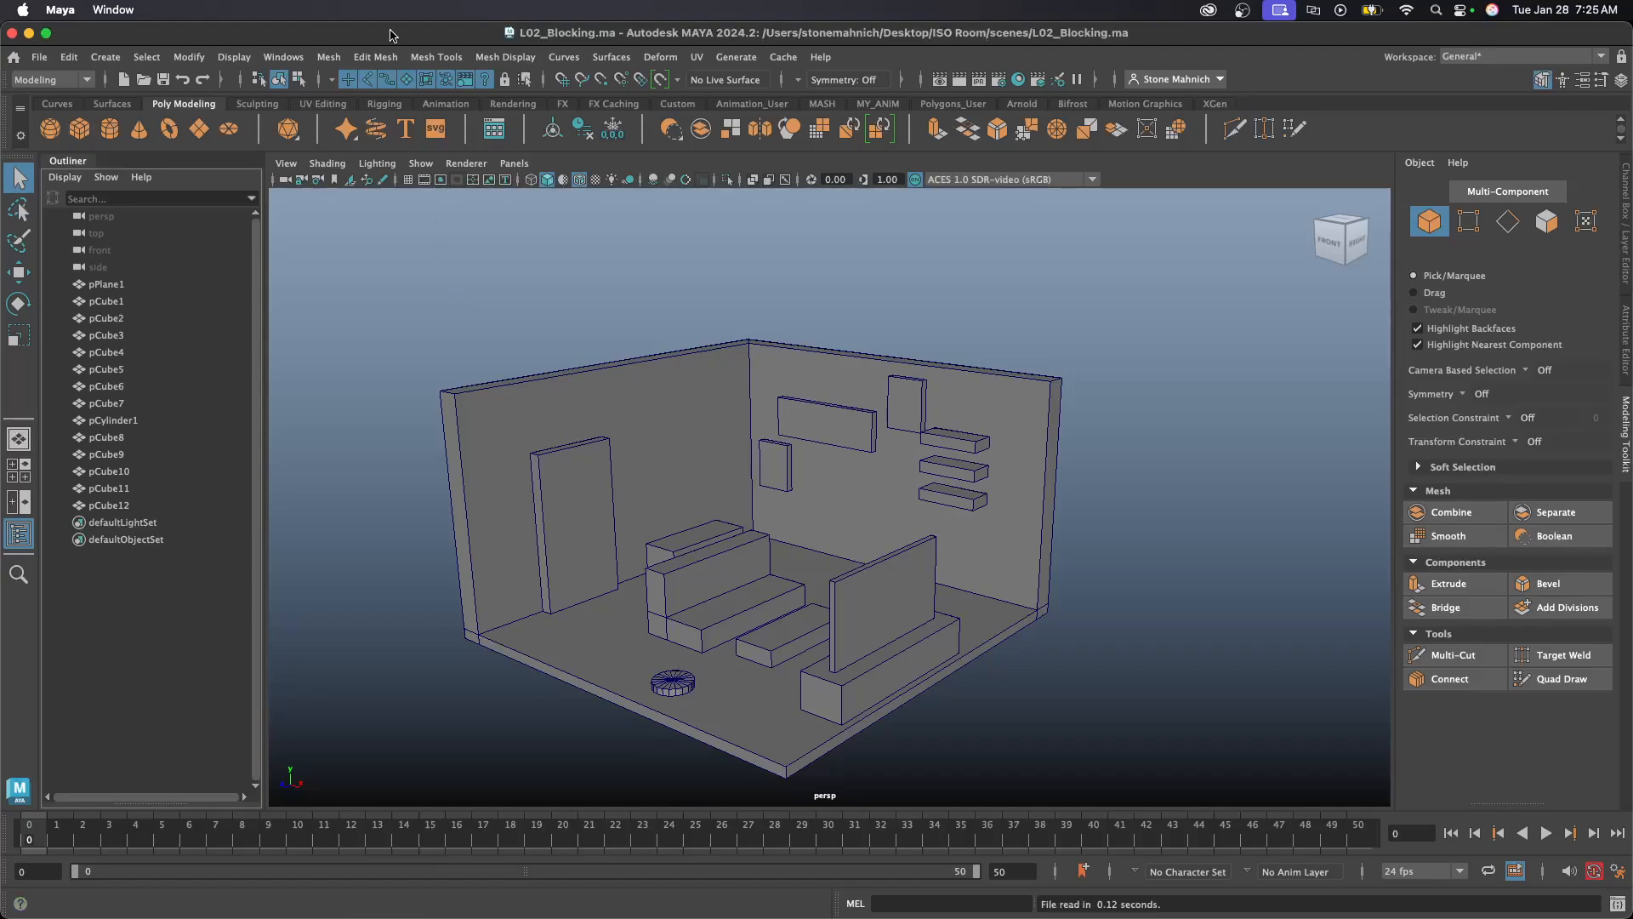
- Shrink the Maya window to reveal the desktop and open L02_Blocking.ma from the ISO Room project's scenes folder in Finder
double_click(392, 34)
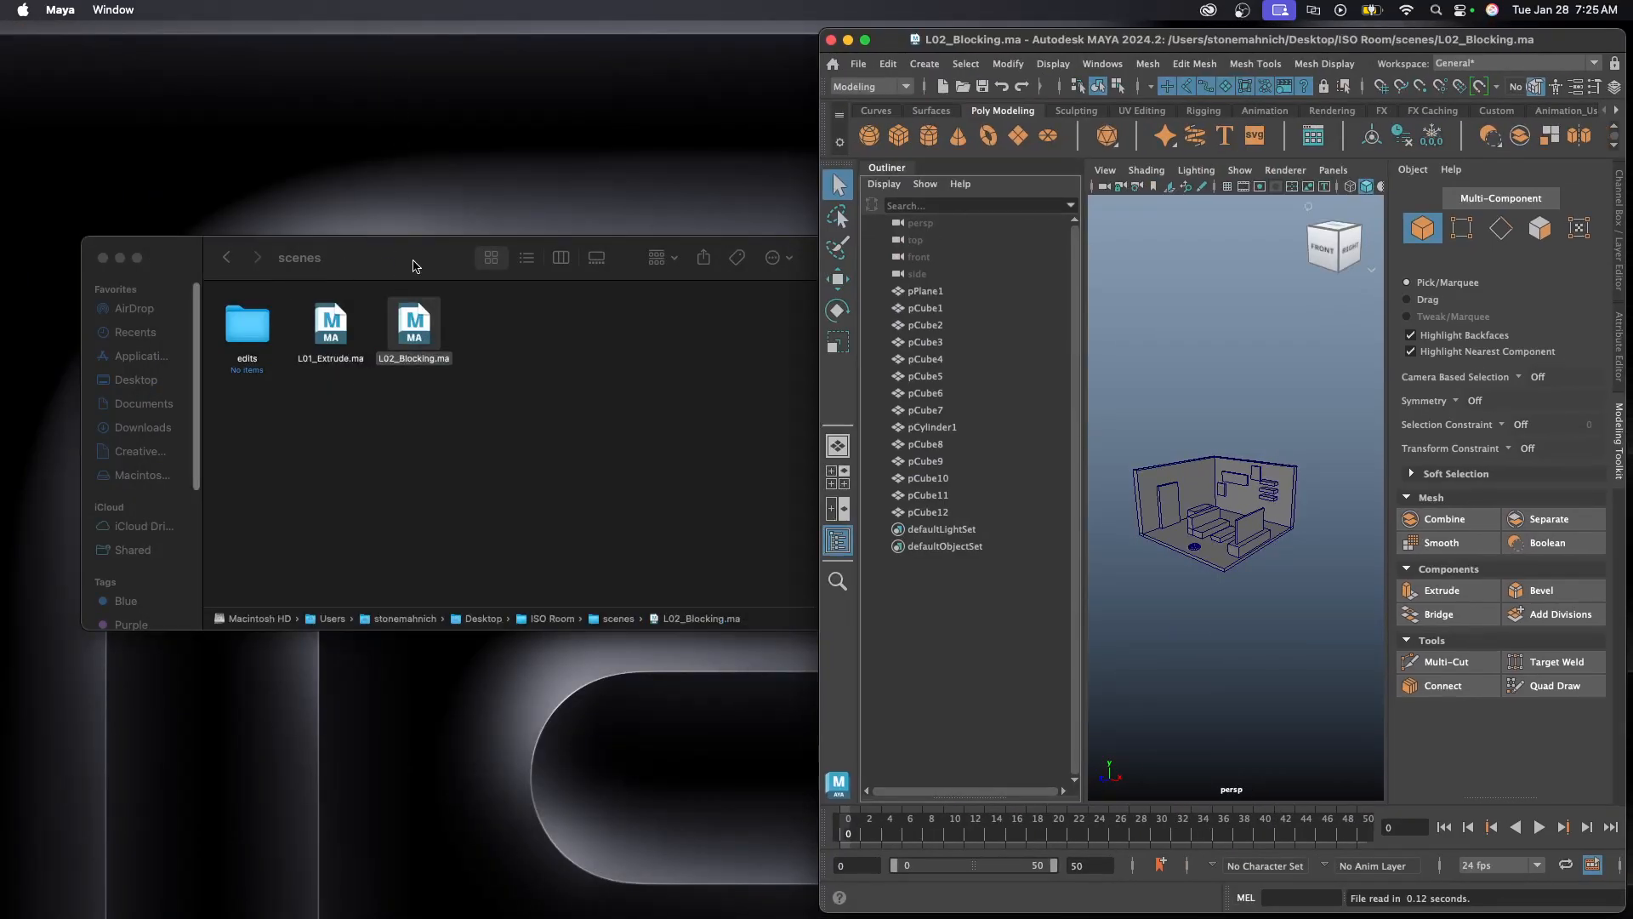
drag(417, 266, 410, 212)
click(95, 204)
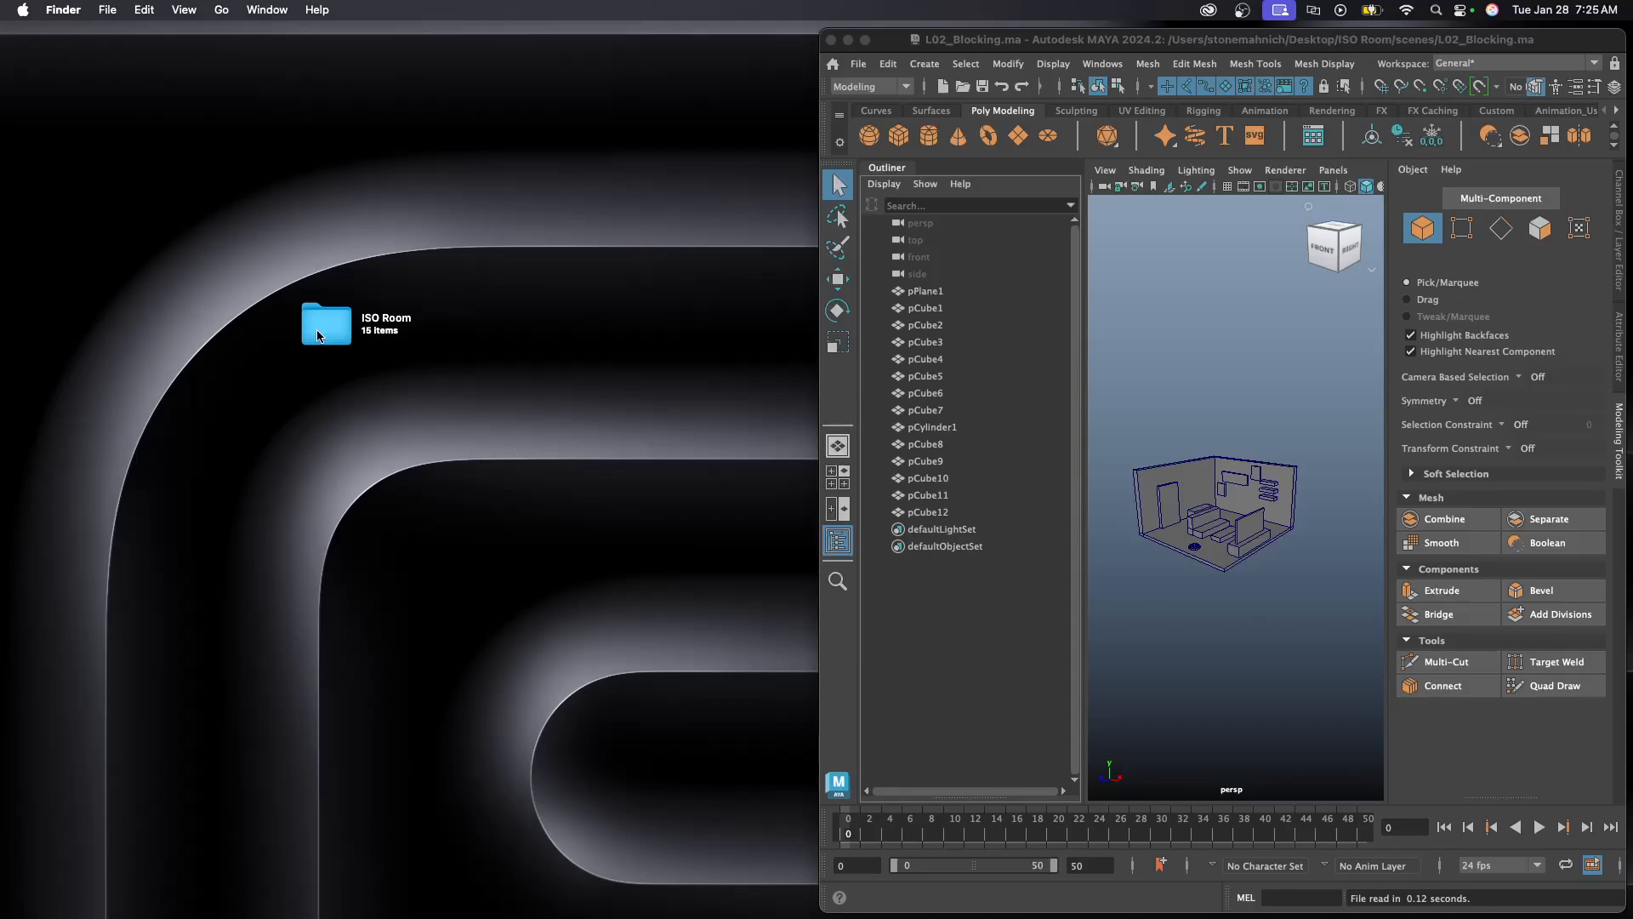
double_click(317, 333)
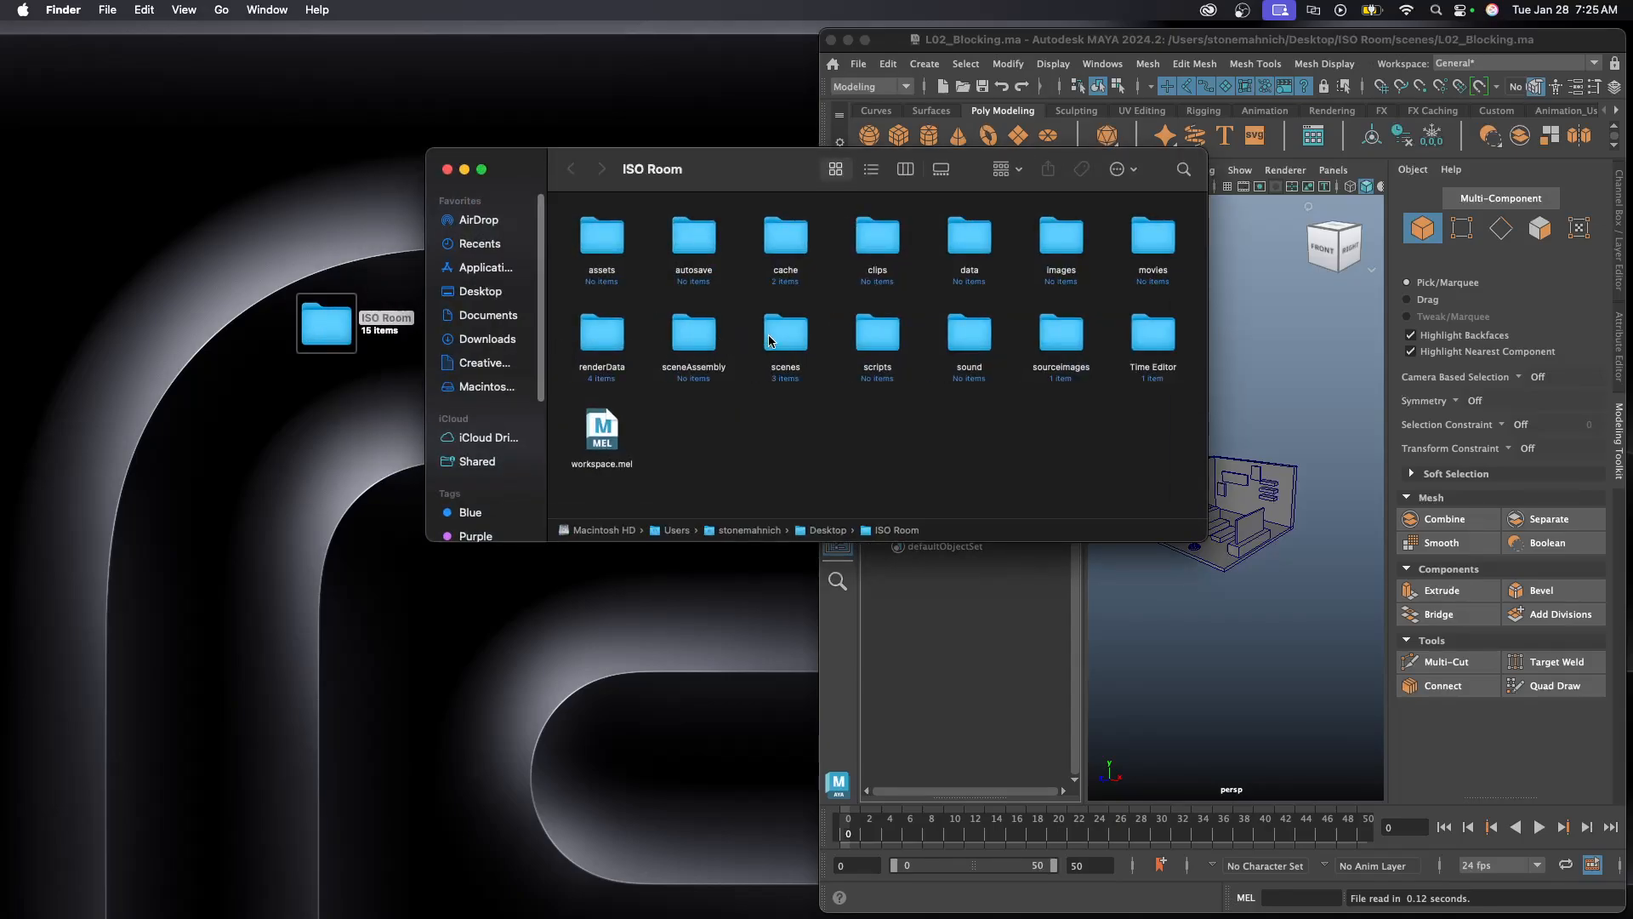
click(780, 338)
double_click(779, 338)
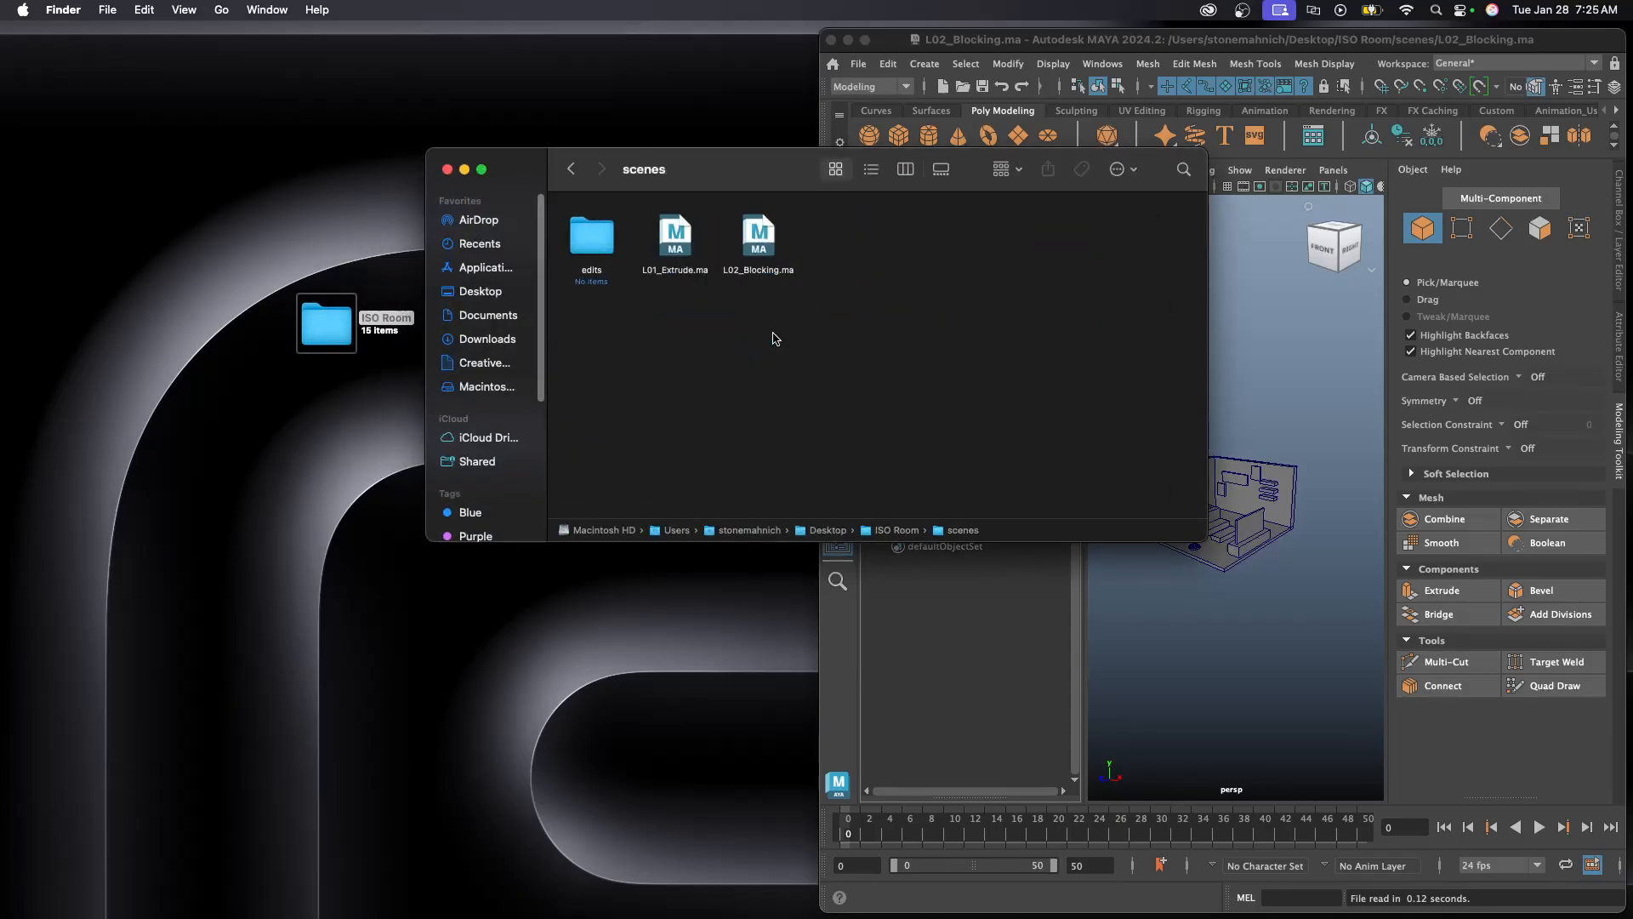
double_click(760, 234)
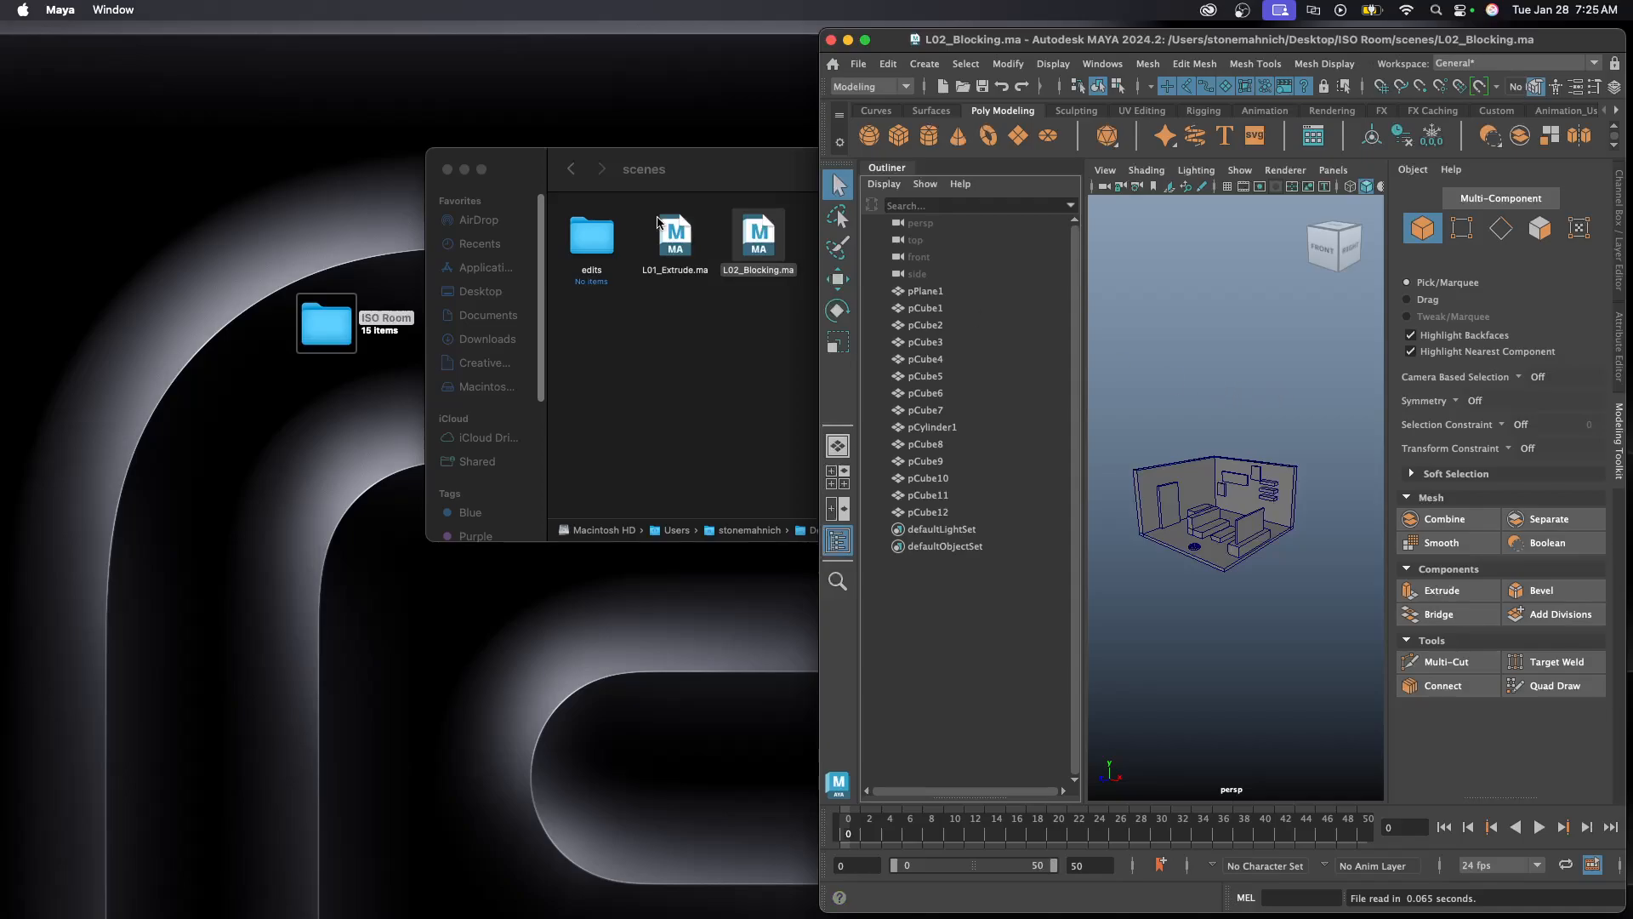
drag(687, 162, 434, 246)
- Save the Maya scene under the new name L03_Bevel.ma in the project's scenes folder
click(969, 47)
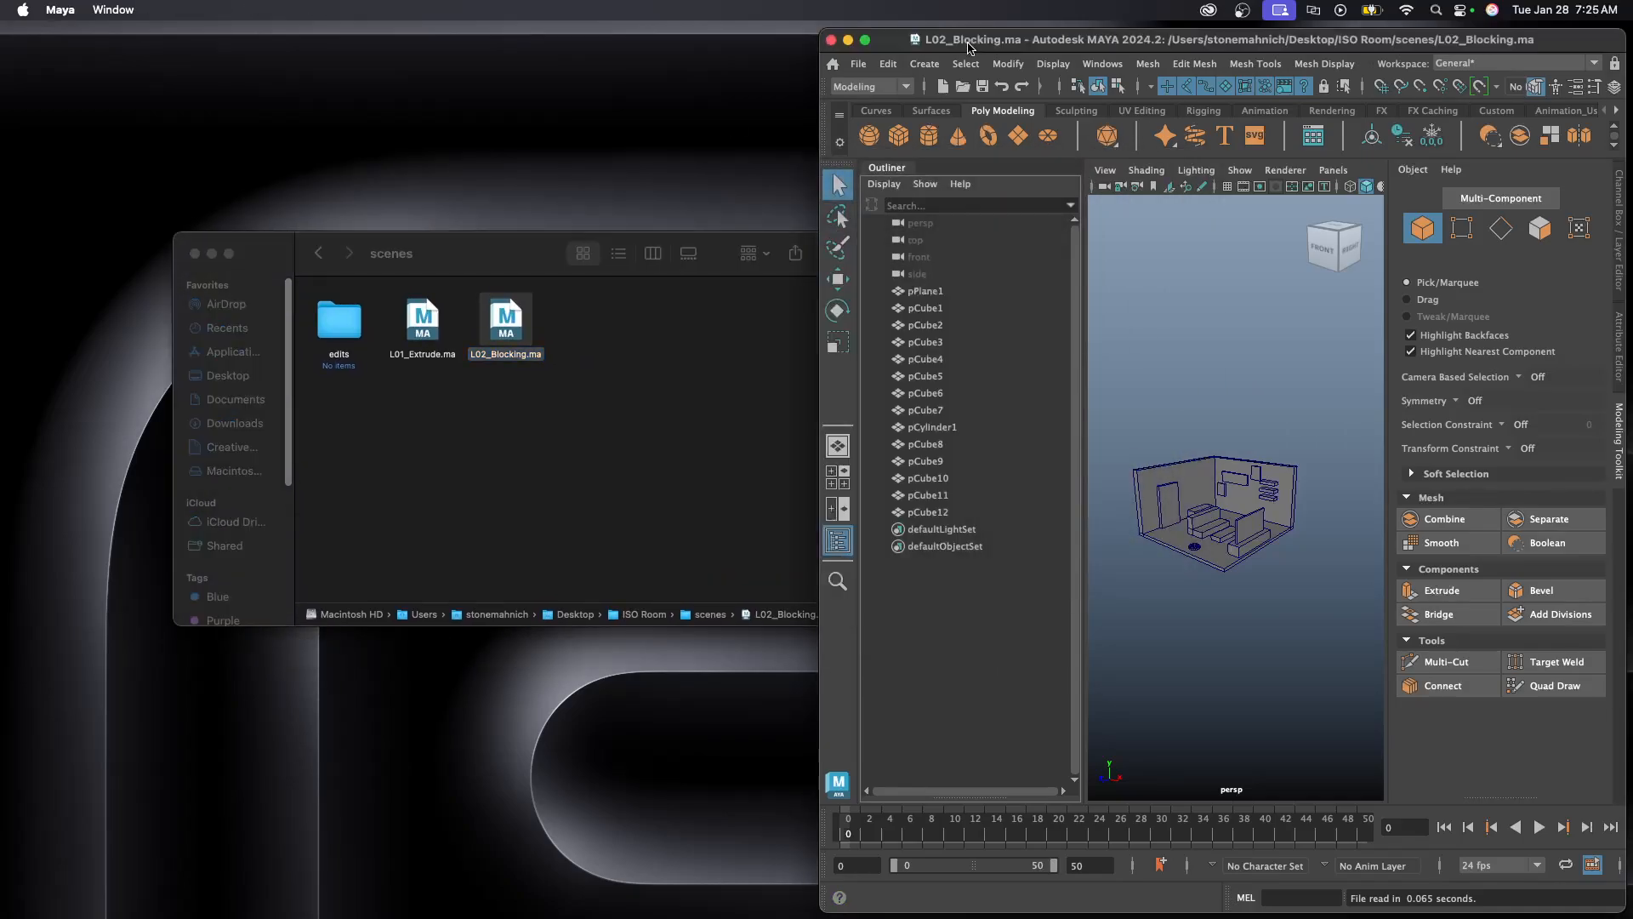
click(869, 67)
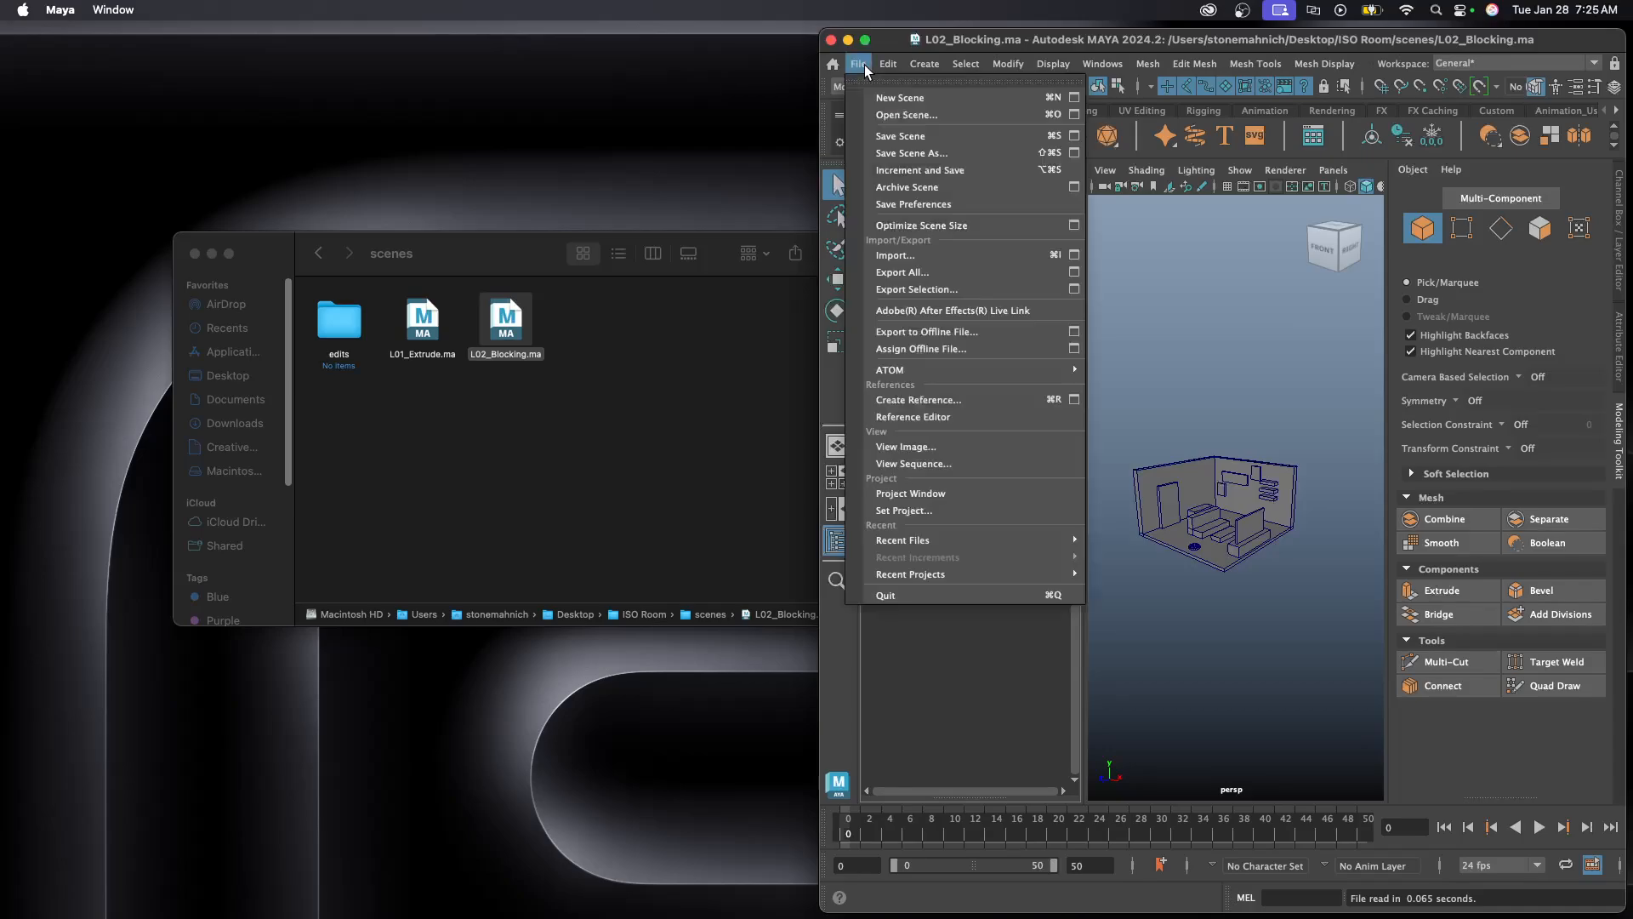
click(918, 155)
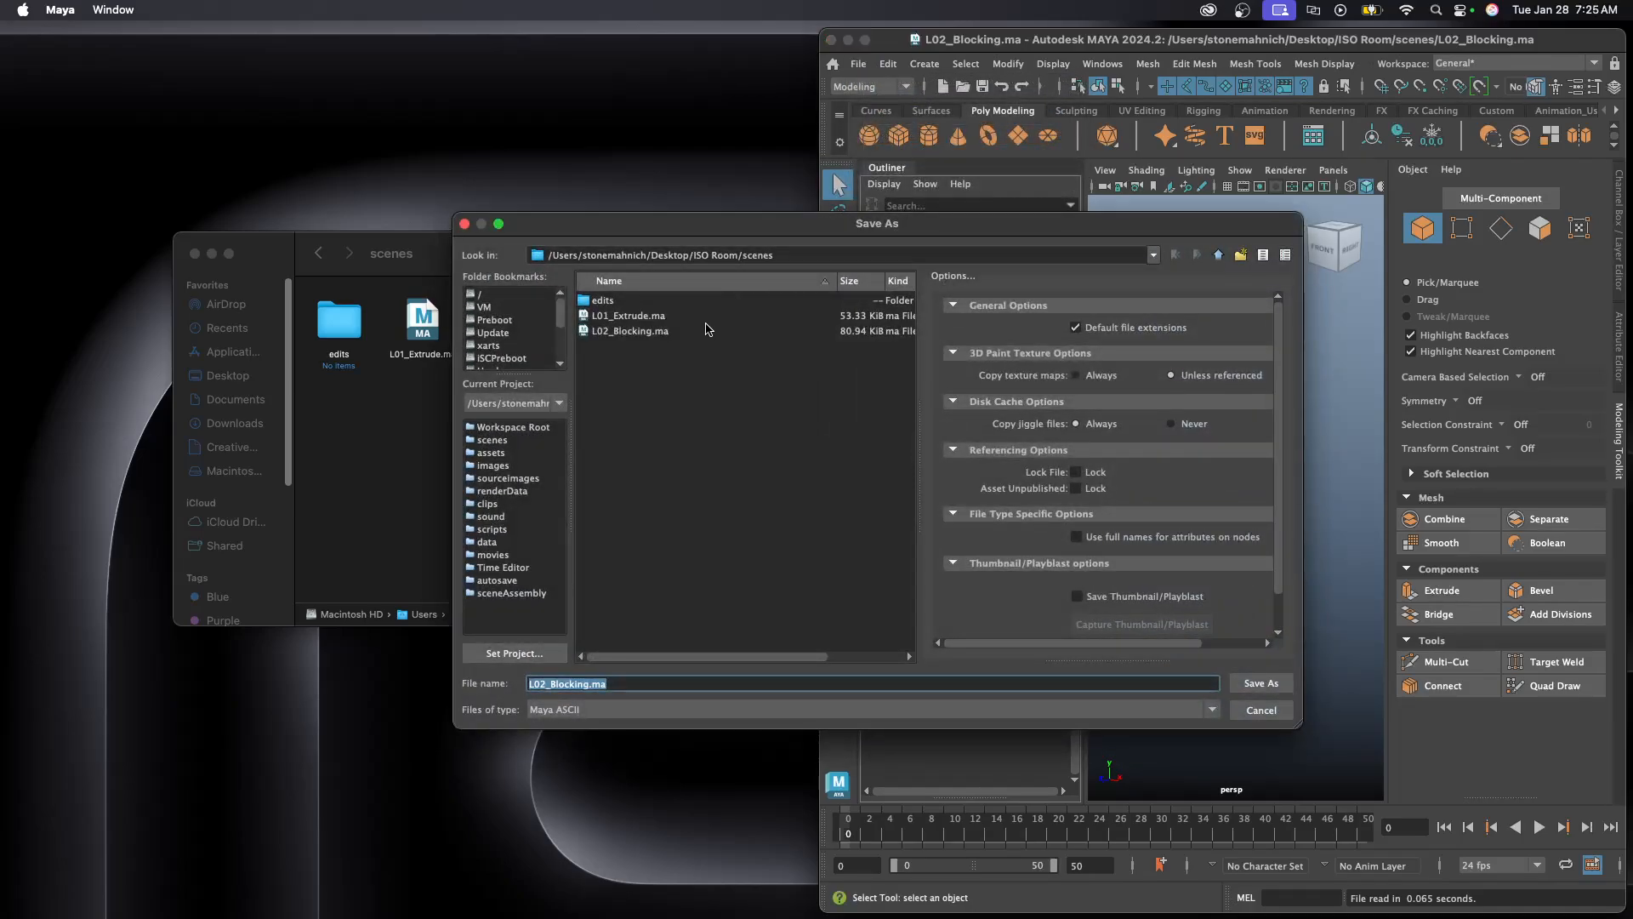
key(Right)
key(BackSpace)
key(BackSpace)
key(BackSpace)
key(BackSpace)
key(BackSpace)
key(BackSpace)
key(BackSpace)
text(3_Bevel)
click(1248, 685)
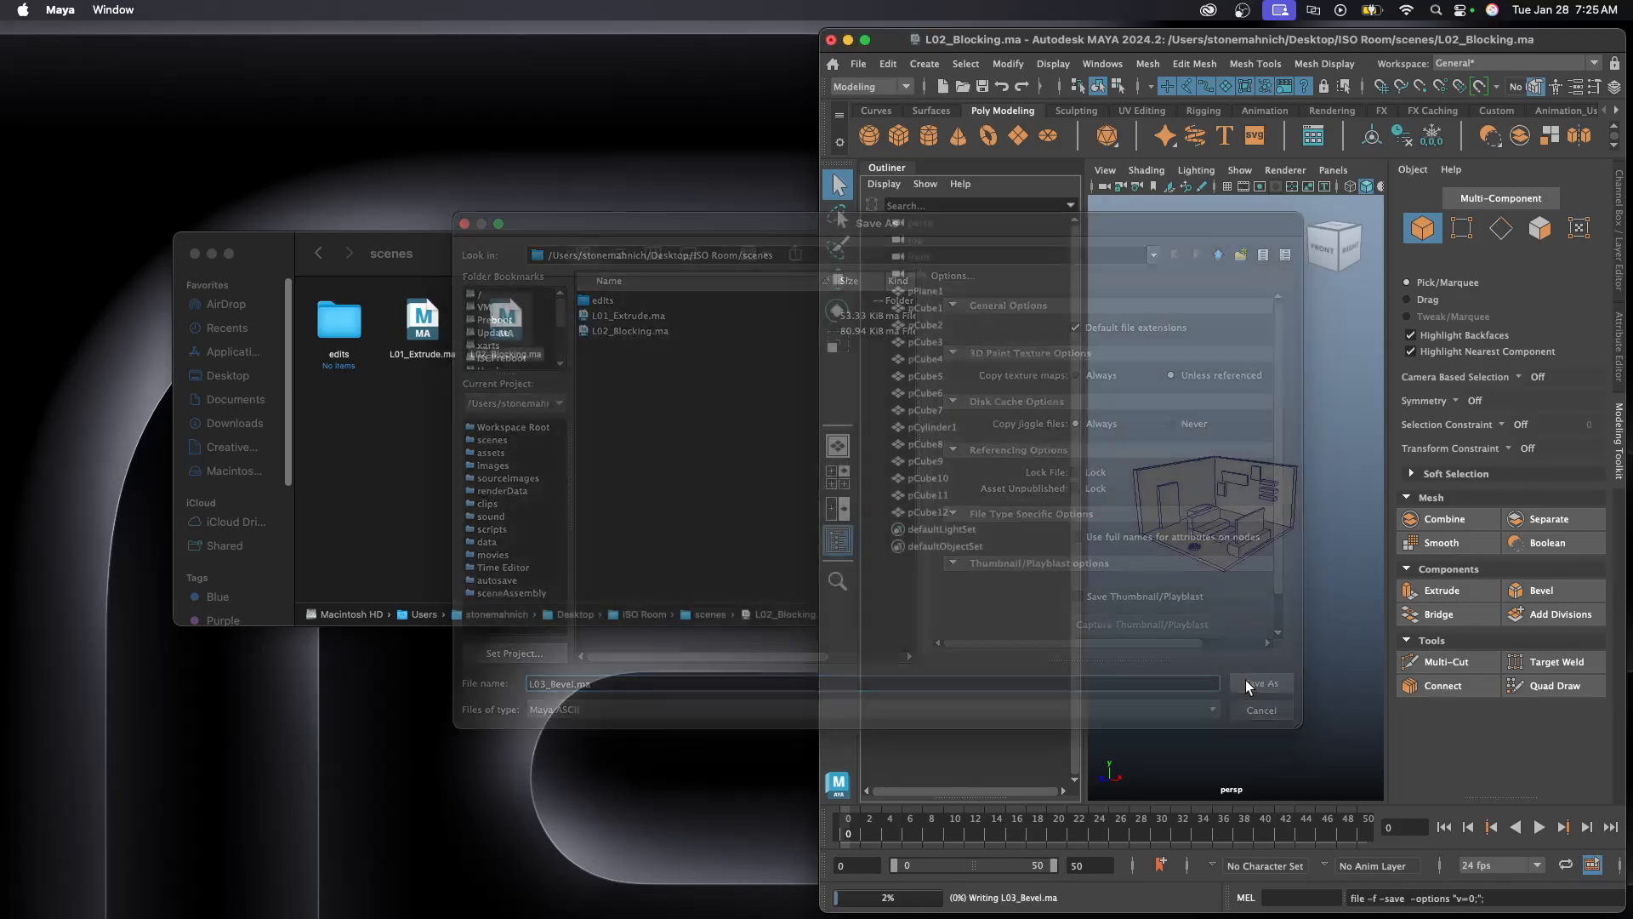
- Close the scenes folder window in Finder and return to Maya with its window enlarged to full size
click(628, 438)
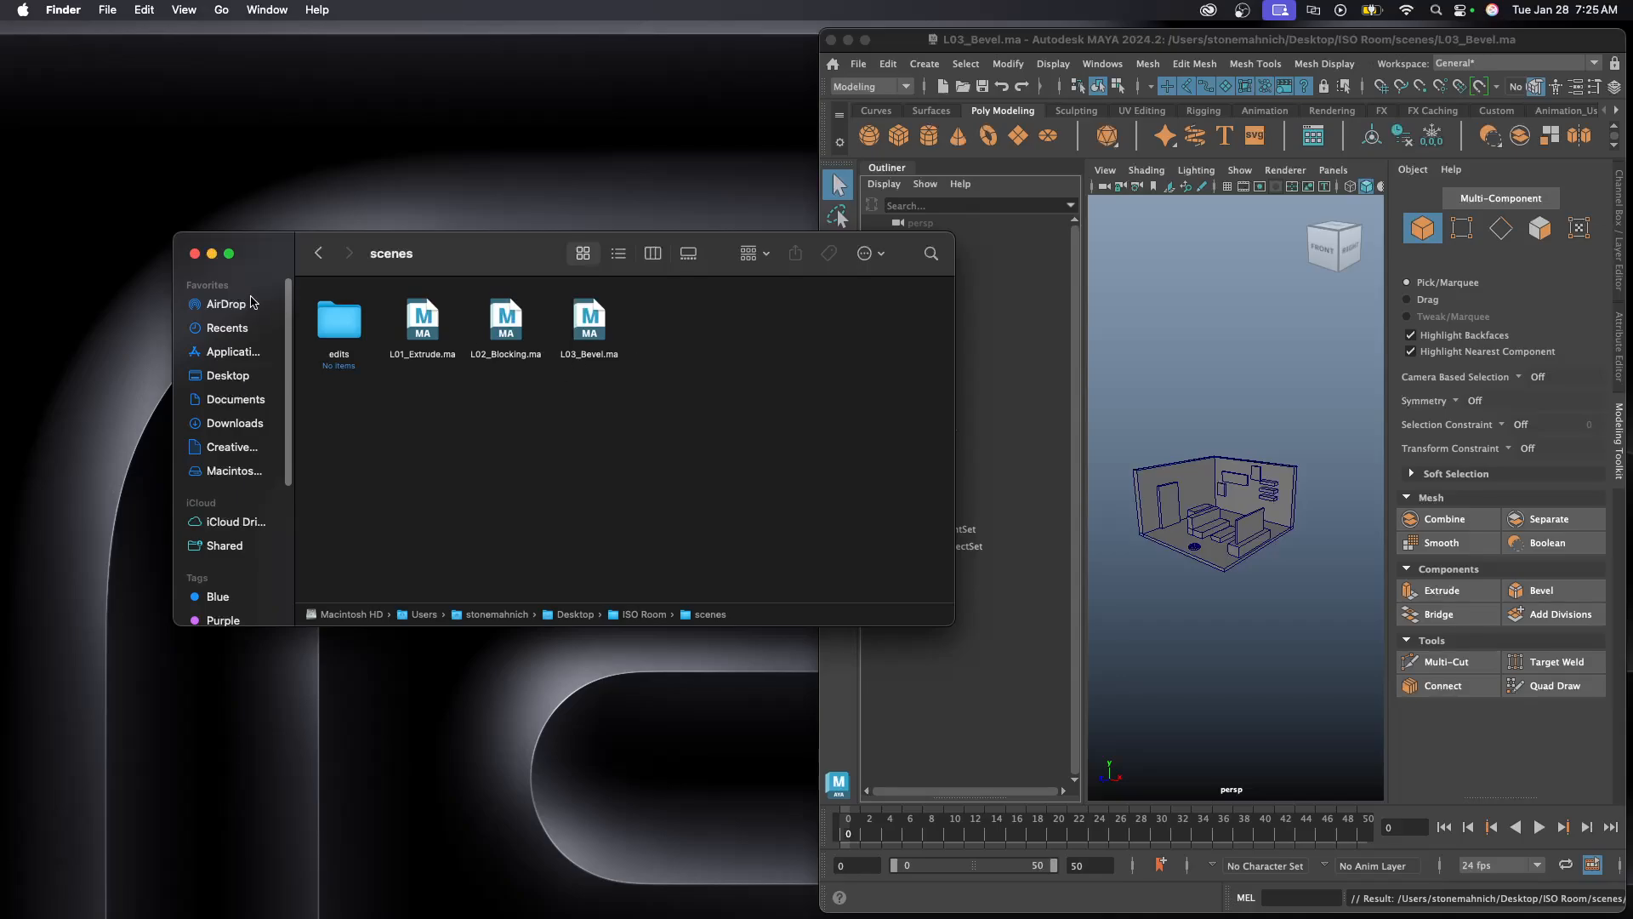
click(193, 254)
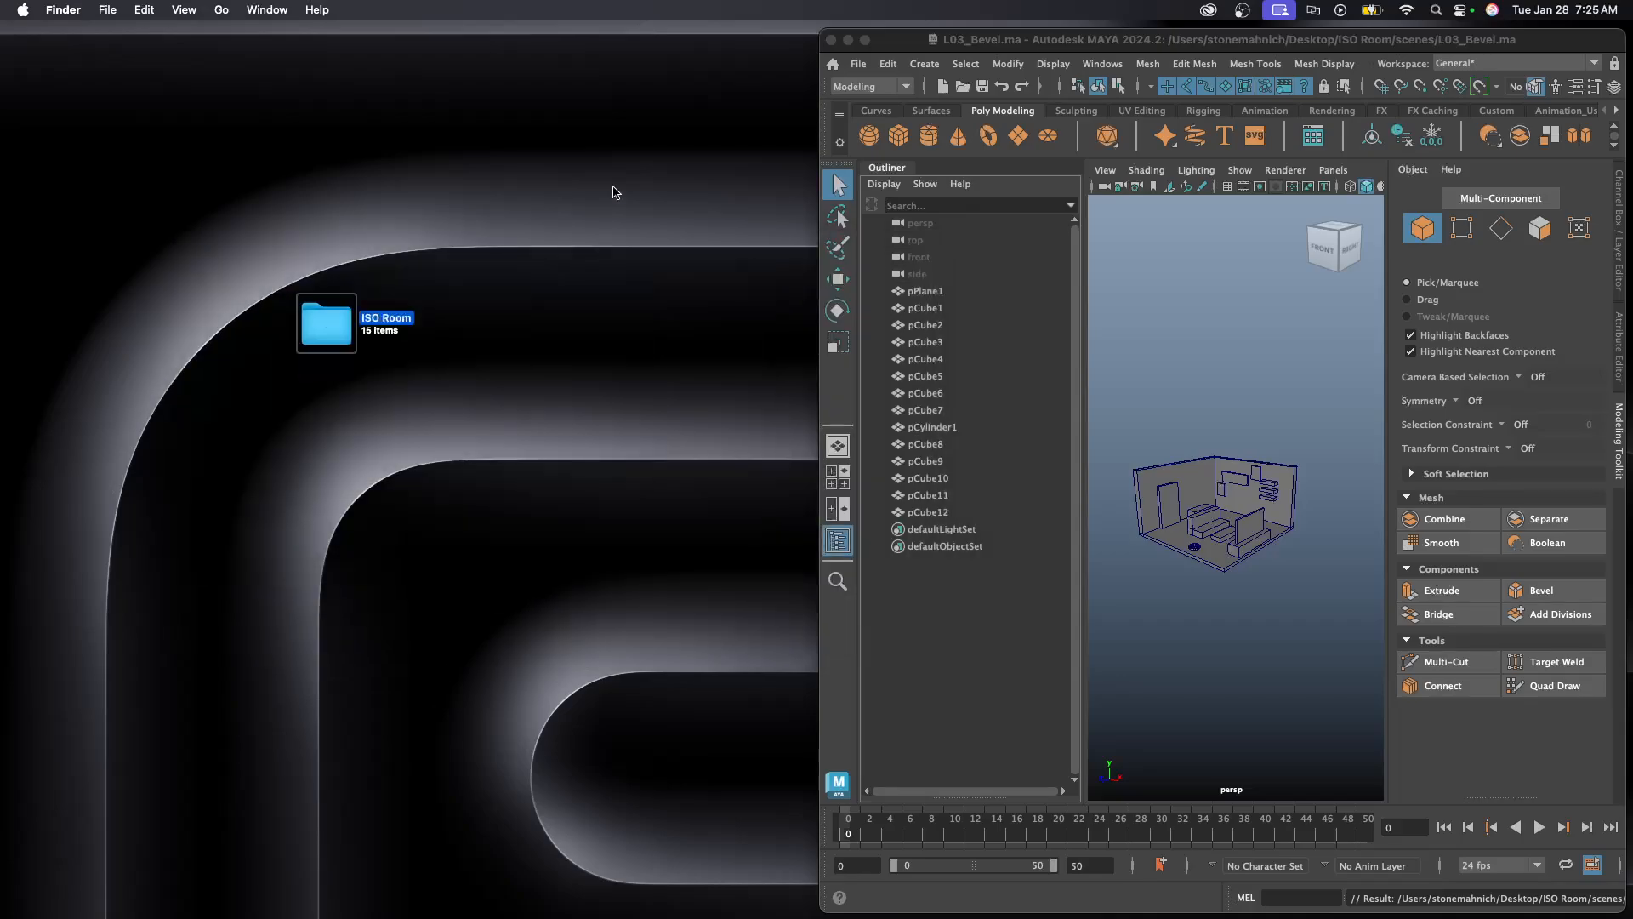
double_click(1077, 40)
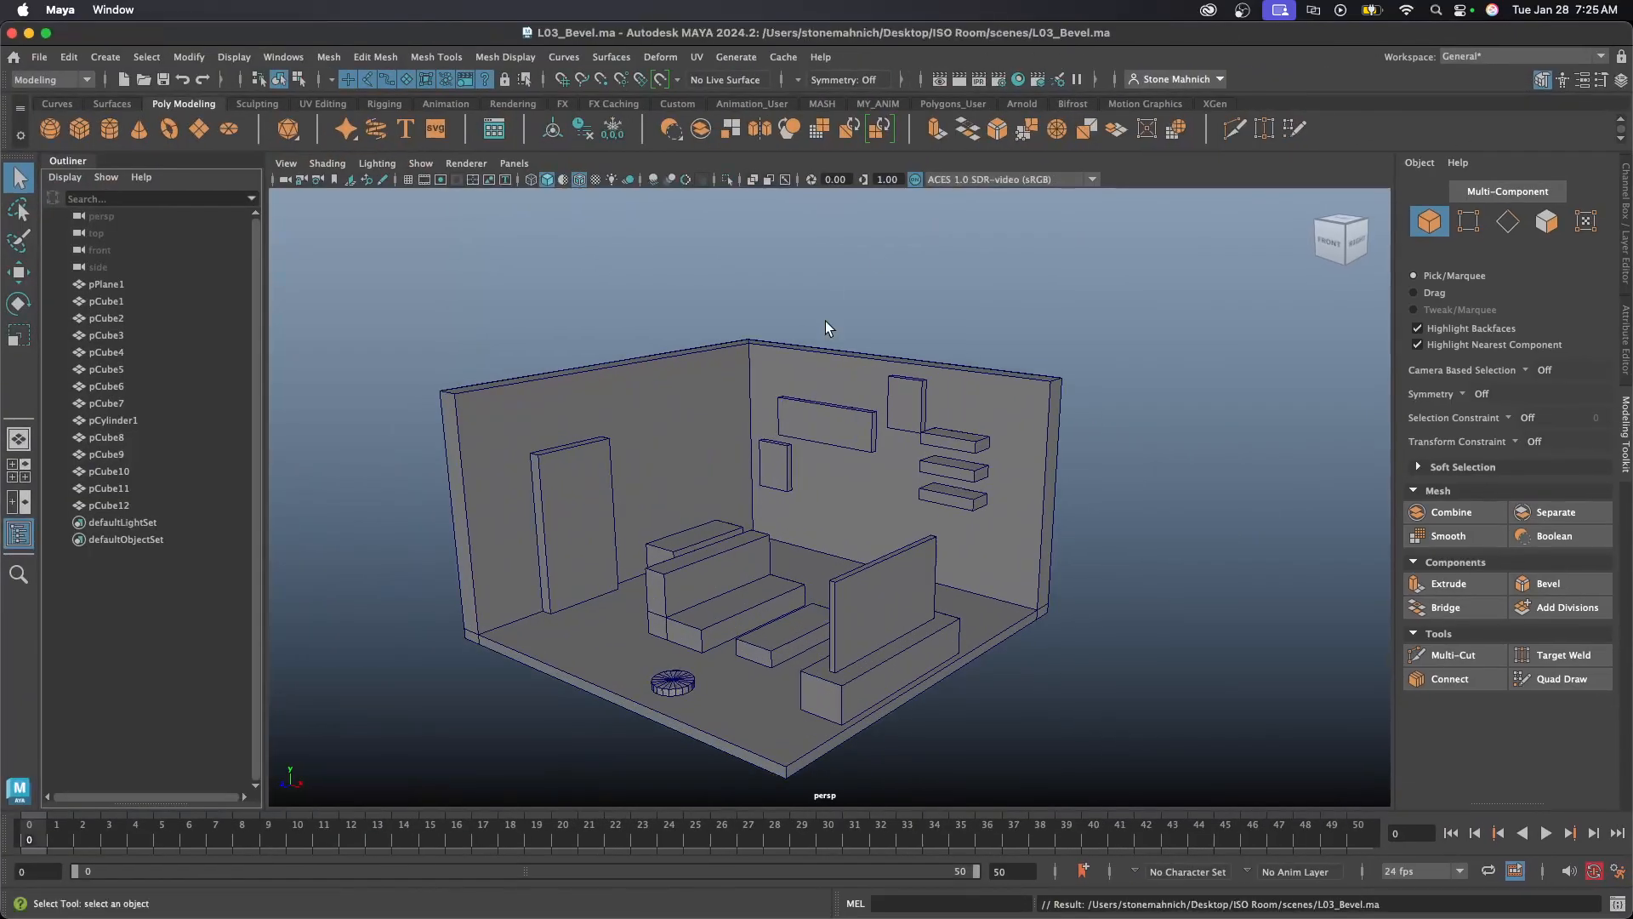
- Create a polygon cube at the centre of the room and isolate it in the perspective view
alt+drag(744, 454, 773, 425)
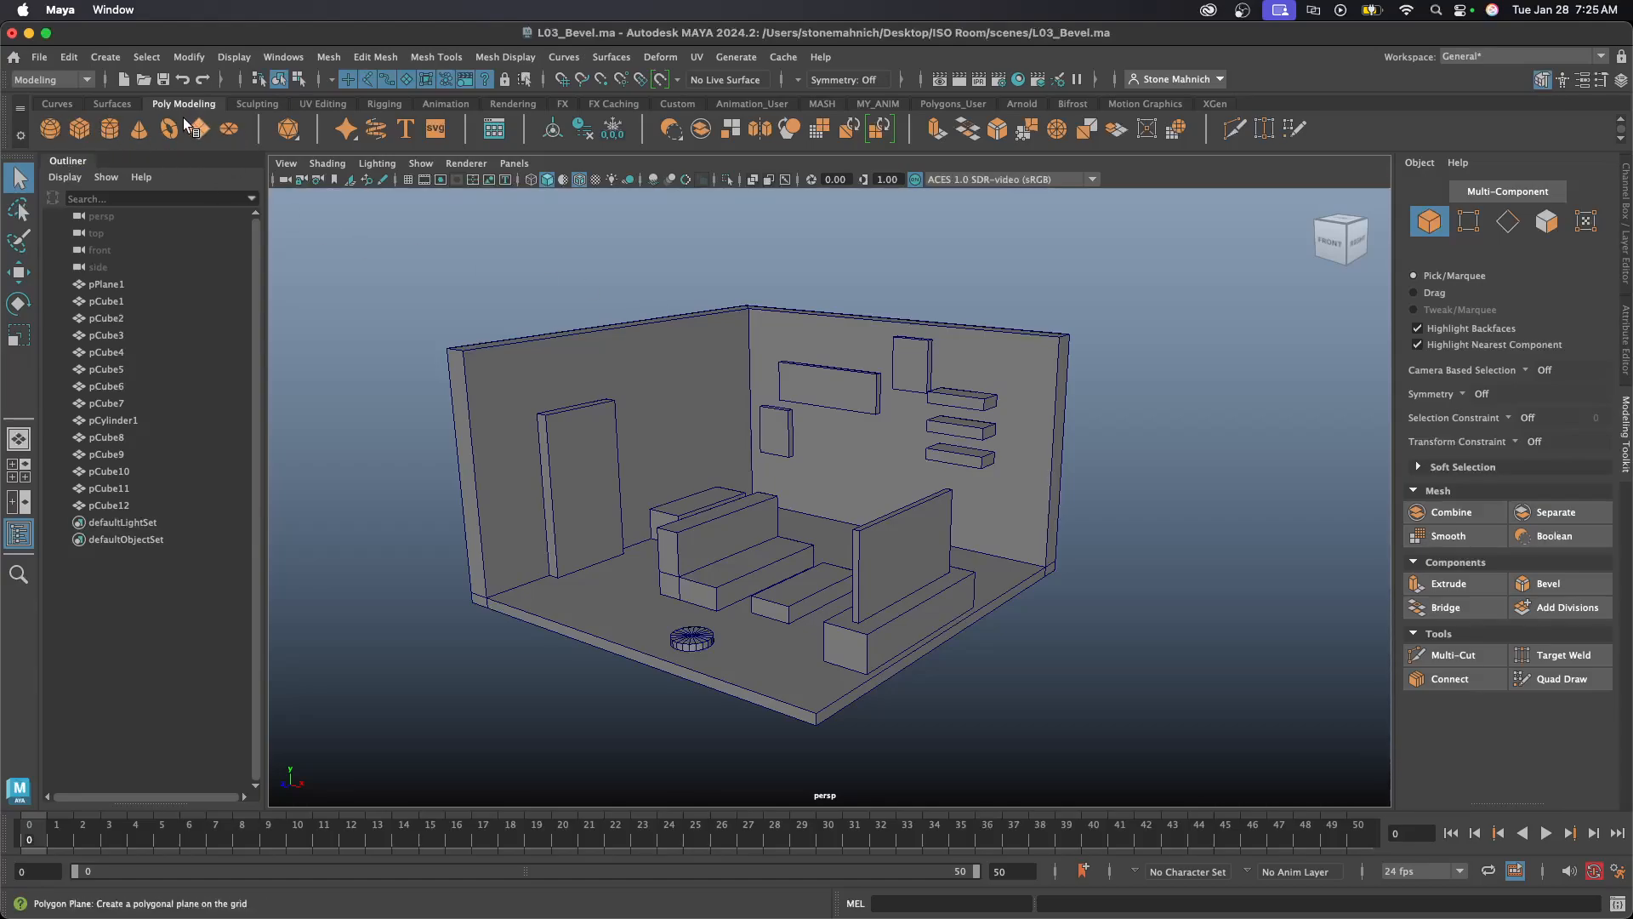
click(82, 130)
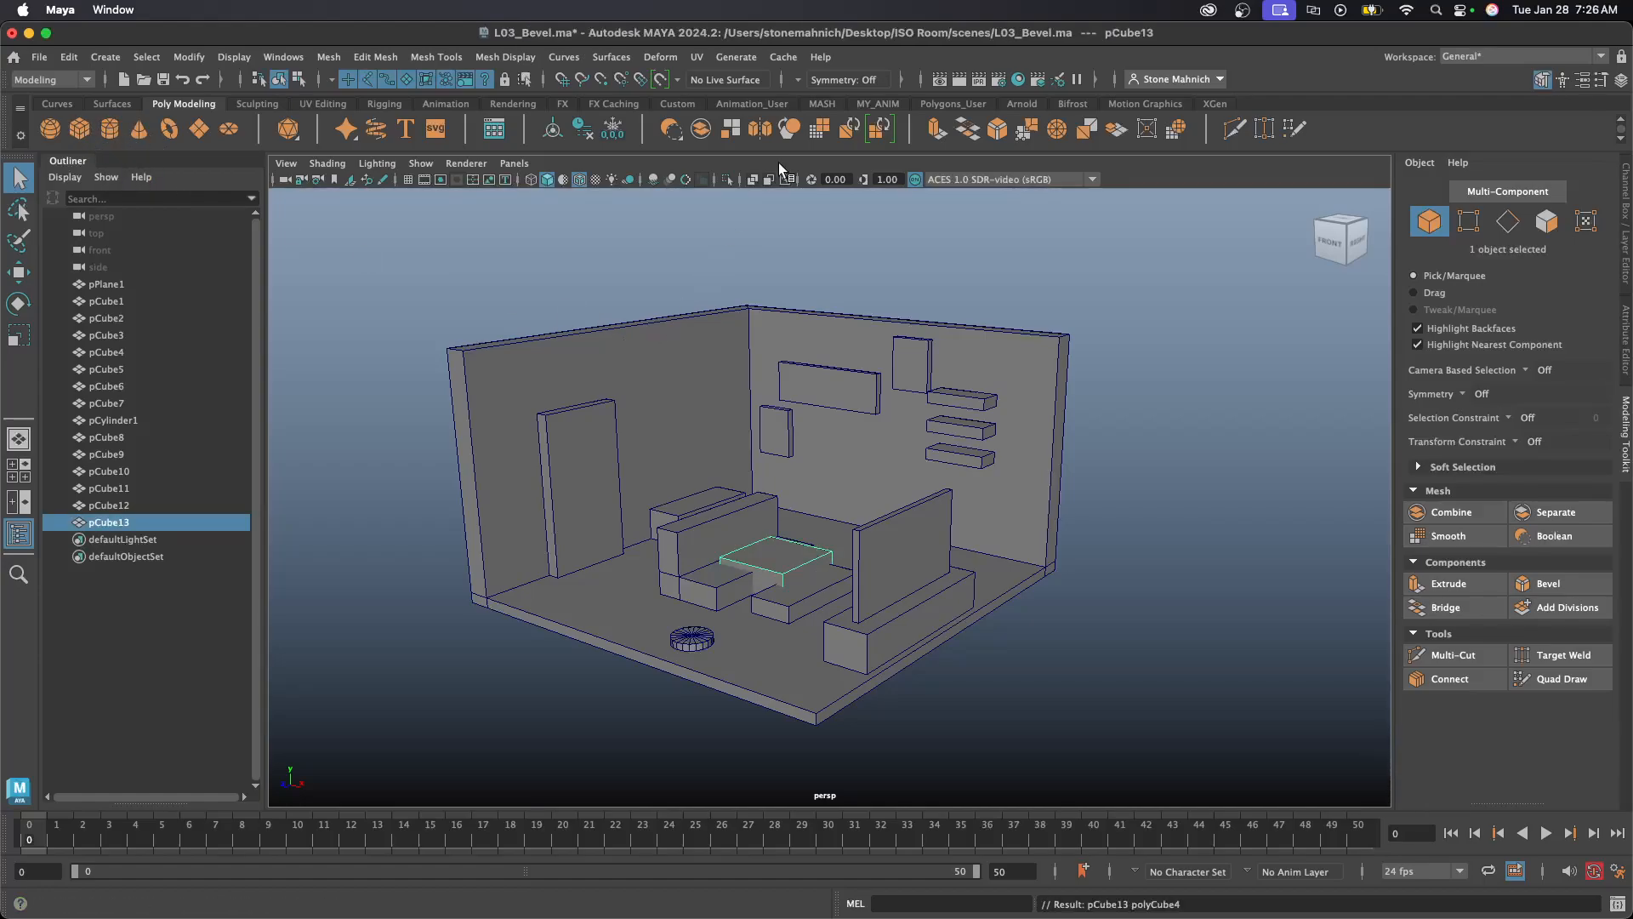
click(726, 180)
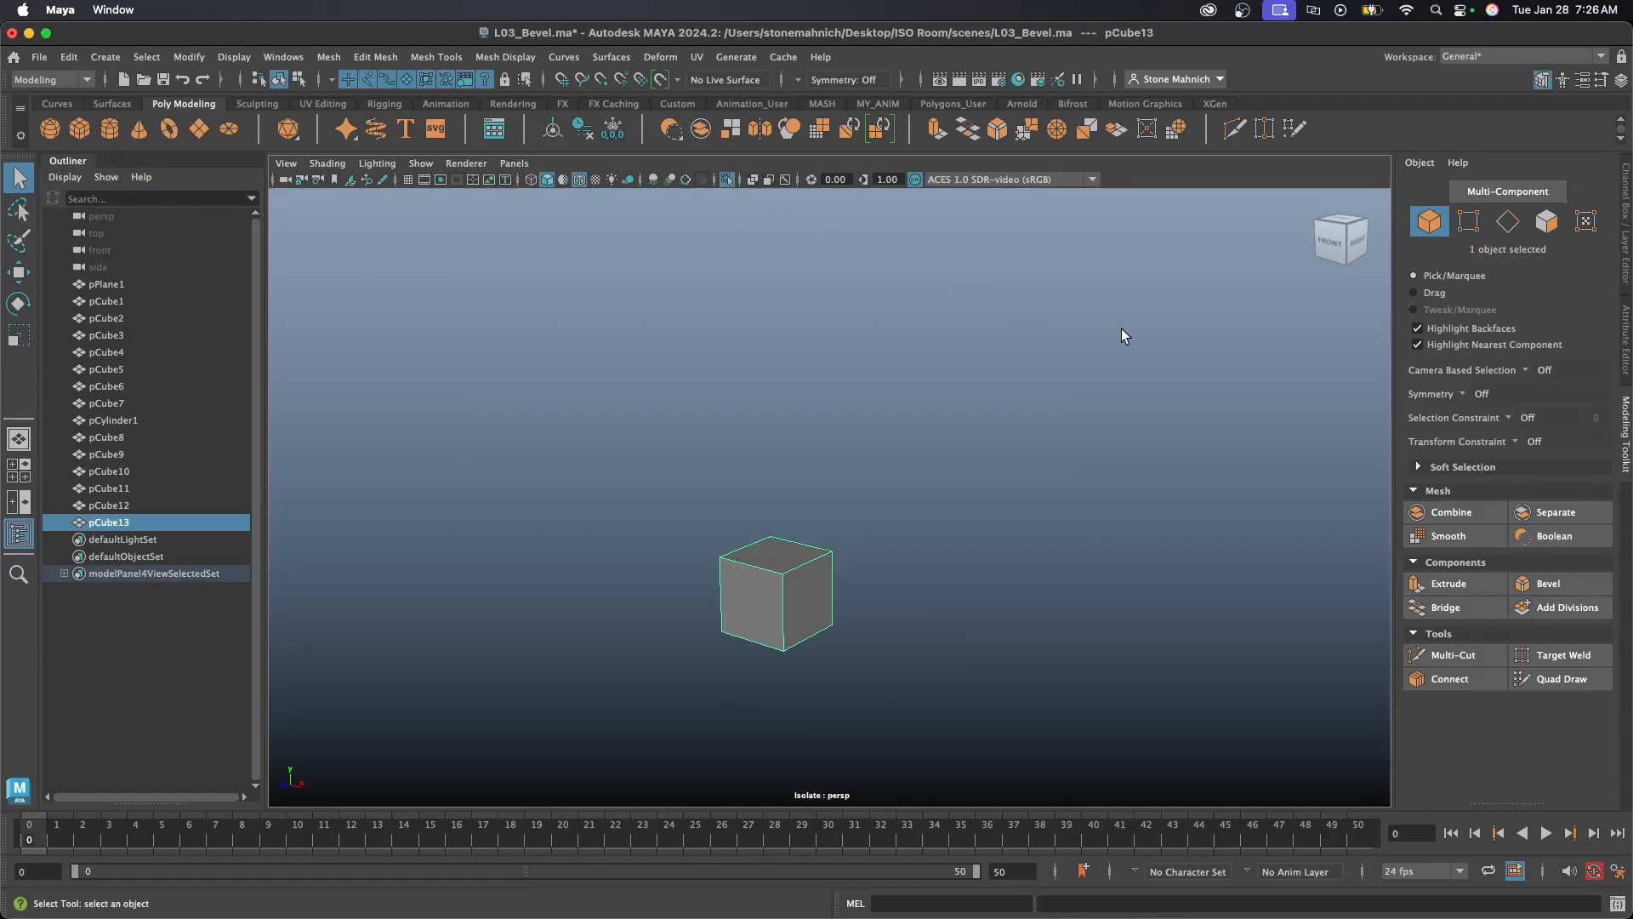
click(1626, 419)
click(1626, 418)
click(1626, 418)
click(1625, 418)
- Select the cube's single top edge above its right-hand face in edge mode and bevel it
scroll(830, 551, up, 5)
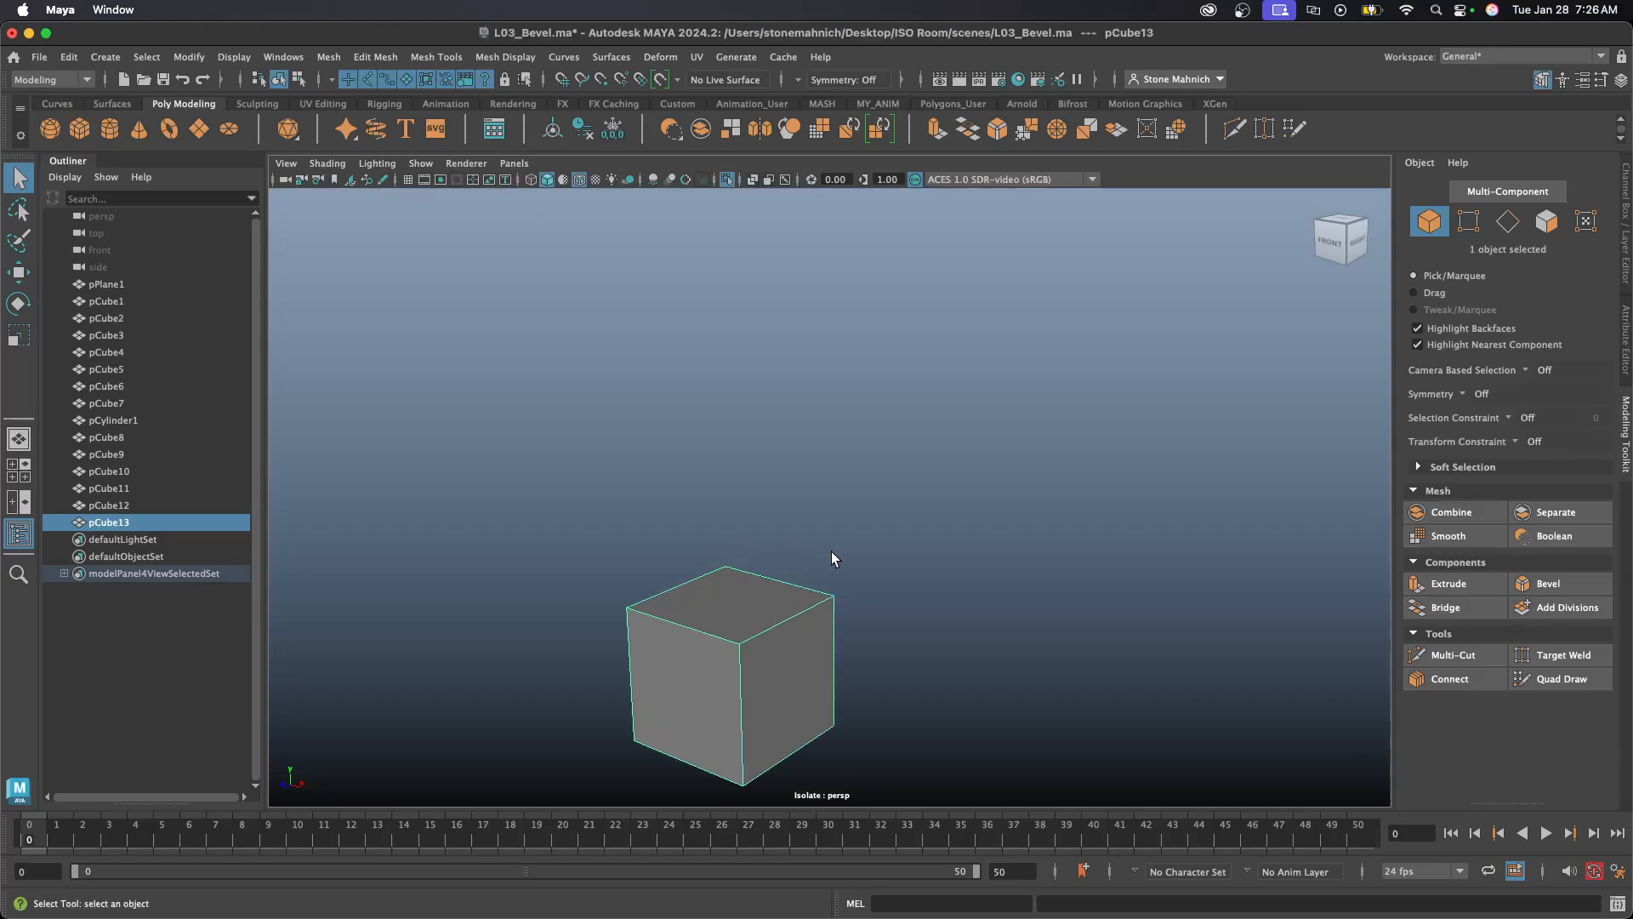
alt+middle_drag(804, 560, 846, 466)
scroll(837, 454, up, 3)
scroll(837, 455, up, 3)
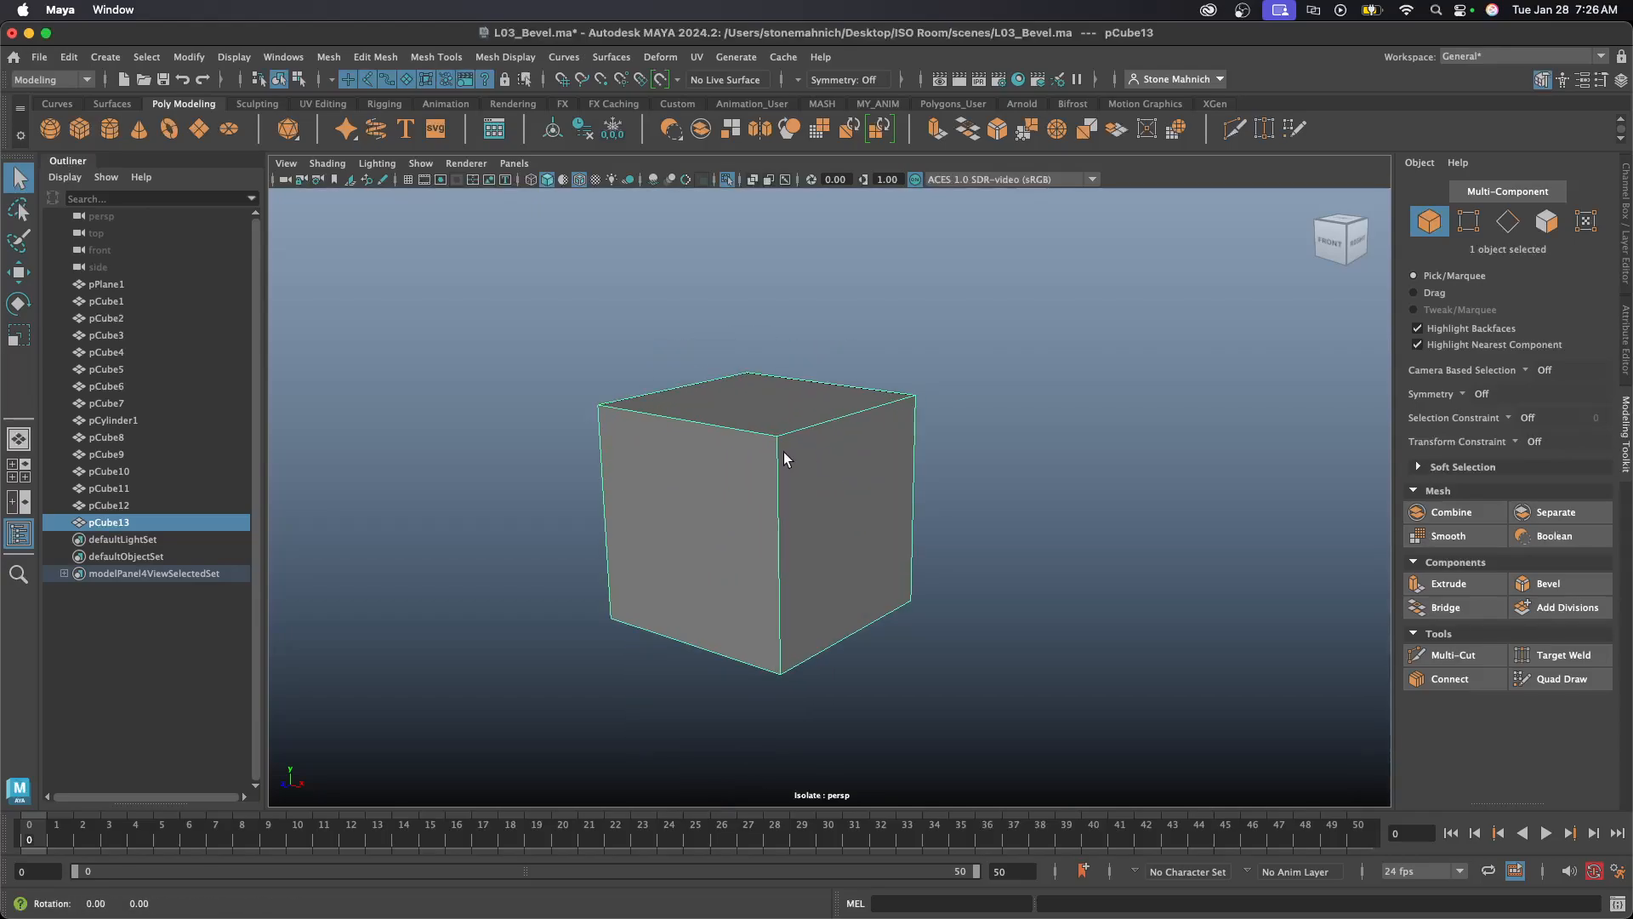
alt+drag(783, 452, 797, 458)
scroll(796, 457, up, 3)
alt+middle_drag(796, 458, 823, 408)
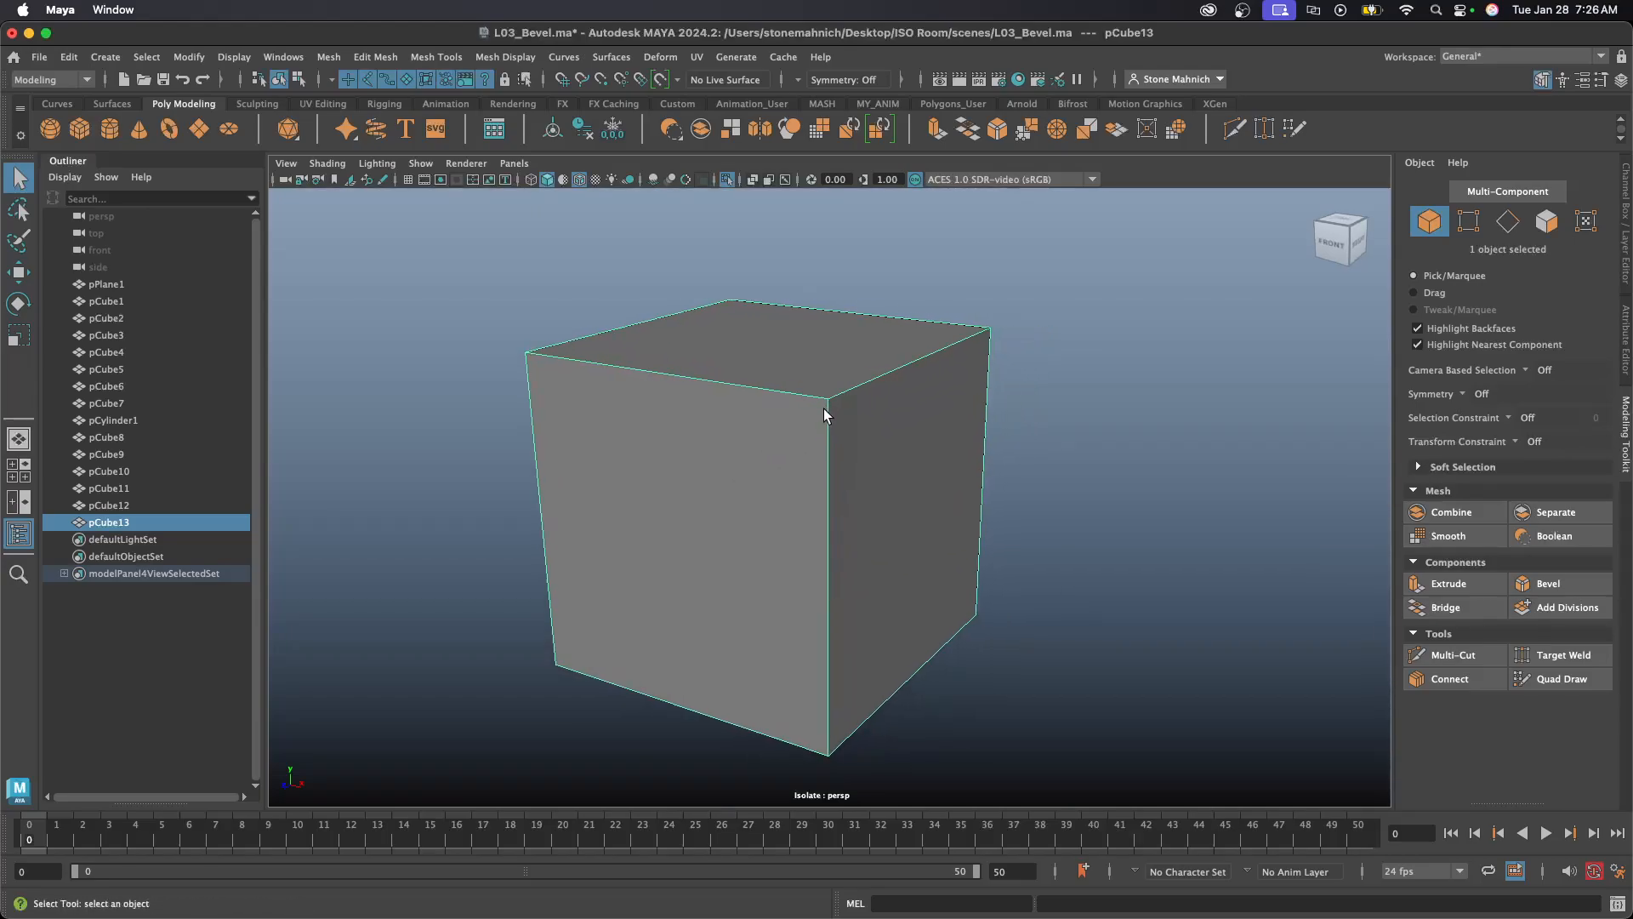
click(1507, 221)
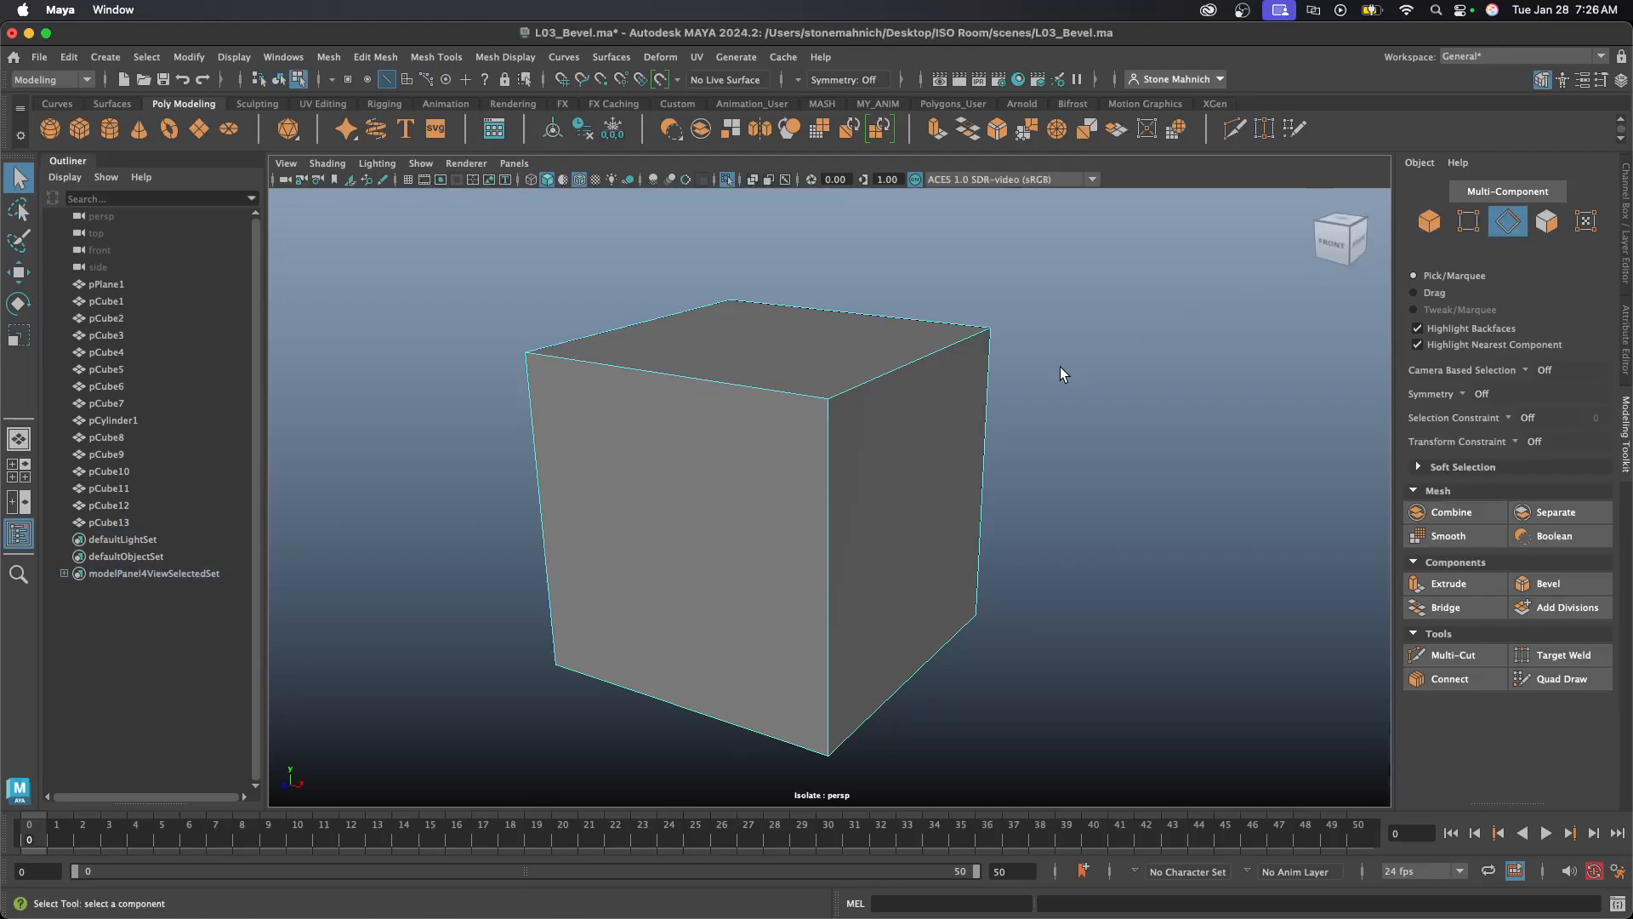
click(894, 372)
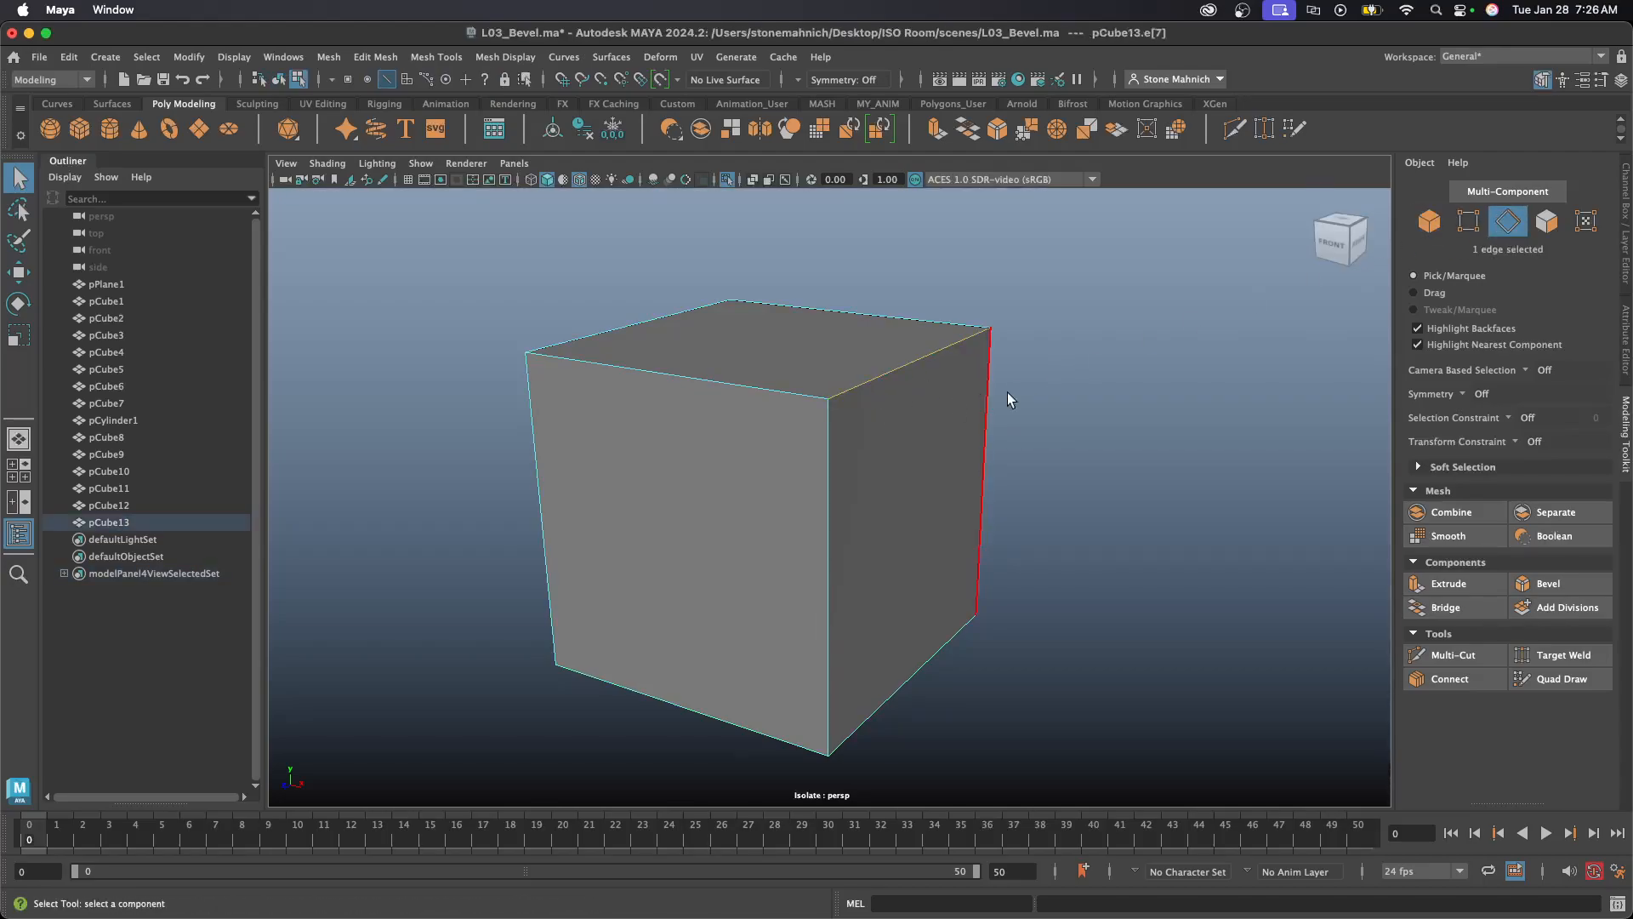
click(1560, 587)
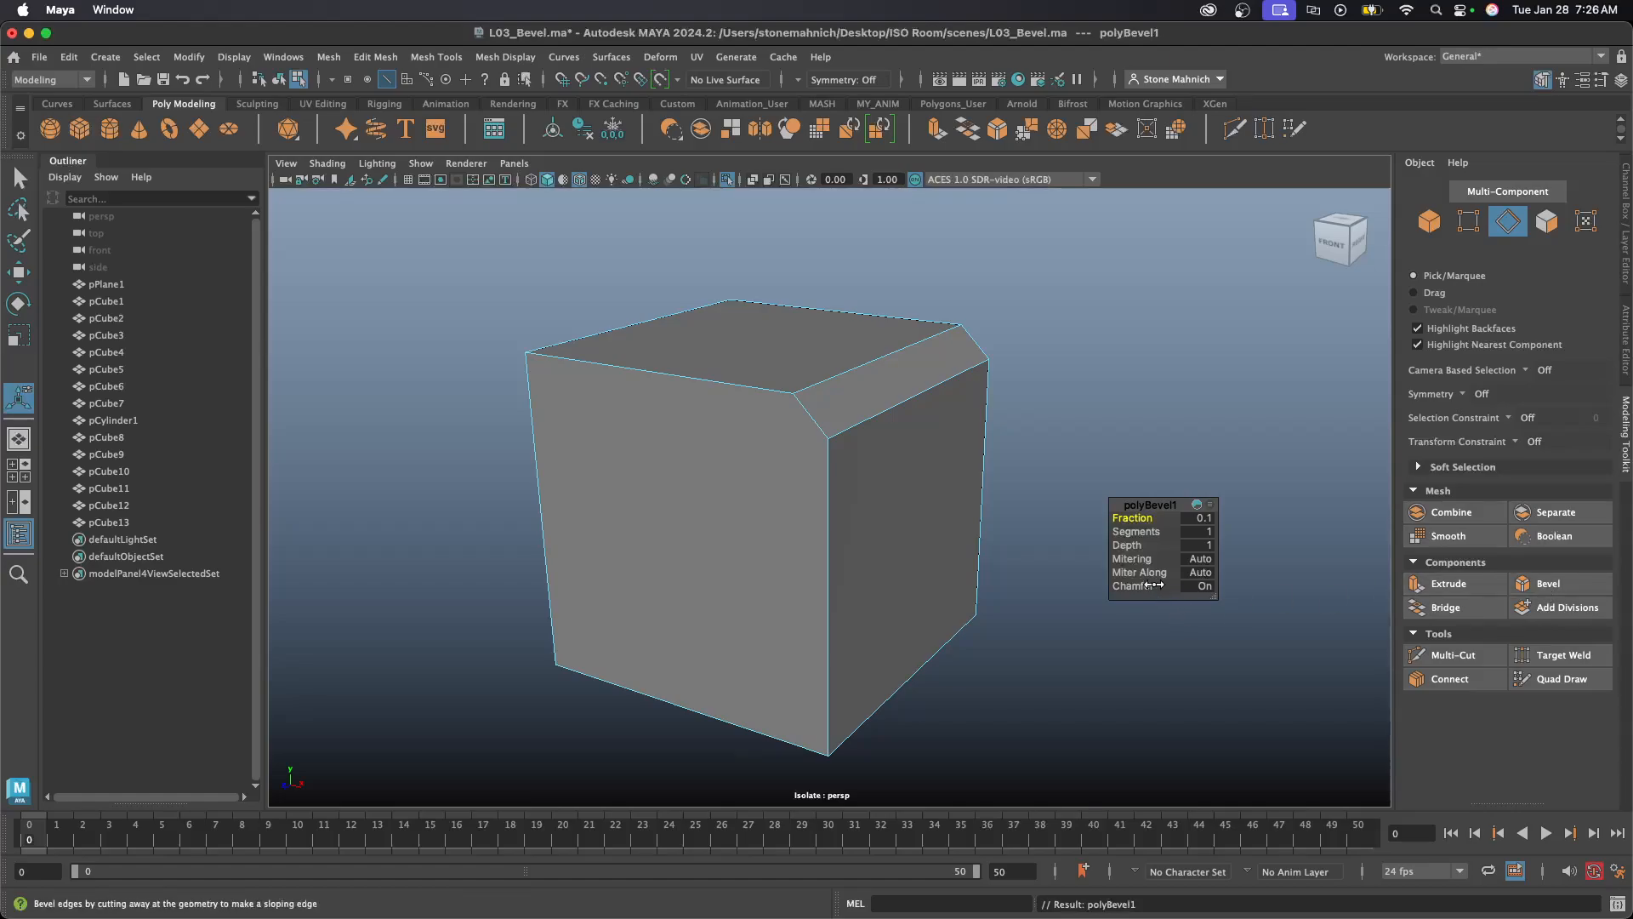
- Widen the cube's edge bevel by setting its fraction to 0.2
alt+drag(1130, 558, 1141, 552)
alt+middle_drag(1063, 510, 1037, 524)
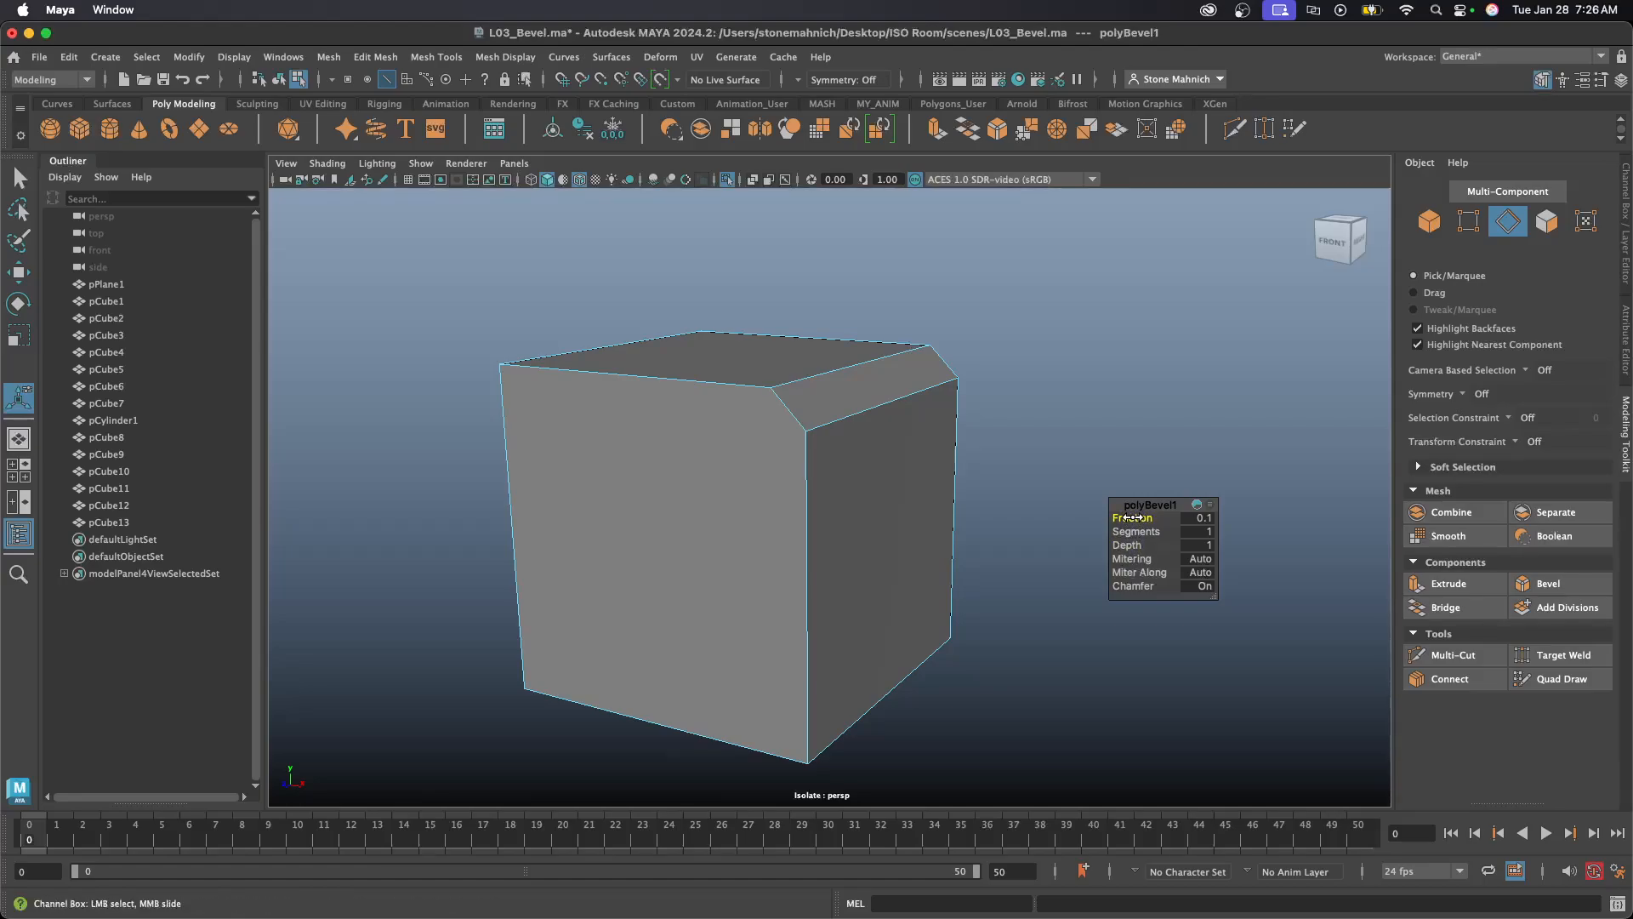
drag(1134, 517, 1043, 541)
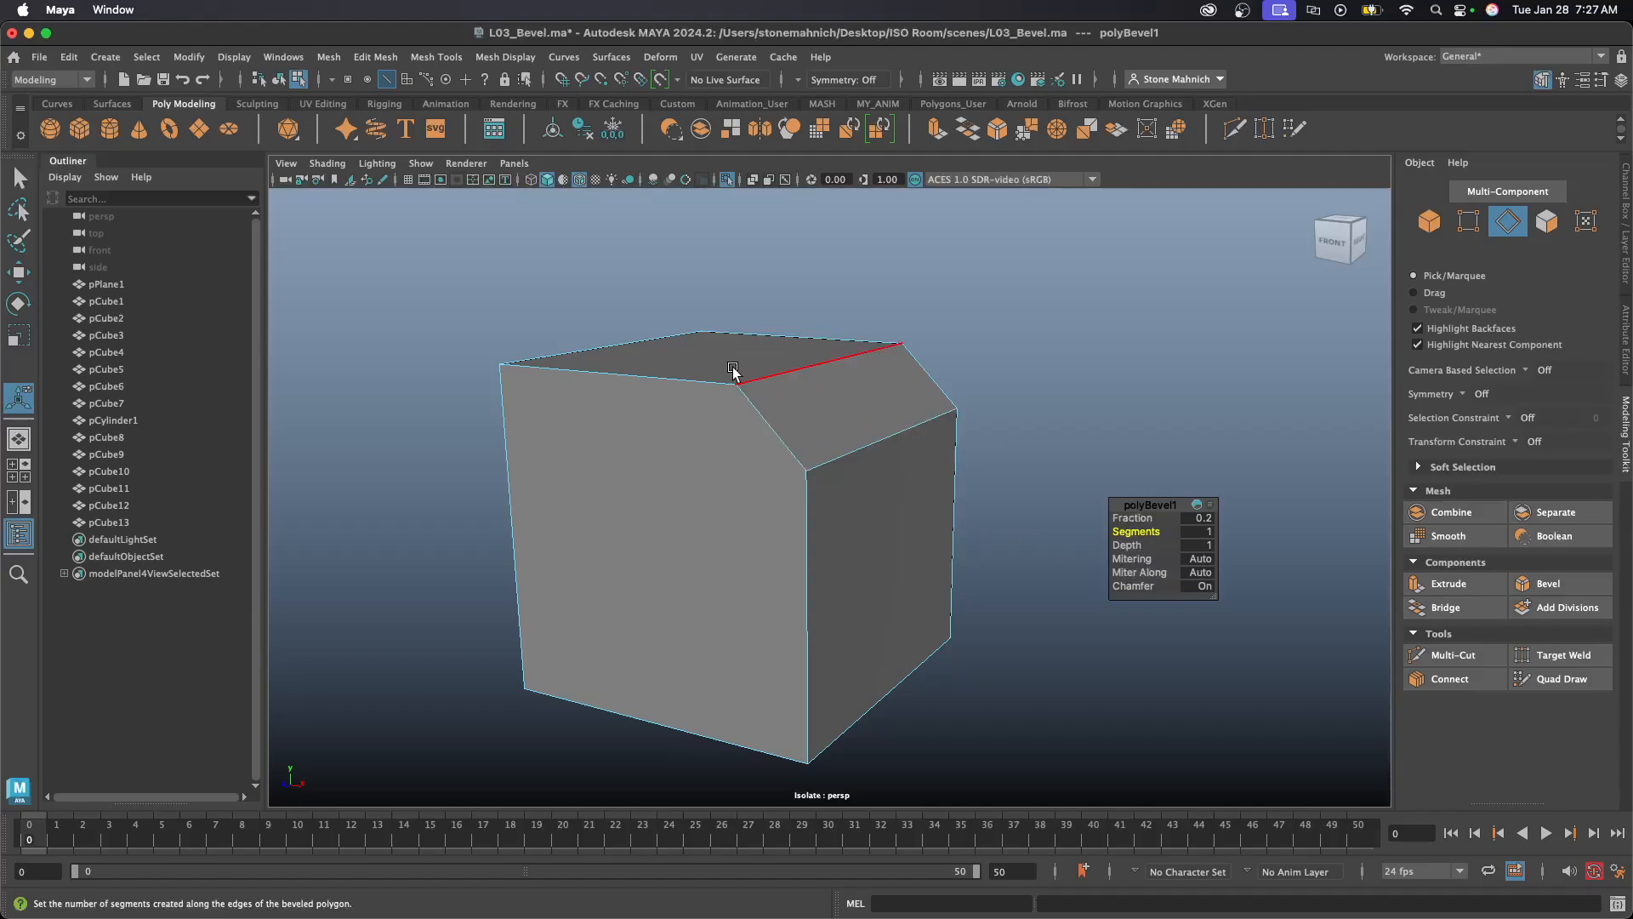
- Round the cube's edge bevel with 7 segments, a depth of 1 and a fraction of 0.8
mouse_move(771, 412)
alt+mouse_down()
mouse_move(803, 394)
mouse_move(799, 410)
alt+mouse_up()
drag(1127, 530, 1178, 529)
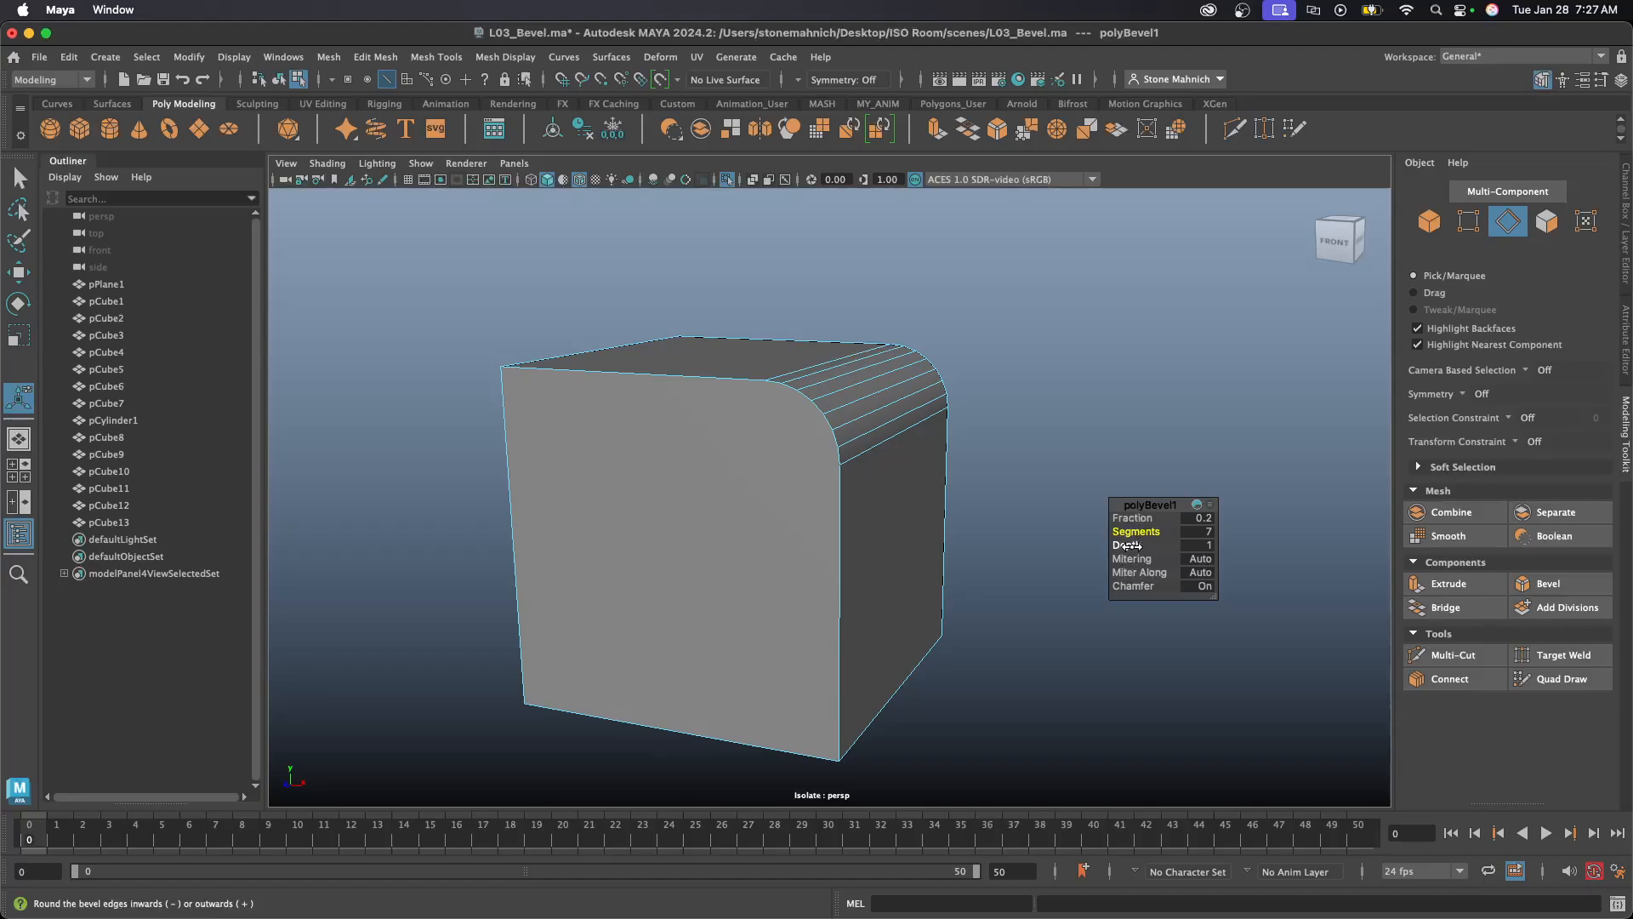
drag(1129, 545, 1217, 546)
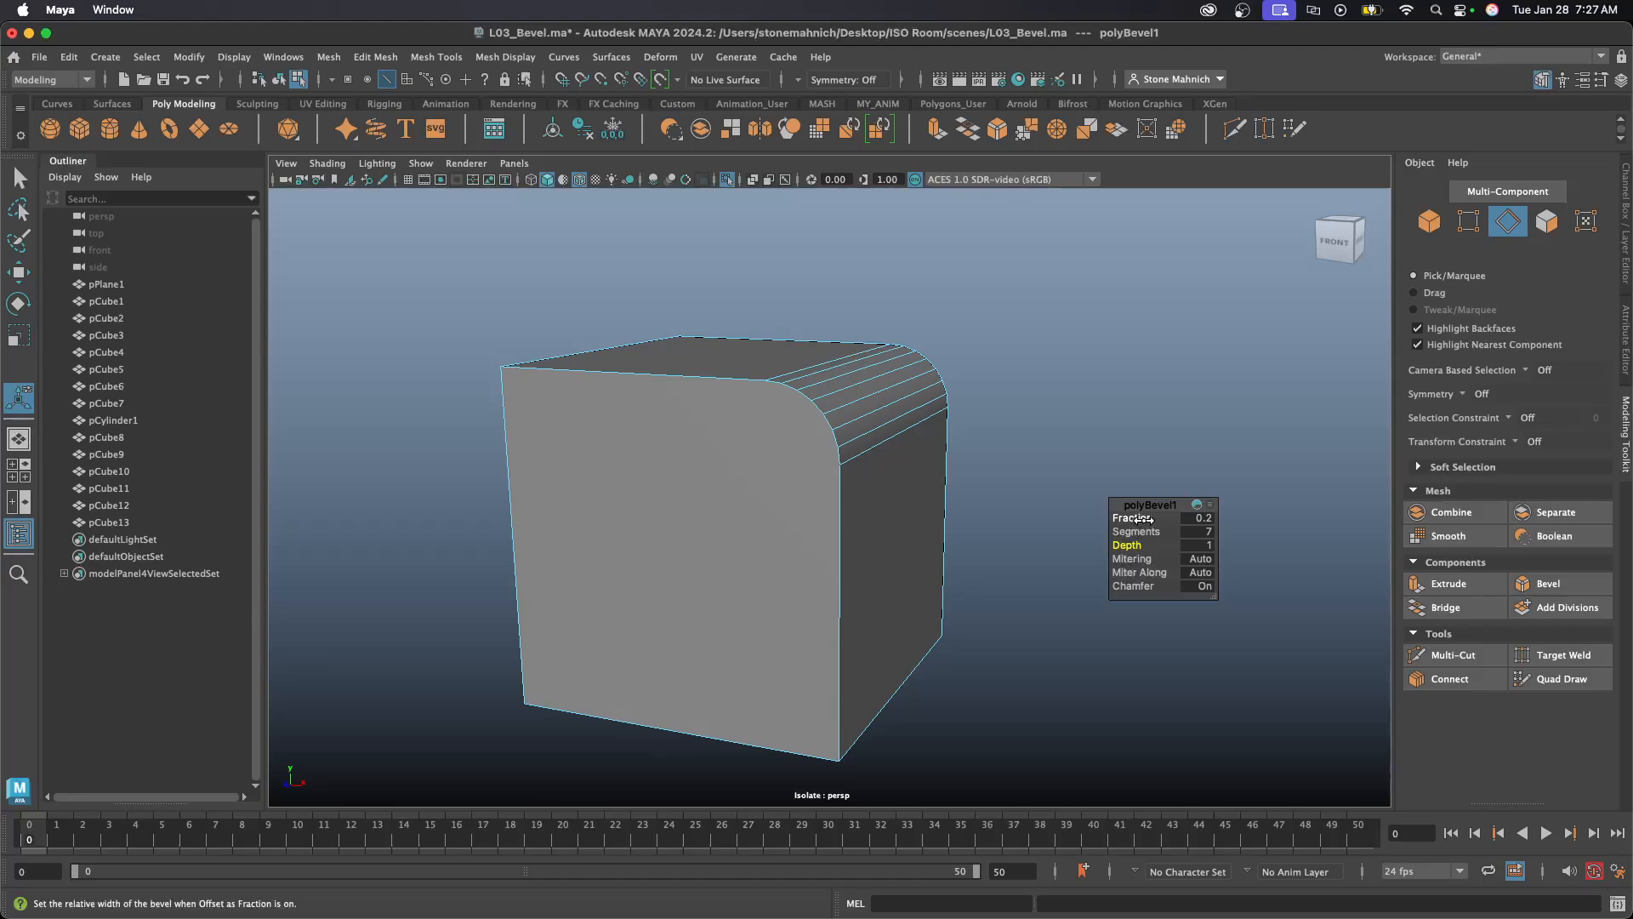
drag(1143, 519, 1148, 517)
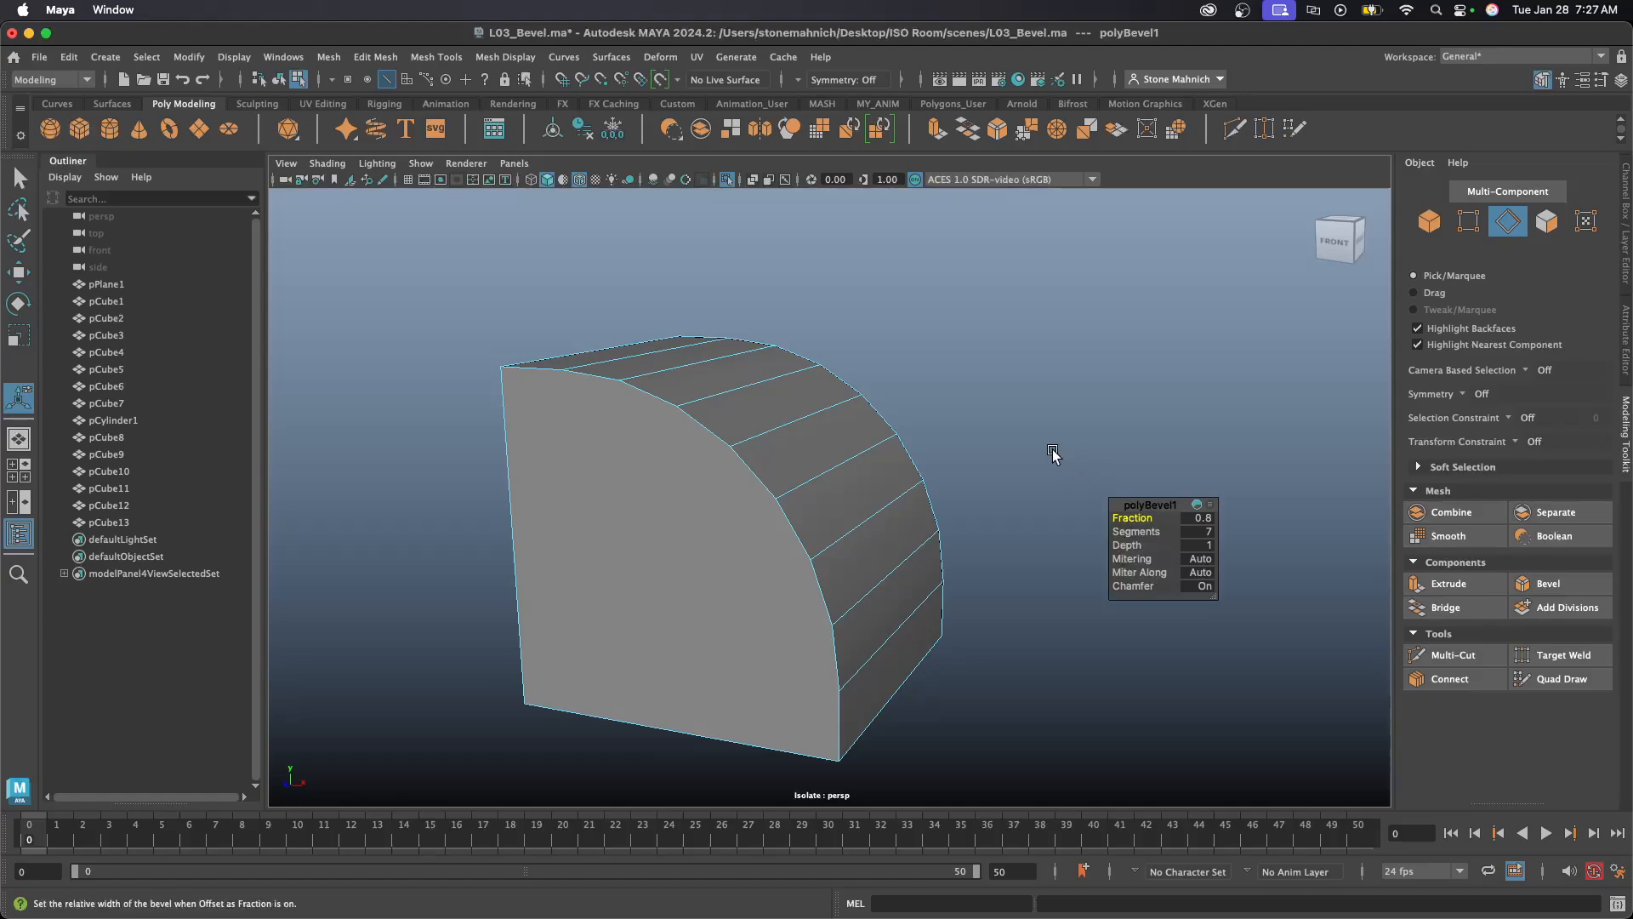
- Delete the beveled test cube in object mode and turn off isolation to show the whole room
right_drag(971, 431, 1037, 388)
key(Delete)
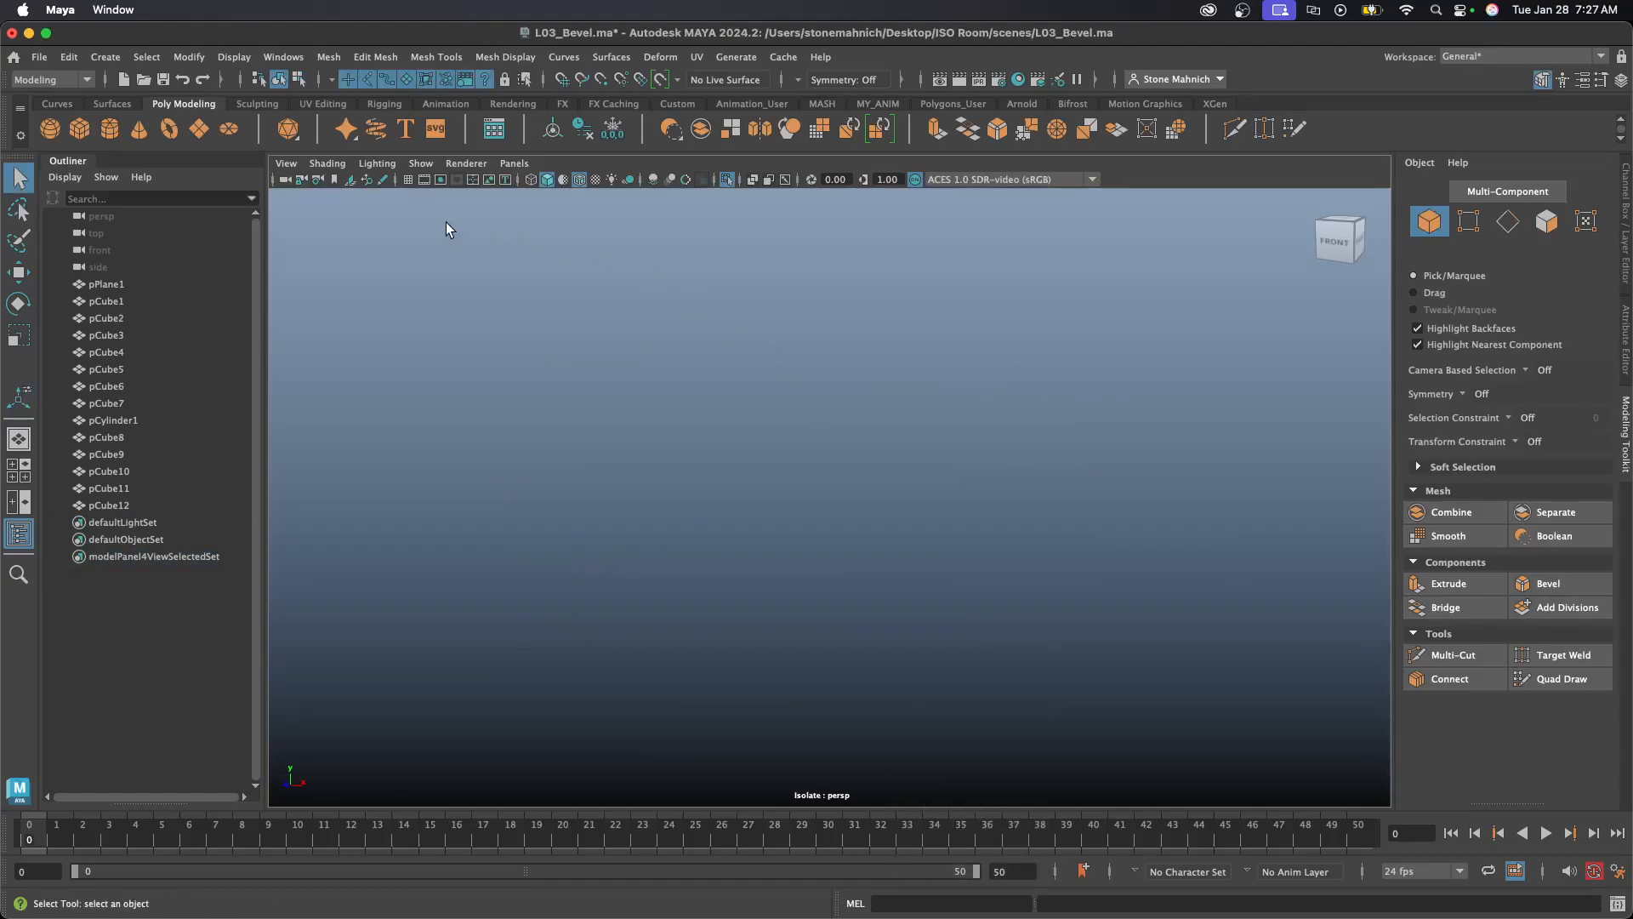
click(728, 179)
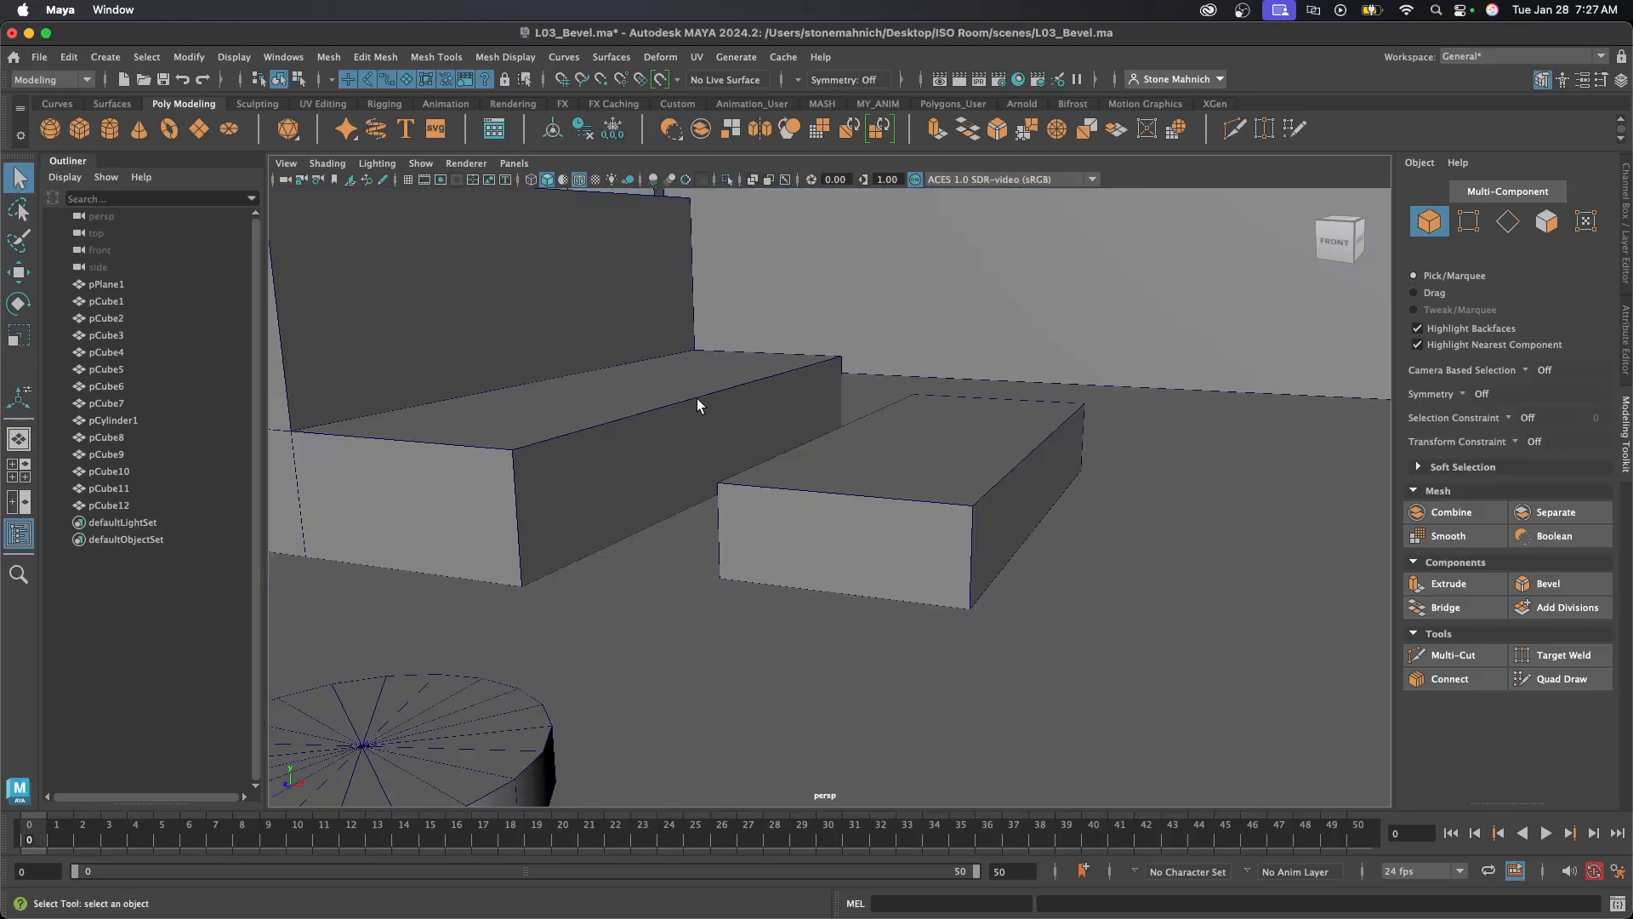
key(a)
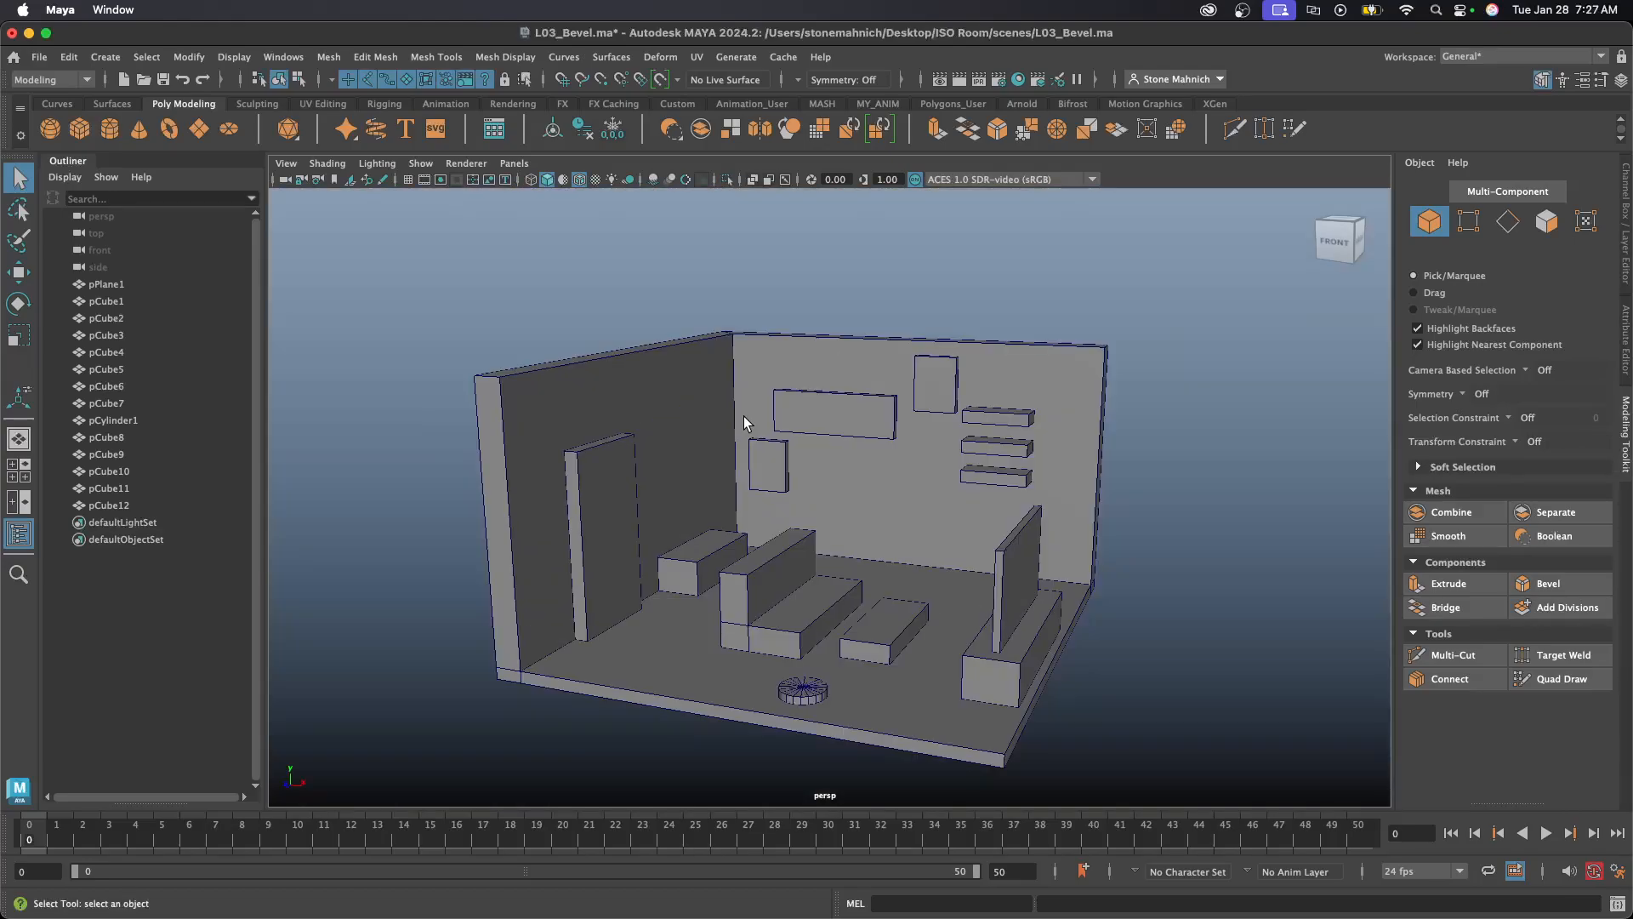
- Bevel all edges of the uppermost wall shelf and move the bevel settings box clear of it
alt+drag(804, 430, 752, 437)
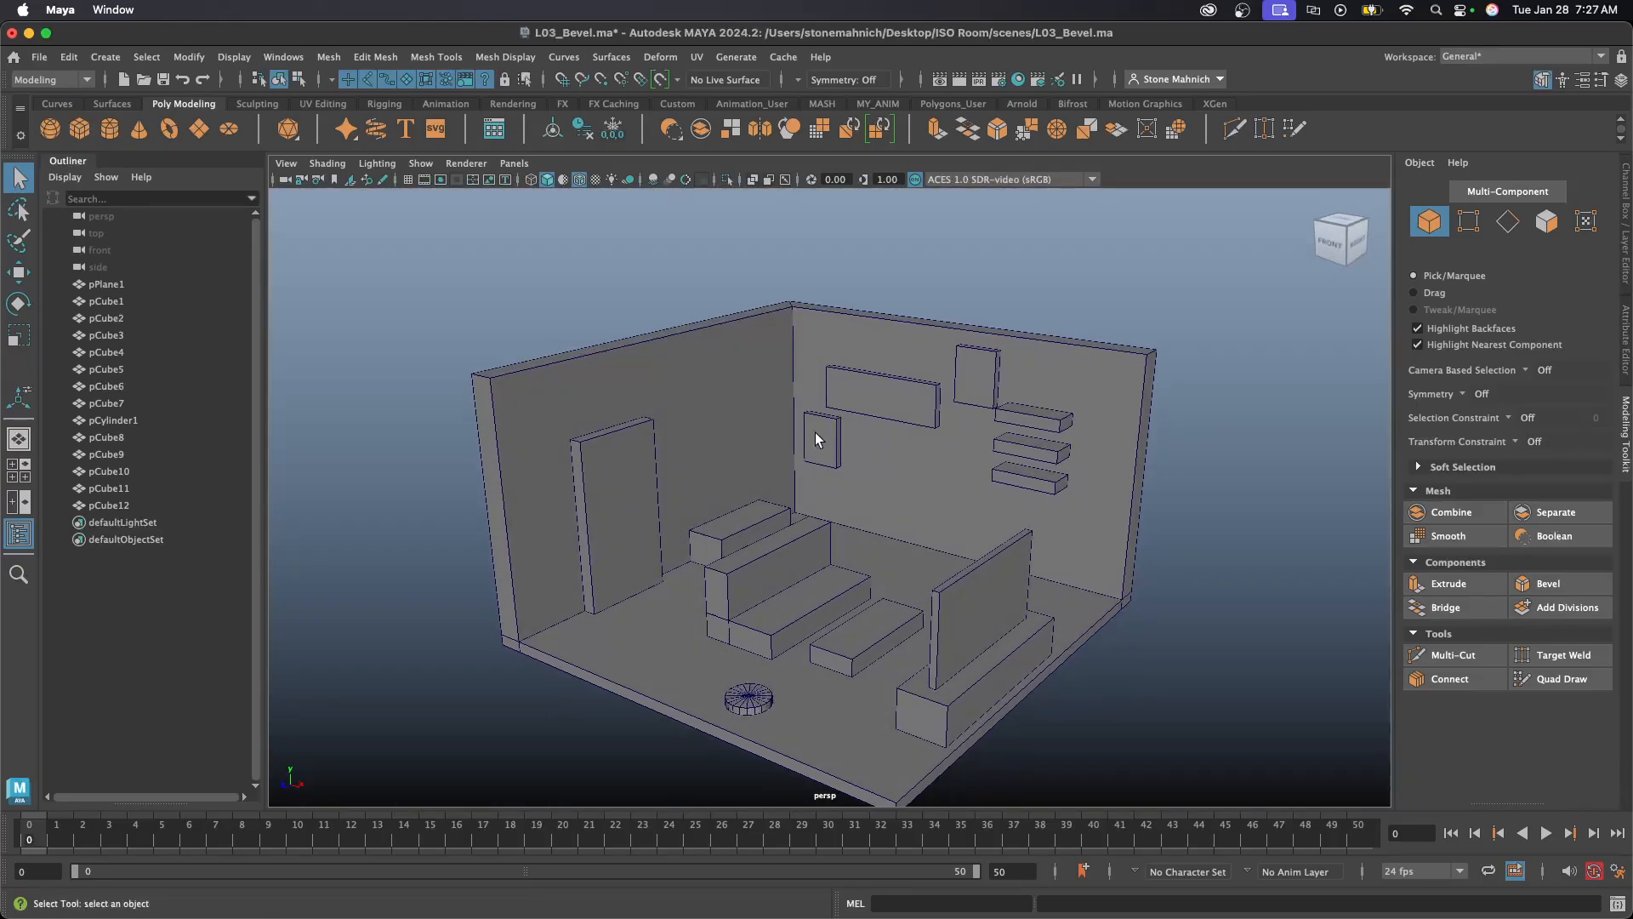
alt+middle_drag(873, 415, 783, 402)
alt+drag(782, 402, 786, 406)
click(946, 410)
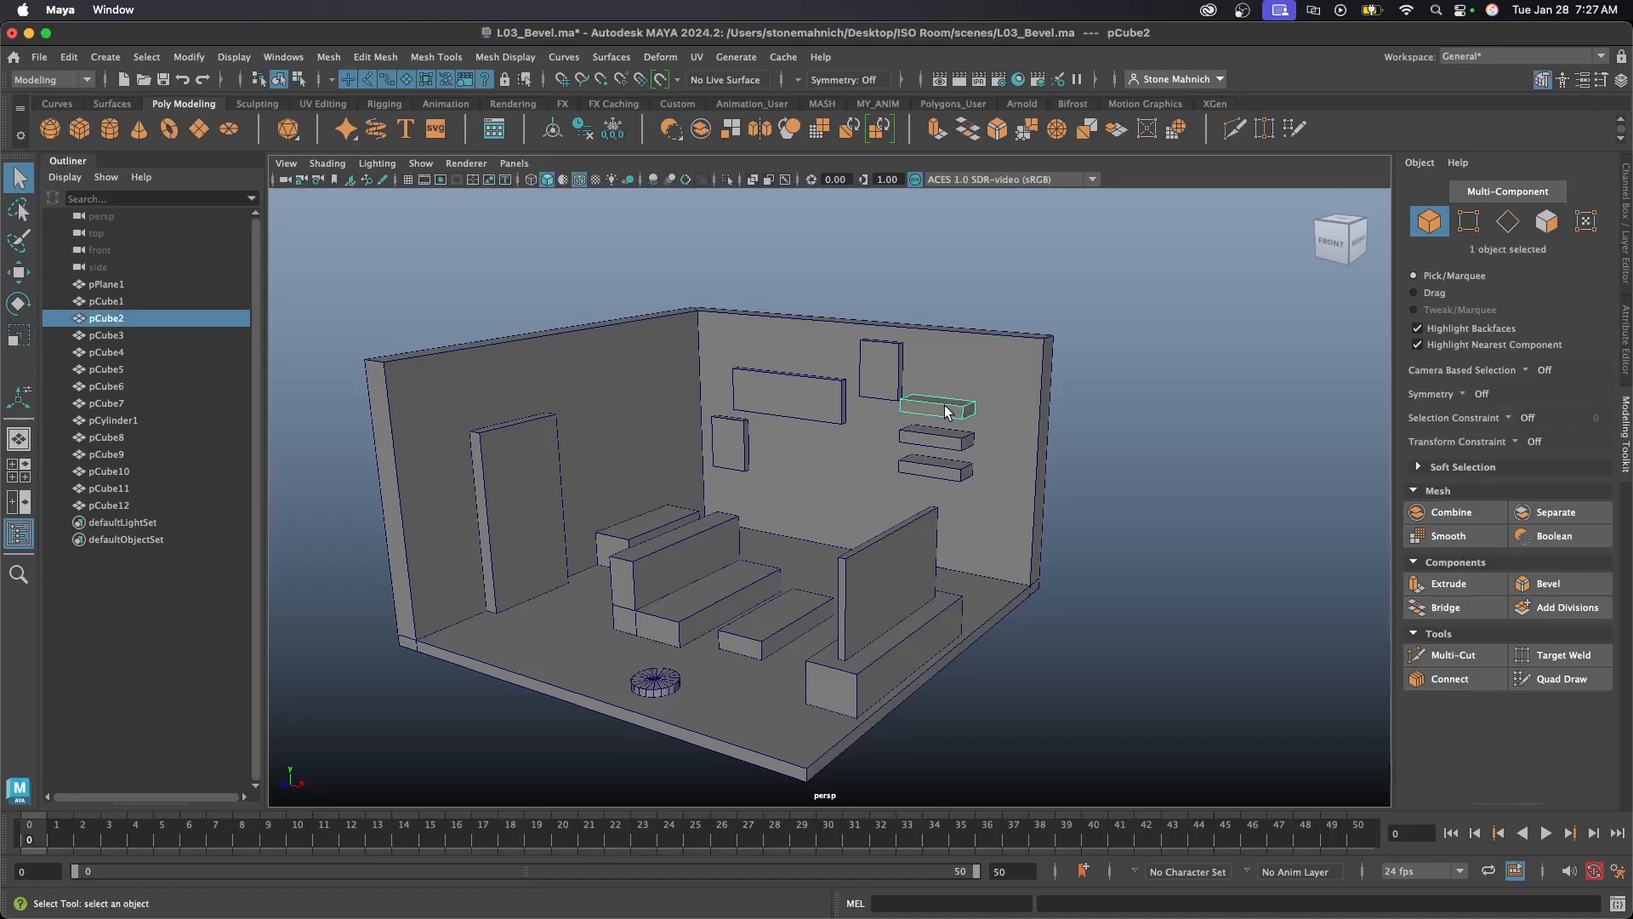
key(f)
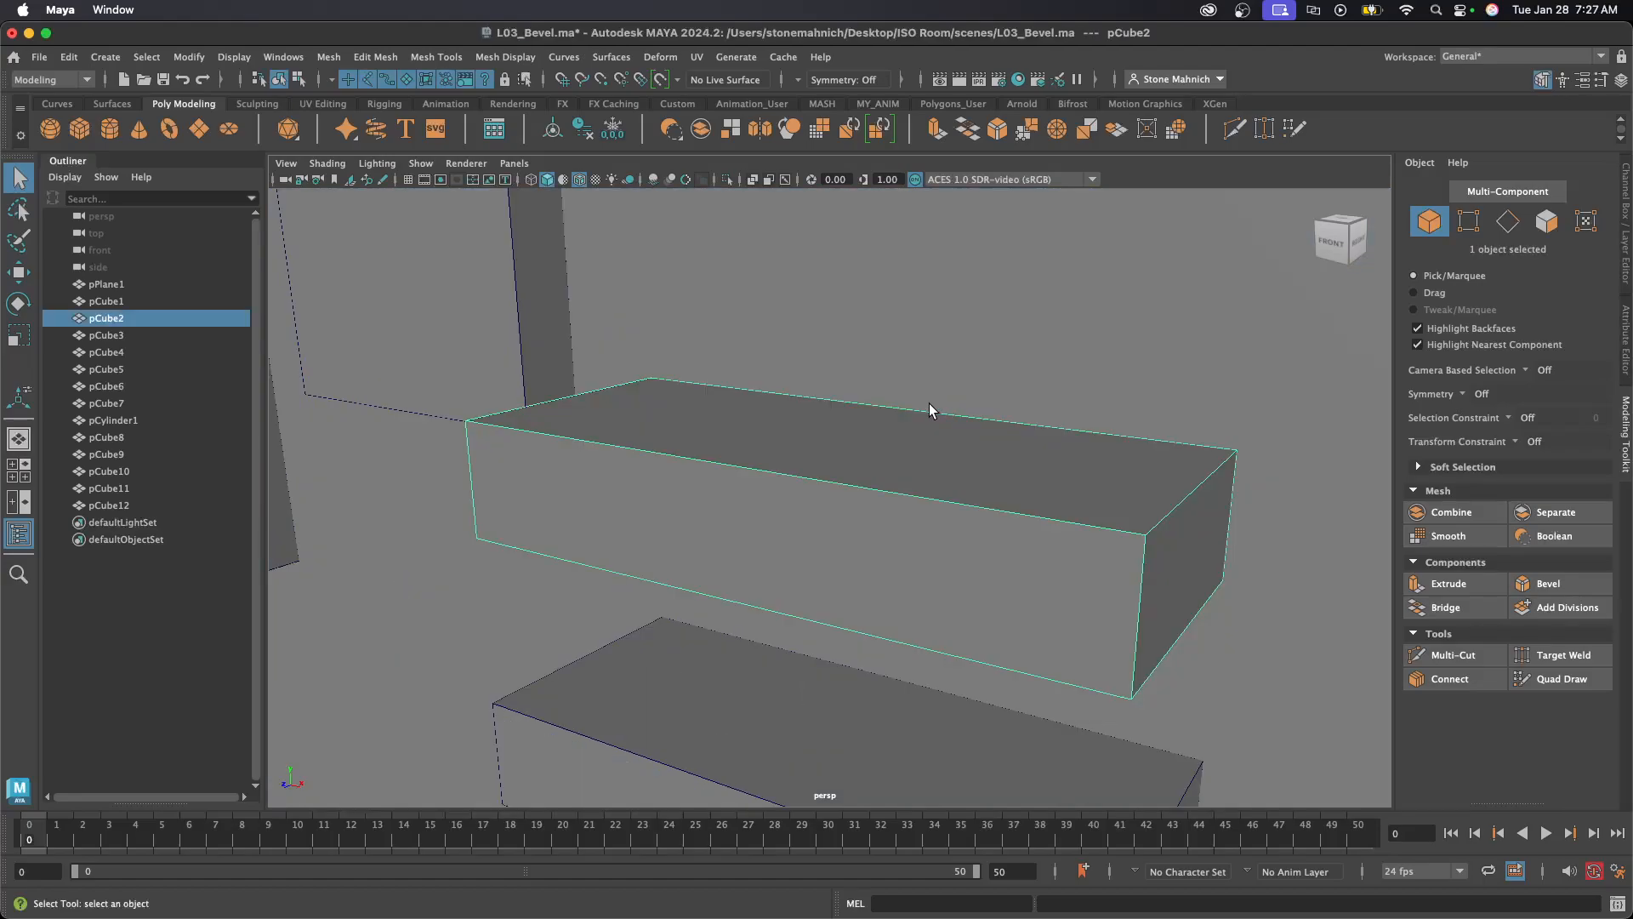
alt+drag(912, 415, 777, 461)
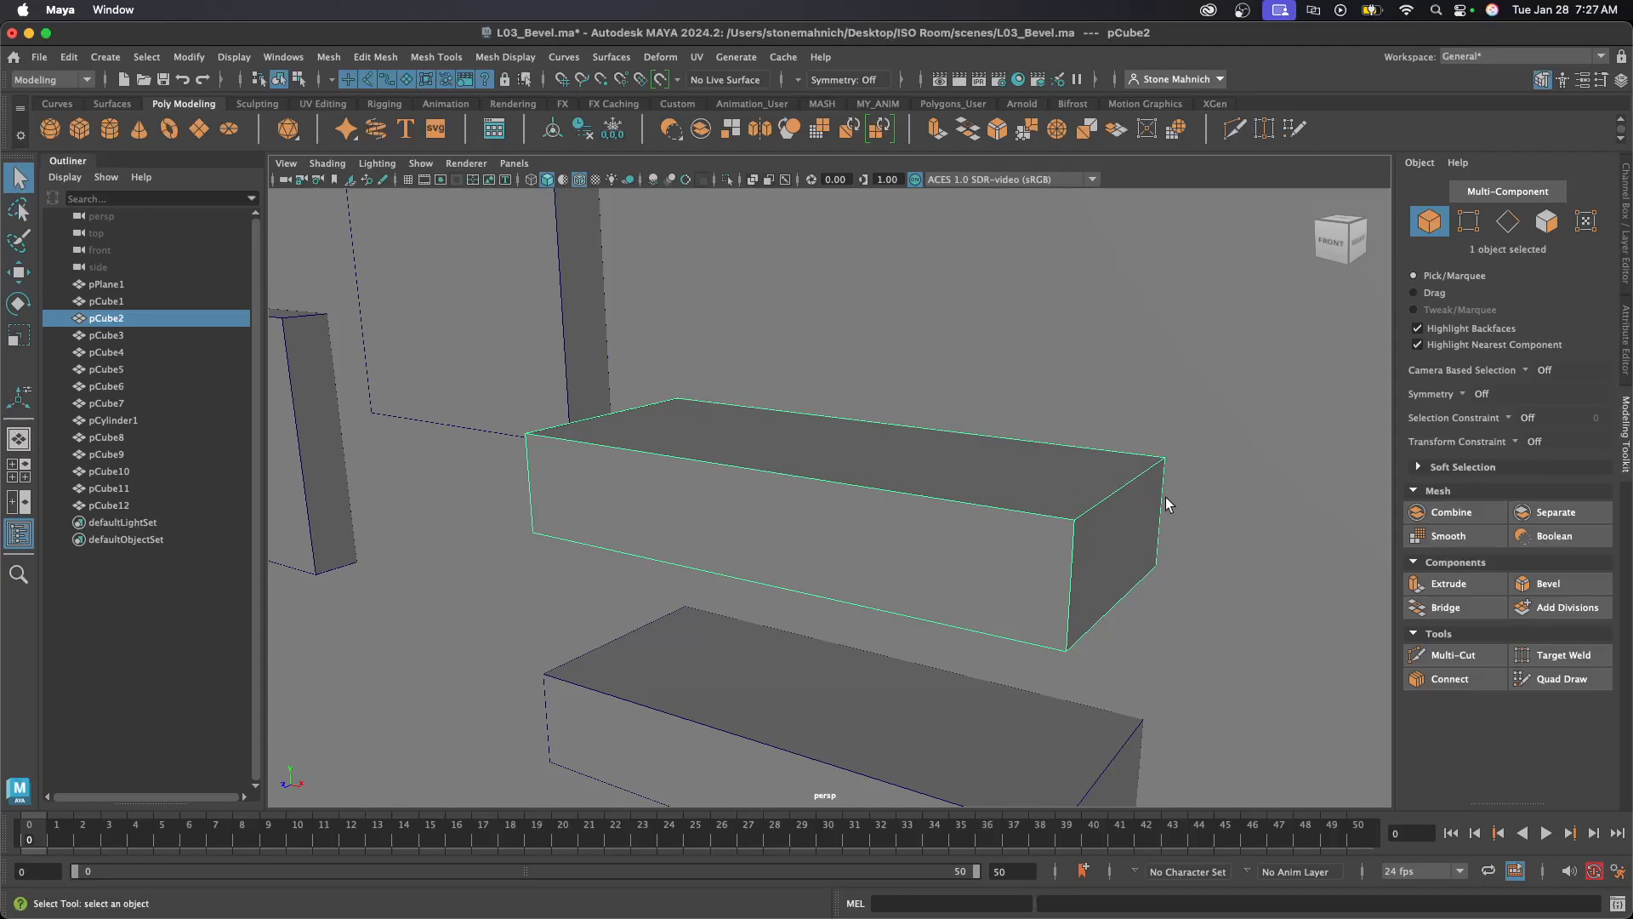
click(1579, 582)
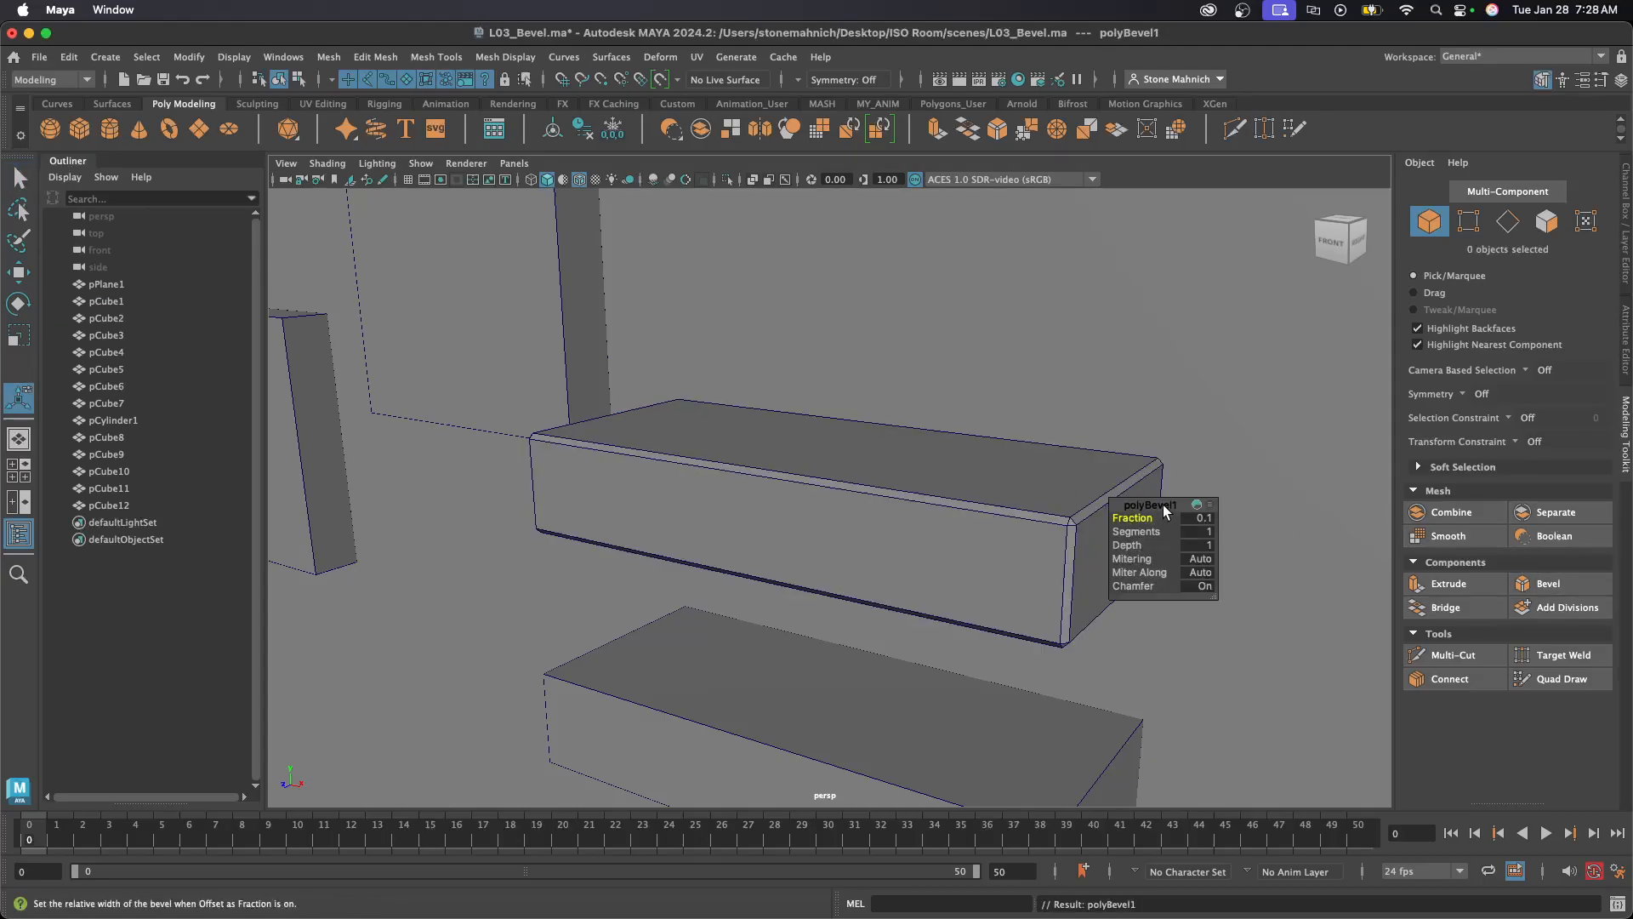
drag(1164, 503, 1258, 478)
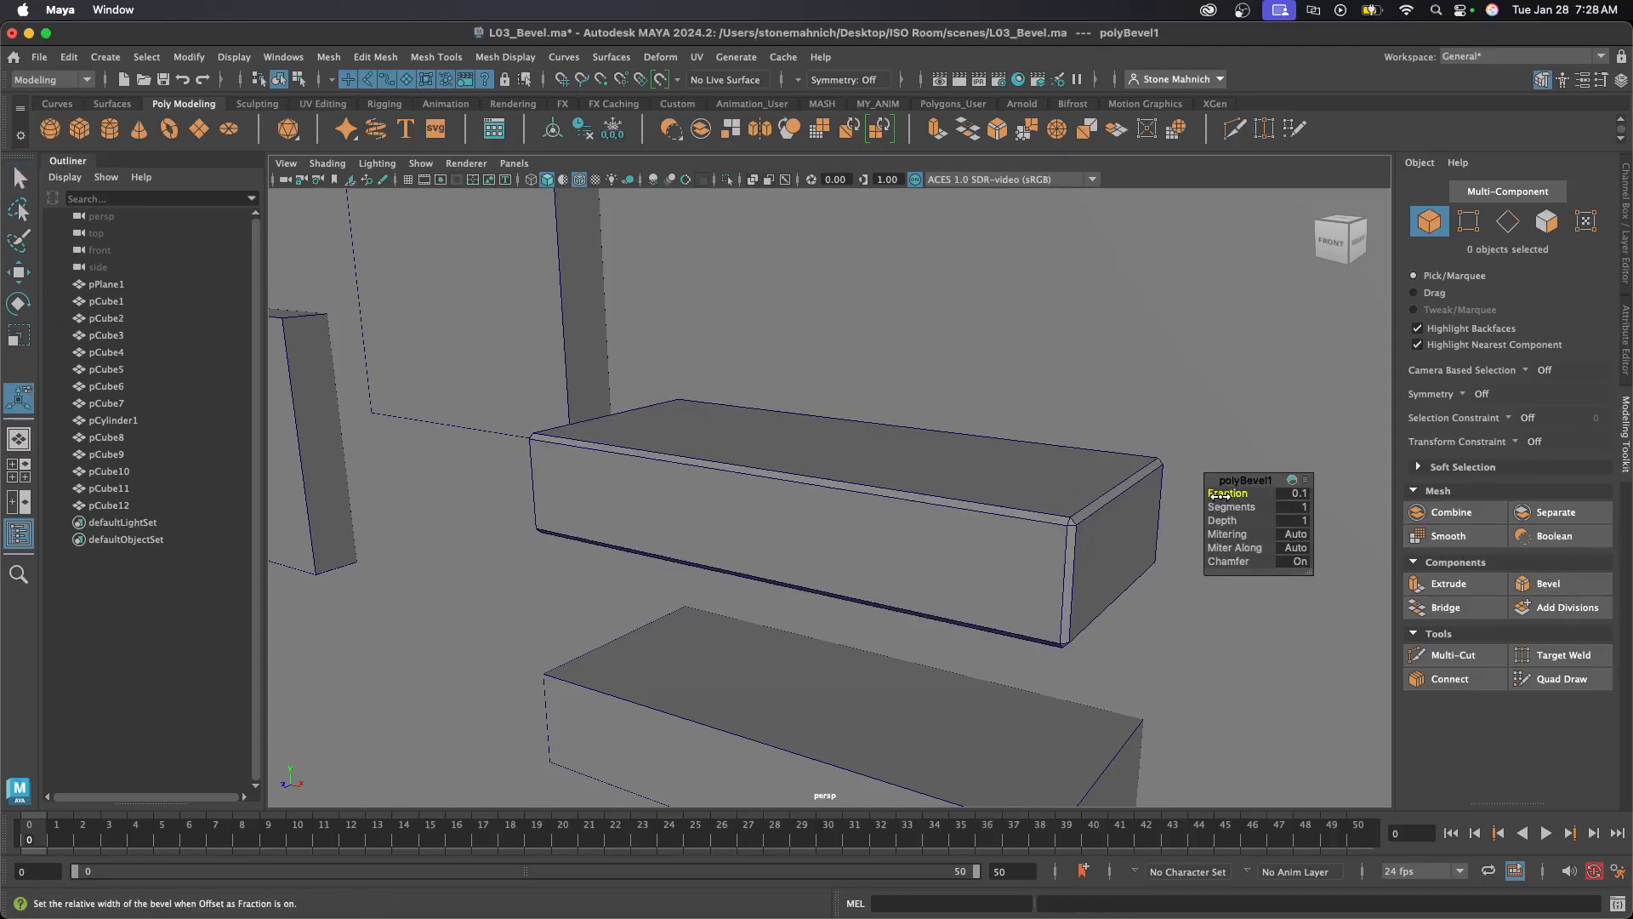
- Bevel all edges of the middle and lowest wall shelves with a fraction of 0.1, matching the uppermost shelf
drag(1231, 494, 1231, 498)
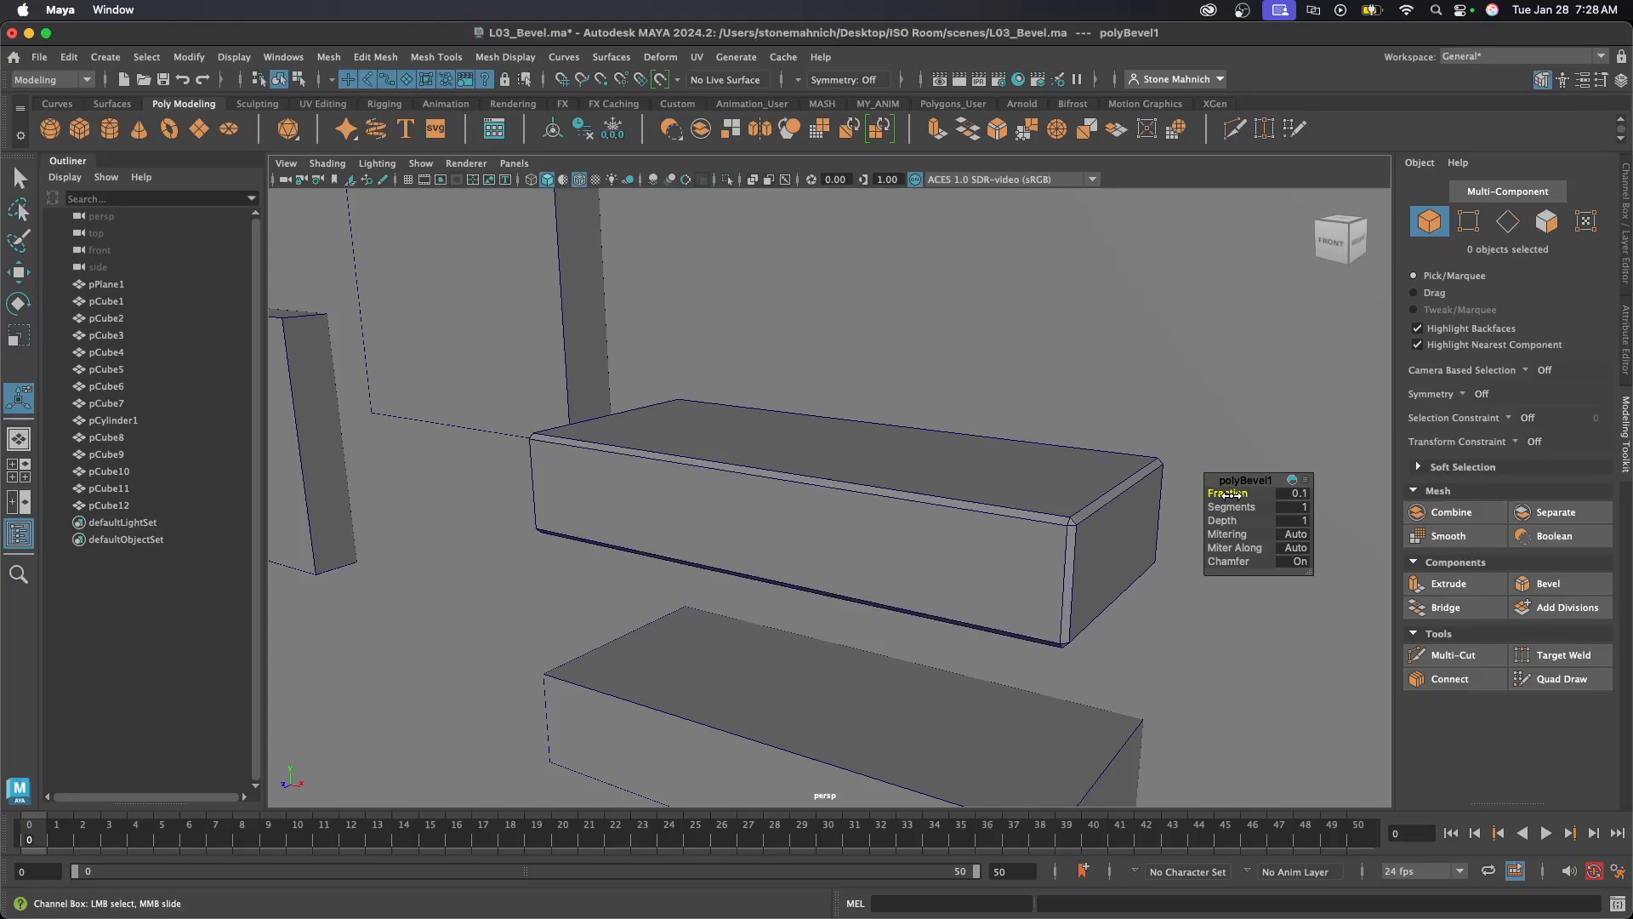
scroll(1050, 510, down, 5)
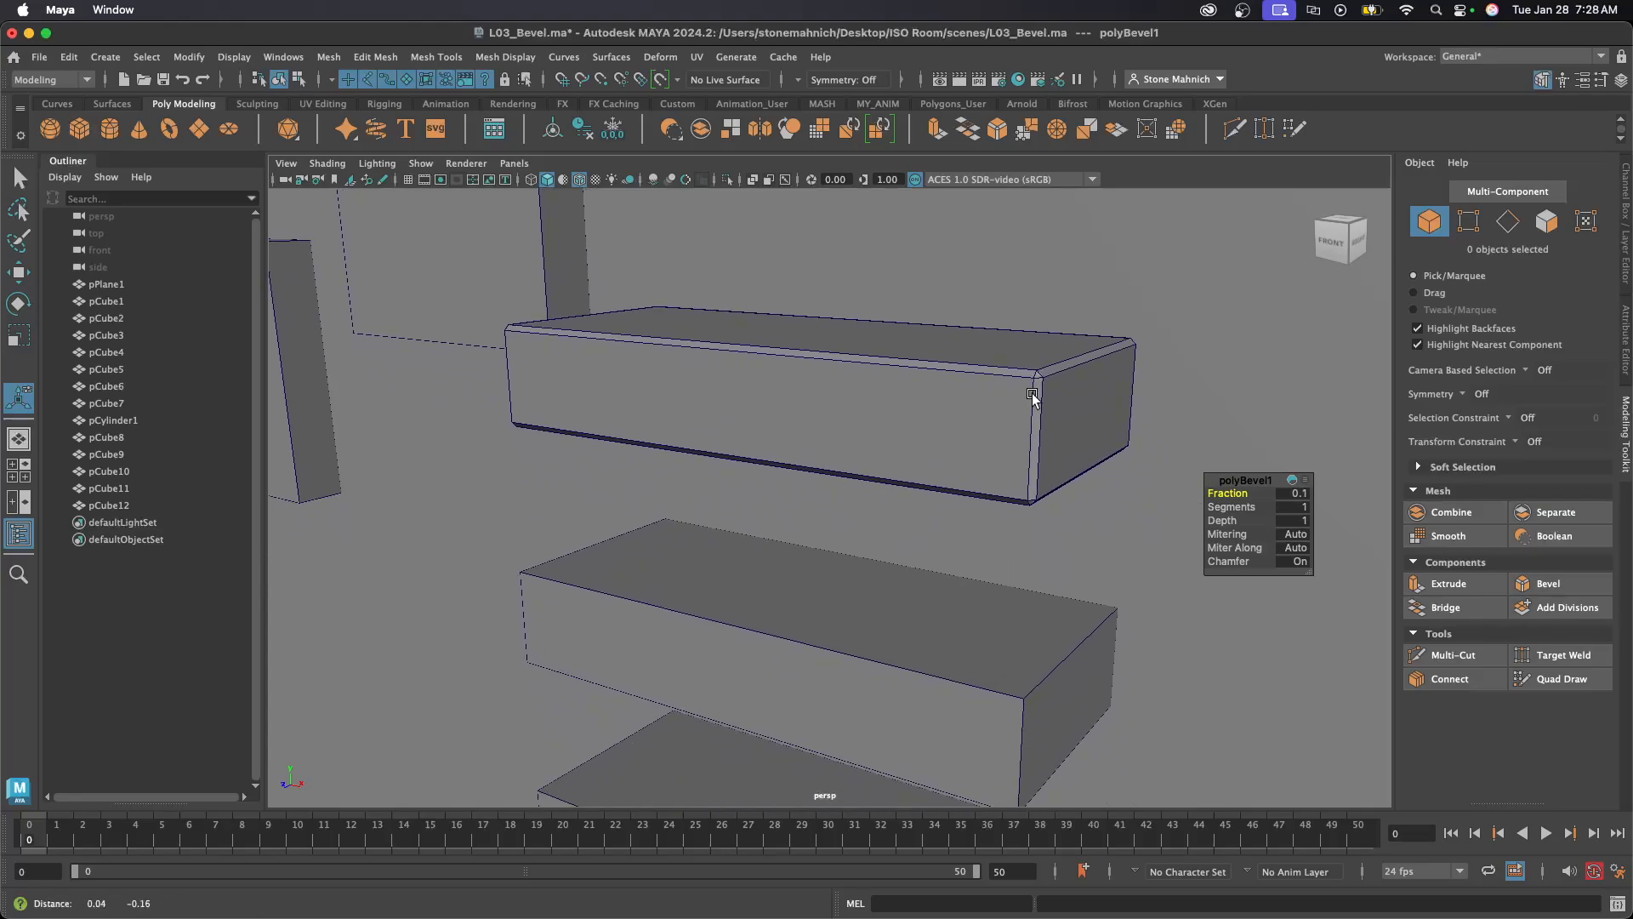
alt+middle_drag(953, 555, 971, 525)
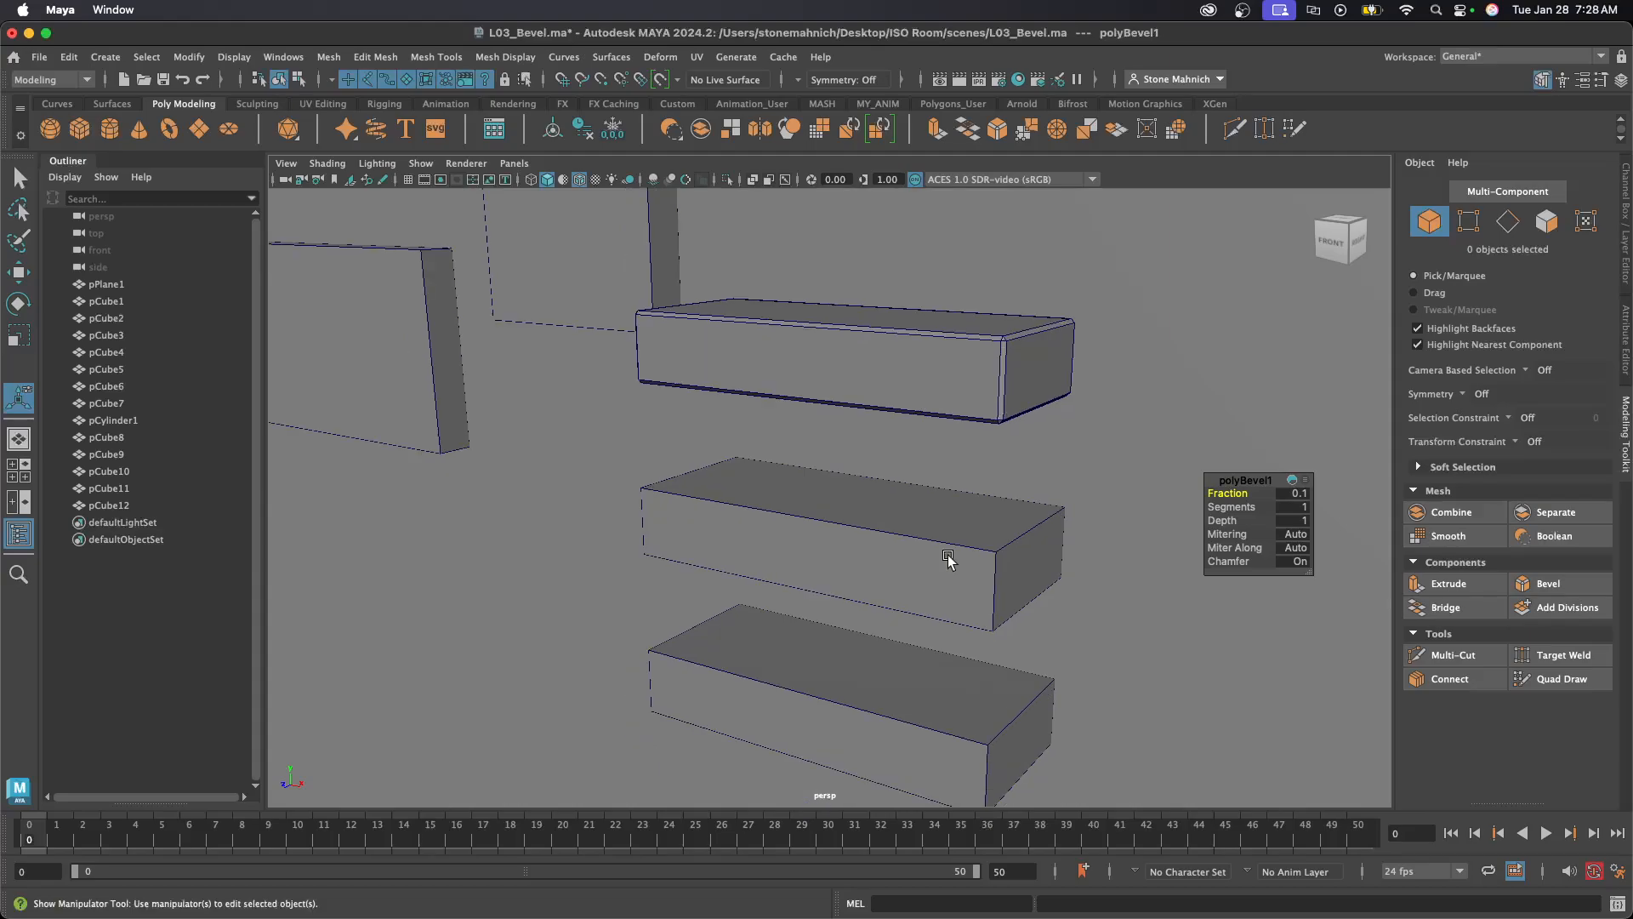
alt+drag(948, 560, 900, 566)
alt+drag(900, 567, 919, 561)
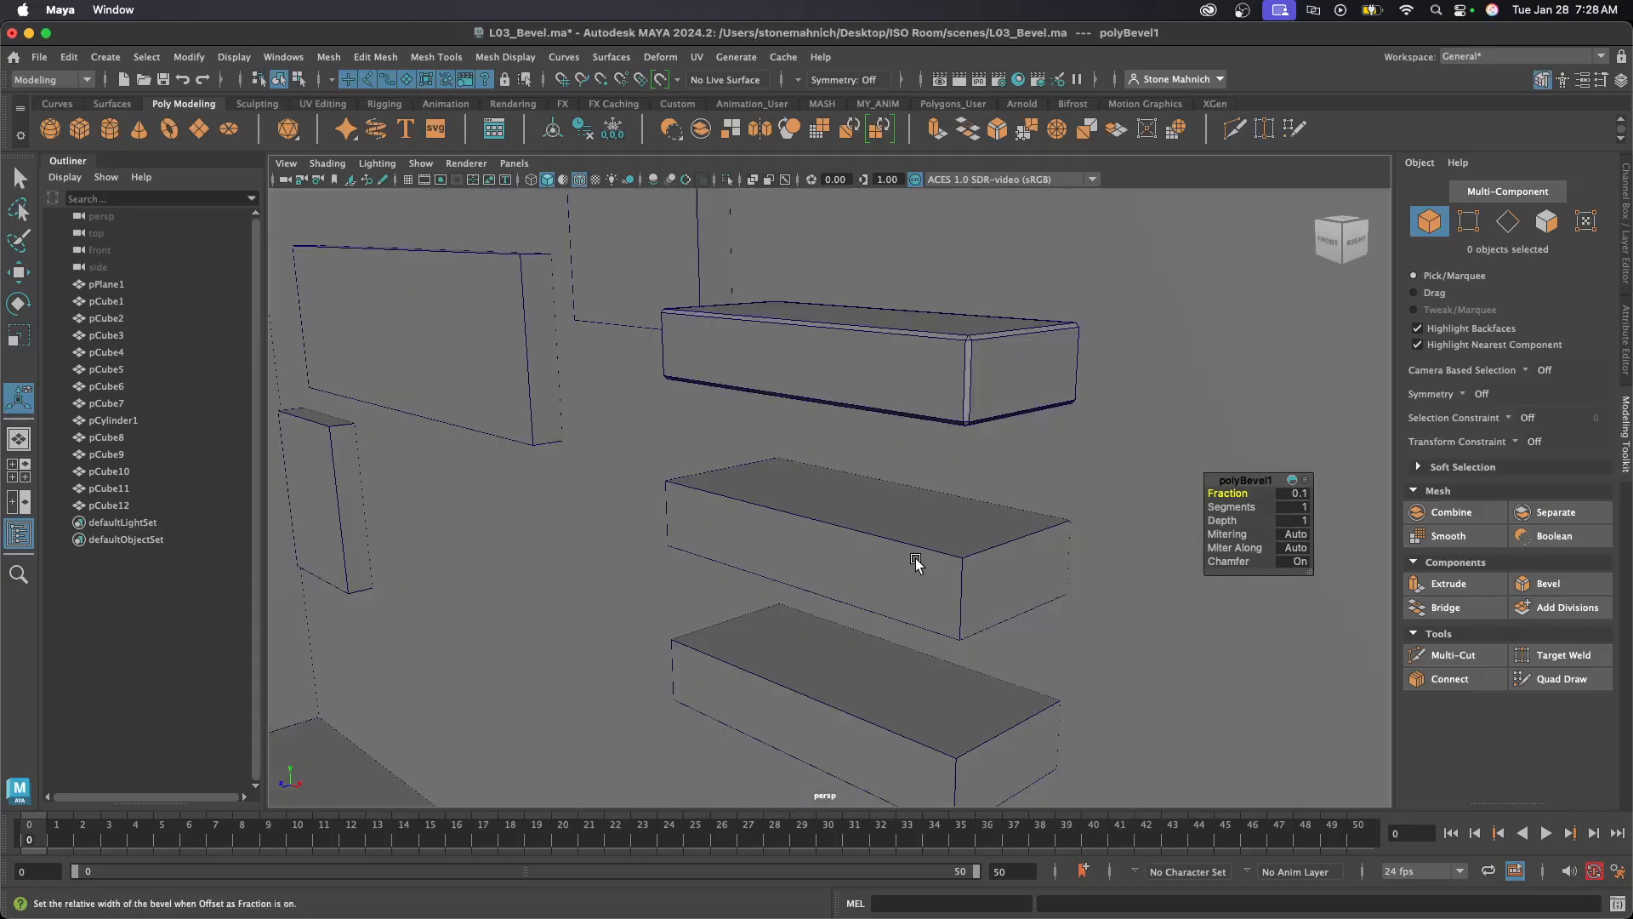
click(919, 561)
click(1551, 586)
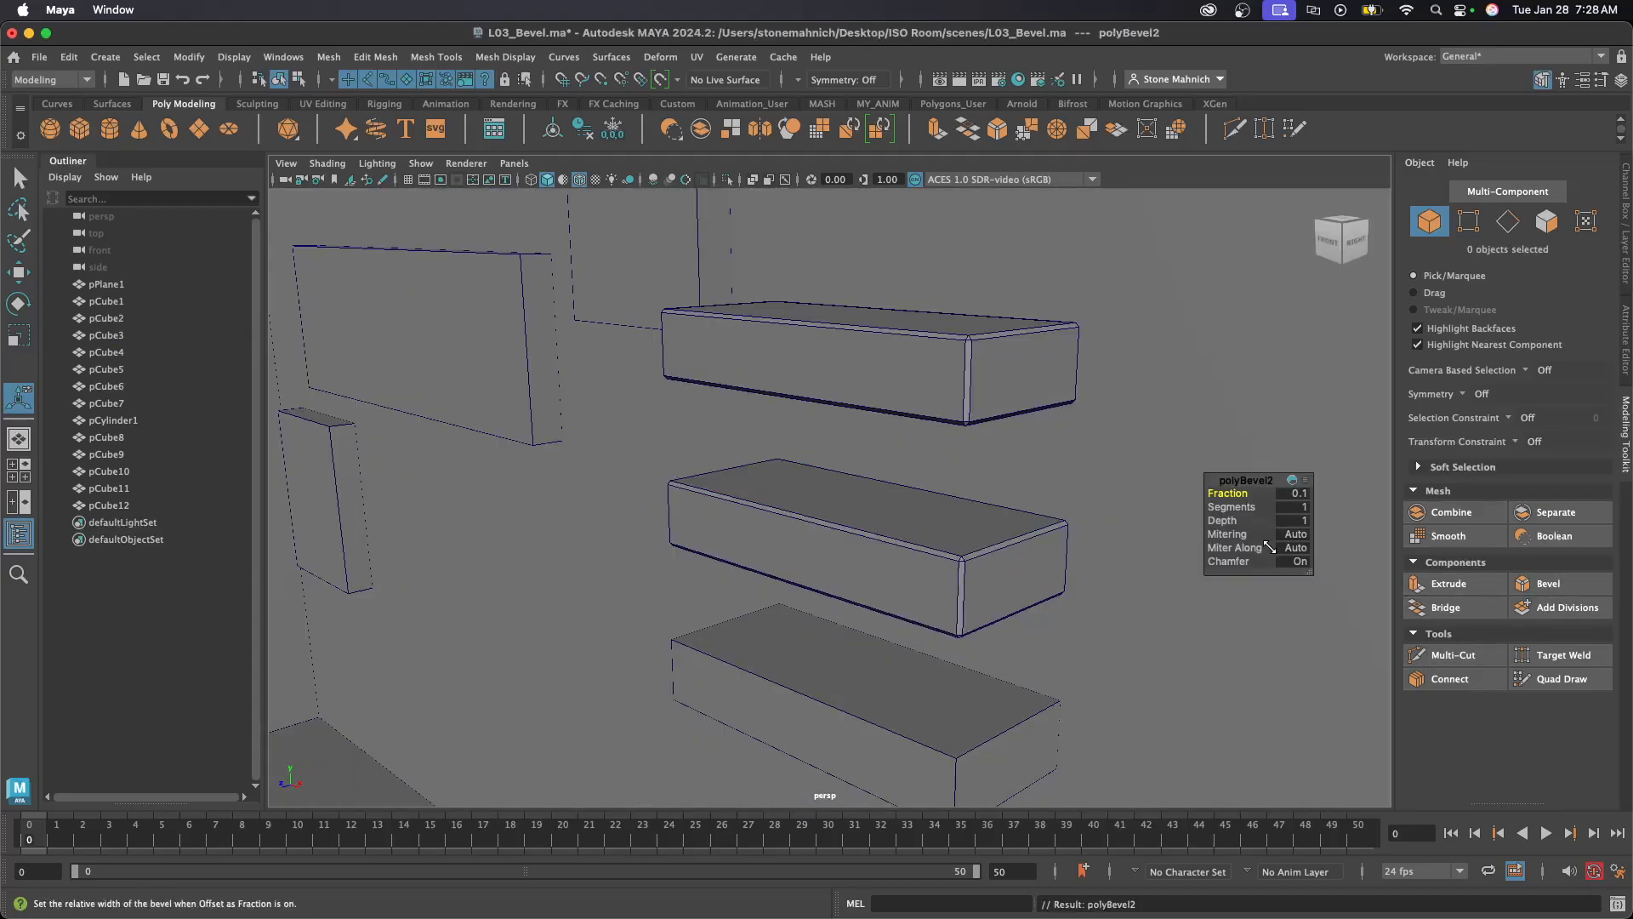
click(977, 707)
click(1580, 581)
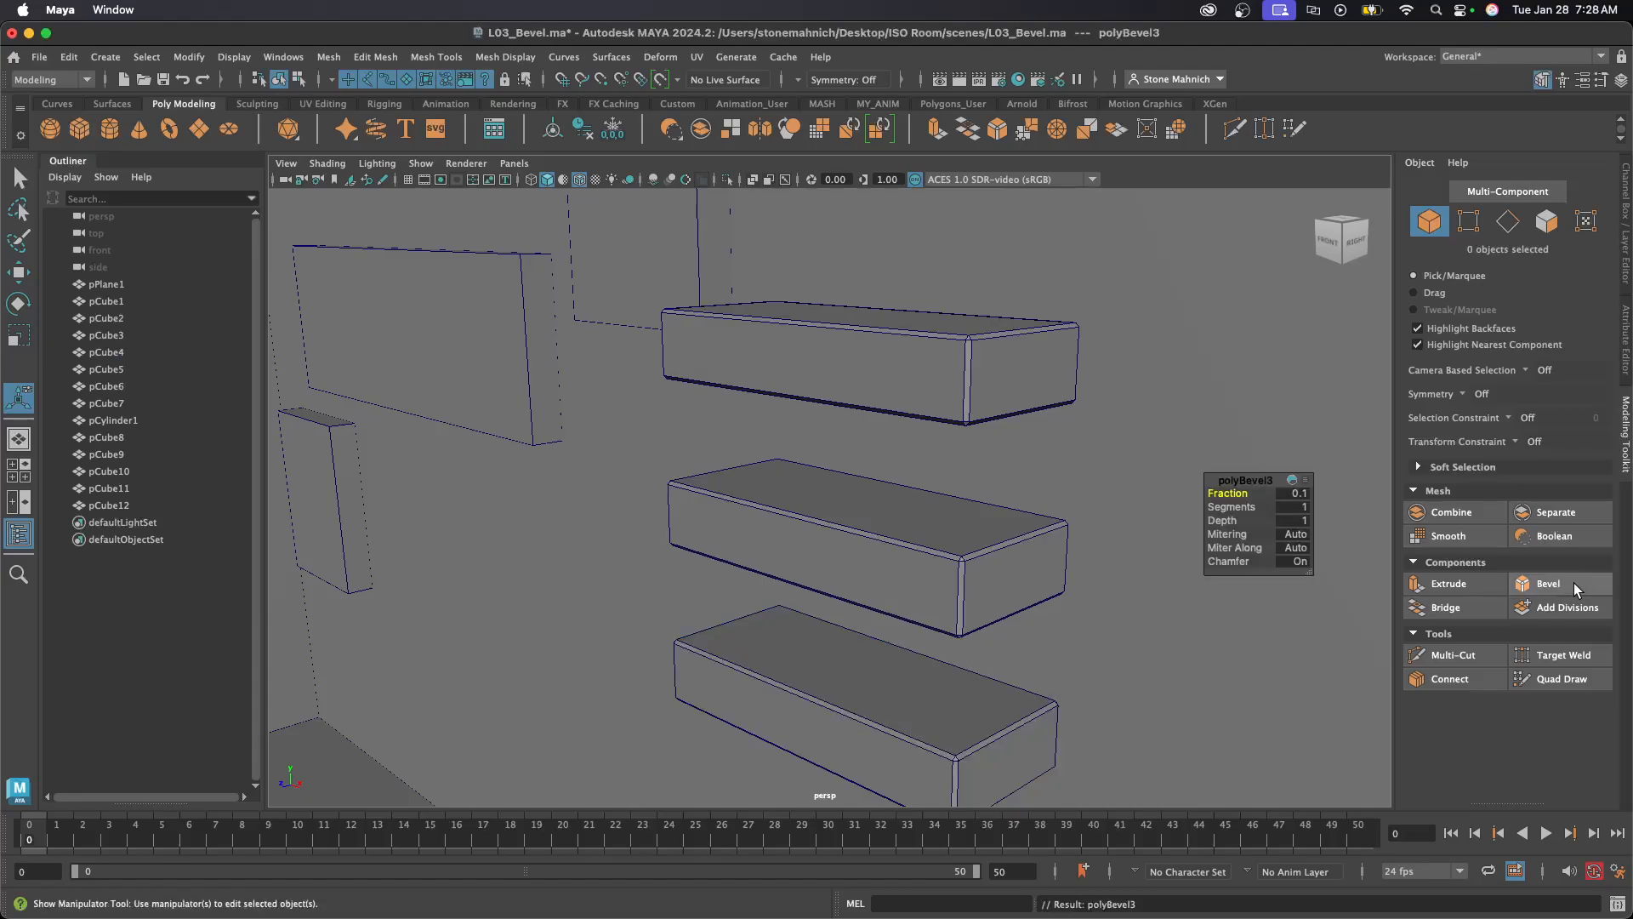
- Try 6 segments on the uppermost shelf's bevel, restore the single segment and leave the shelf's selection
alt+drag(1010, 542, 968, 444)
click(969, 459)
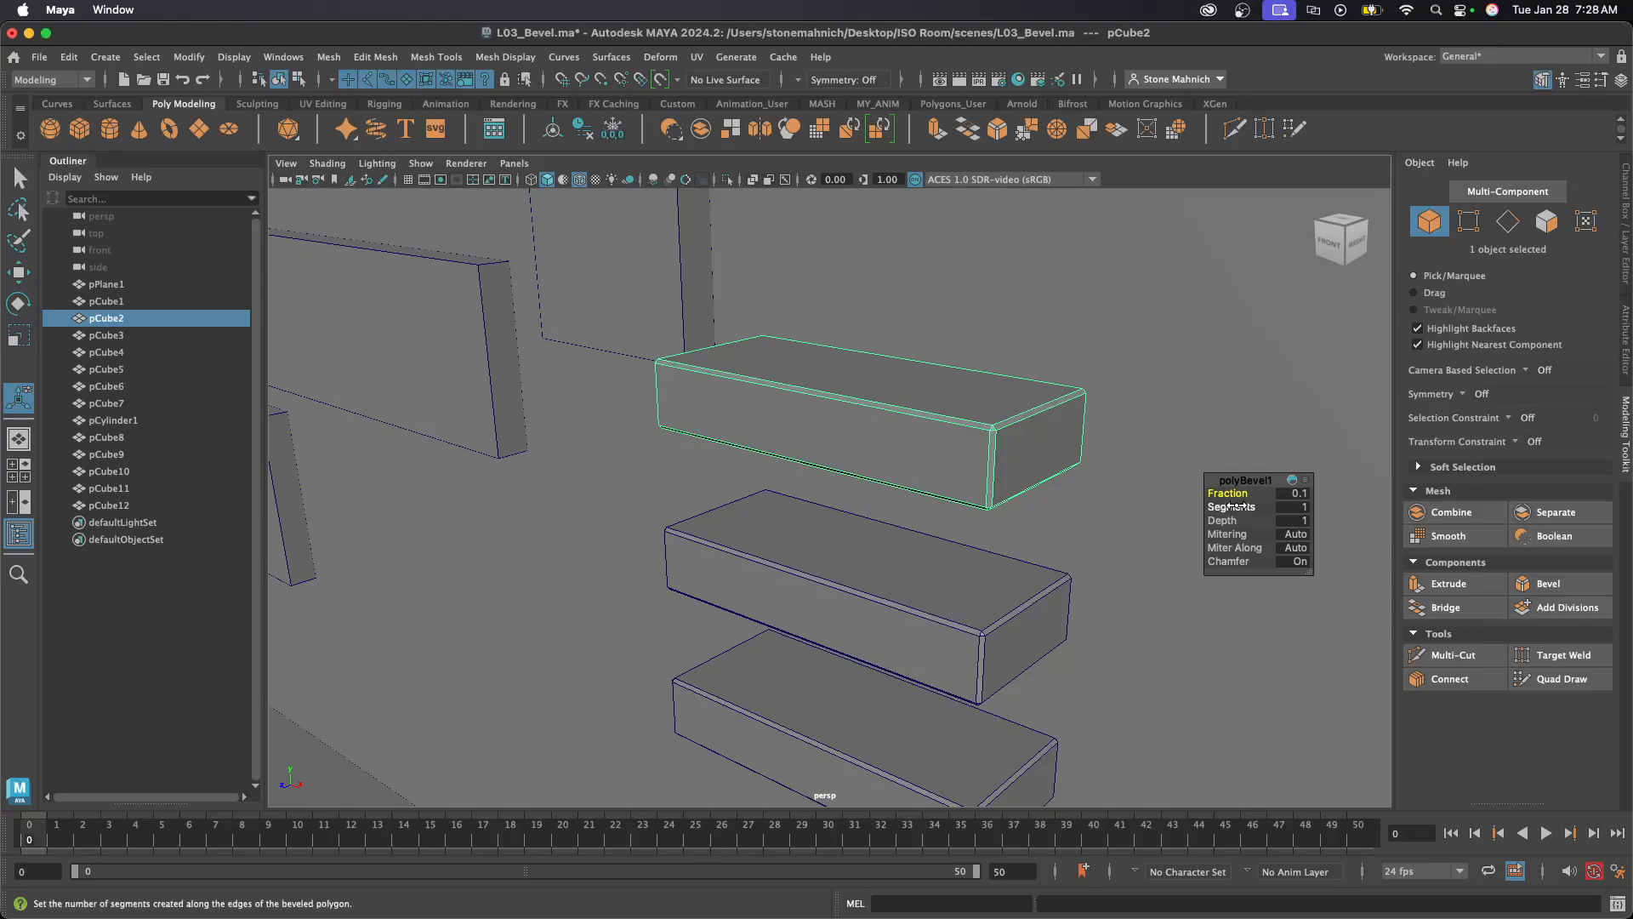
click(1229, 508)
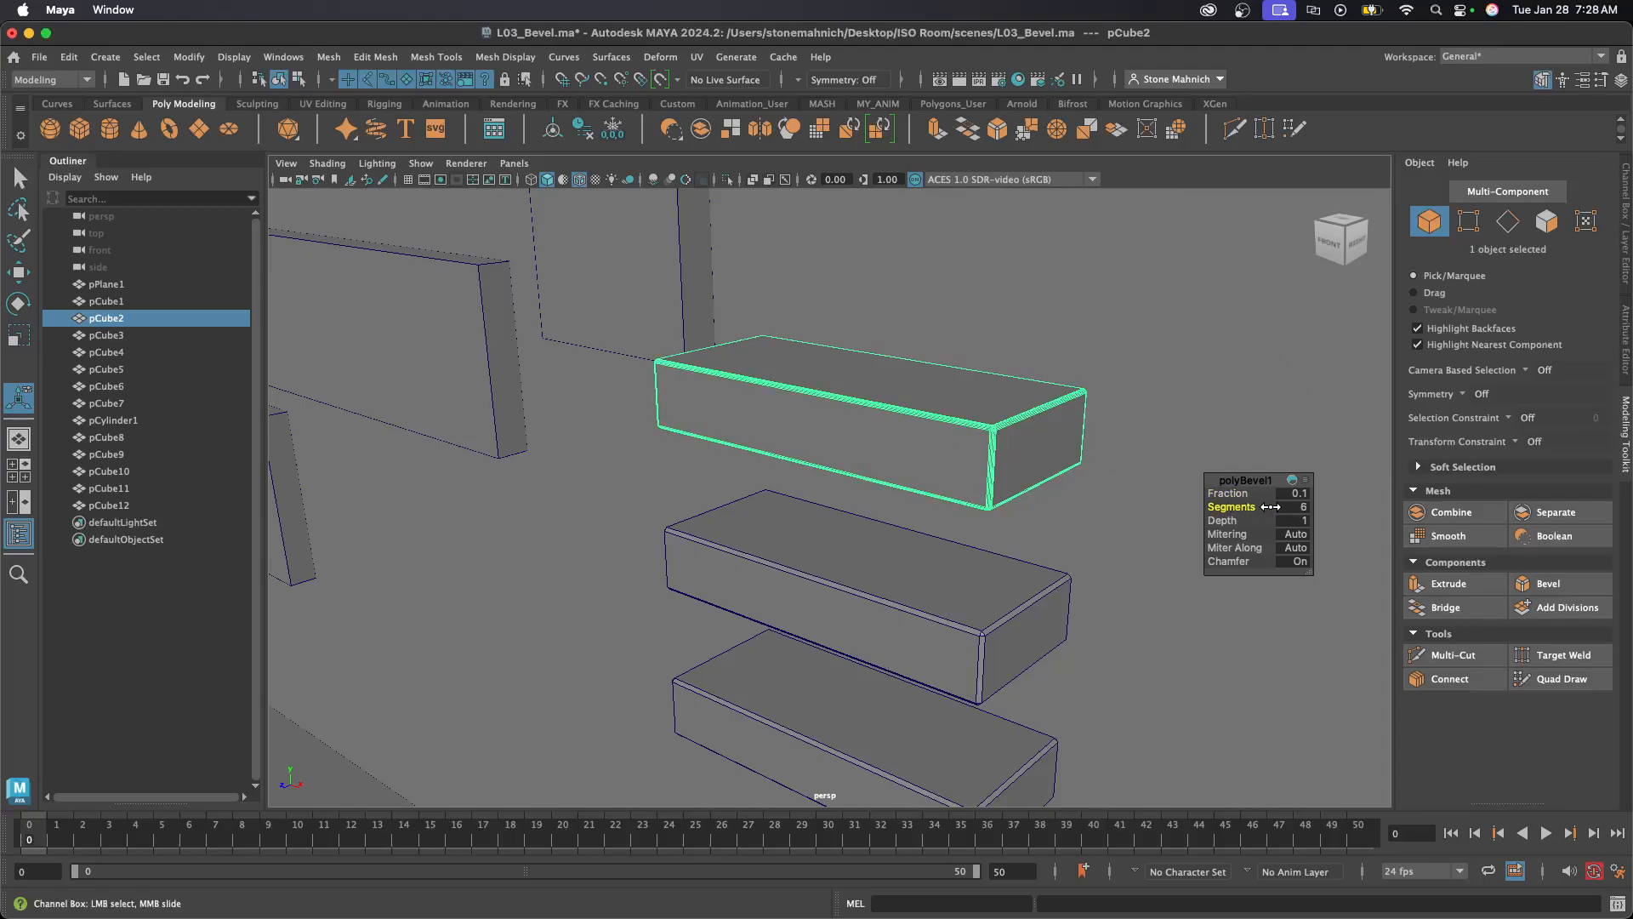
click(1039, 517)
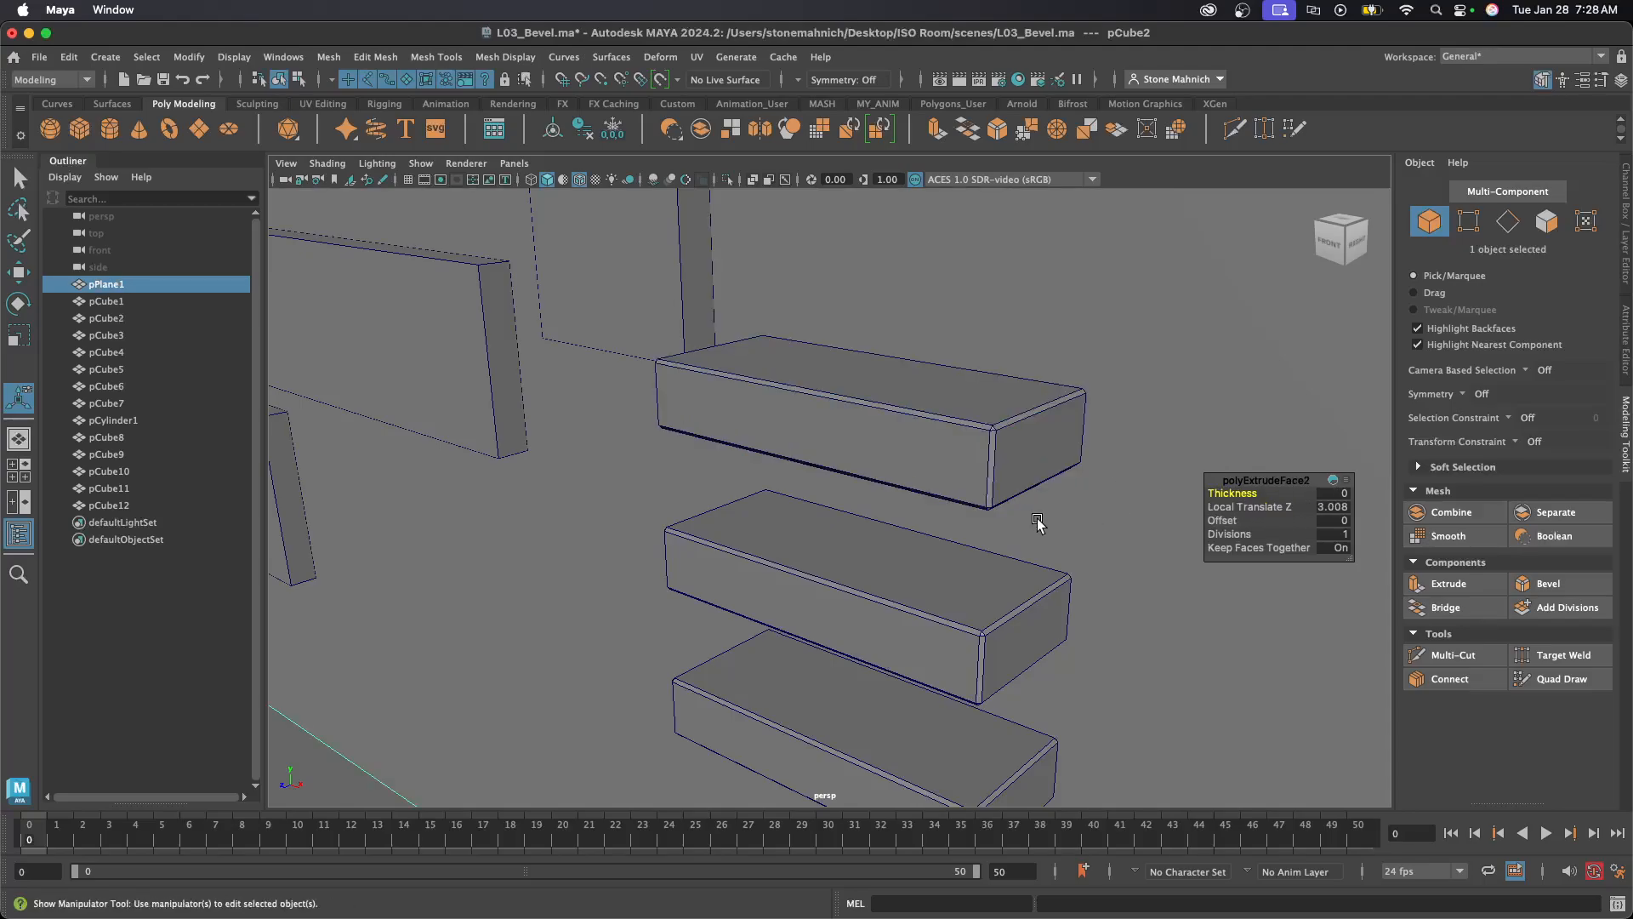
- Bevel all edges of the tall picture-frame block on the wall beside the shelves with a fraction of 0.4
alt+drag(809, 481, 937, 489)
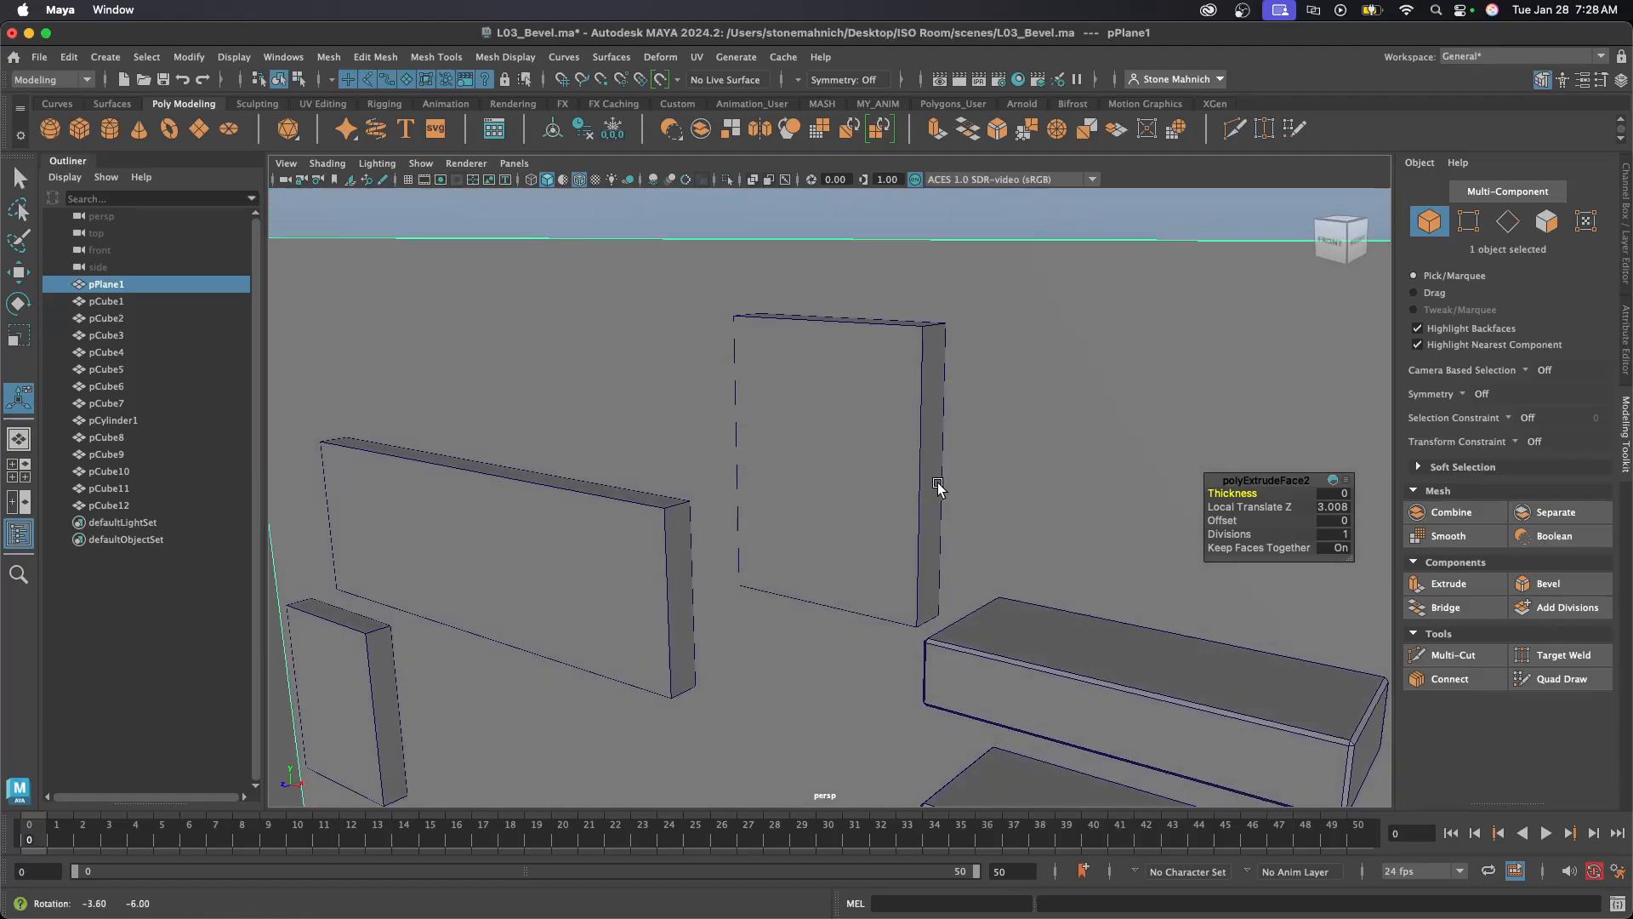
click(879, 482)
key(f)
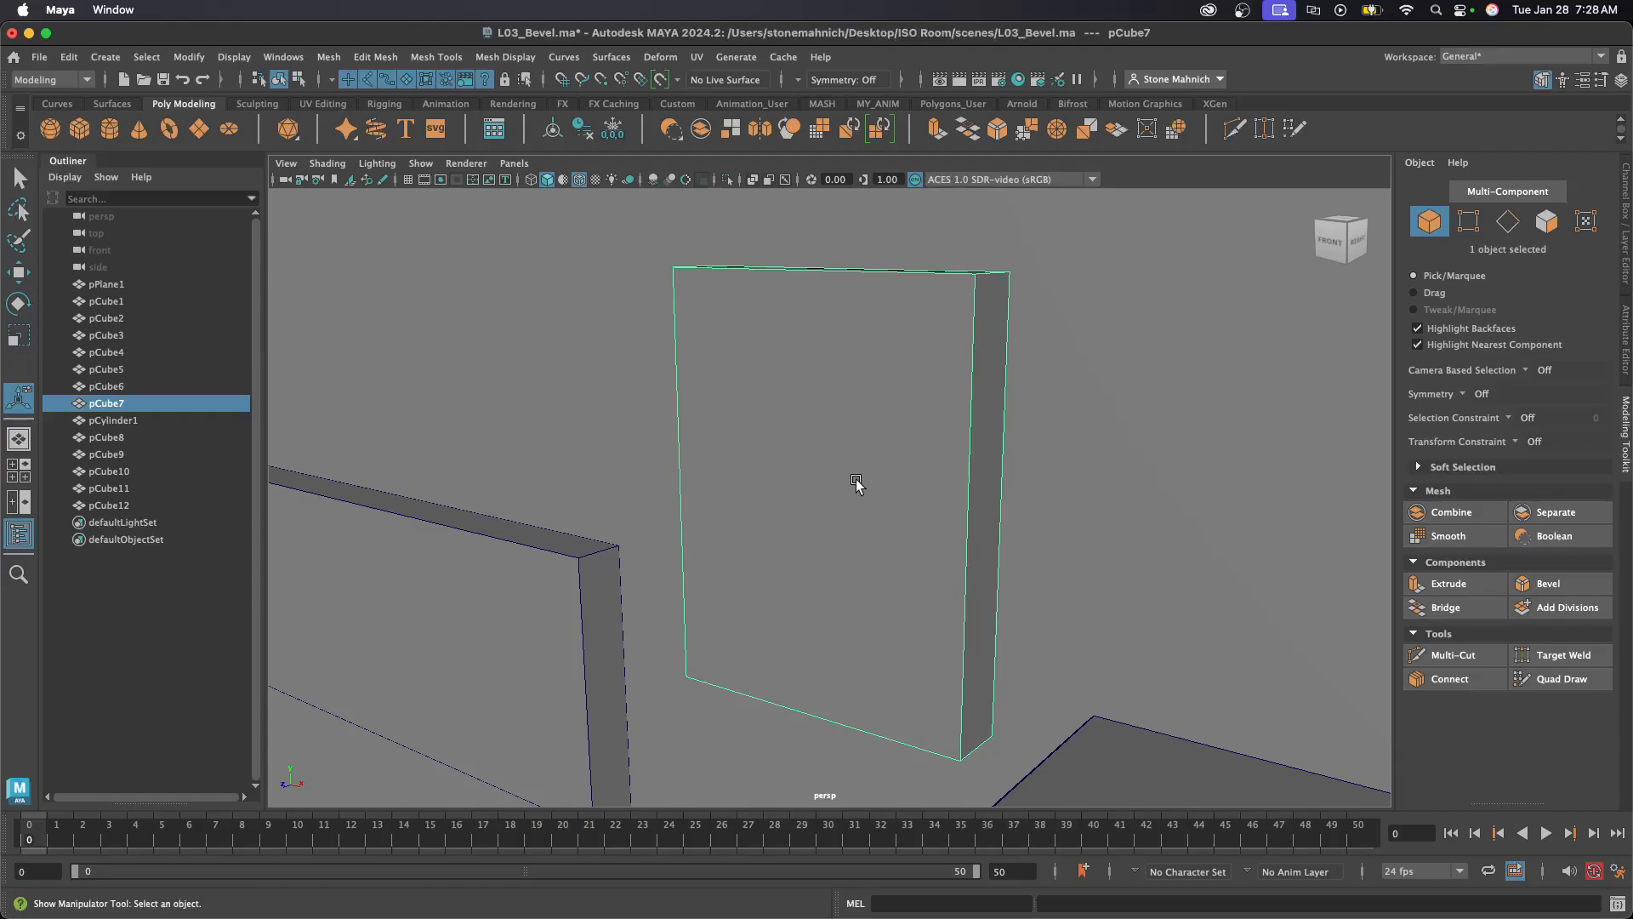
mouse_move(857, 482)
alt+mouse_down()
mouse_move(879, 452)
mouse_move(853, 474)
mouse_move(881, 474)
alt+mouse_up()
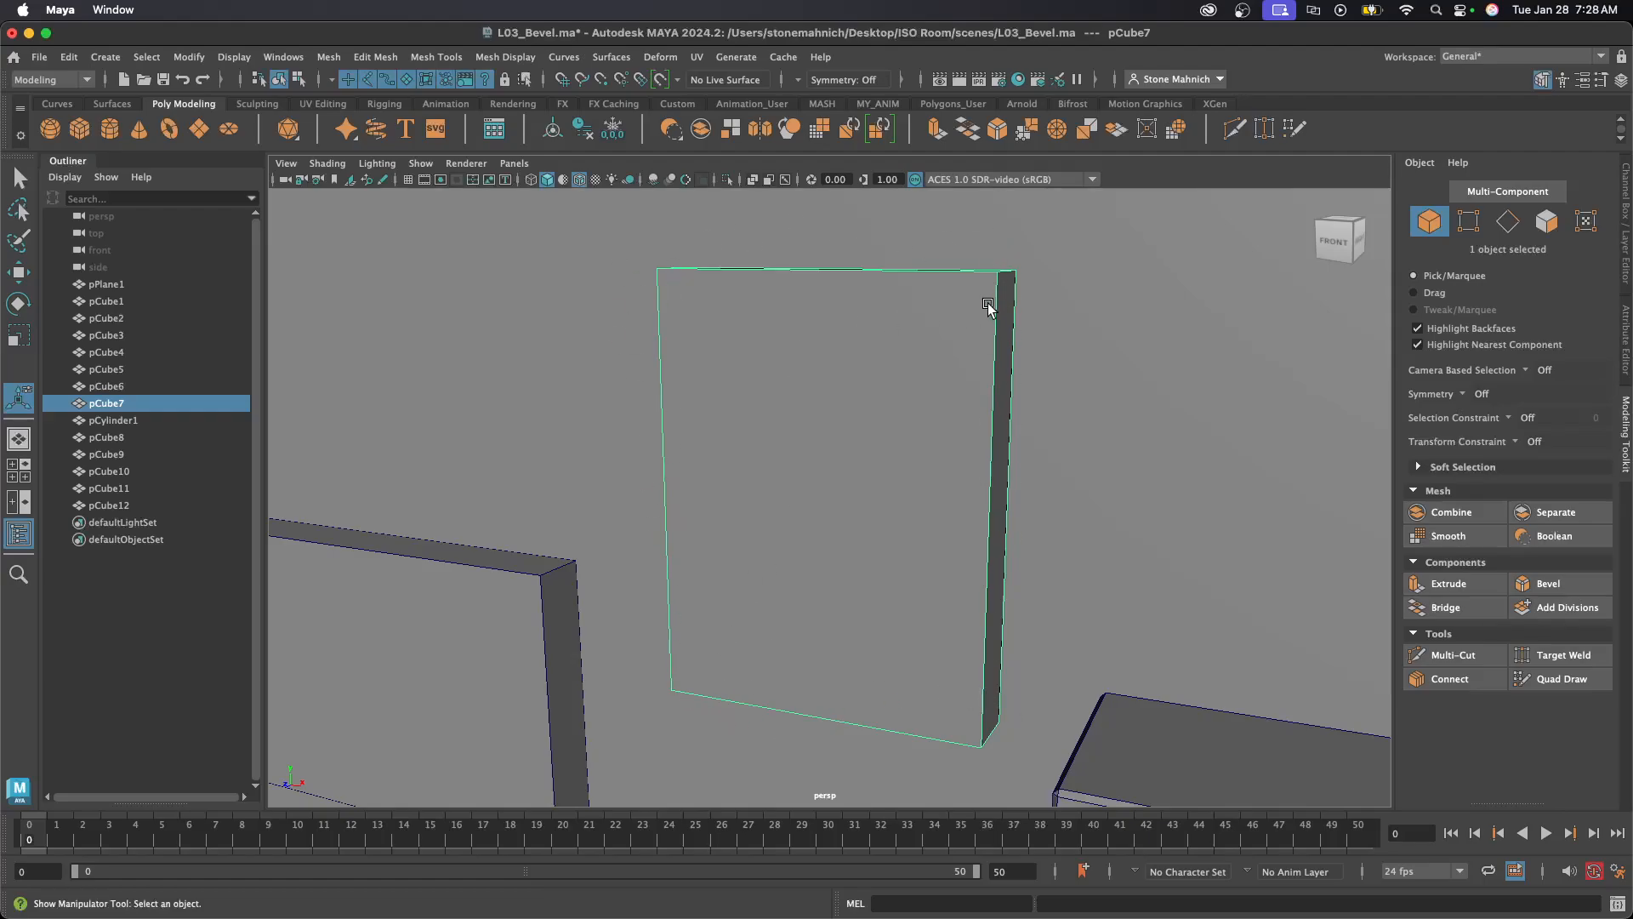
click(1549, 585)
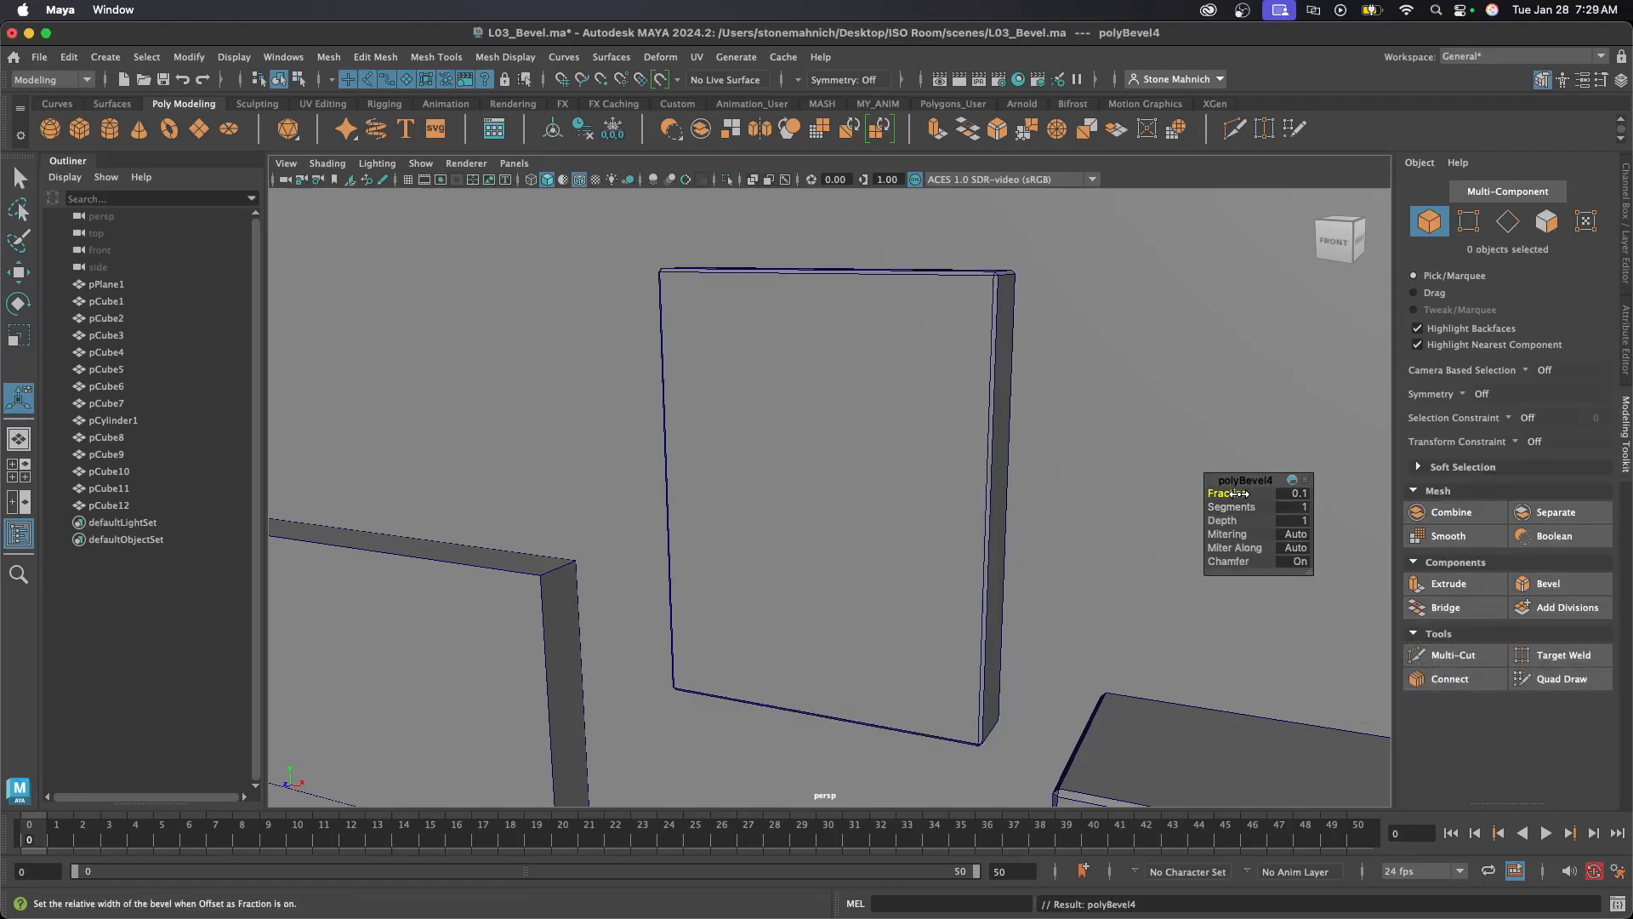
drag(1239, 493, 1241, 494)
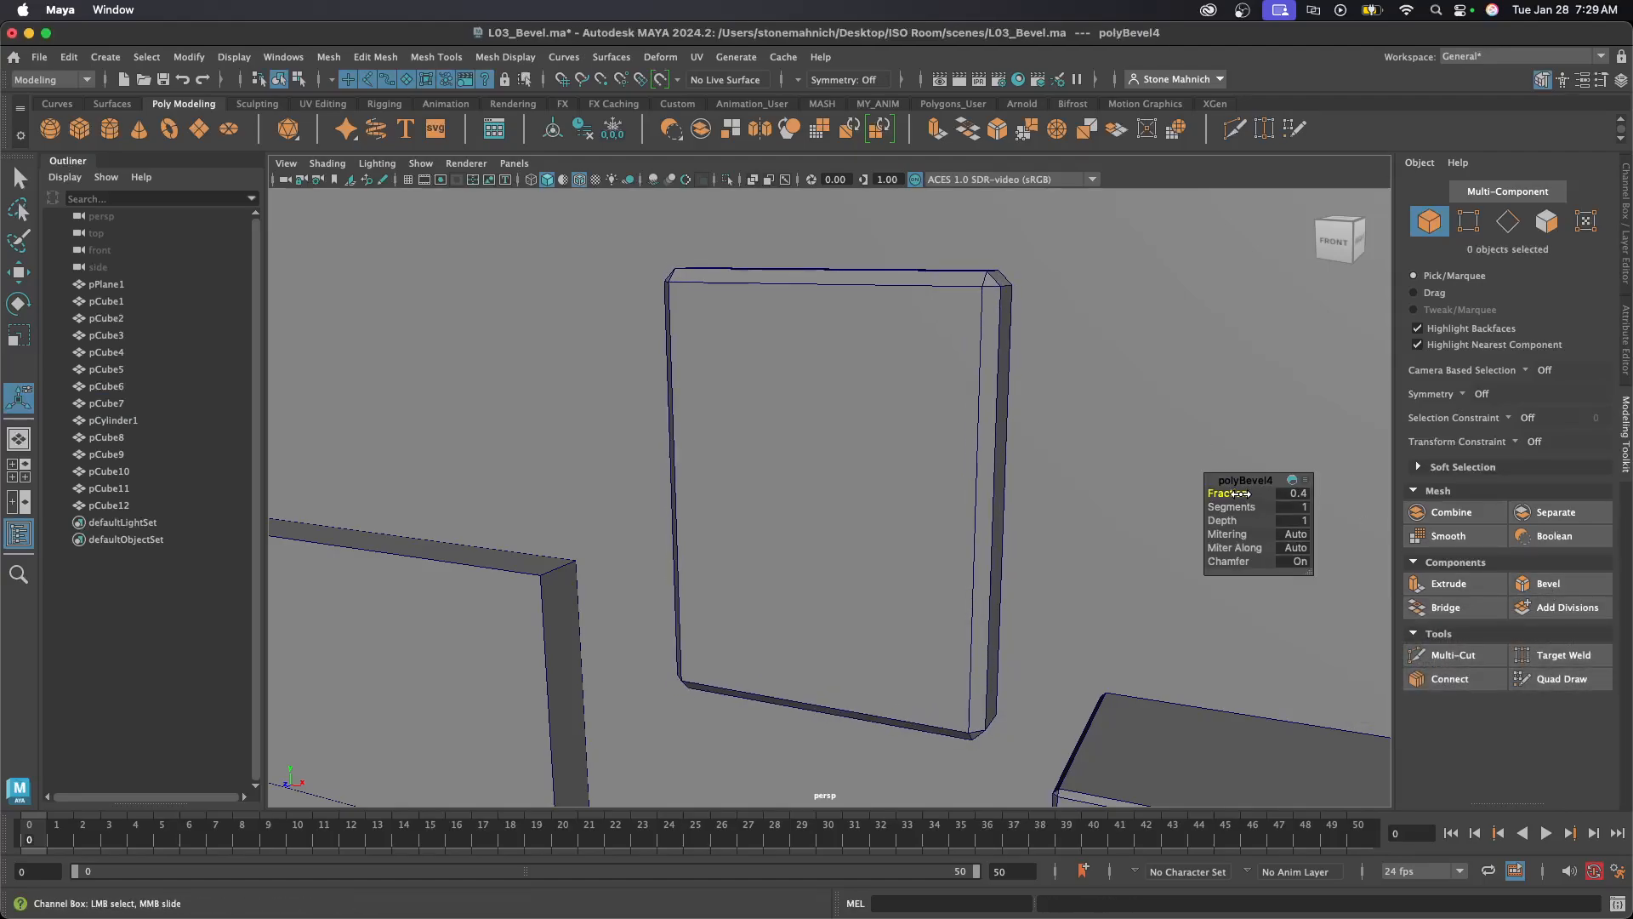
- Extrude the beveled picture frame's front face with an inset offset of 0.065 to form the frame border
mouse_move(929, 467)
alt+mouse_down()
mouse_move(1046, 456)
mouse_move(936, 457)
alt+mouse_up()
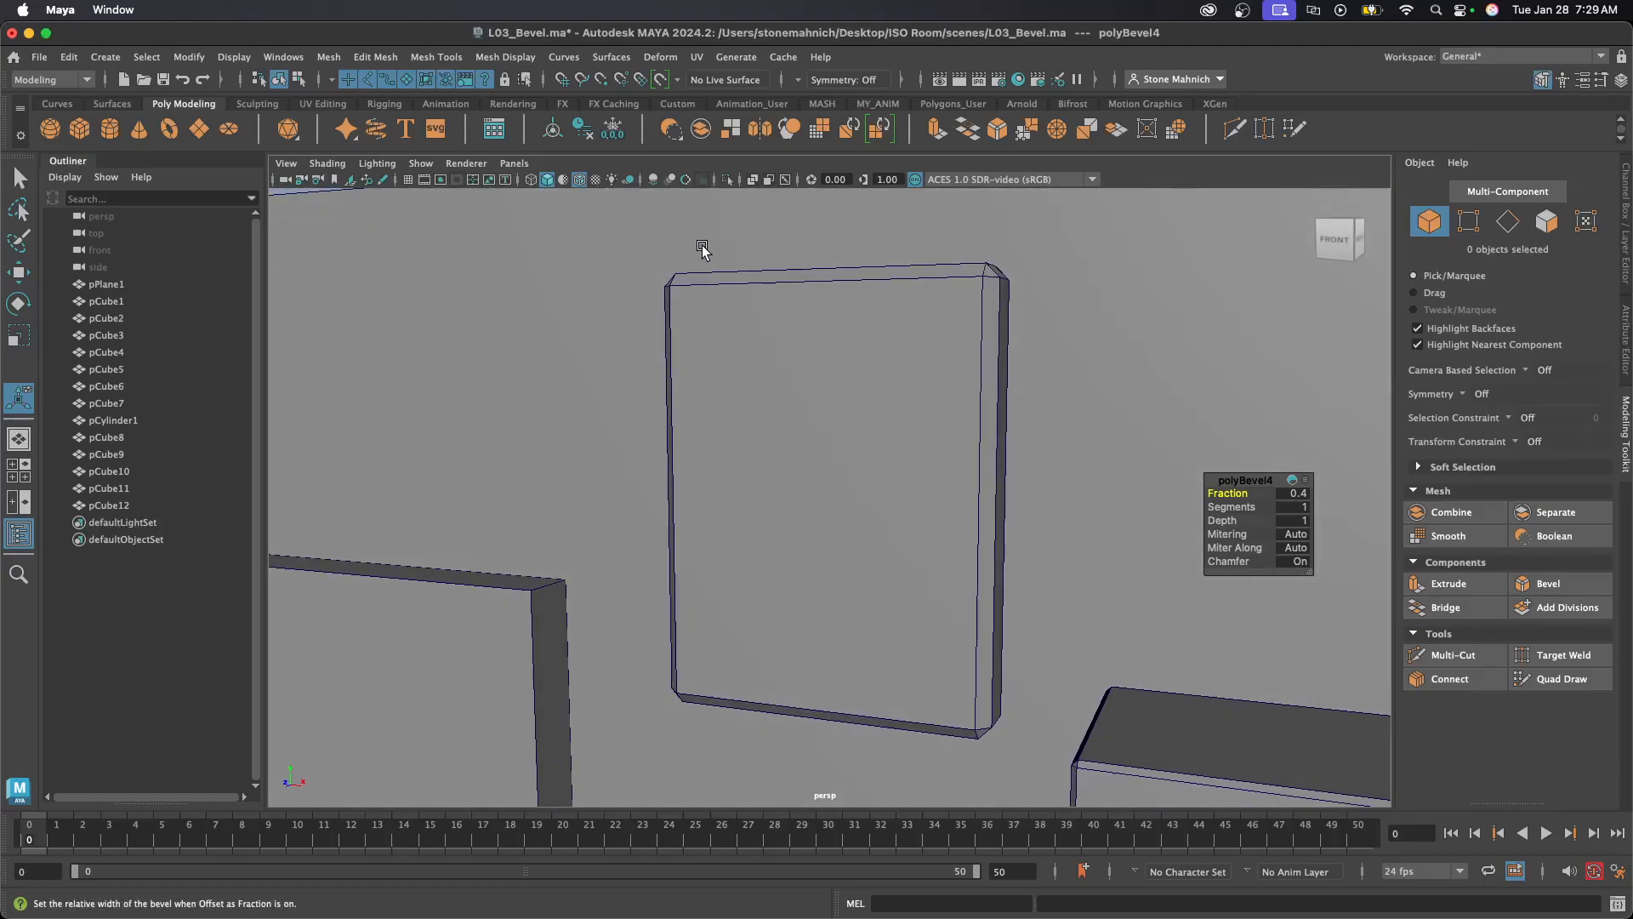
mouse_move(842, 428)
alt+mouse_down()
mouse_move(795, 452)
mouse_move(838, 448)
alt+mouse_up()
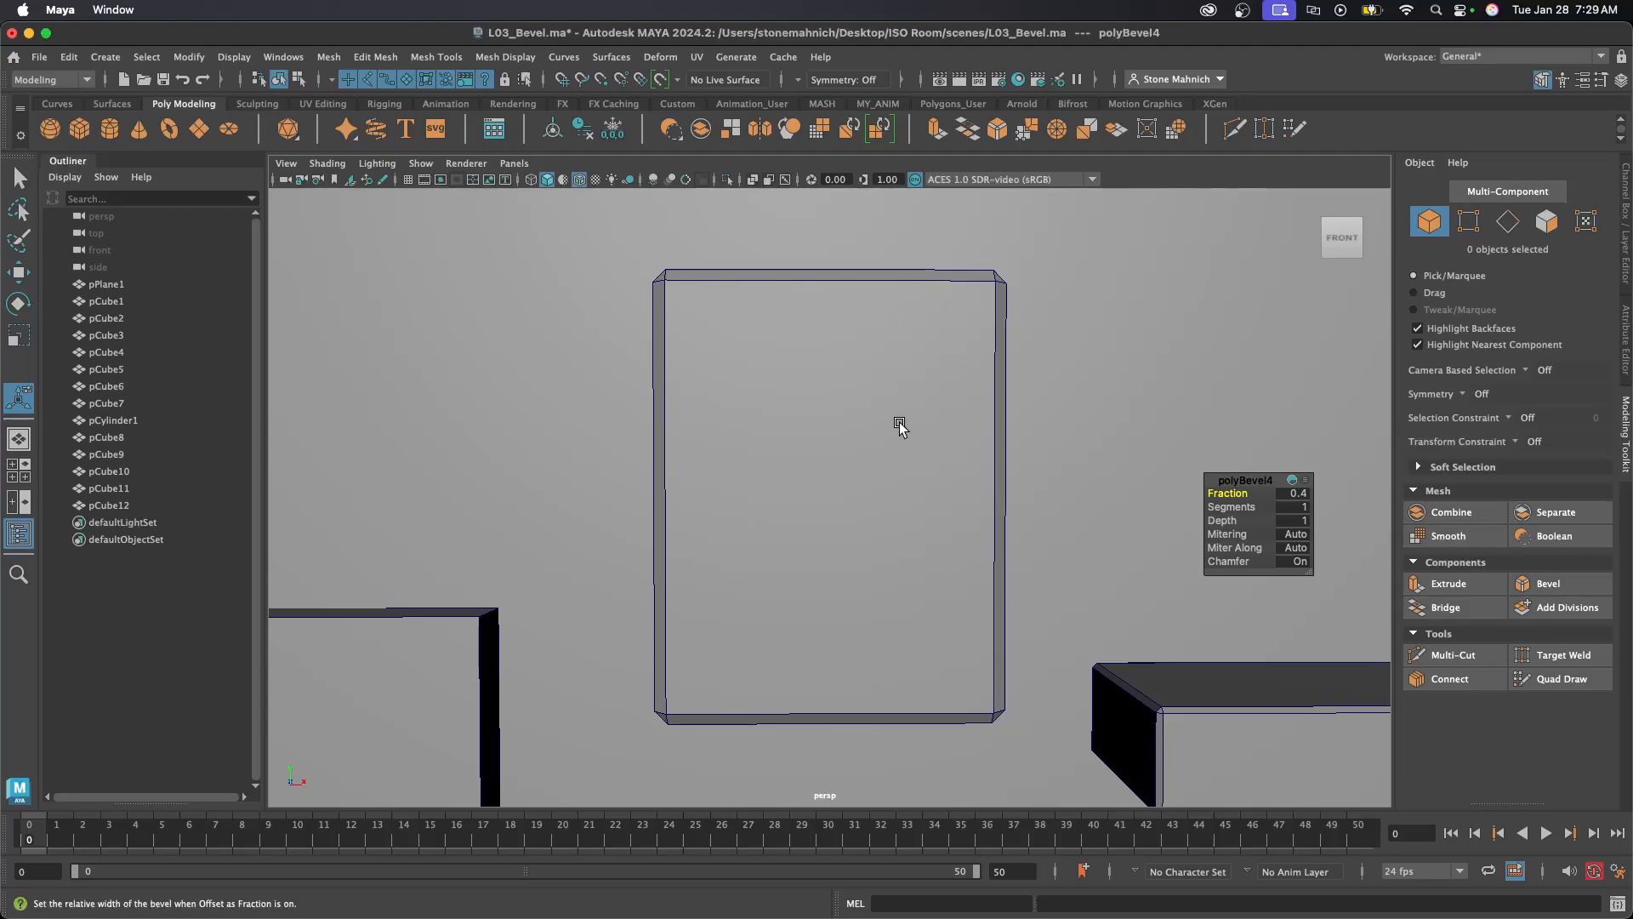
alt+drag(901, 423, 860, 430)
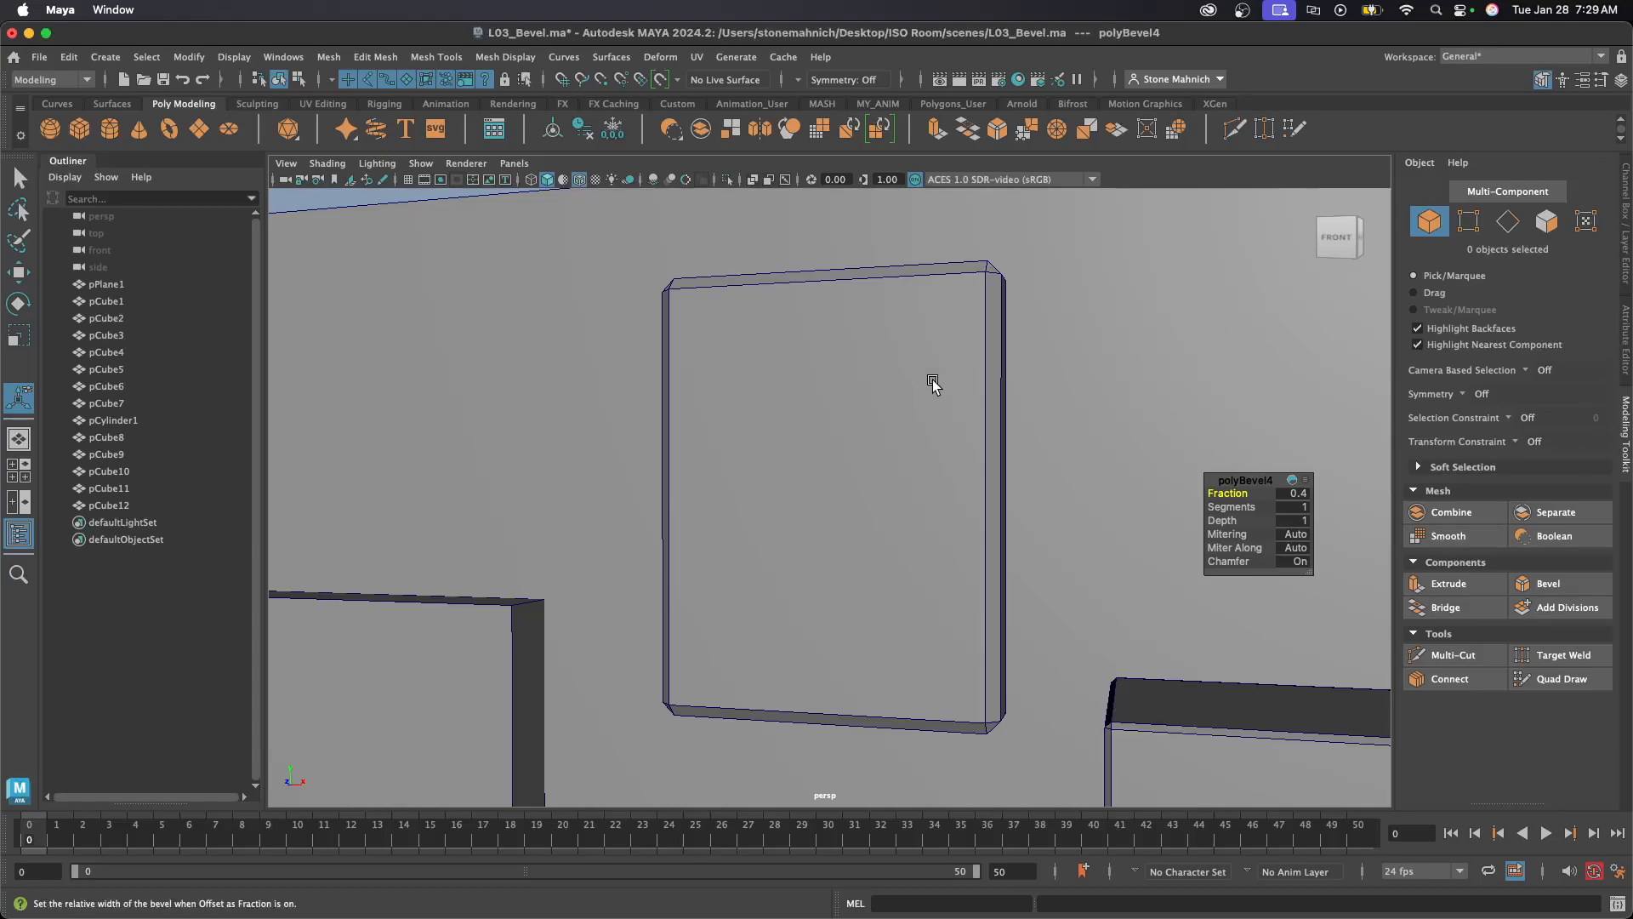
click(1550, 222)
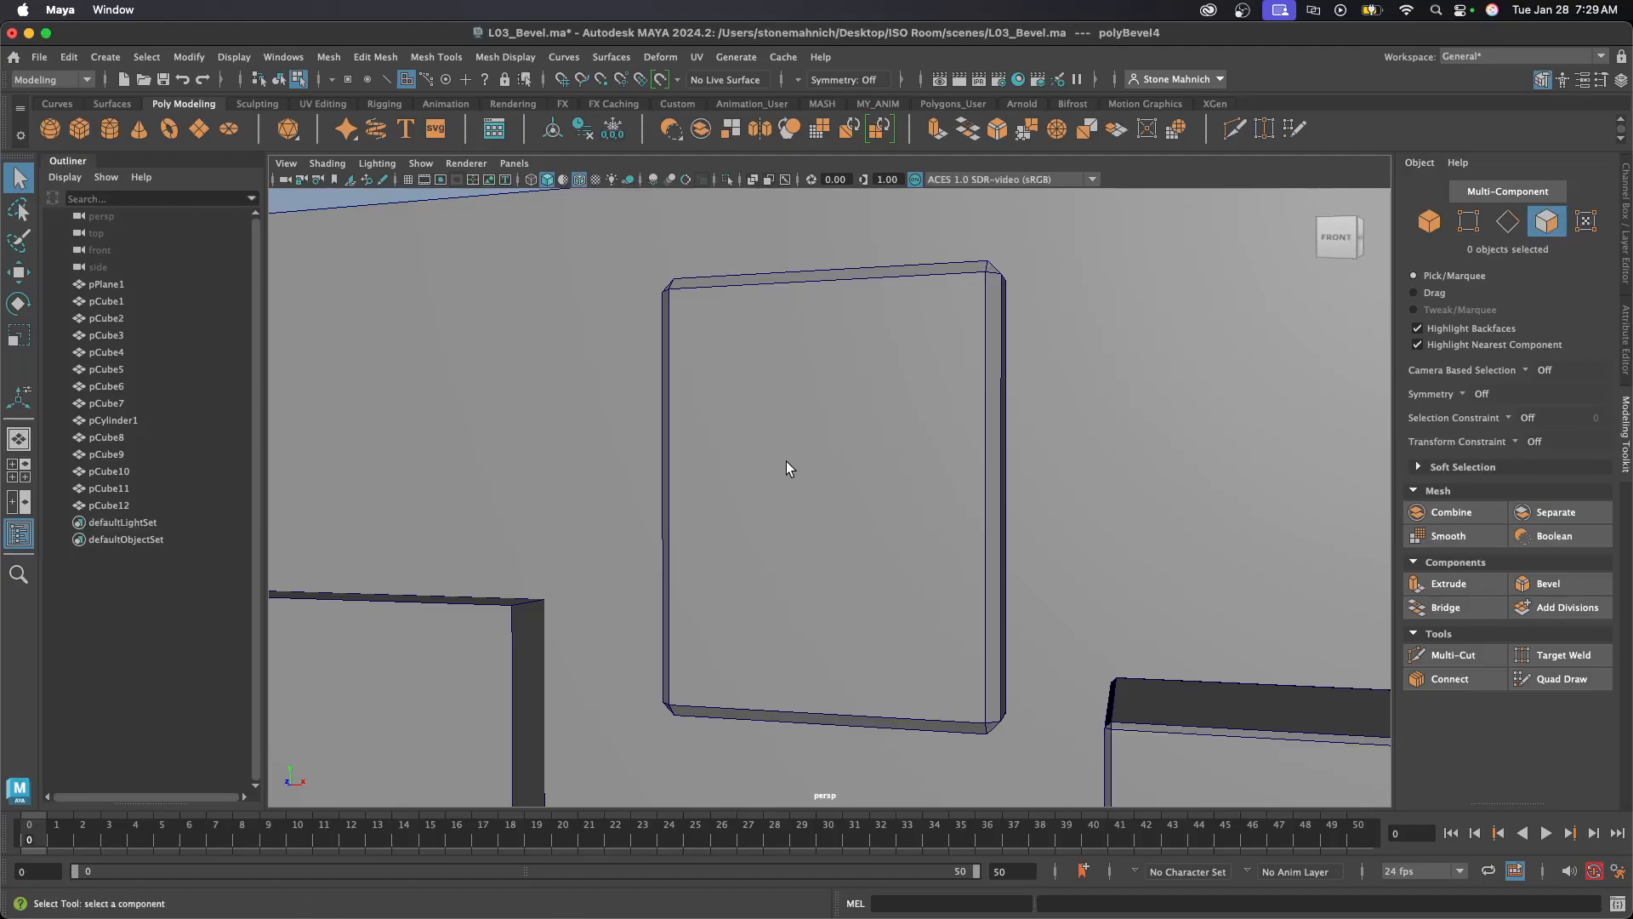
click(819, 455)
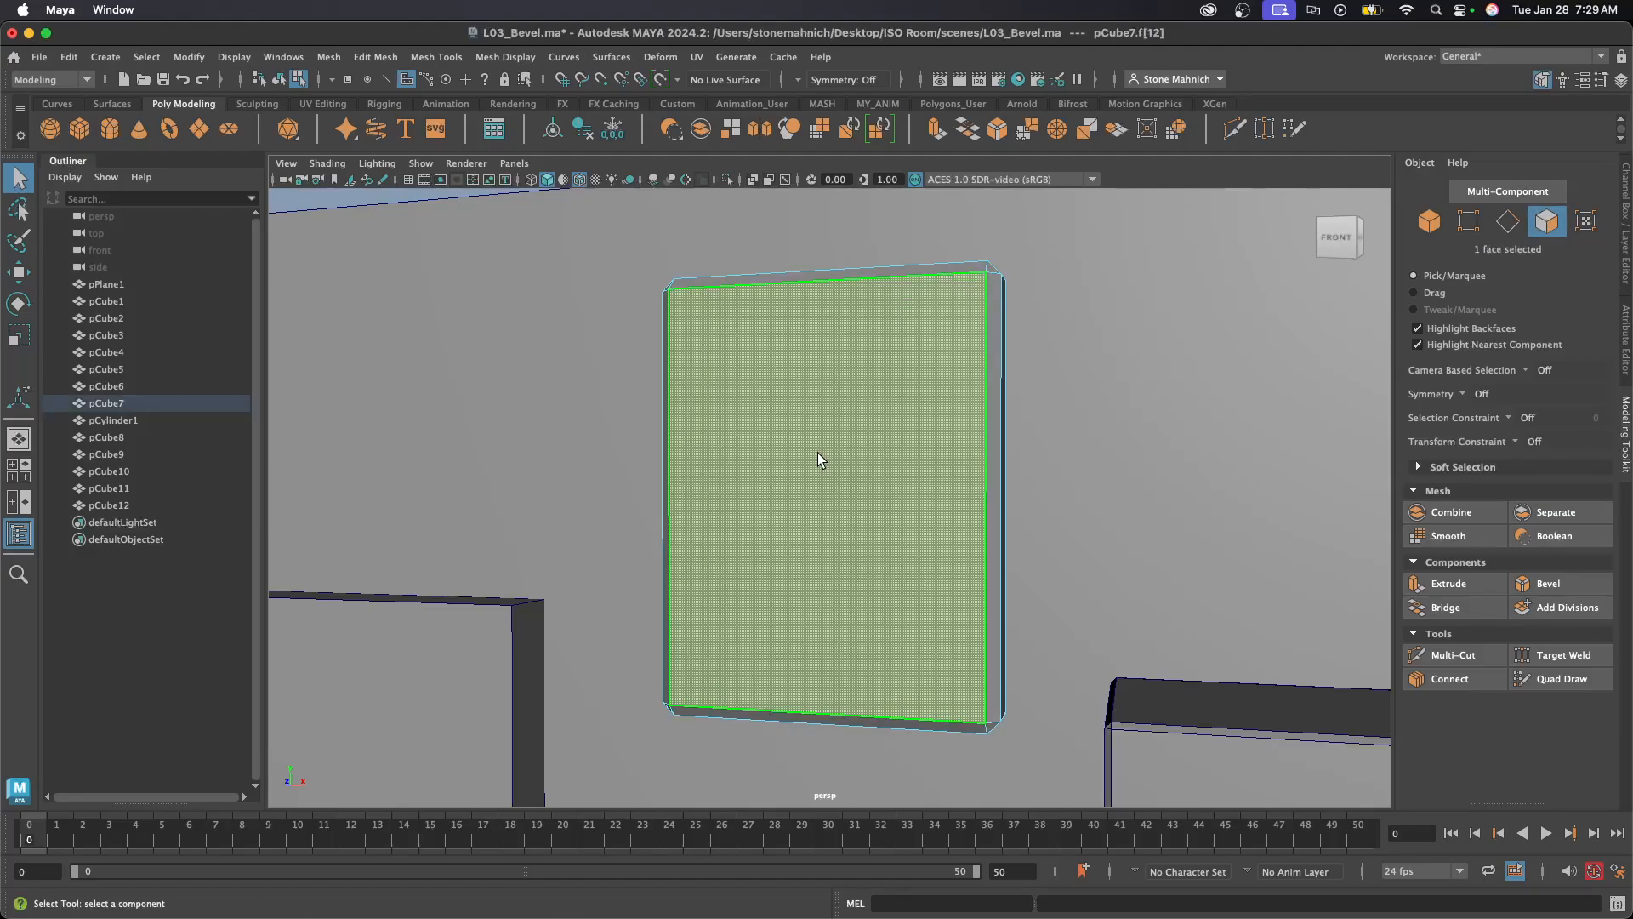
click(1461, 585)
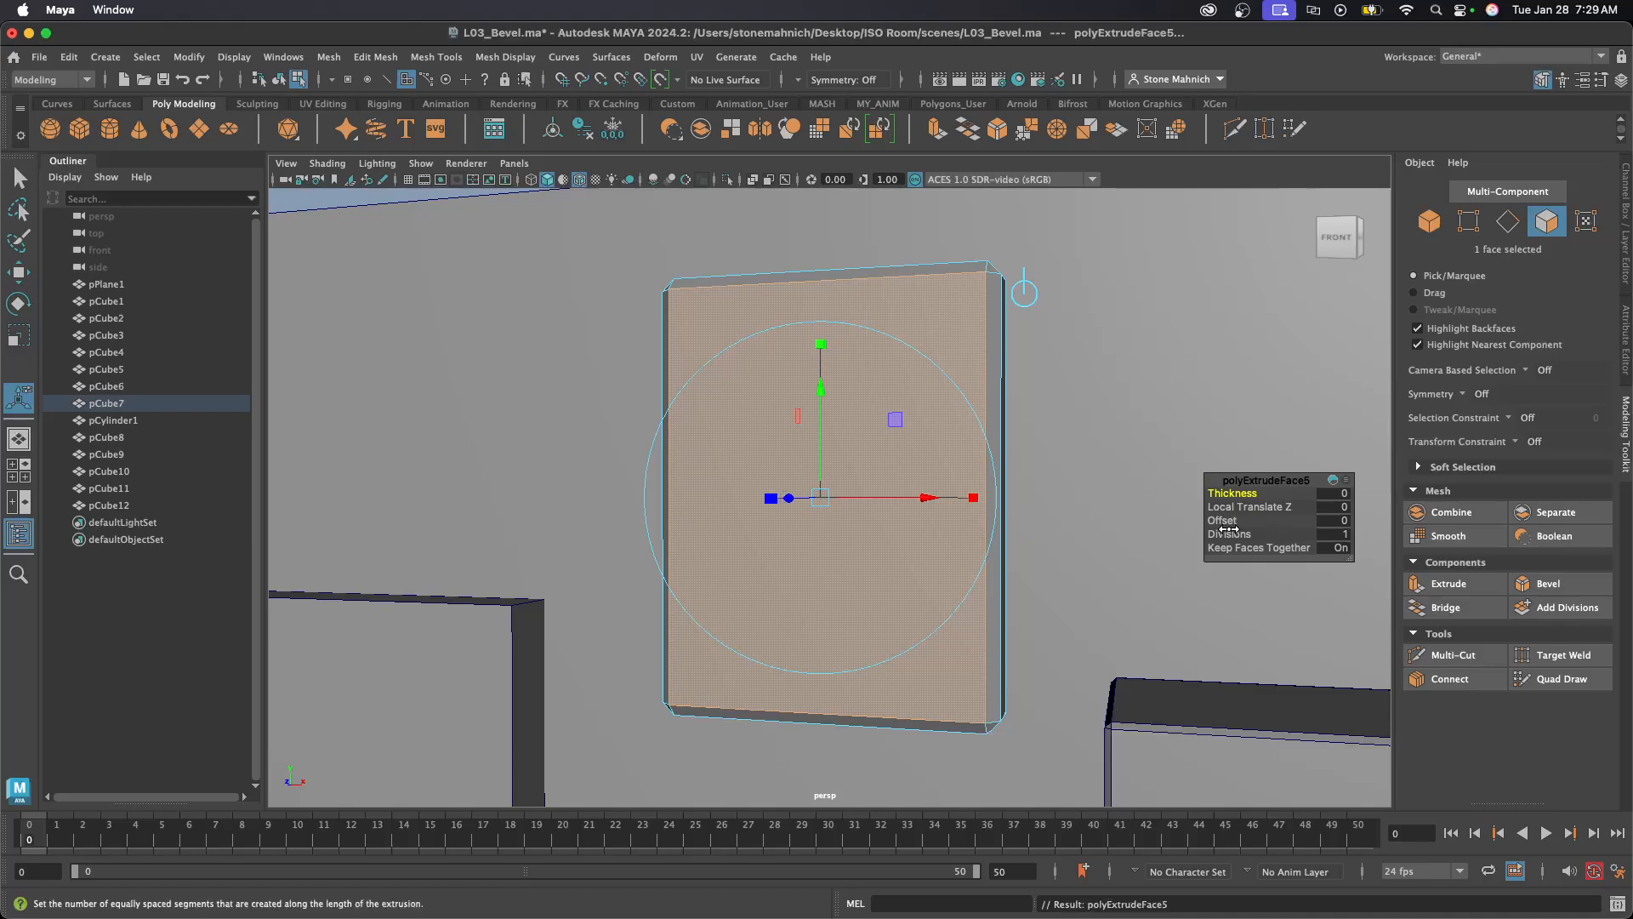
drag(1222, 520, 1222, 522)
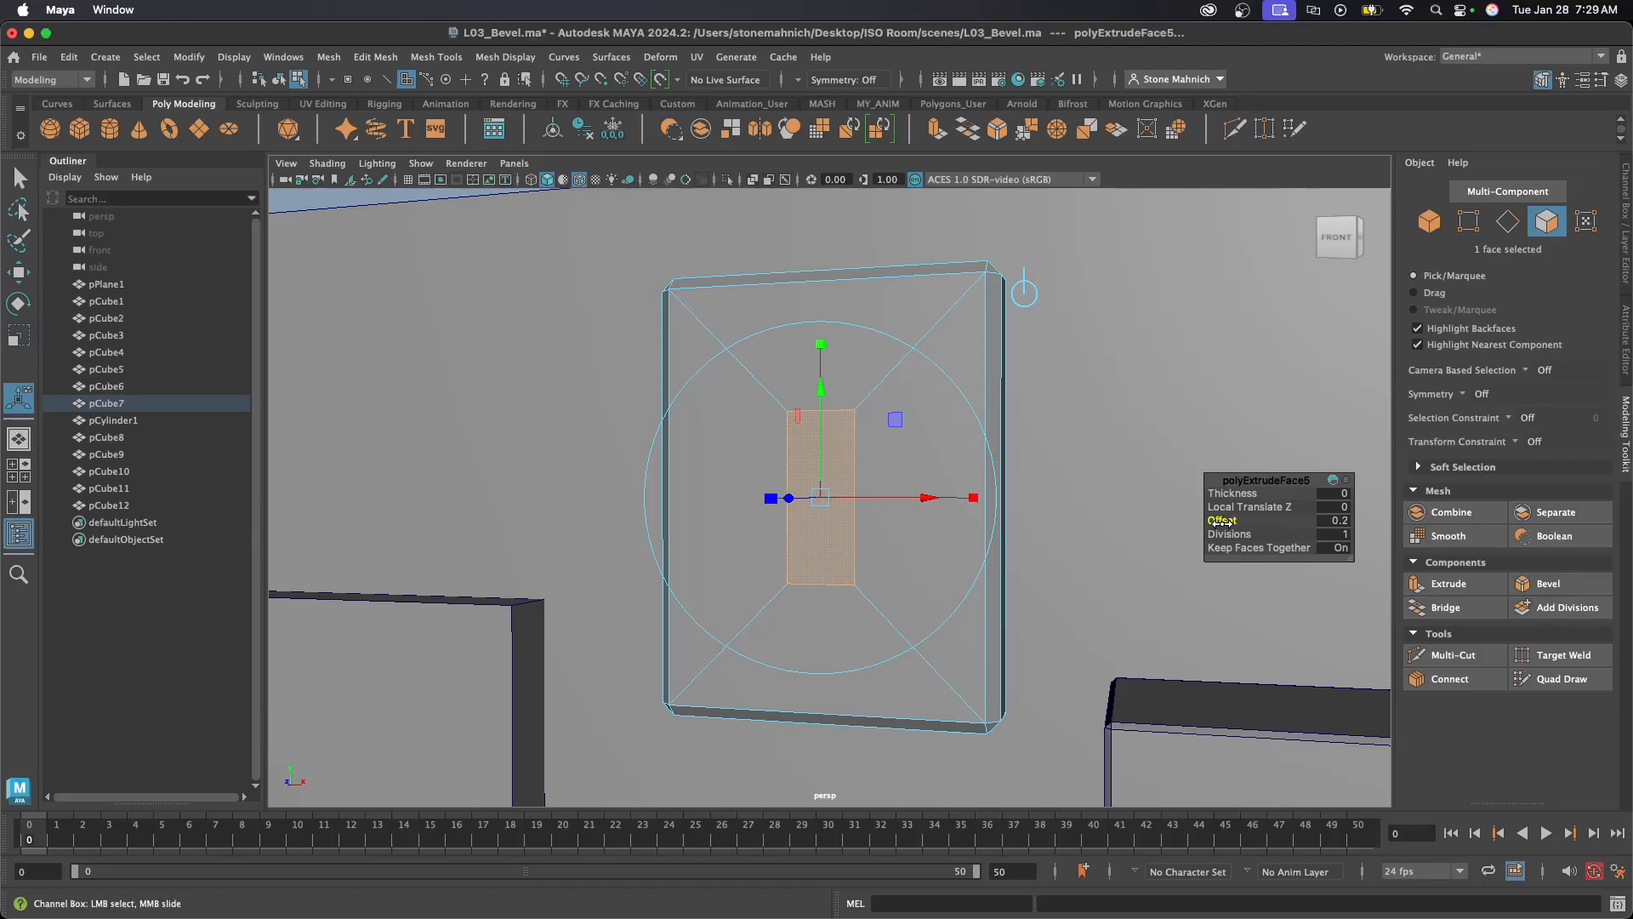
drag(1221, 521, 1264, 529)
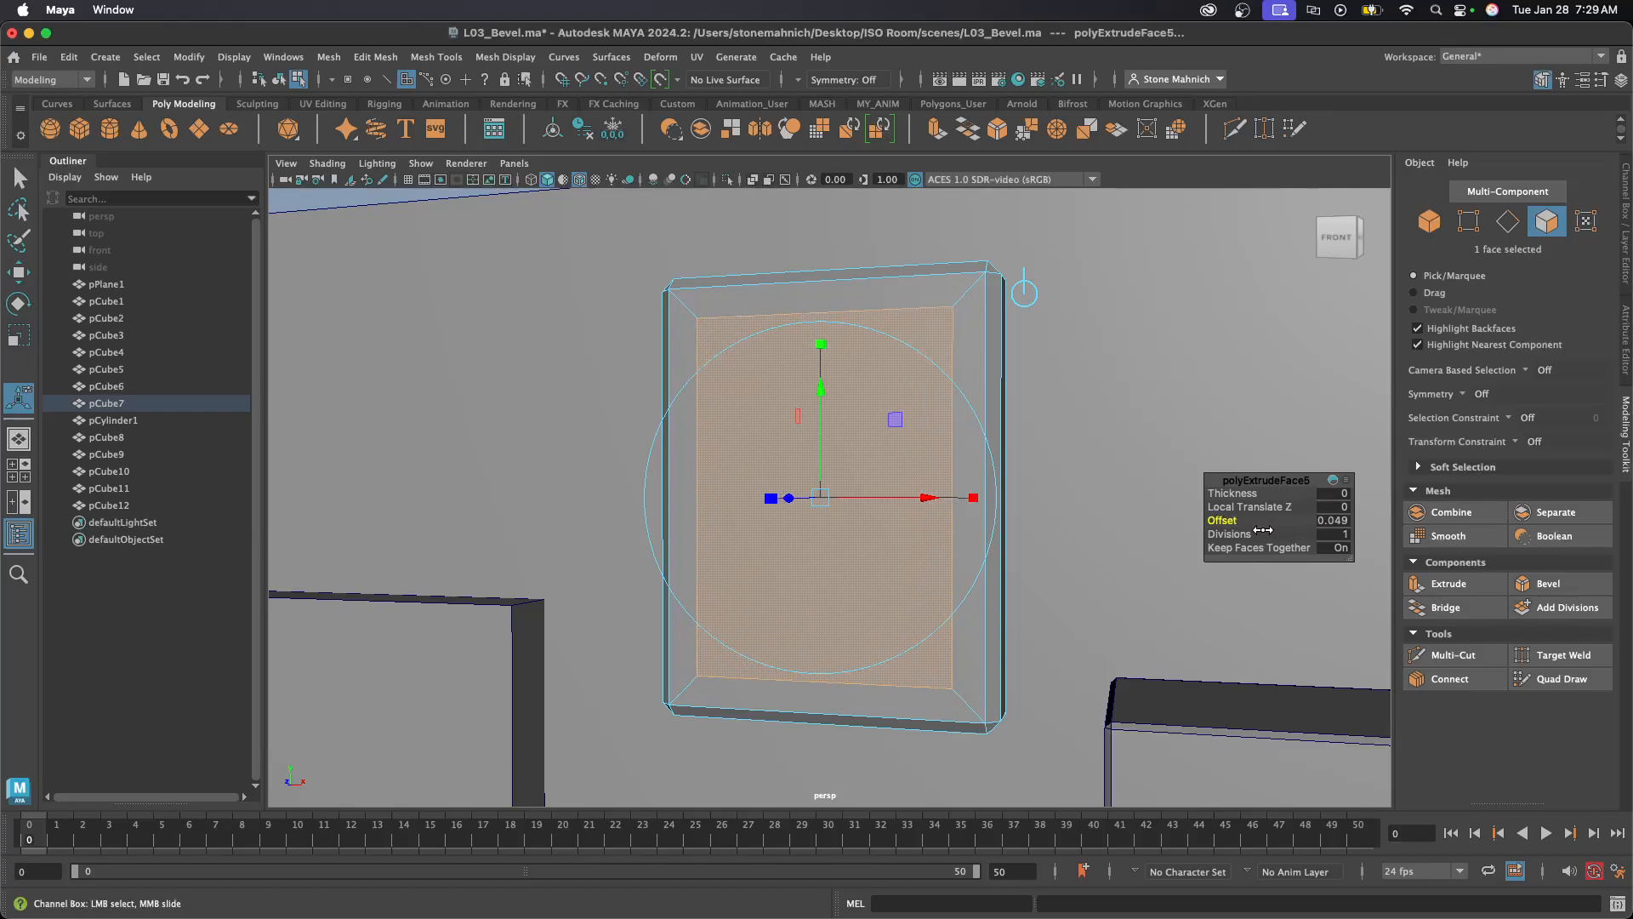
mouse_move(1263, 529)
mouse_down()
mouse_move(1433, 530)
mouse_move(1246, 538)
mouse_move(1276, 535)
mouse_up()
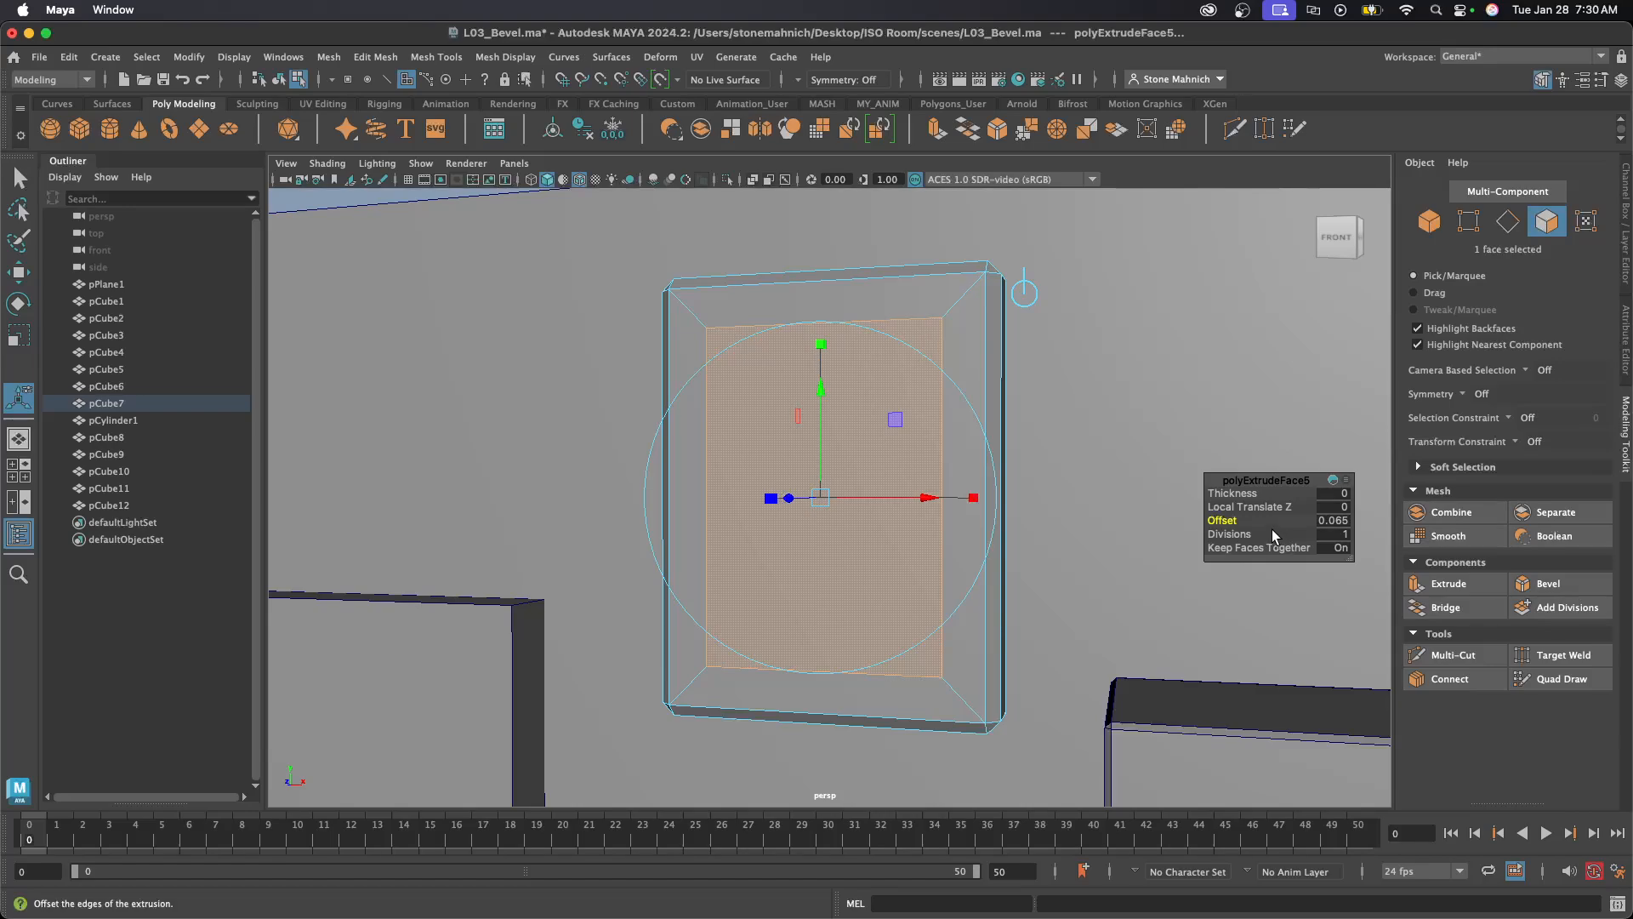
- Push the frame's inset face back into the block with a local Z translation of -0.014
scroll(884, 422, up, 2)
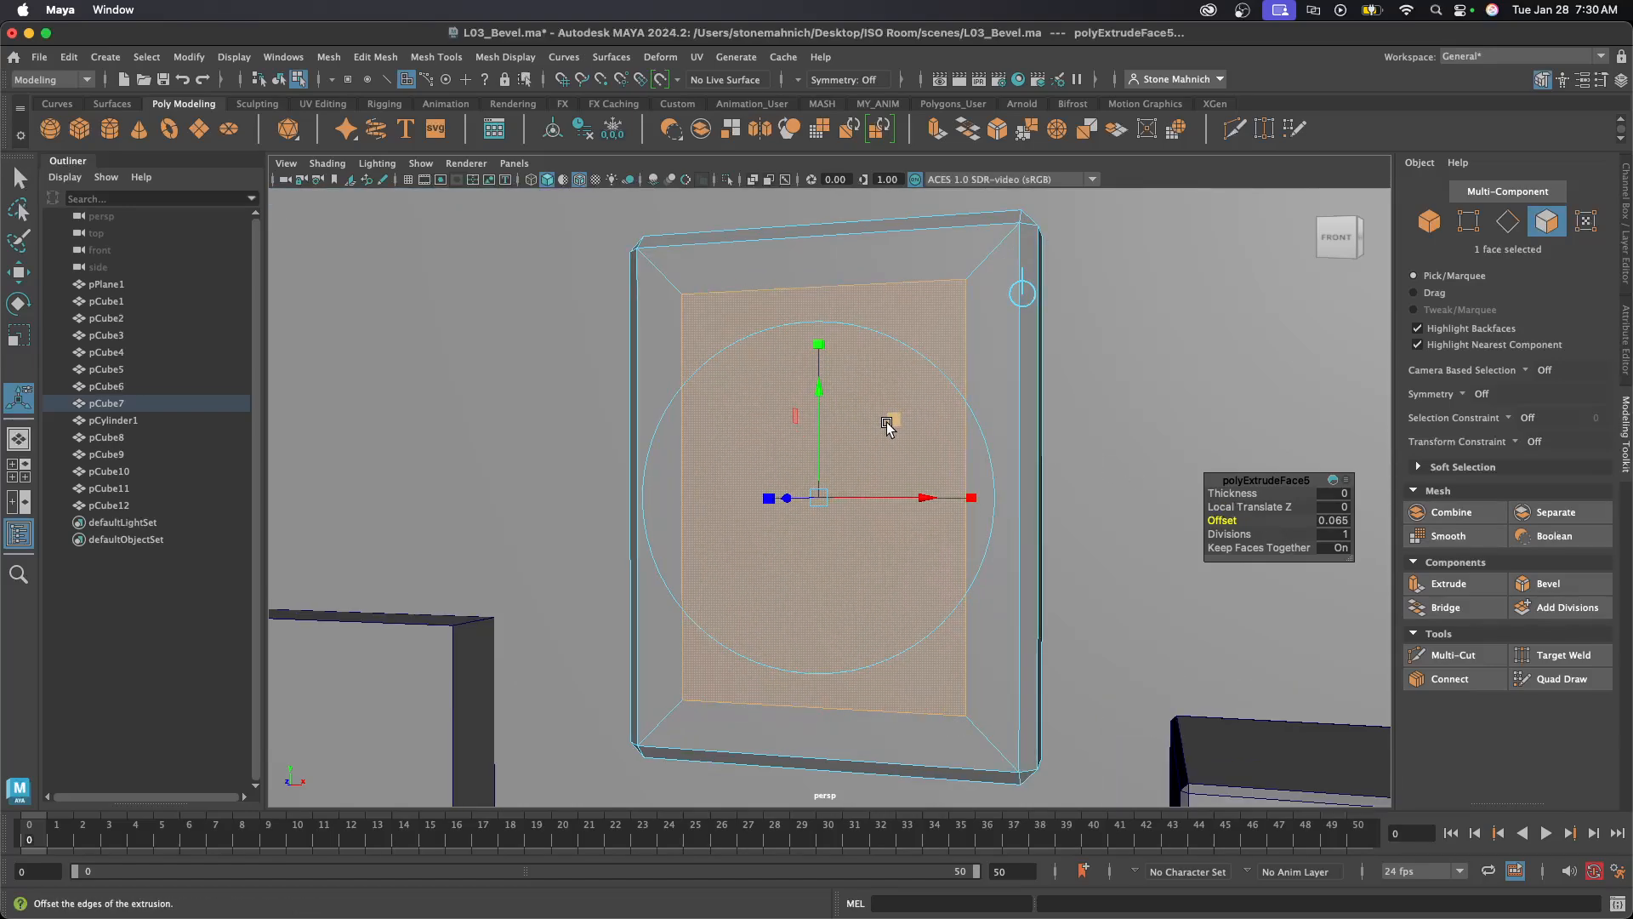
alt+drag(885, 423, 838, 442)
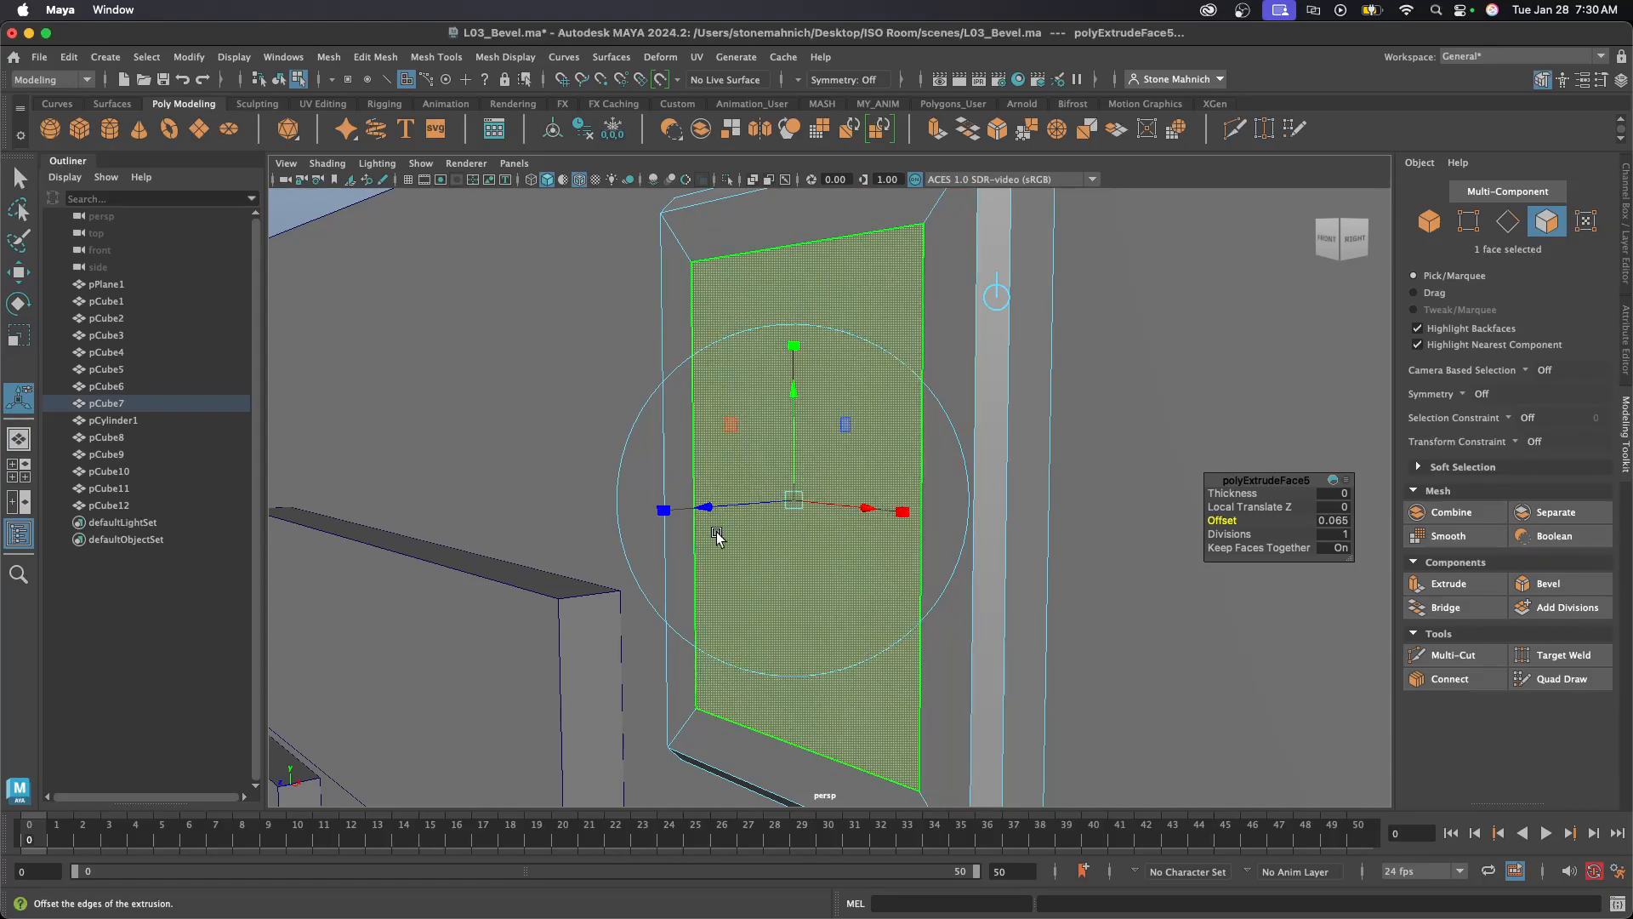
drag(708, 509, 916, 454)
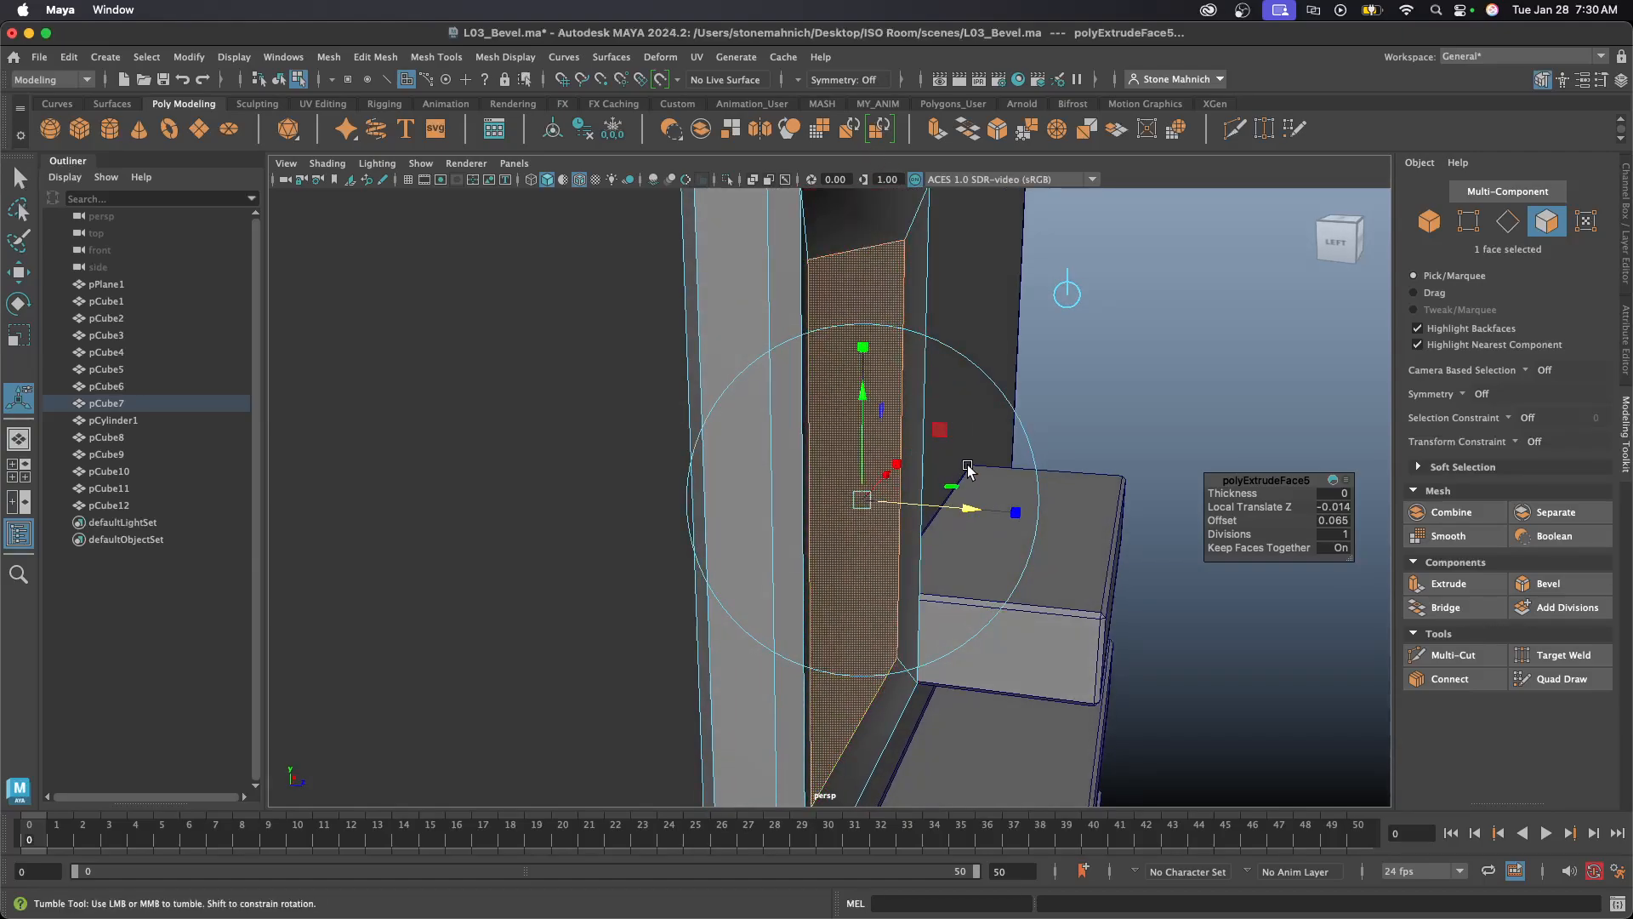
alt+drag(961, 509, 711, 452)
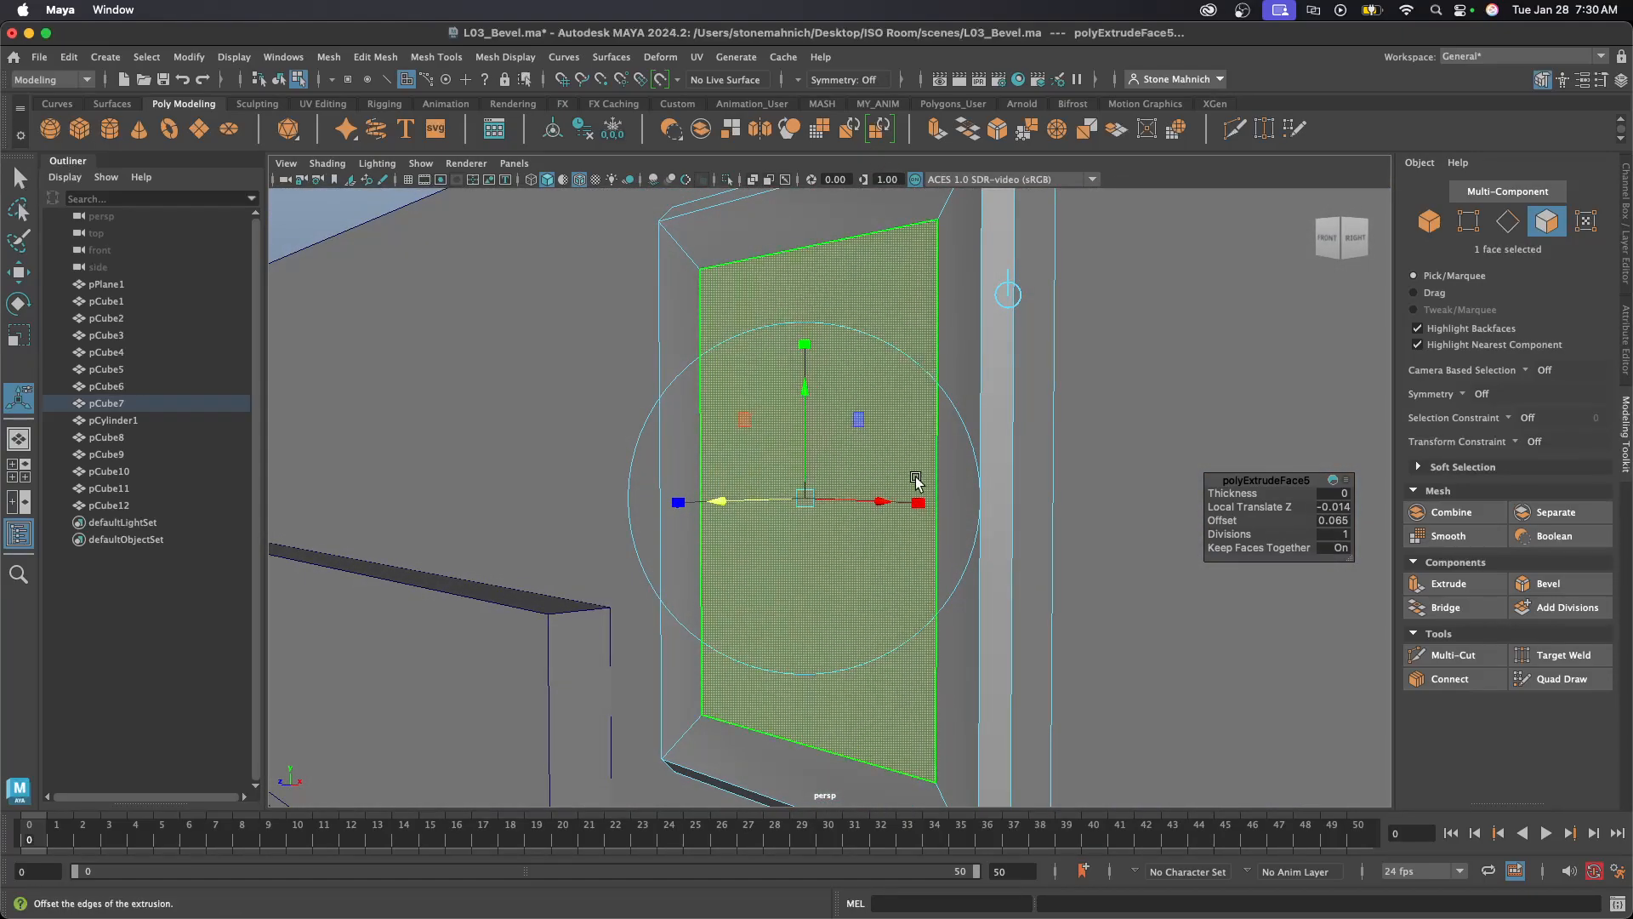
- Extrude the recessed picture face again, push it back by a local Z translation of -0.007, and clear the selection
click(1447, 584)
alt+drag(1105, 565, 1020, 565)
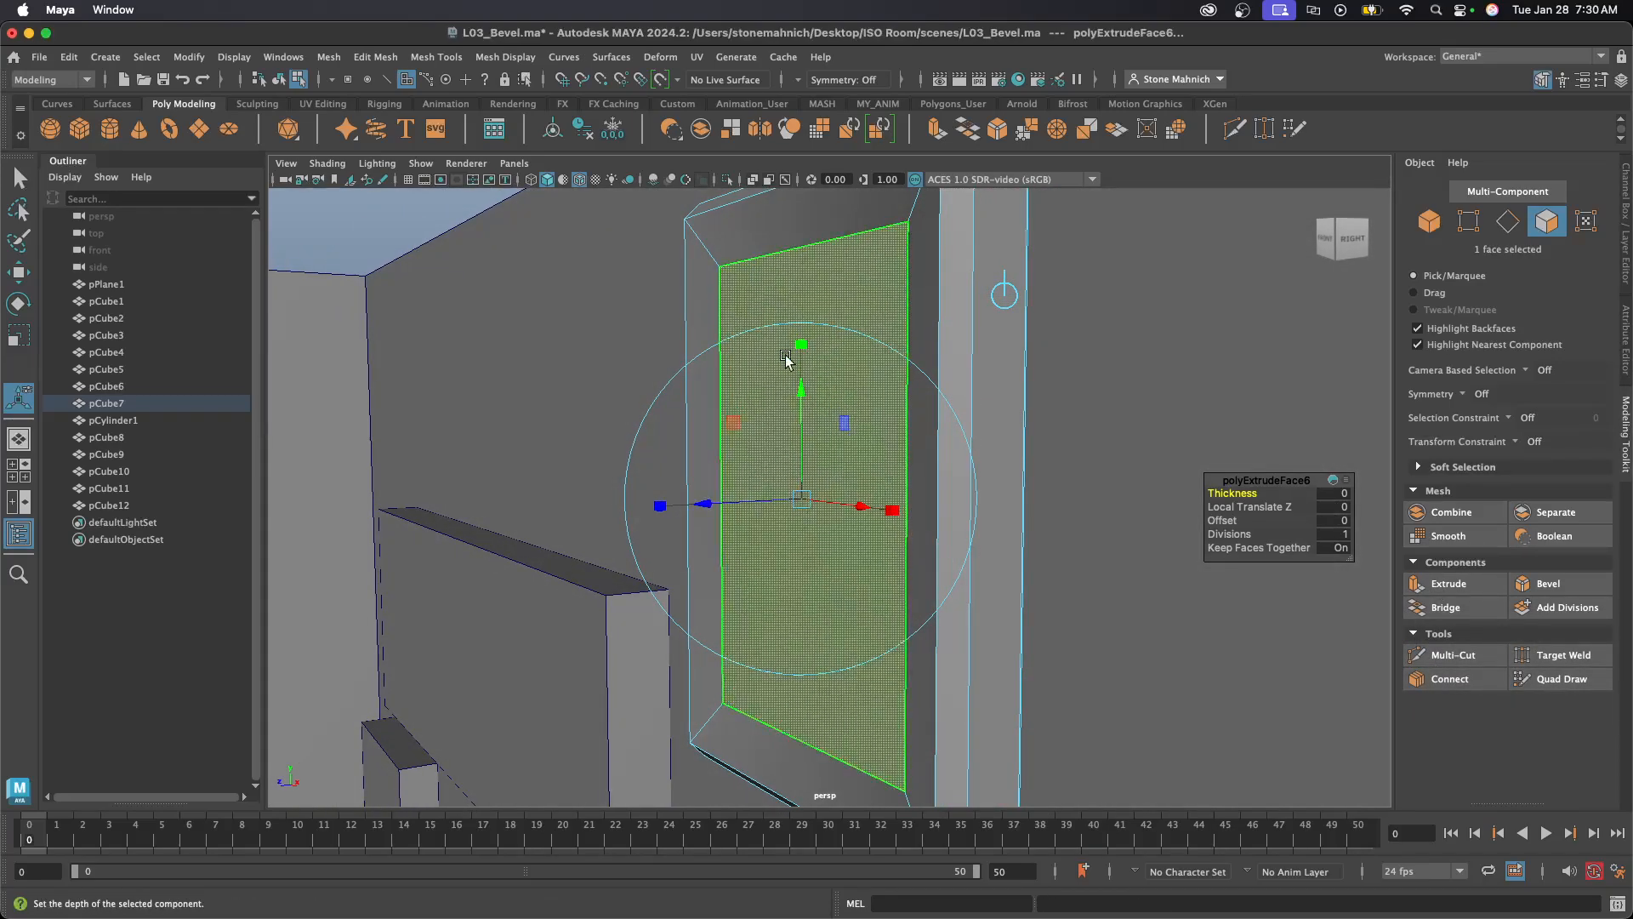
drag(710, 508, 718, 509)
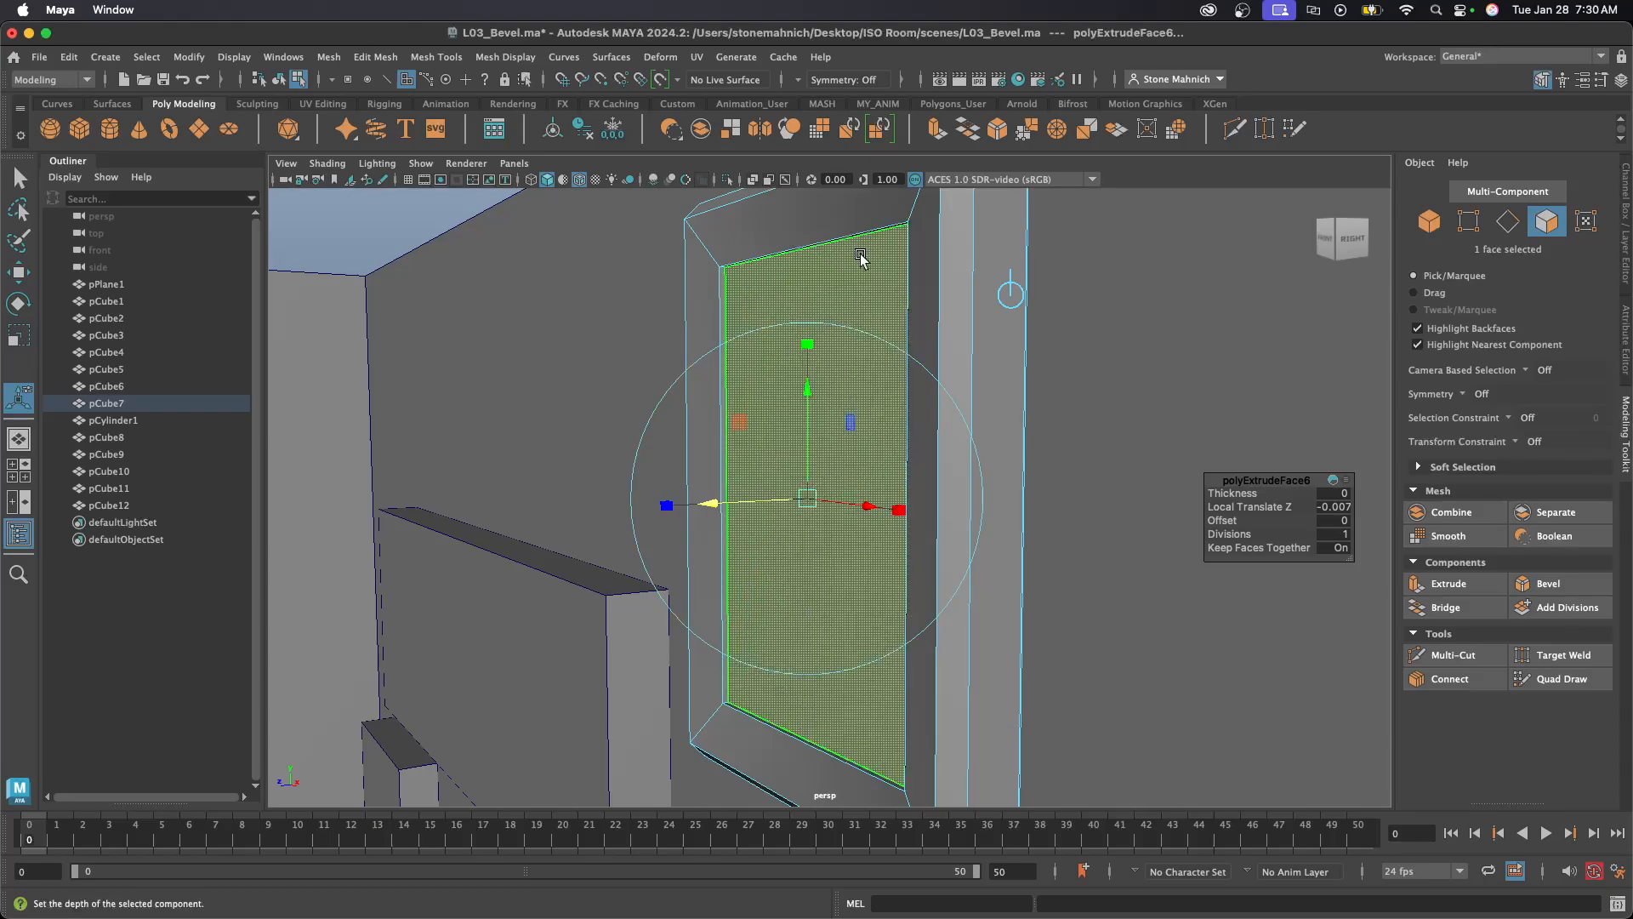
key(q)
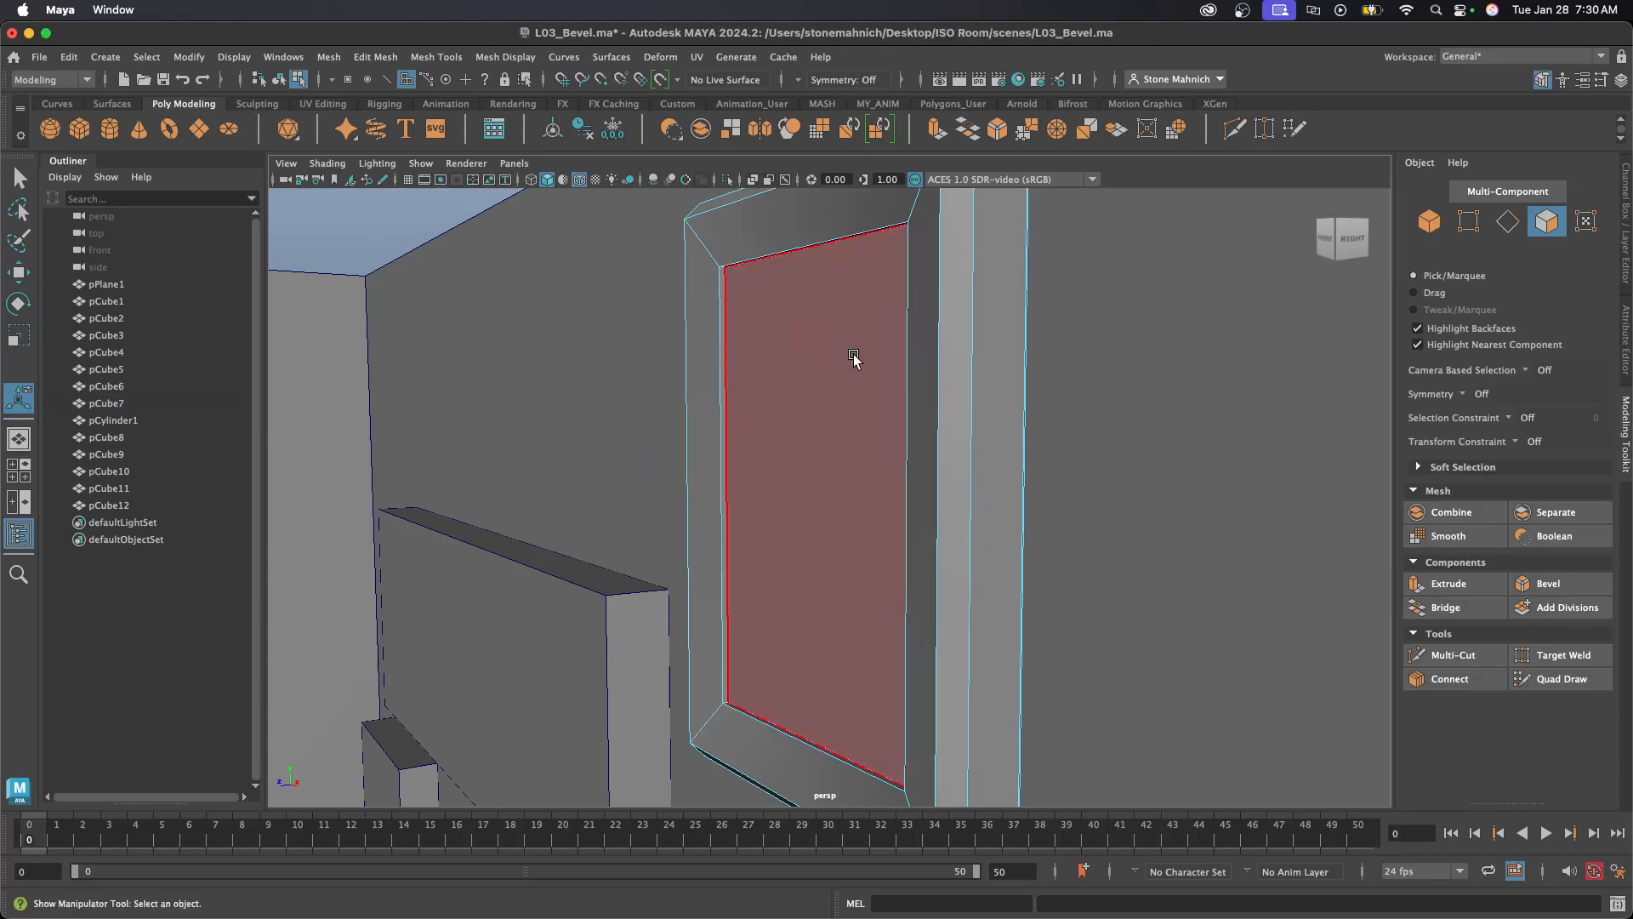
alt+drag(857, 354, 890, 451)
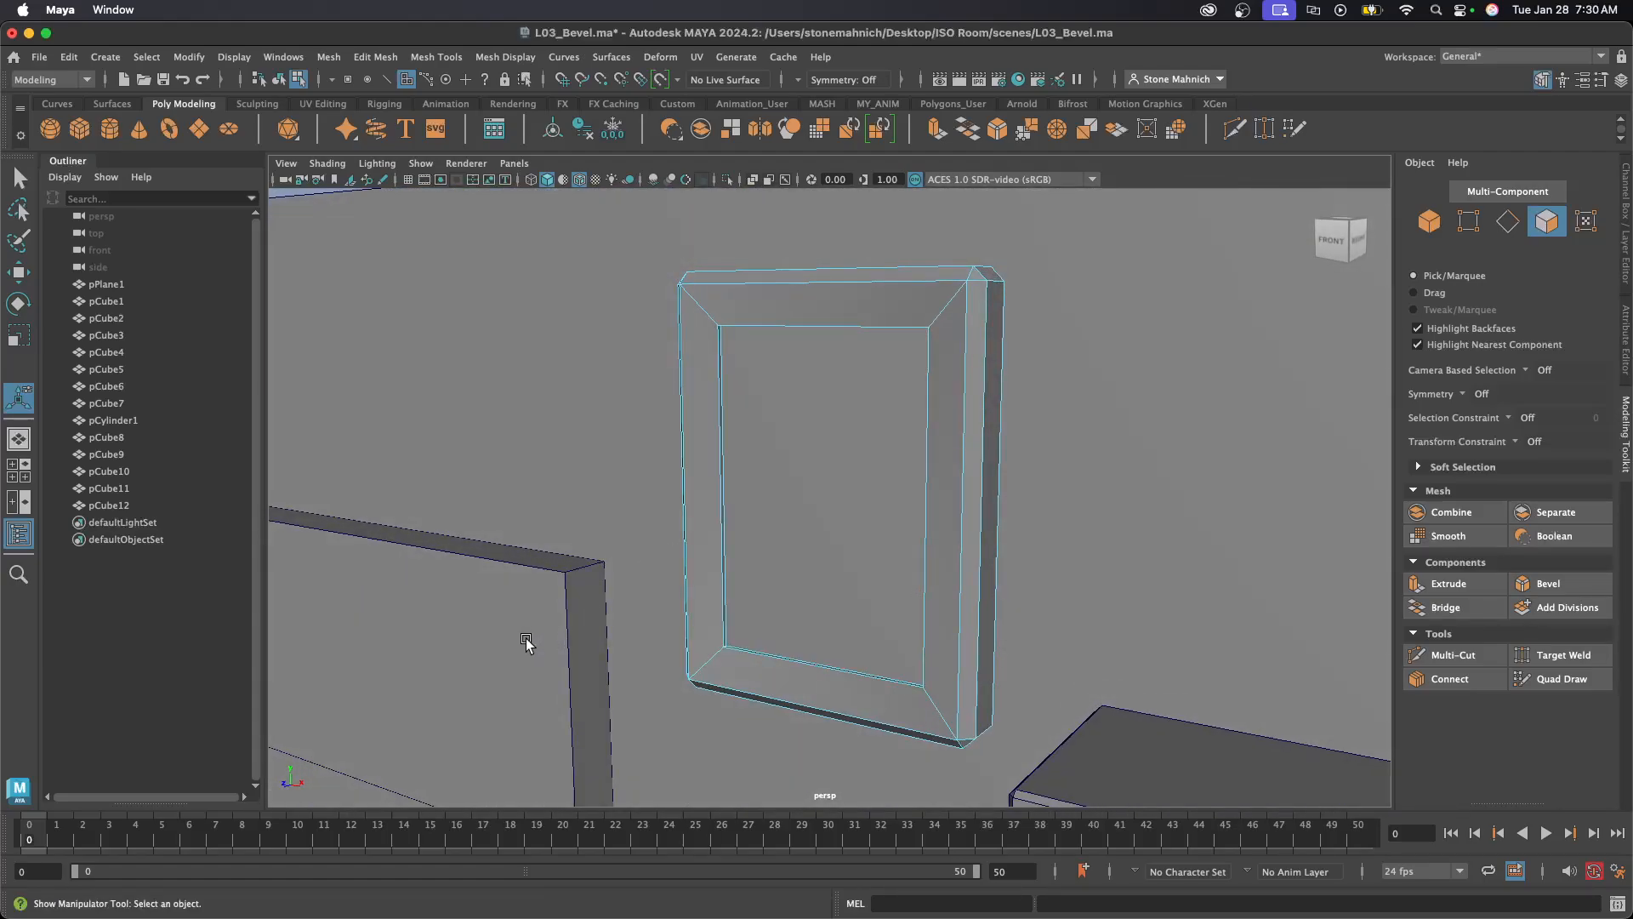
scroll(526, 638, down, 3)
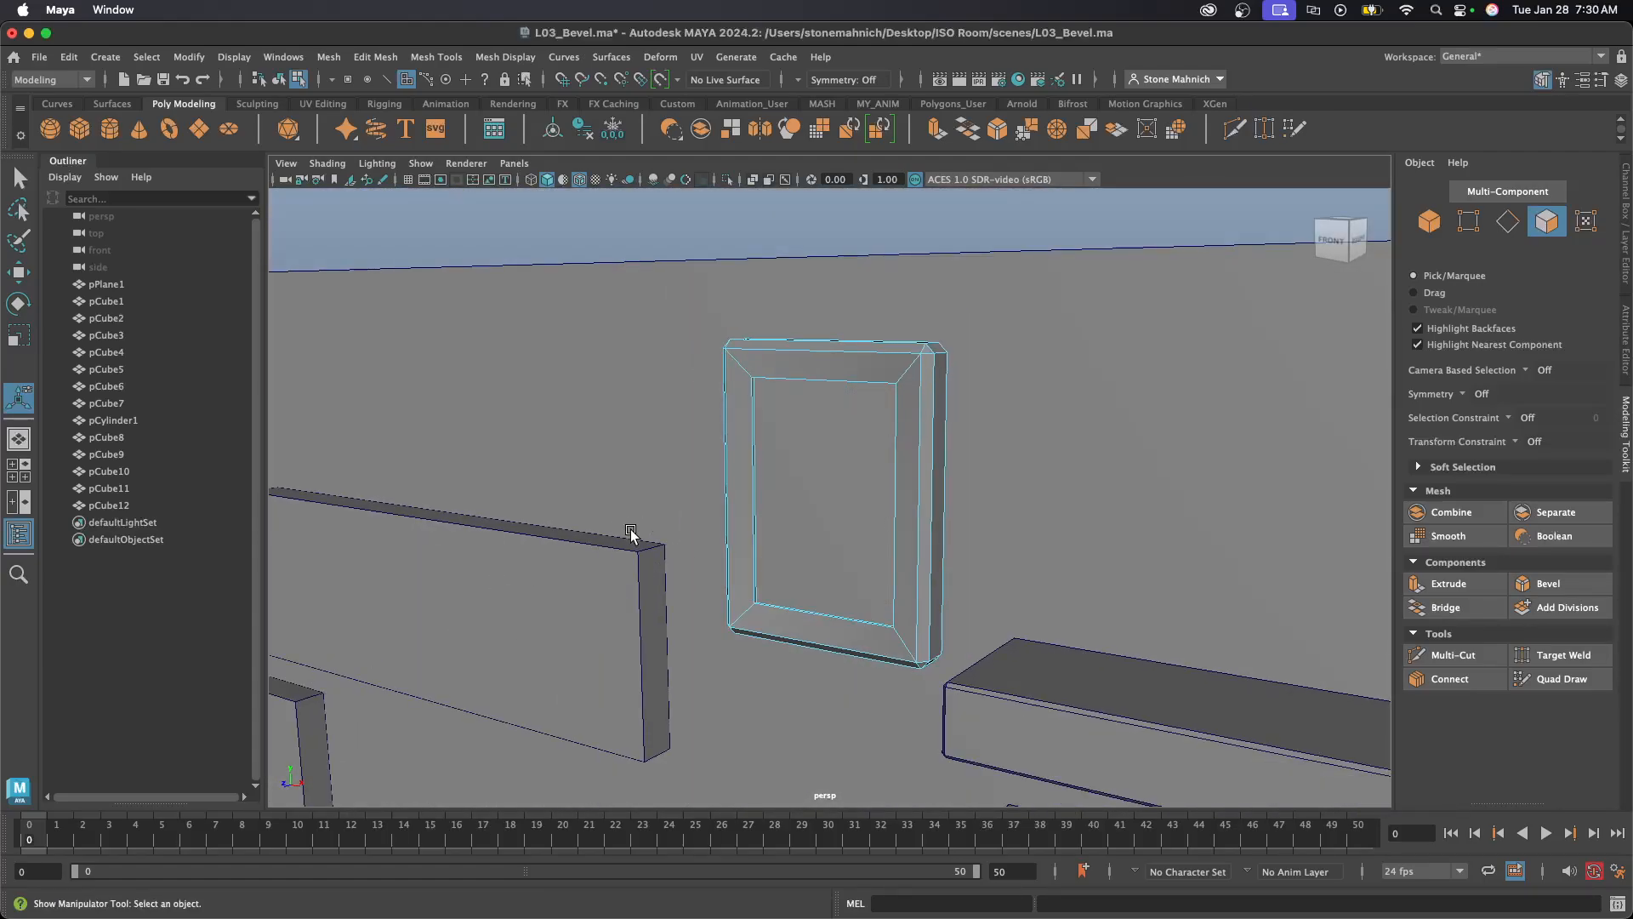
- Bevel all edges of the wide picture-frame block on the wall with a fraction of 0.6
right_drag(631, 534, 706, 408)
click(531, 667)
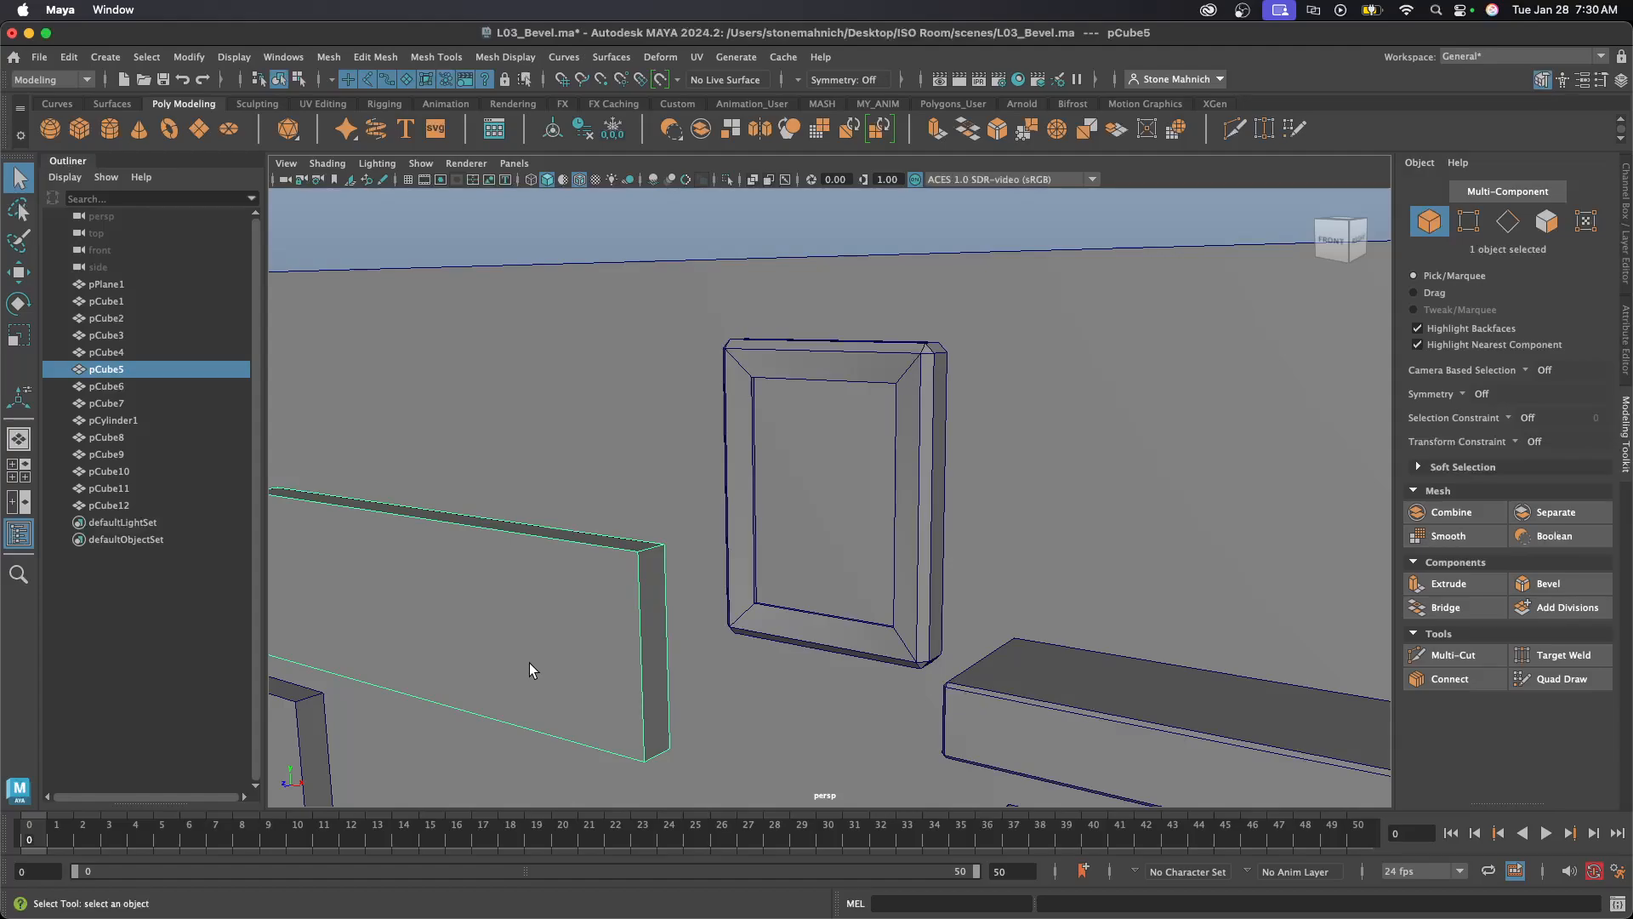
key(f)
scroll(762, 510, down, 1)
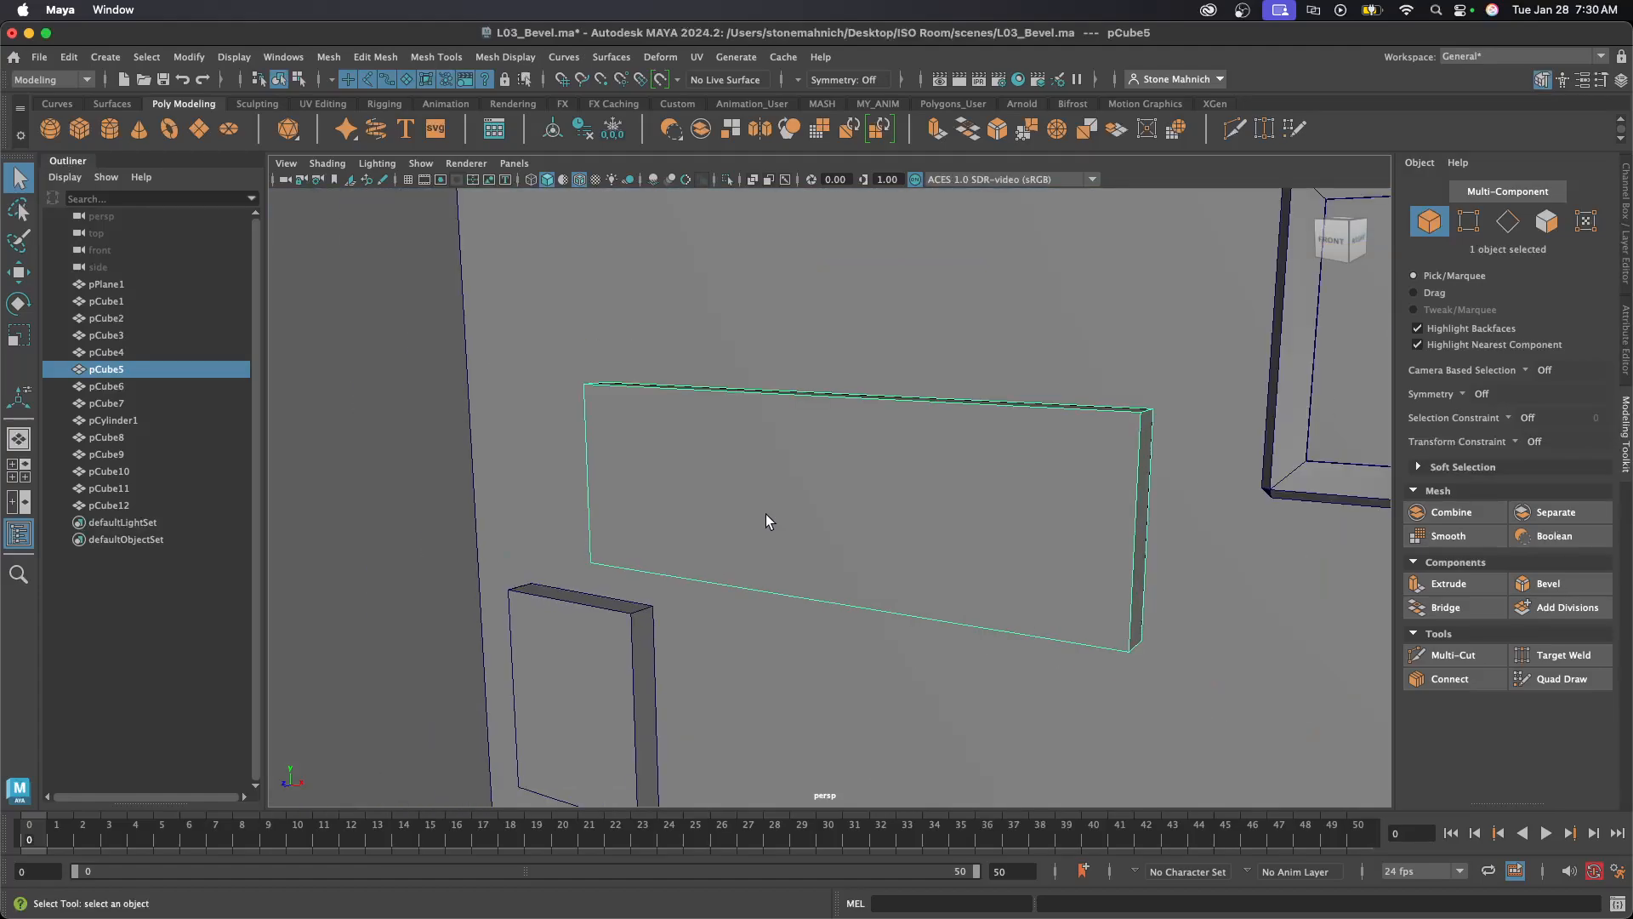
alt+middle_drag(860, 564, 832, 543)
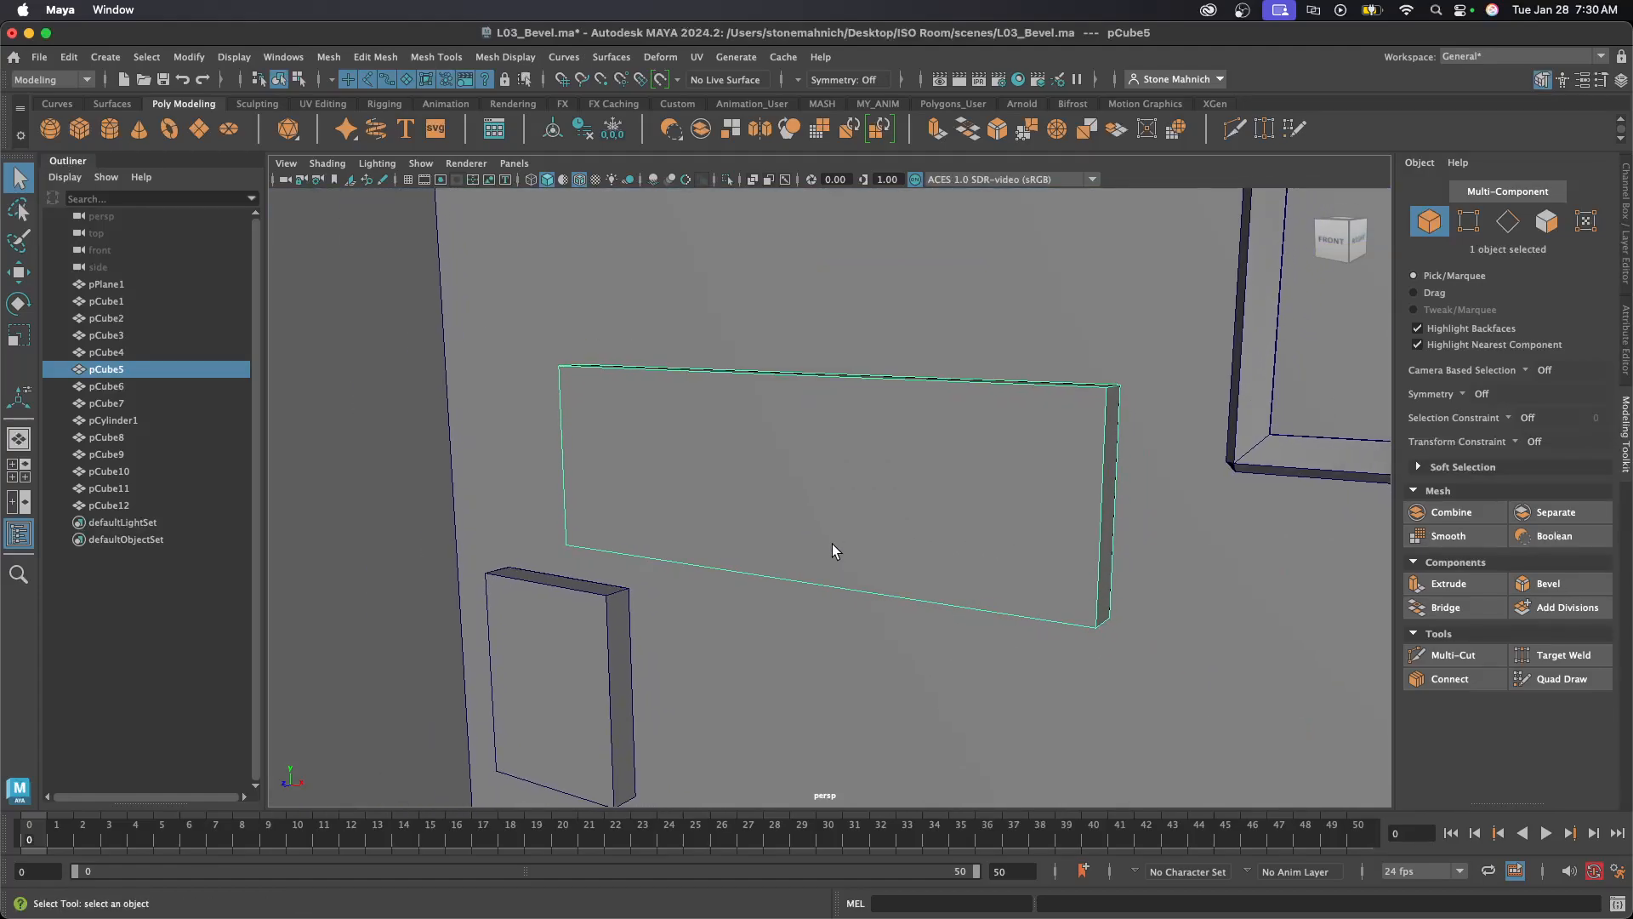
mouse_move(839, 494)
alt+mouse_down()
mouse_move(796, 508)
mouse_move(813, 500)
alt+mouse_up()
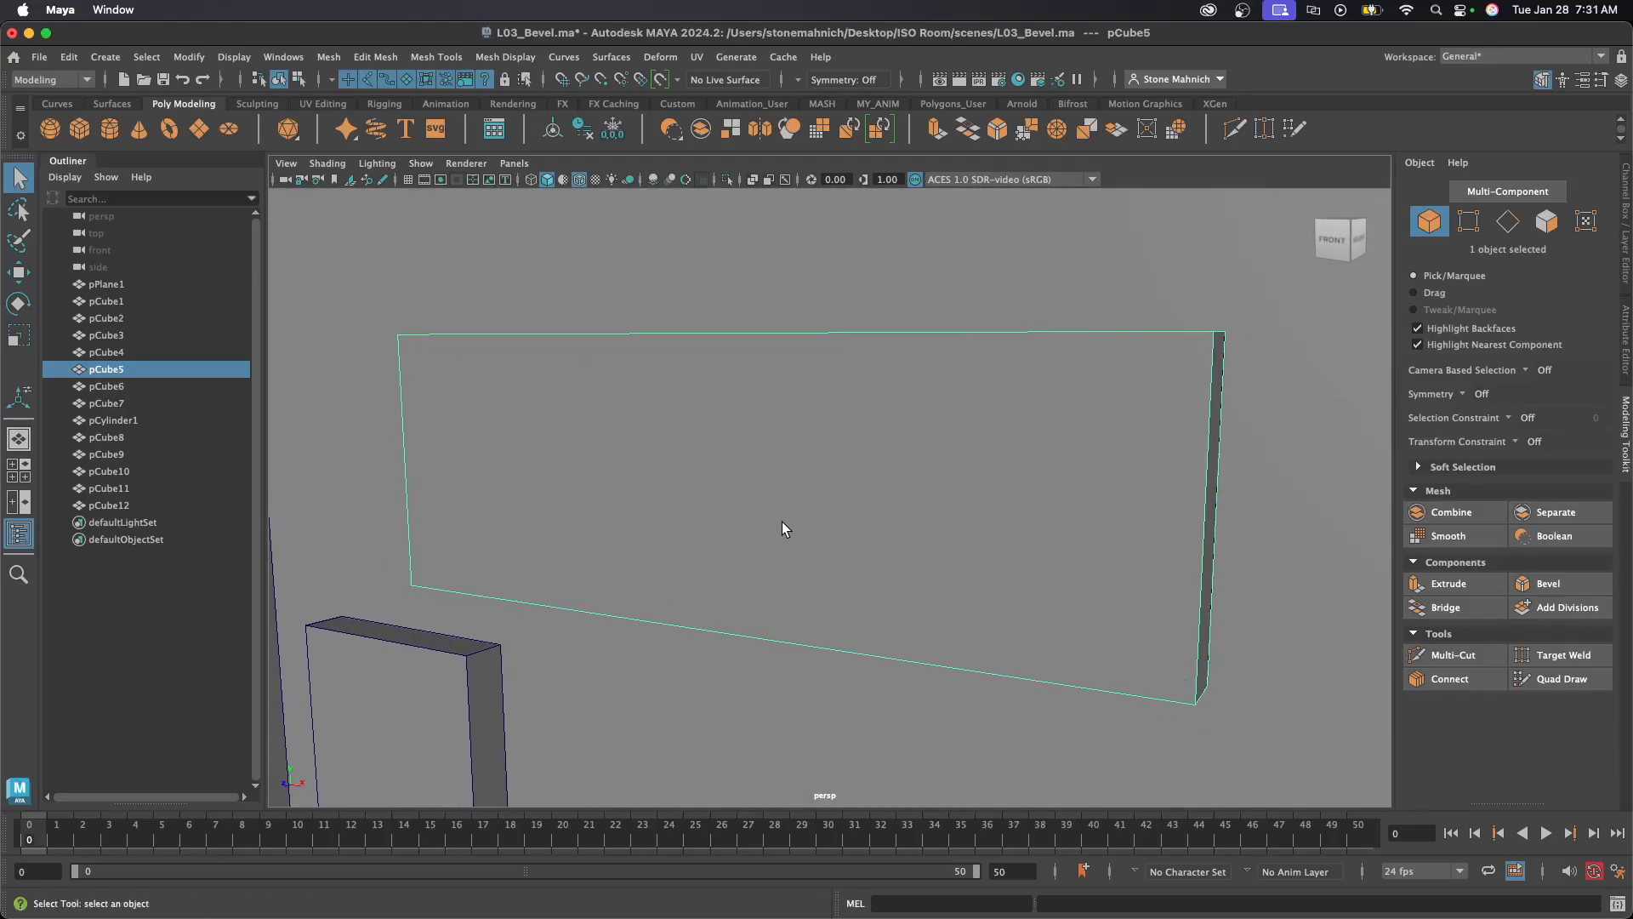
scroll(817, 515, down, 3)
scroll(856, 509, up, 4)
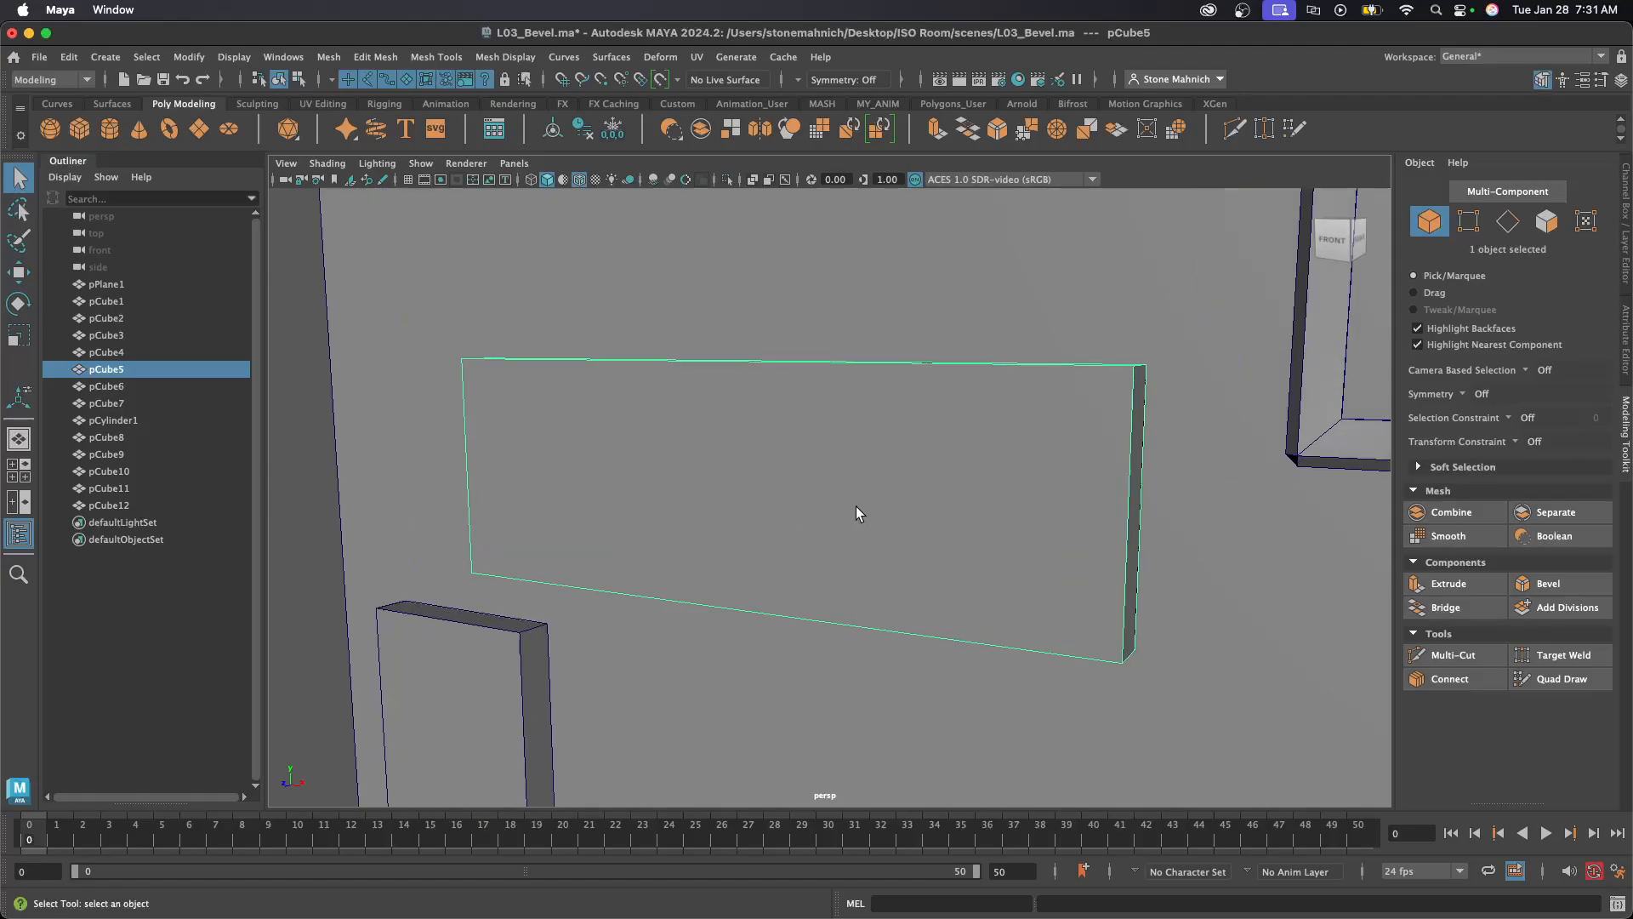
scroll(839, 509, up, 2)
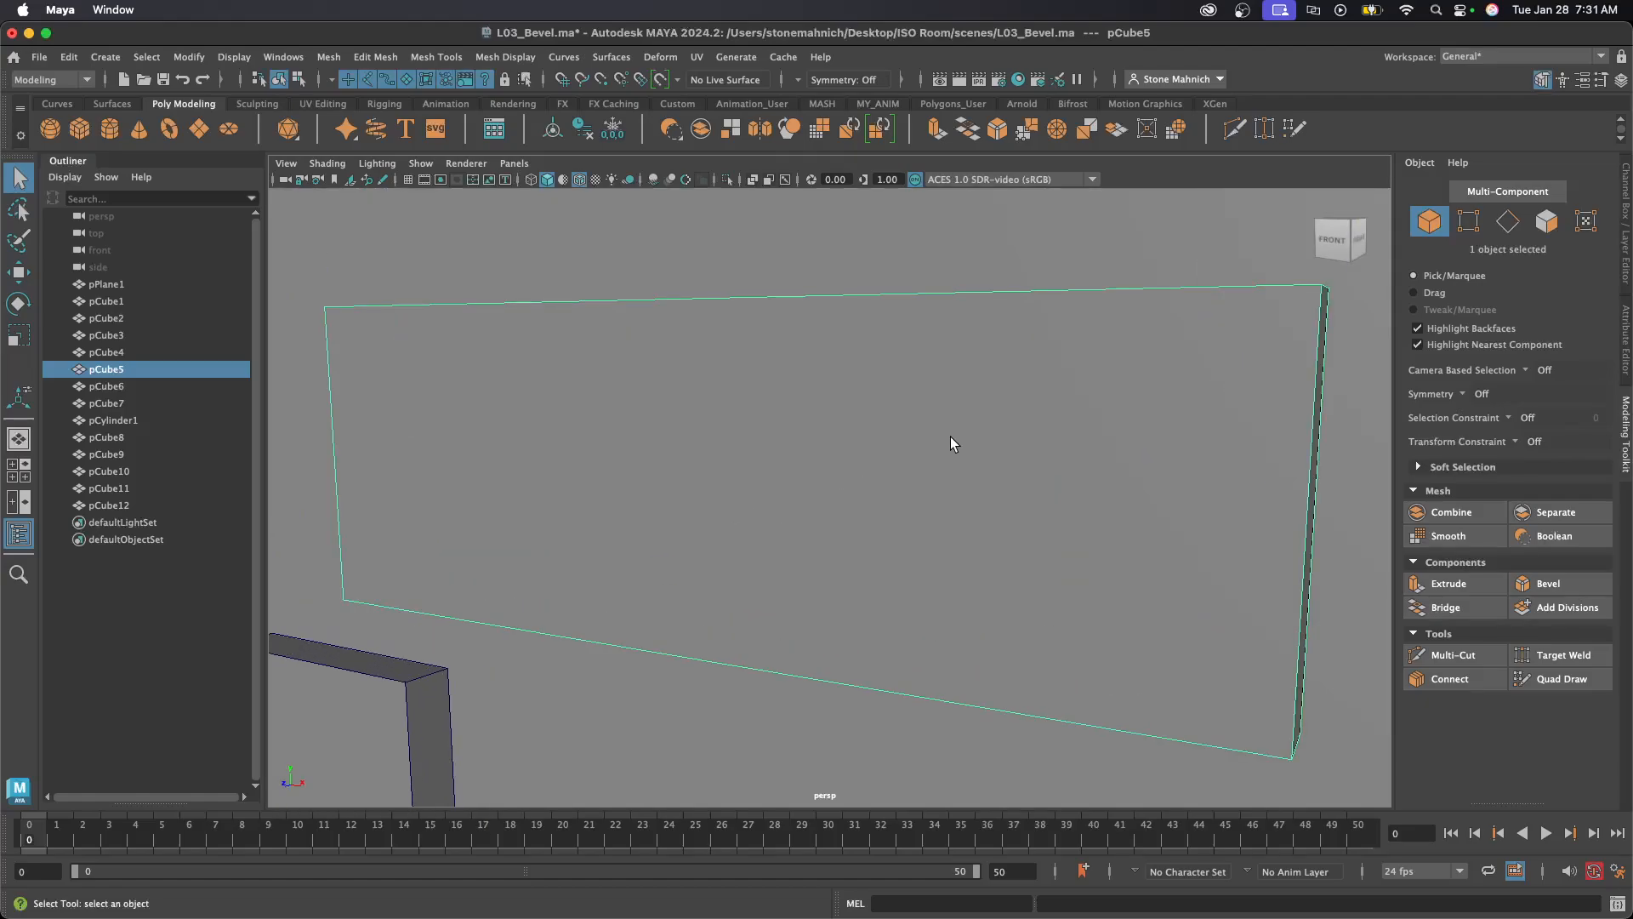
click(1584, 581)
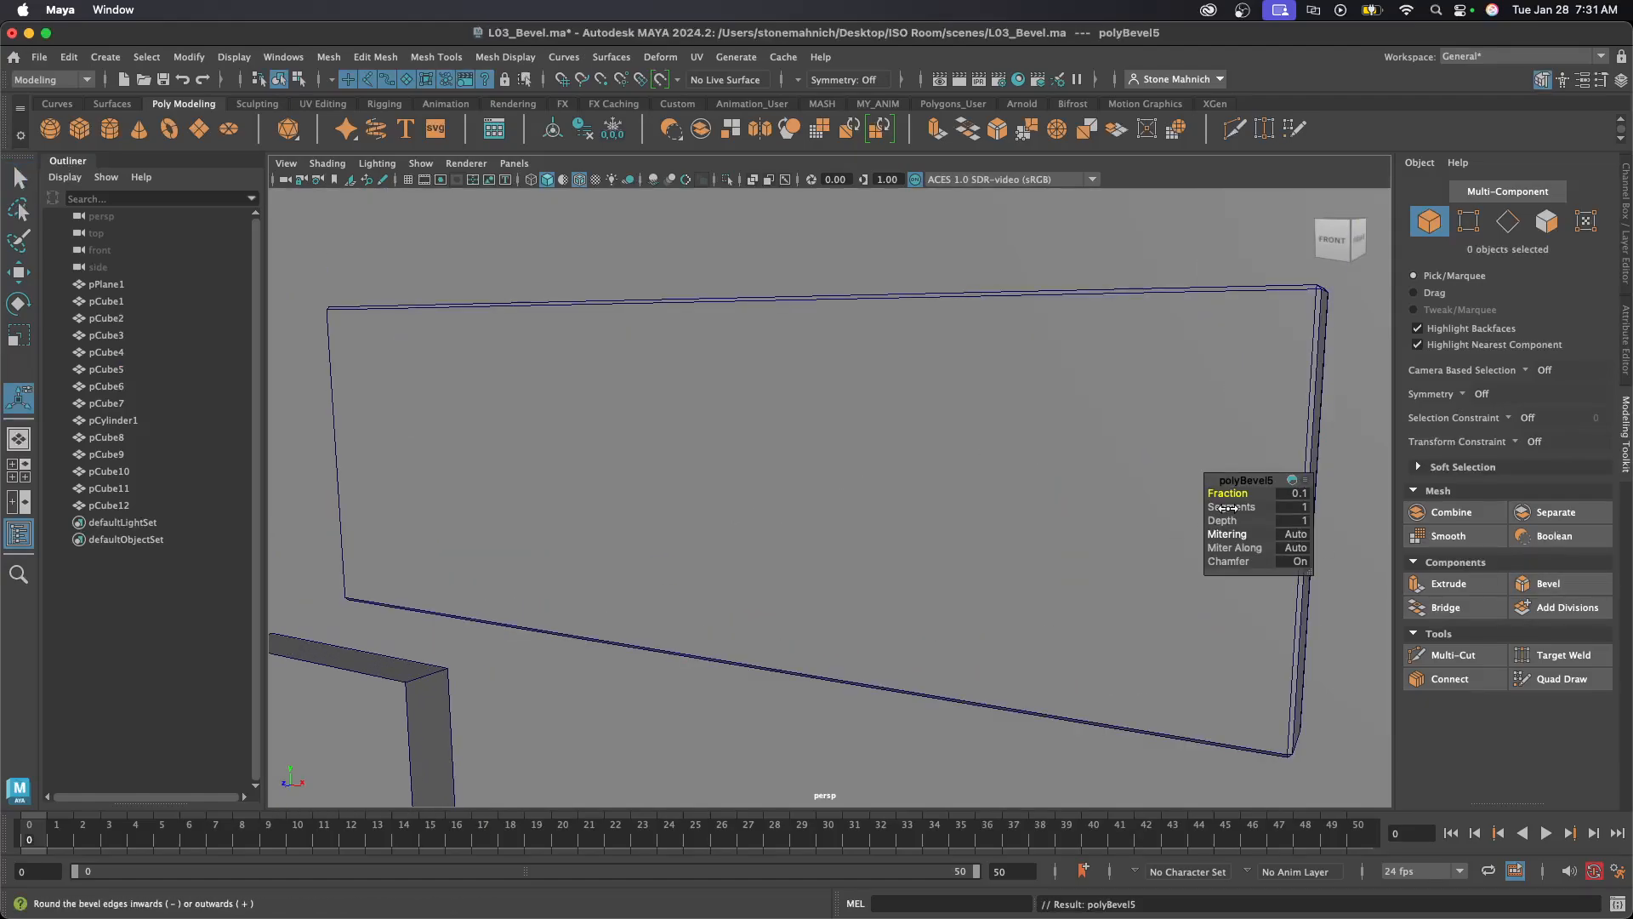
drag(1233, 490, 1236, 492)
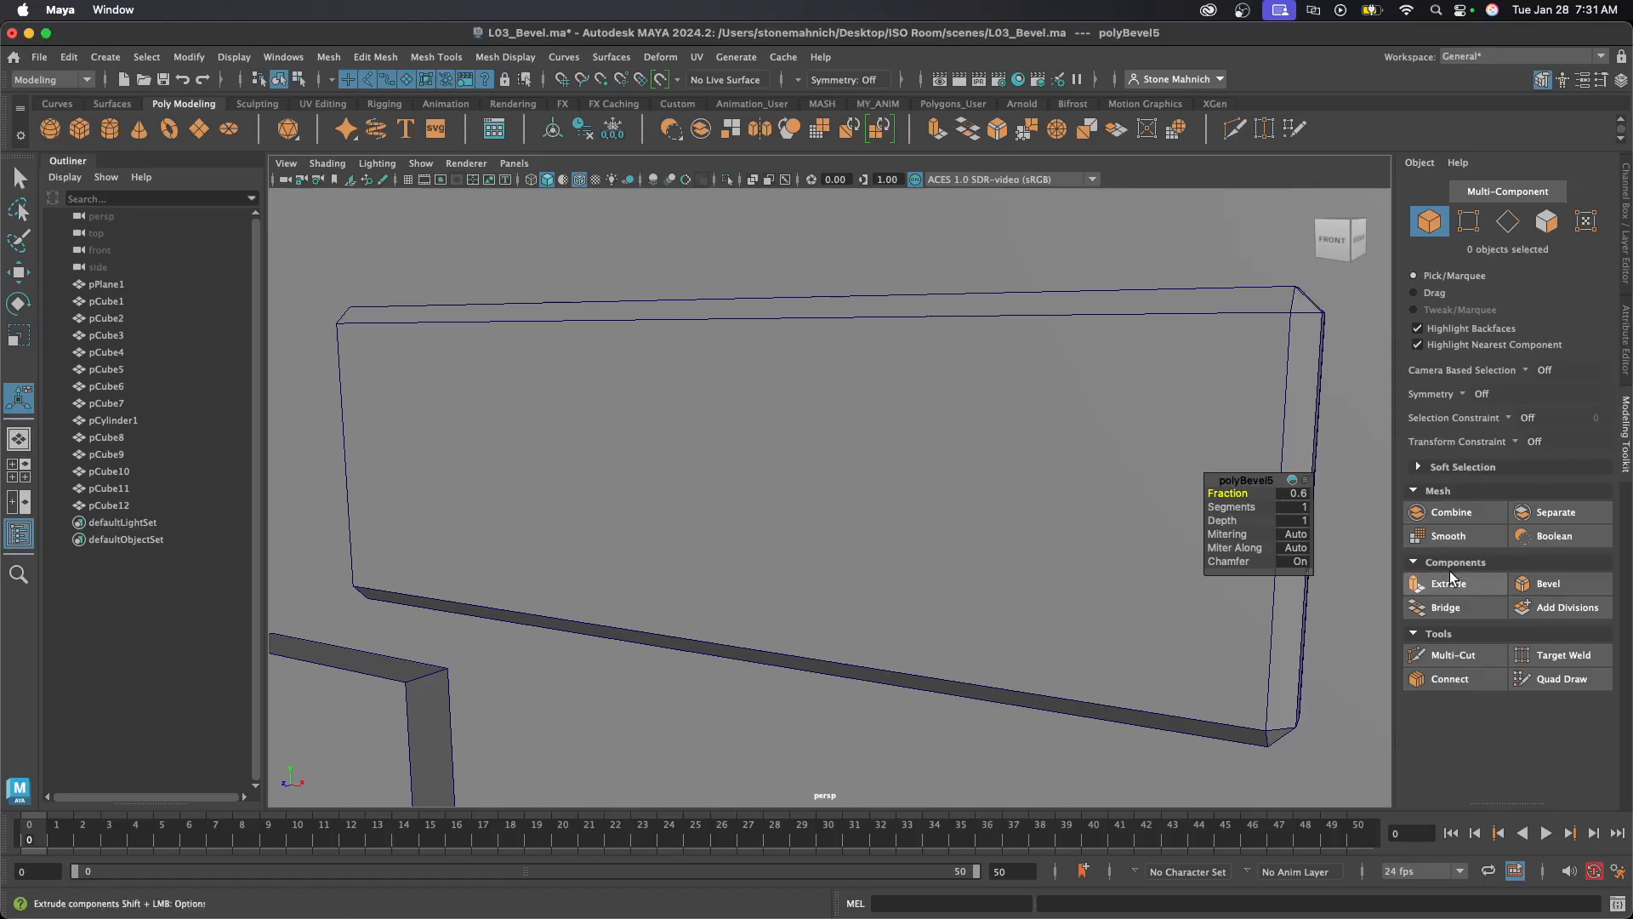
- Extrude the wide frame's front face with an inset offset of 0.057 to form the frame border
click(1547, 221)
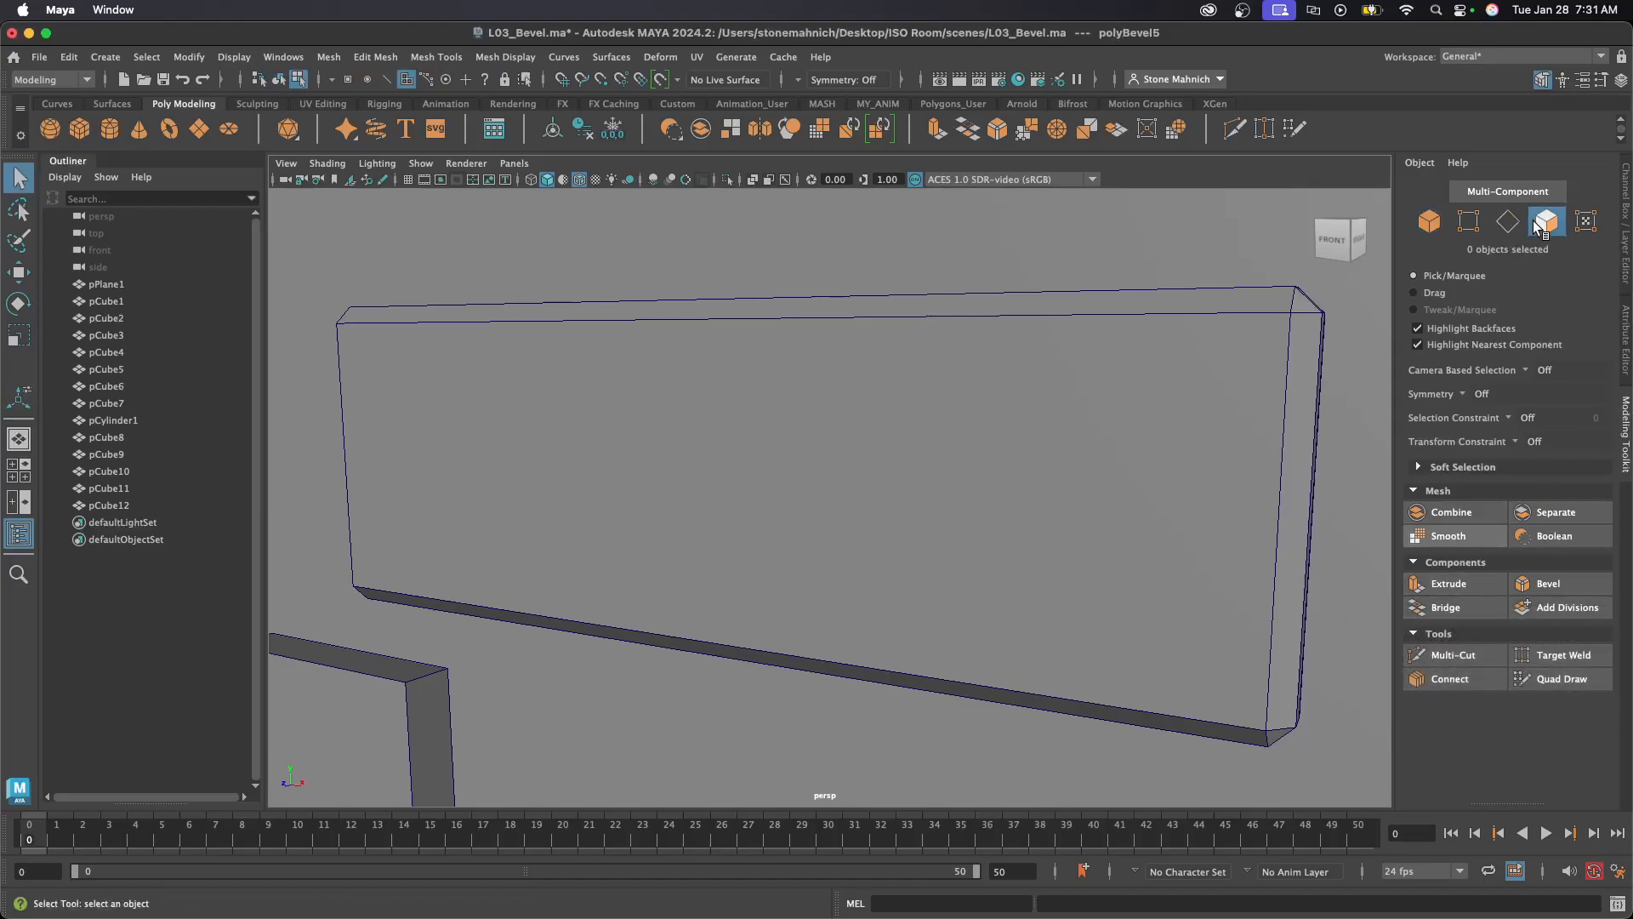
click(772, 483)
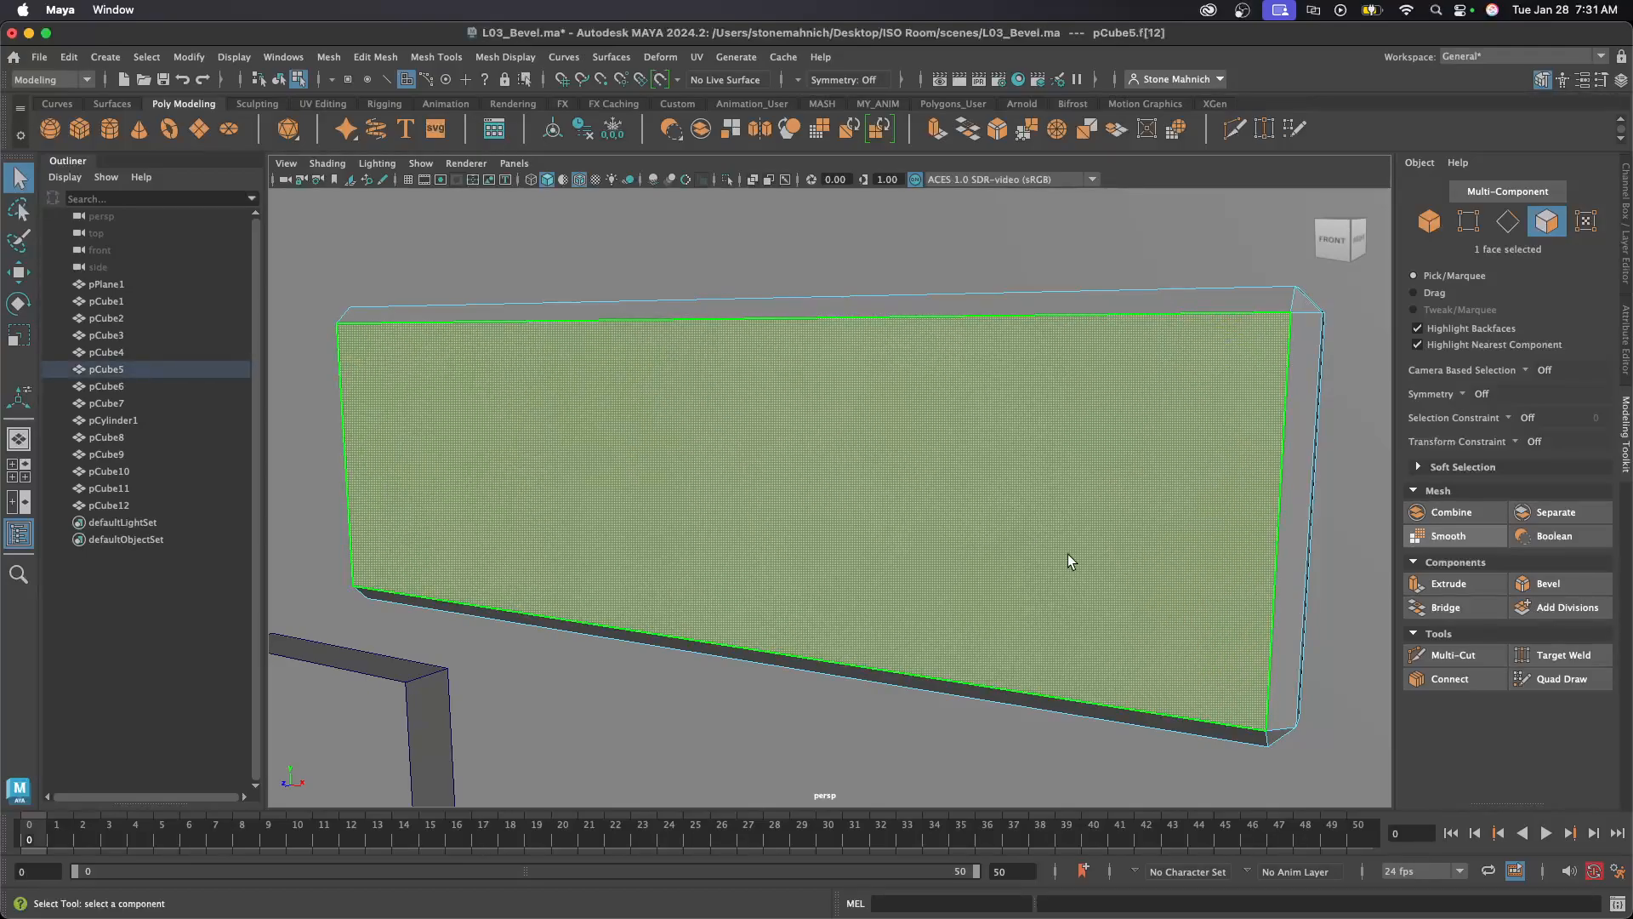
click(1442, 584)
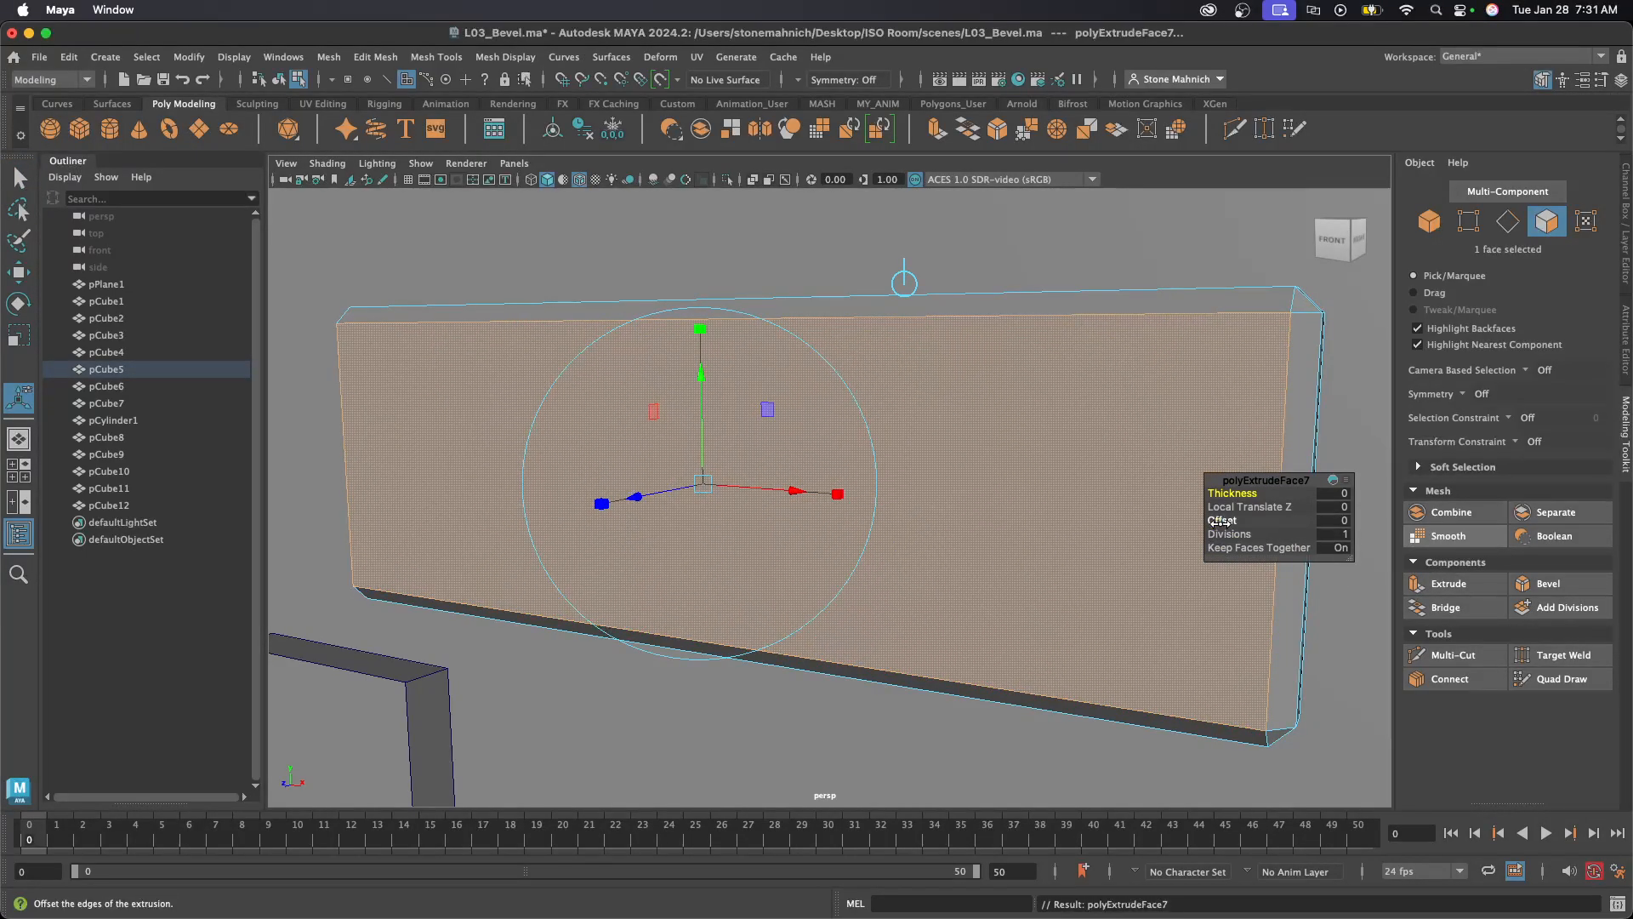
drag(1219, 522, 1268, 527)
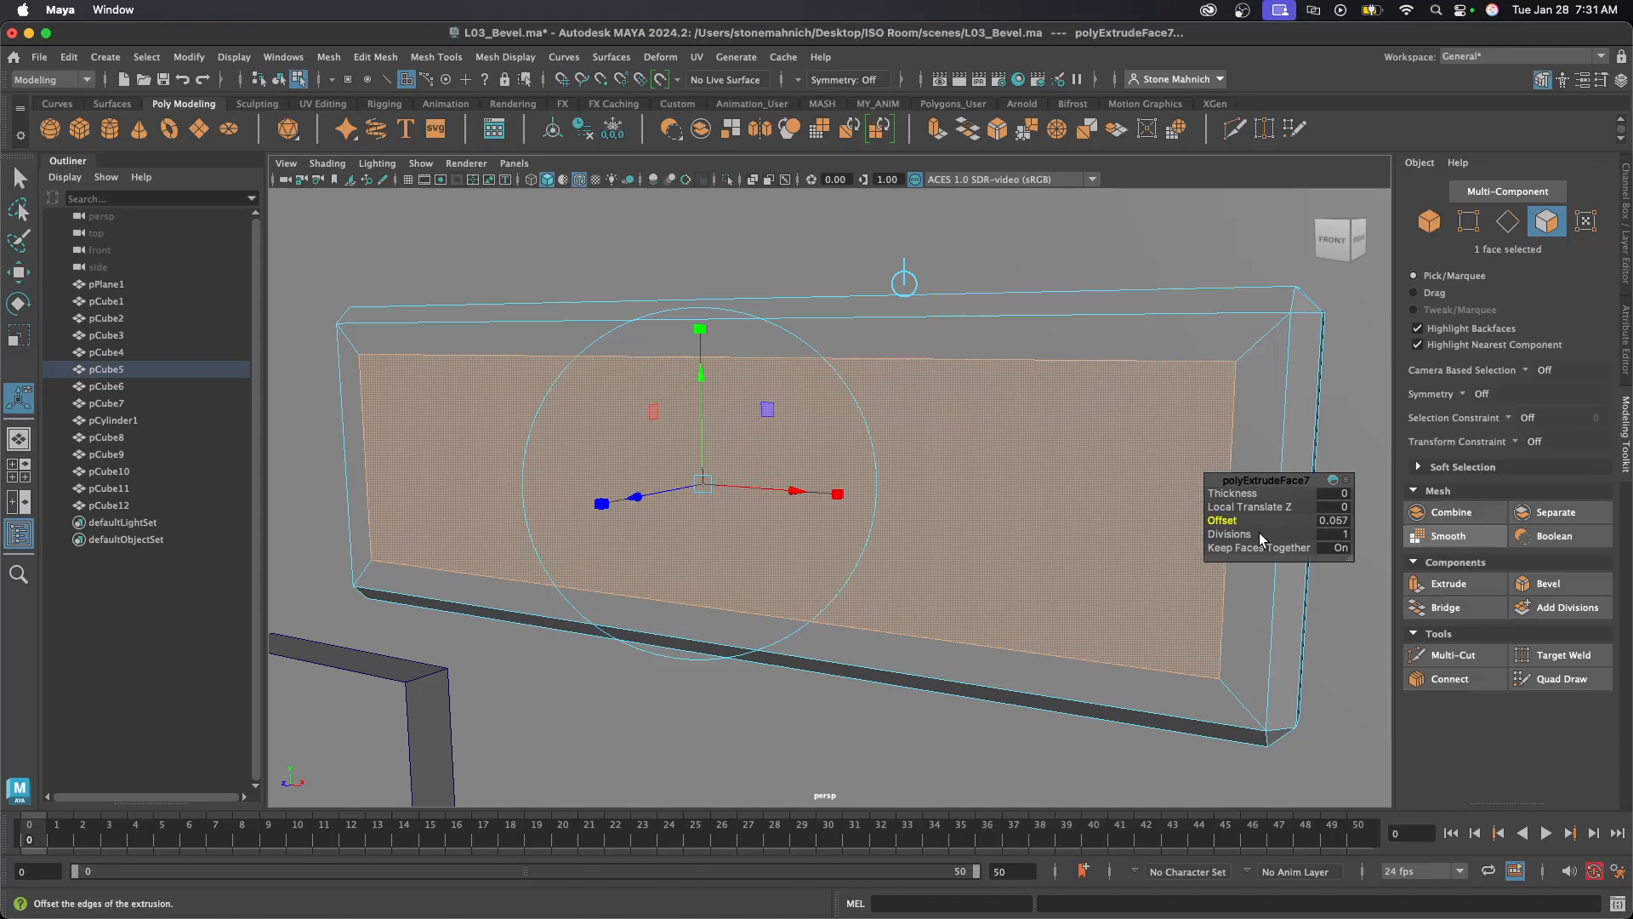
- Push the wide frame's inset face back by a local Z translation of -0.025, and extrude it again with a local Z translation of -0.010
alt+drag(986, 510, 937, 514)
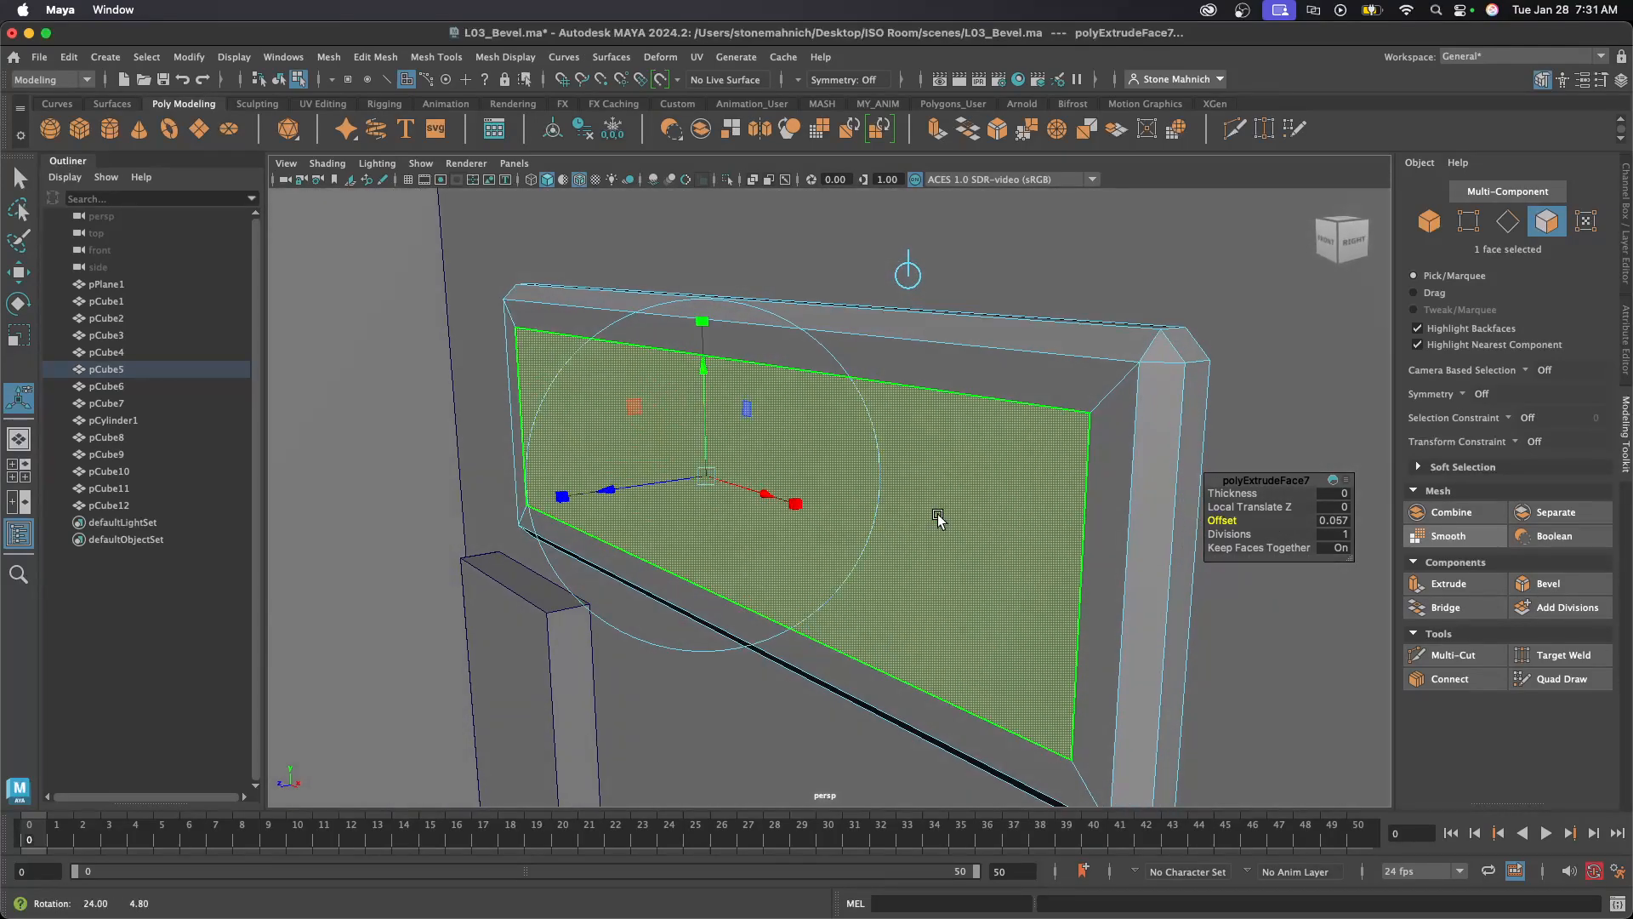
mouse_move(608, 495)
mouse_down()
mouse_move(762, 477)
mouse_move(612, 492)
mouse_up()
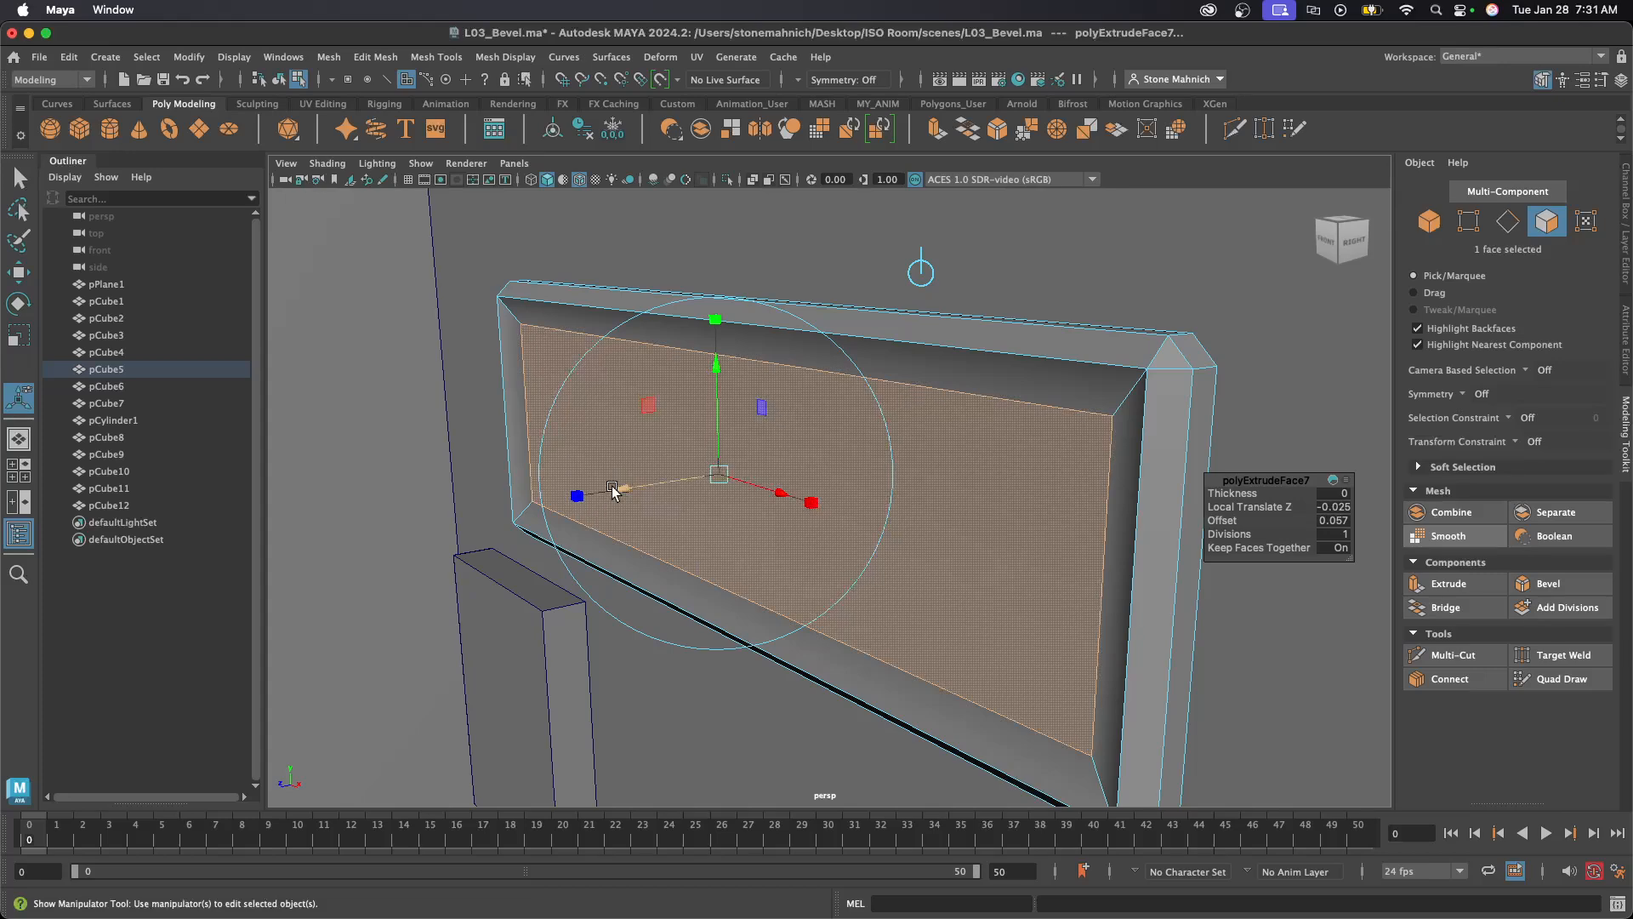
key(ctrl+e)
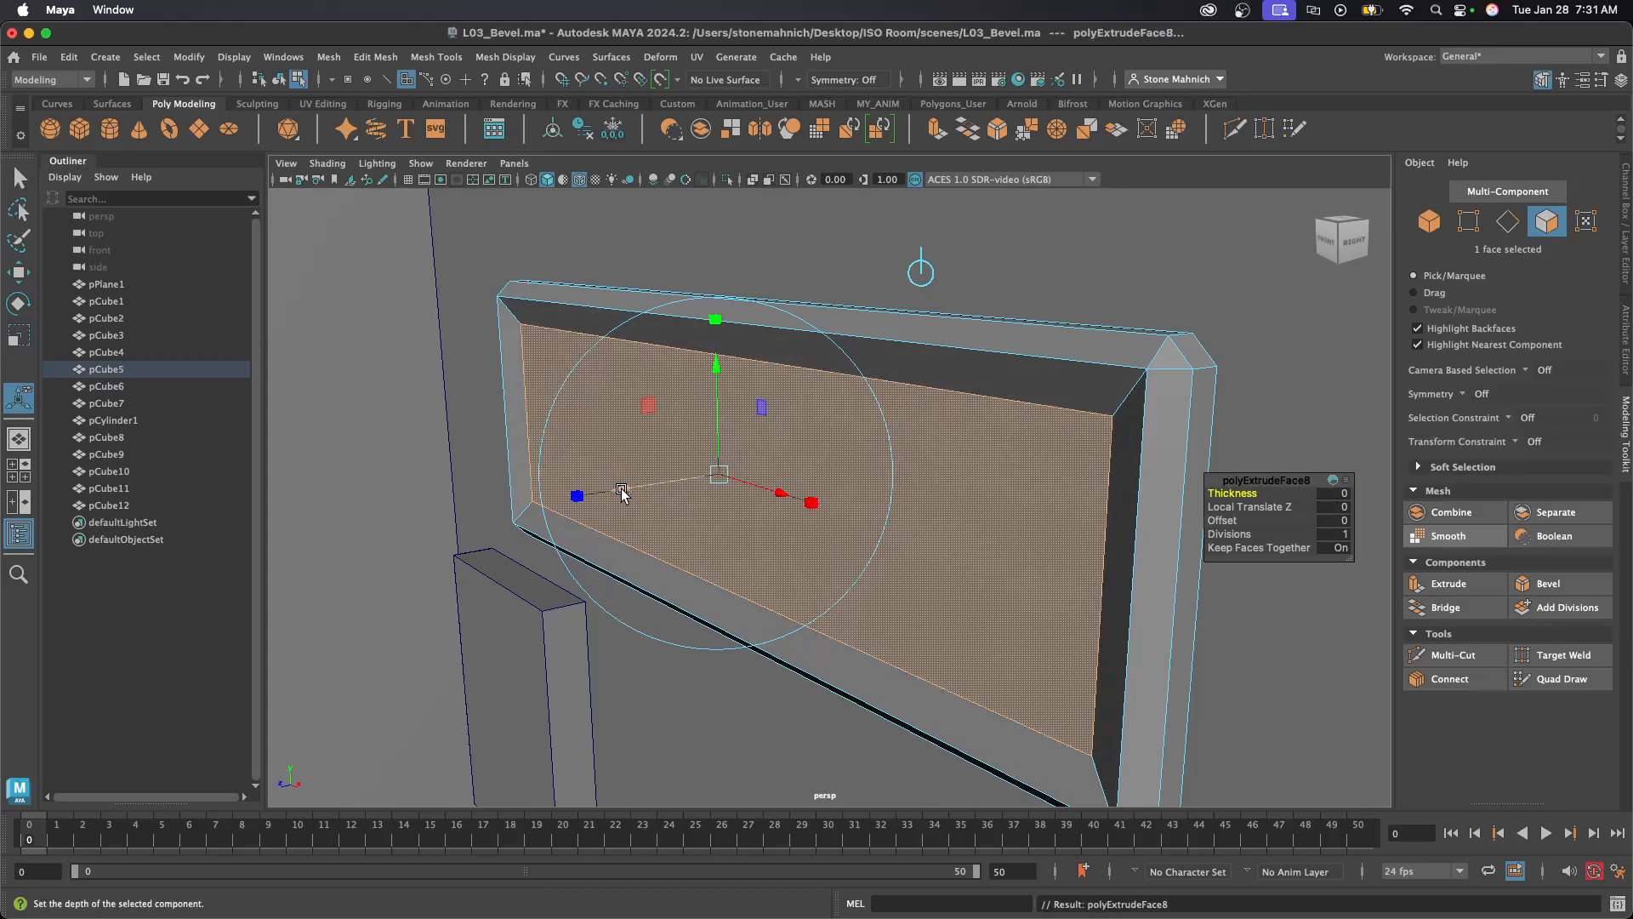
drag(621, 491, 627, 489)
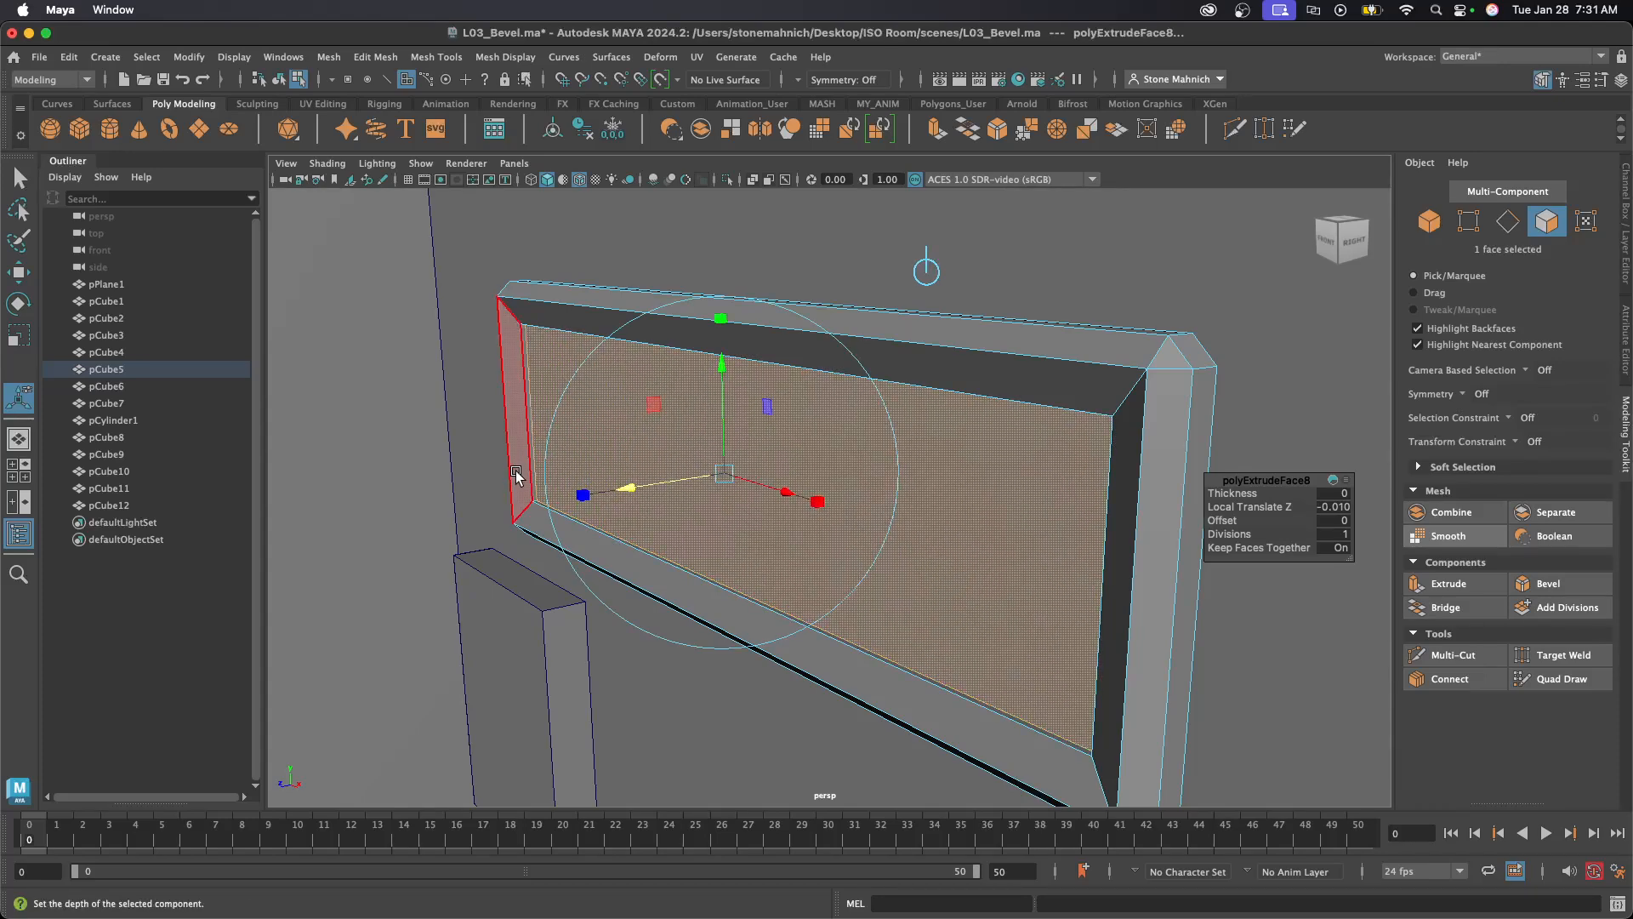
- Bevel all edges of the small picture-frame block below the wide frame with a fraction of 0.4
right_drag(485, 443, 547, 409)
click(538, 644)
key(f)
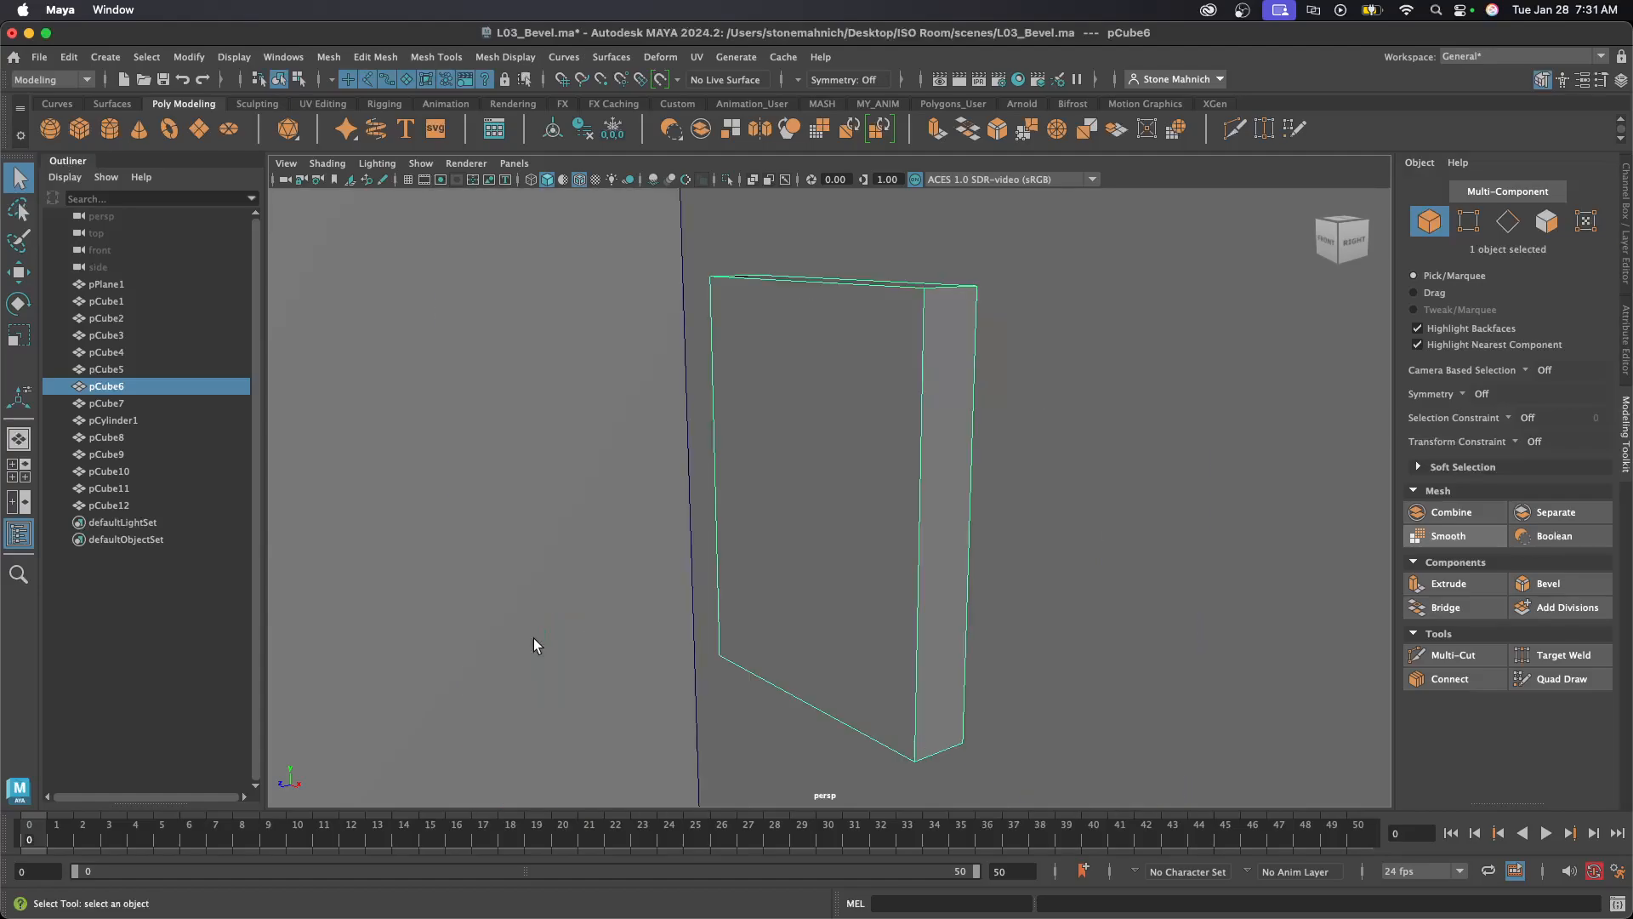
alt+drag(655, 550, 698, 554)
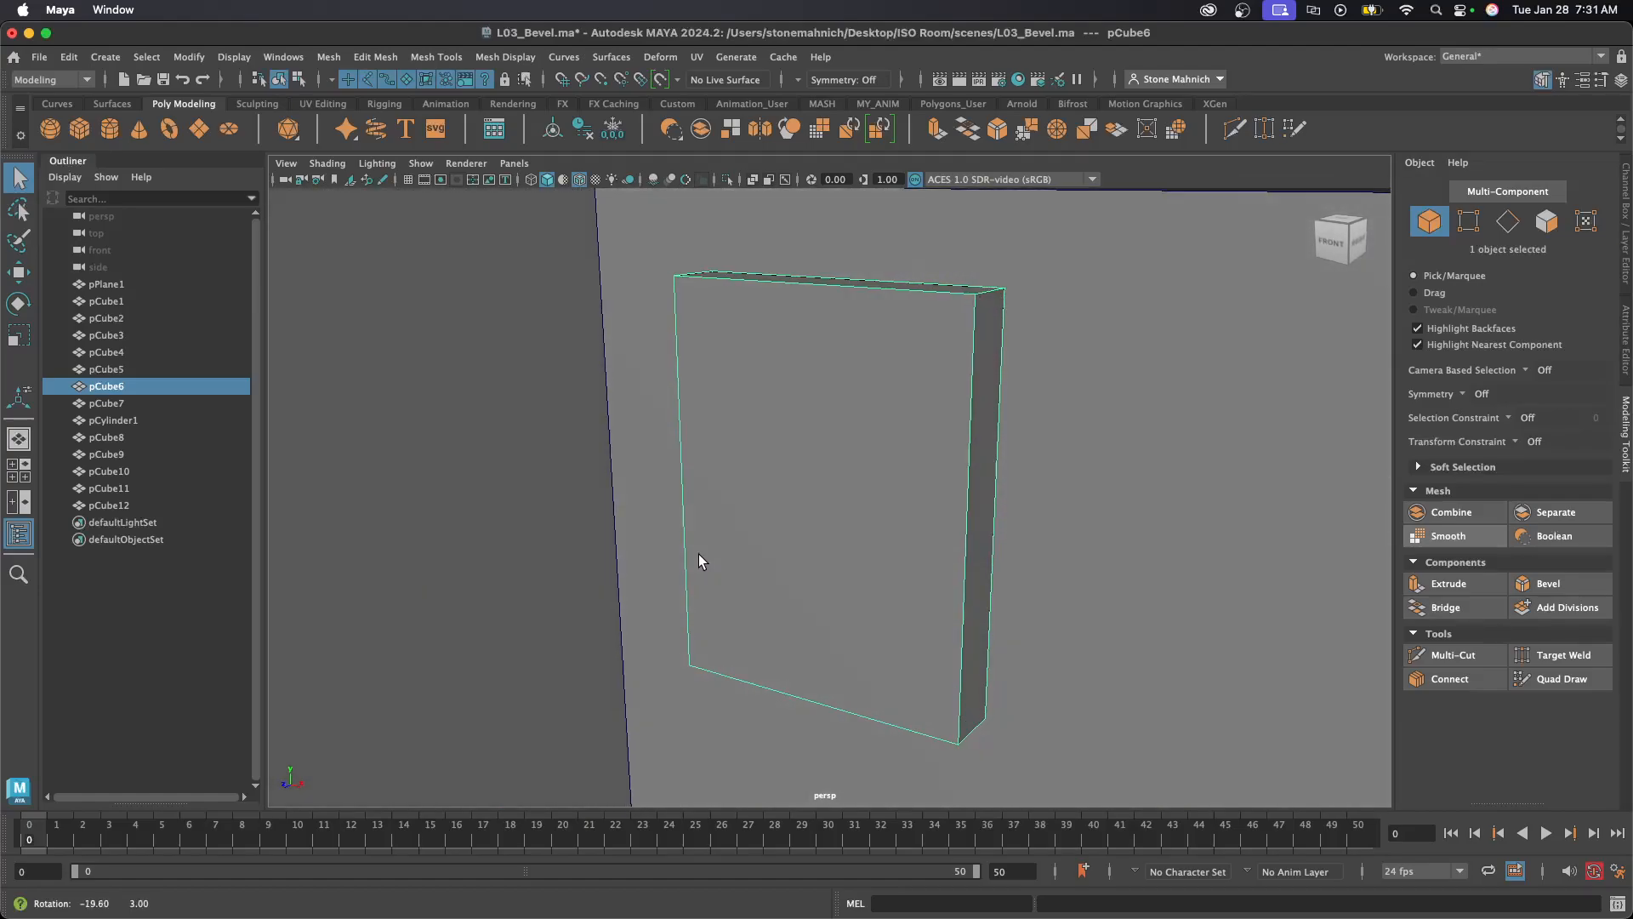
click(1548, 583)
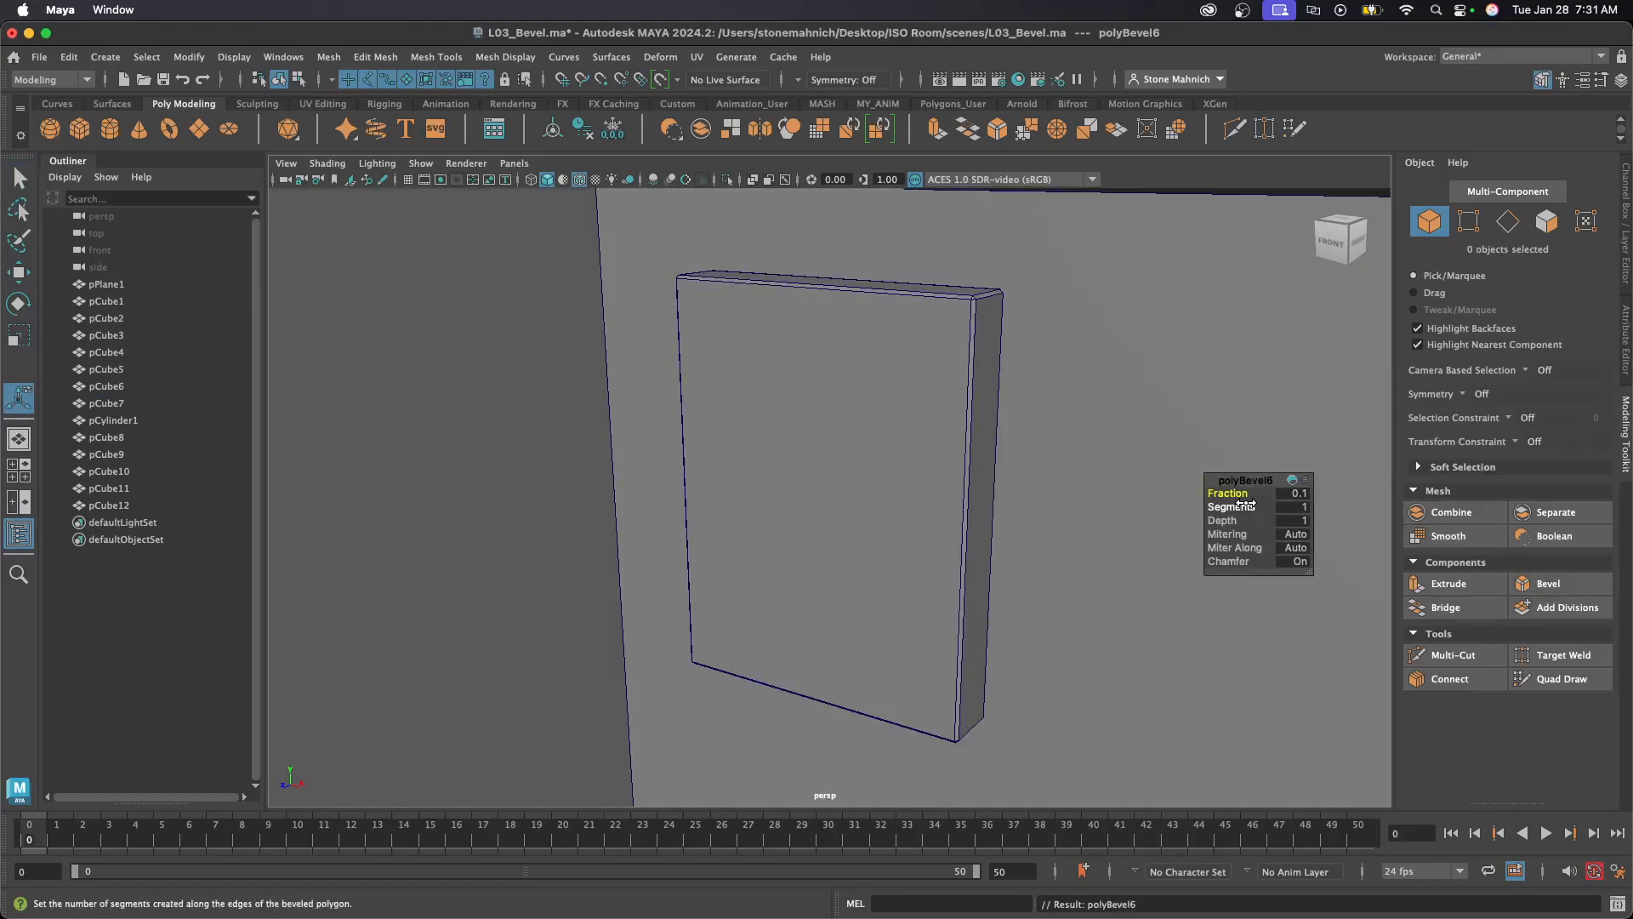
drag(1229, 494, 1240, 494)
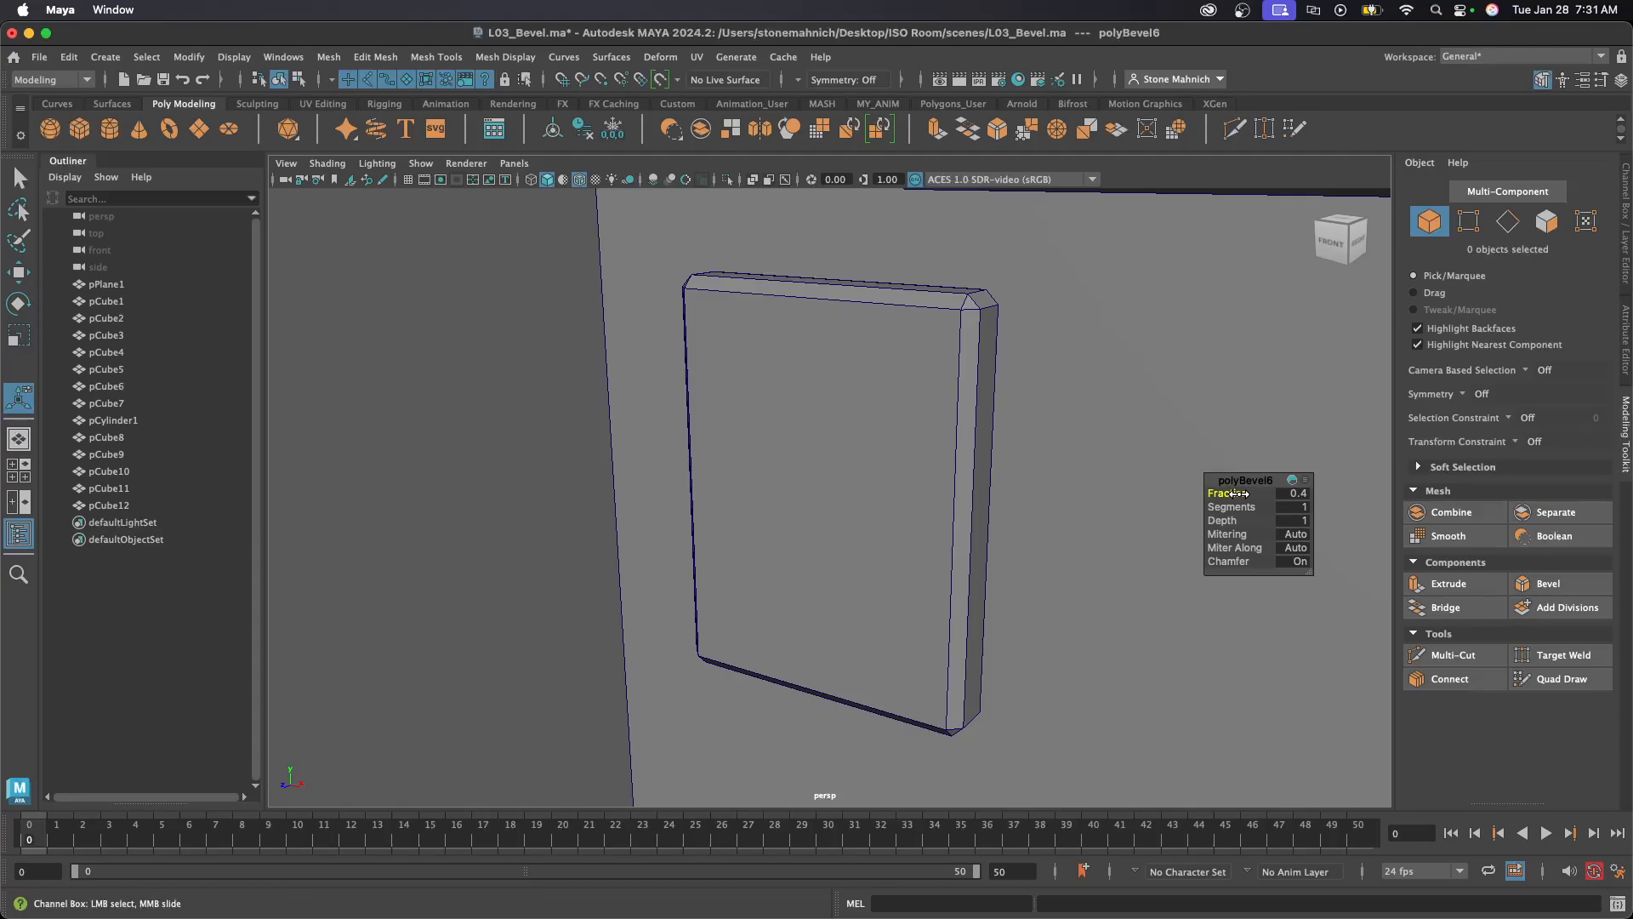
- Extrude the small frame's front face with an inset offset of 0.057 and a local Z translation of -0.015
click(1545, 222)
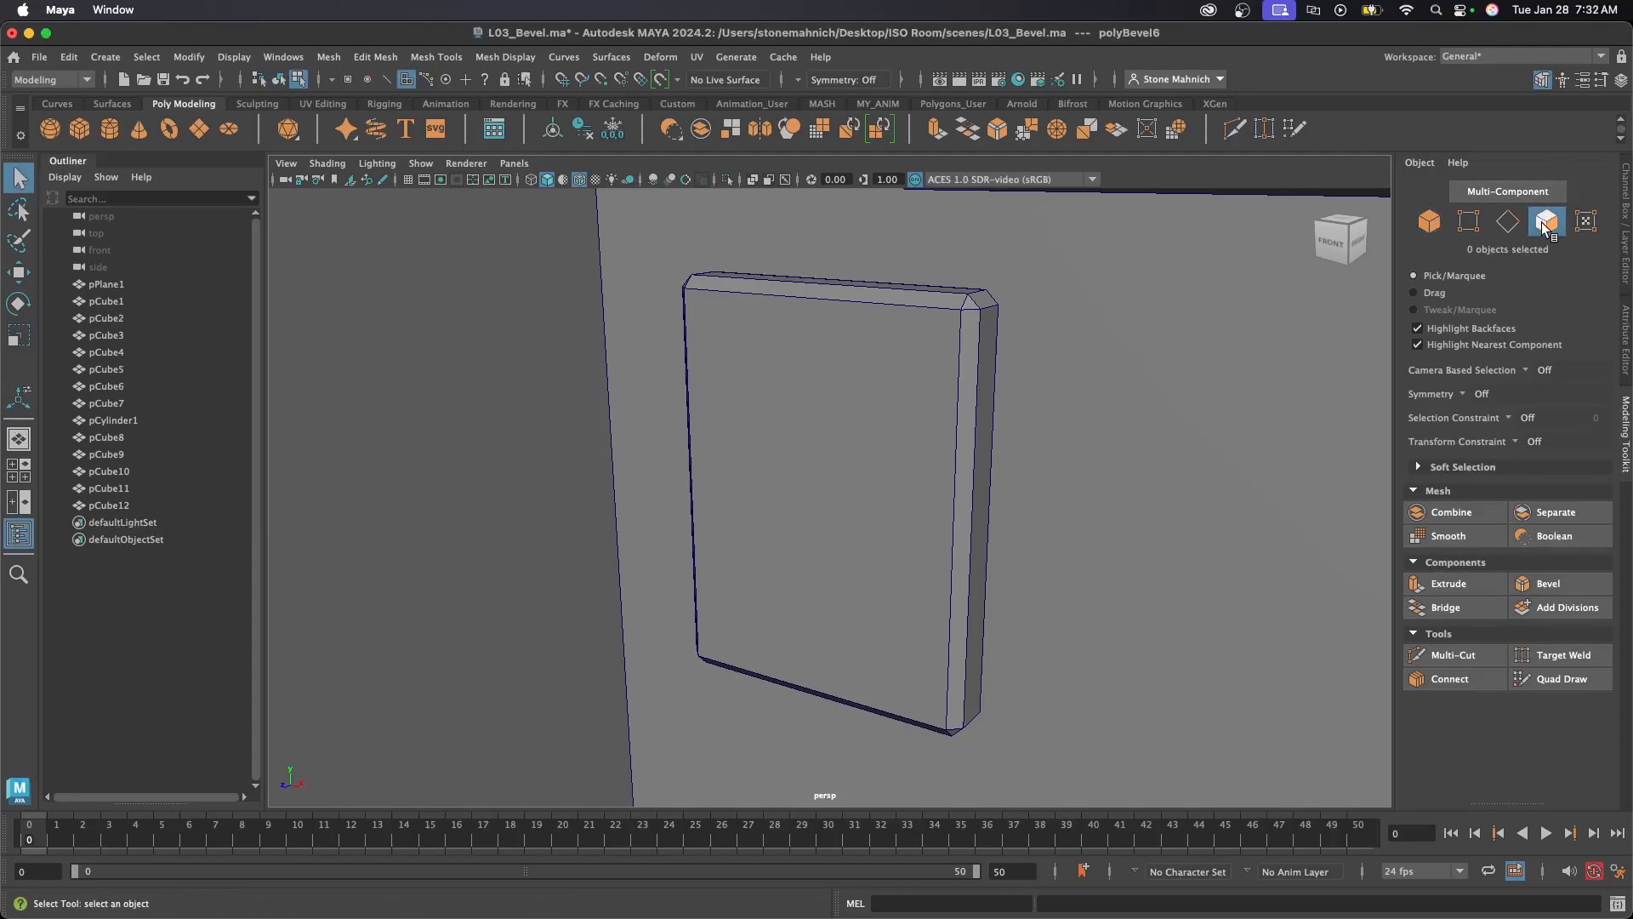
click(825, 477)
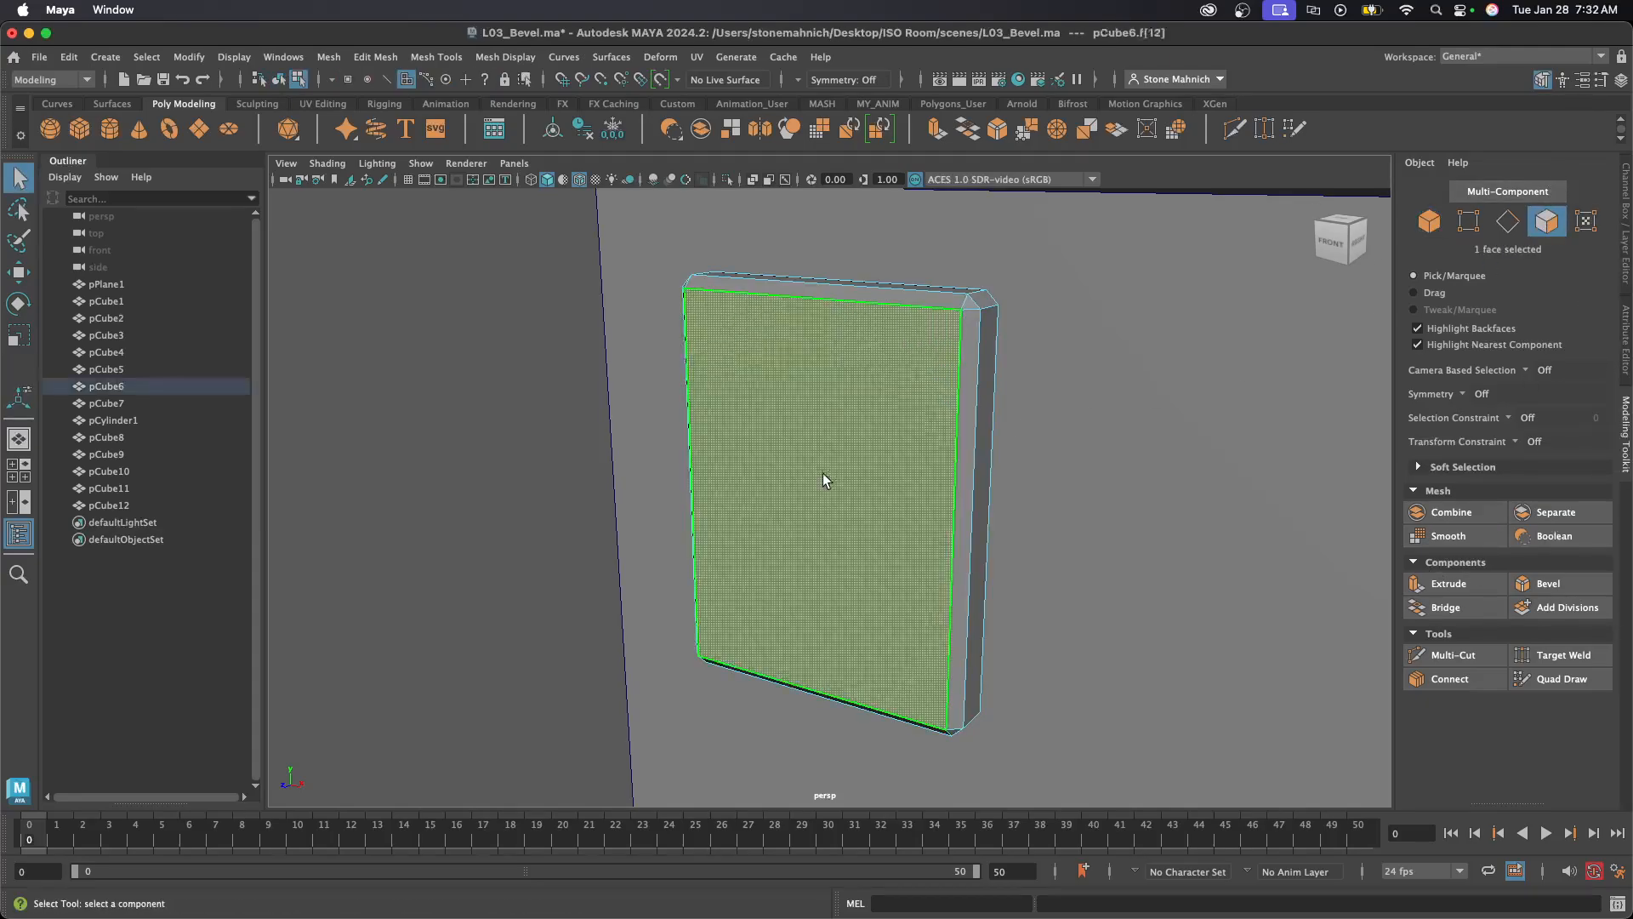
click(1463, 584)
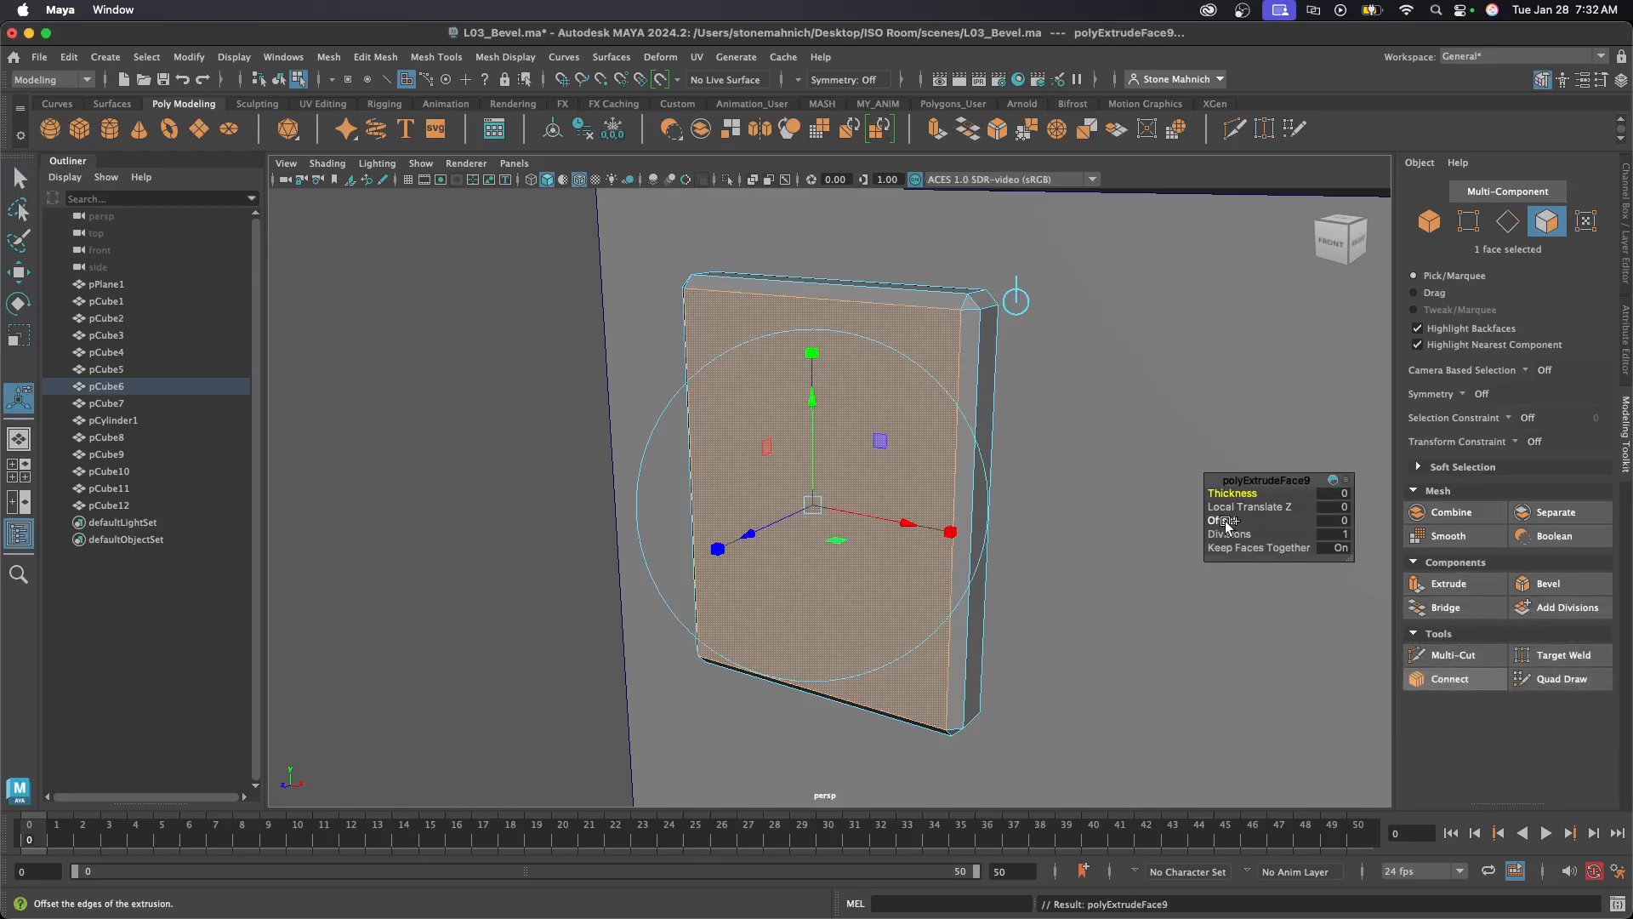
drag(1226, 522, 1273, 522)
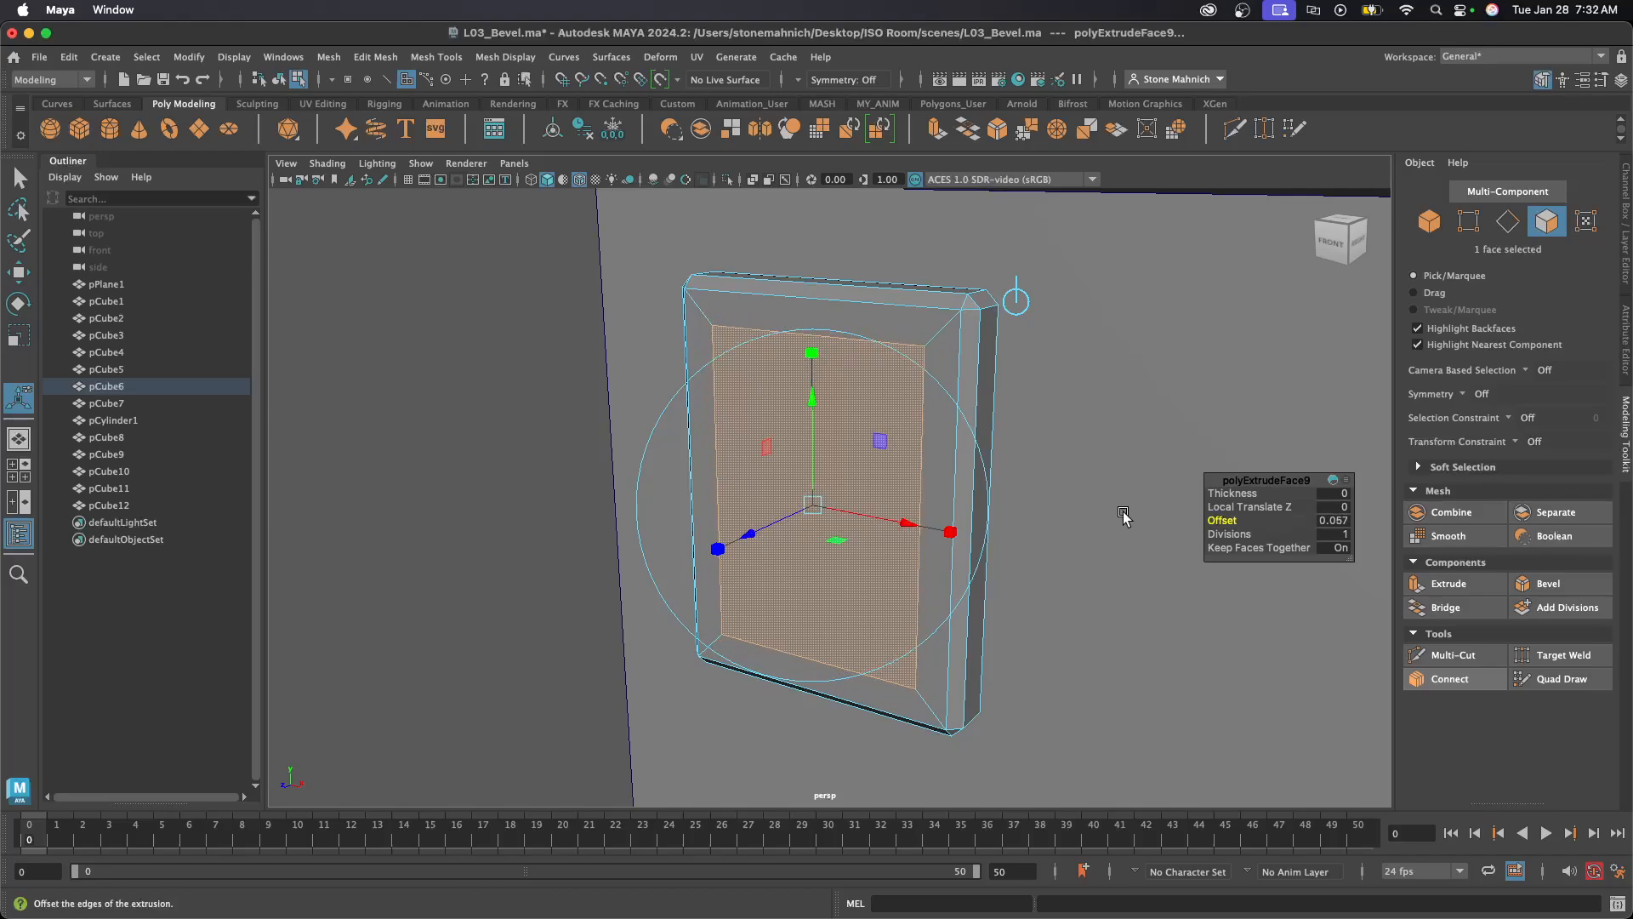
alt+drag(1083, 510, 730, 529)
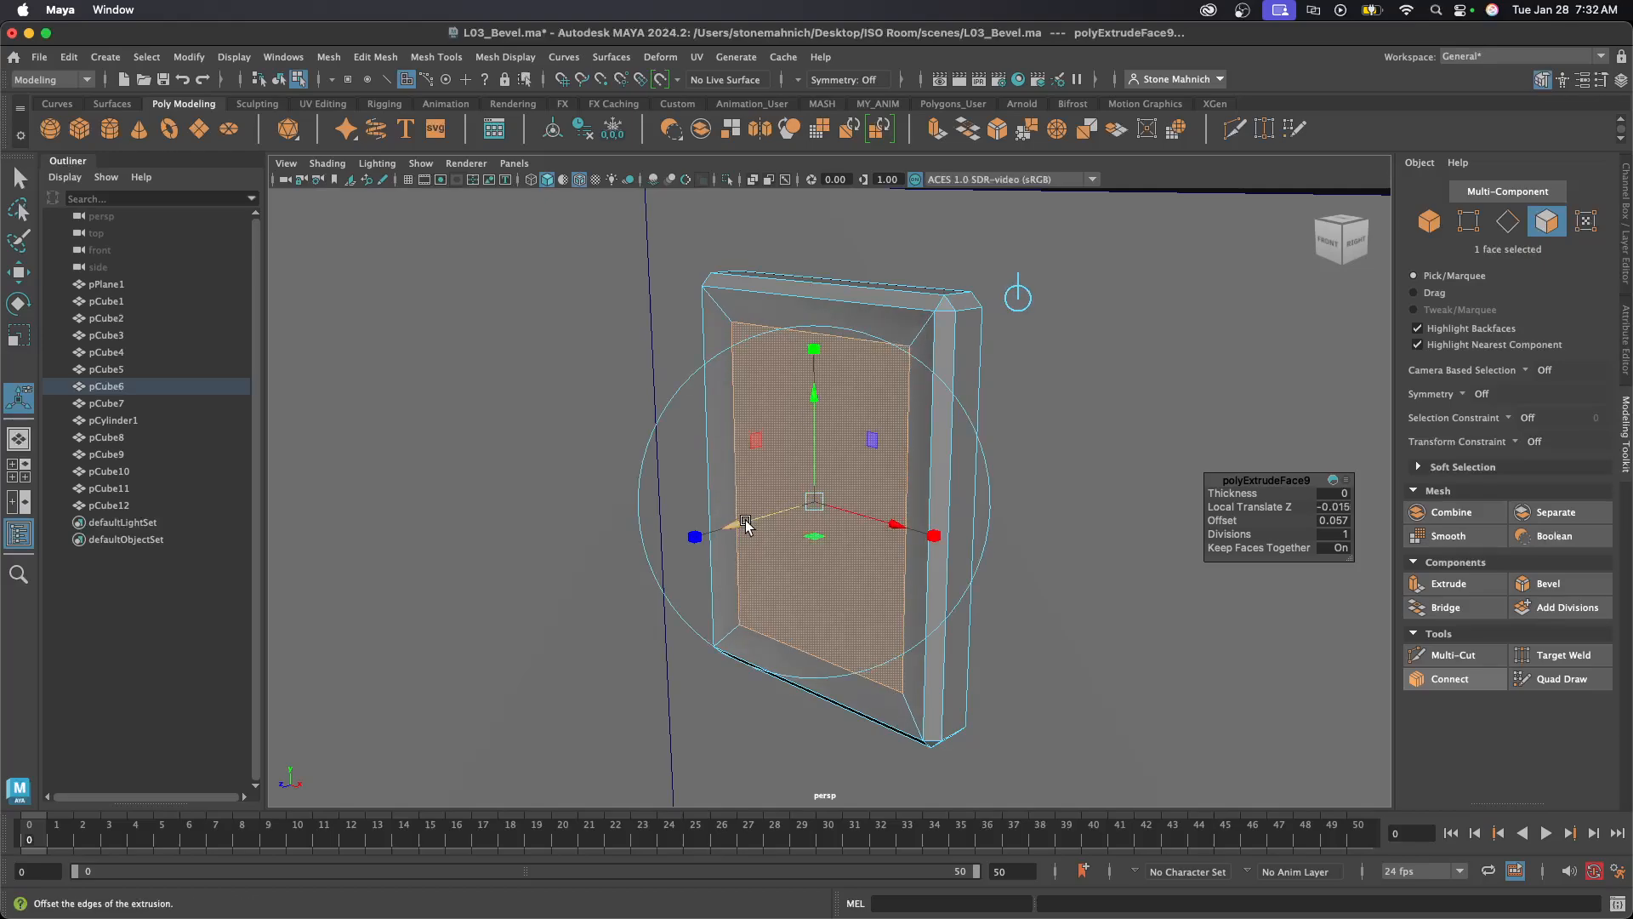
- Extrude the small frame's recessed face again with a local Z translation of -0.010, and return to object selection
key(ctrl+e)
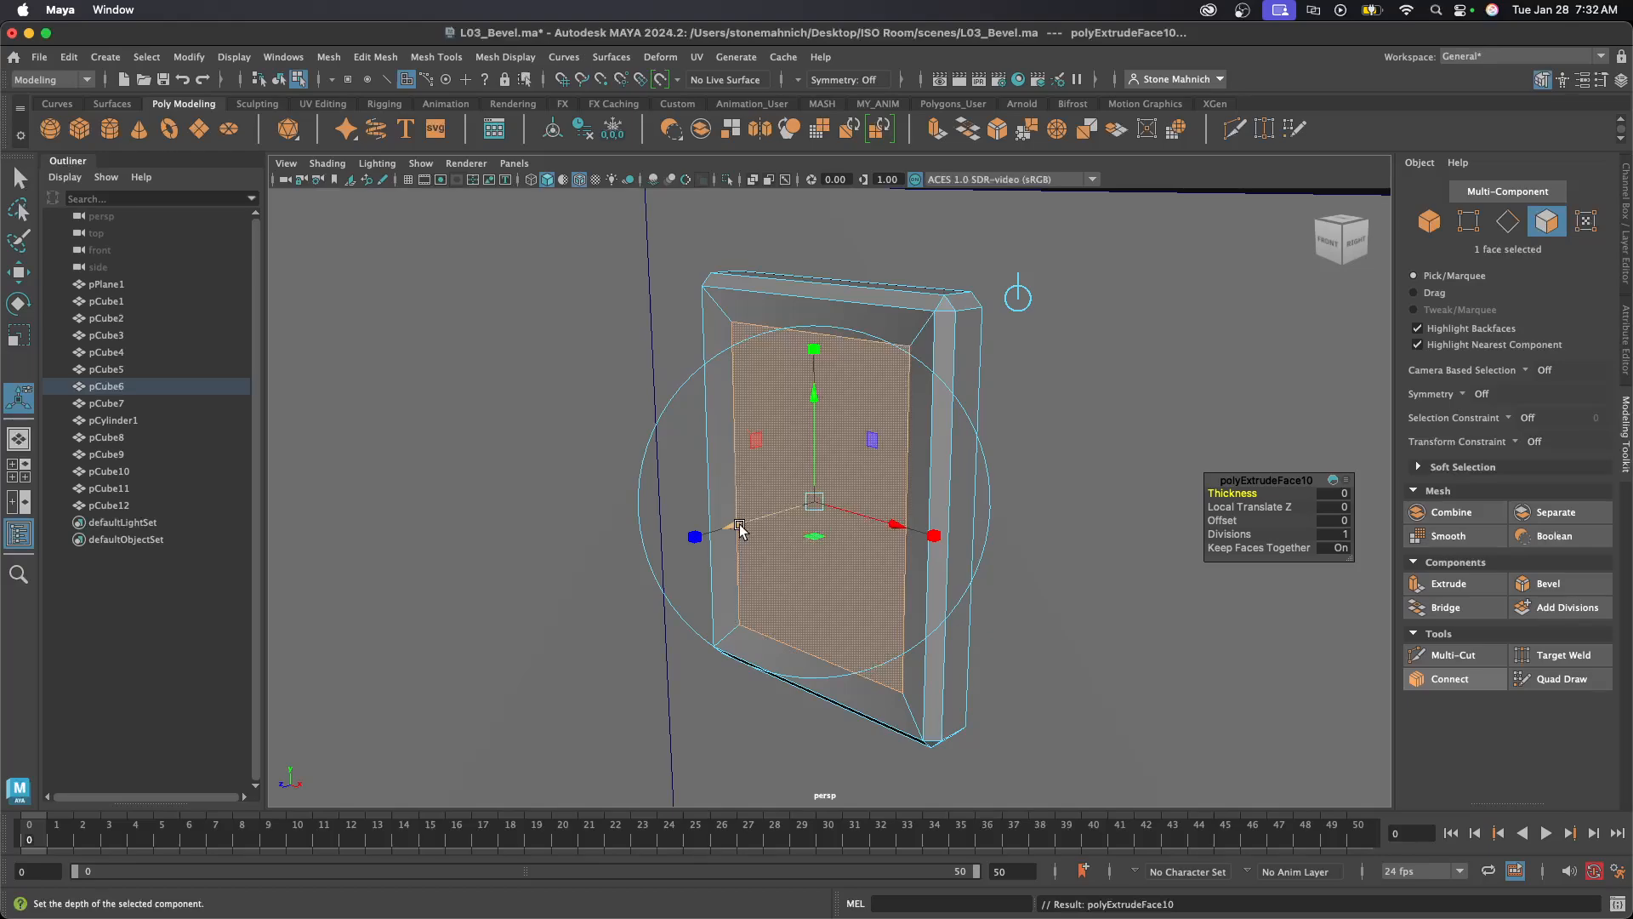
drag(740, 529, 740, 521)
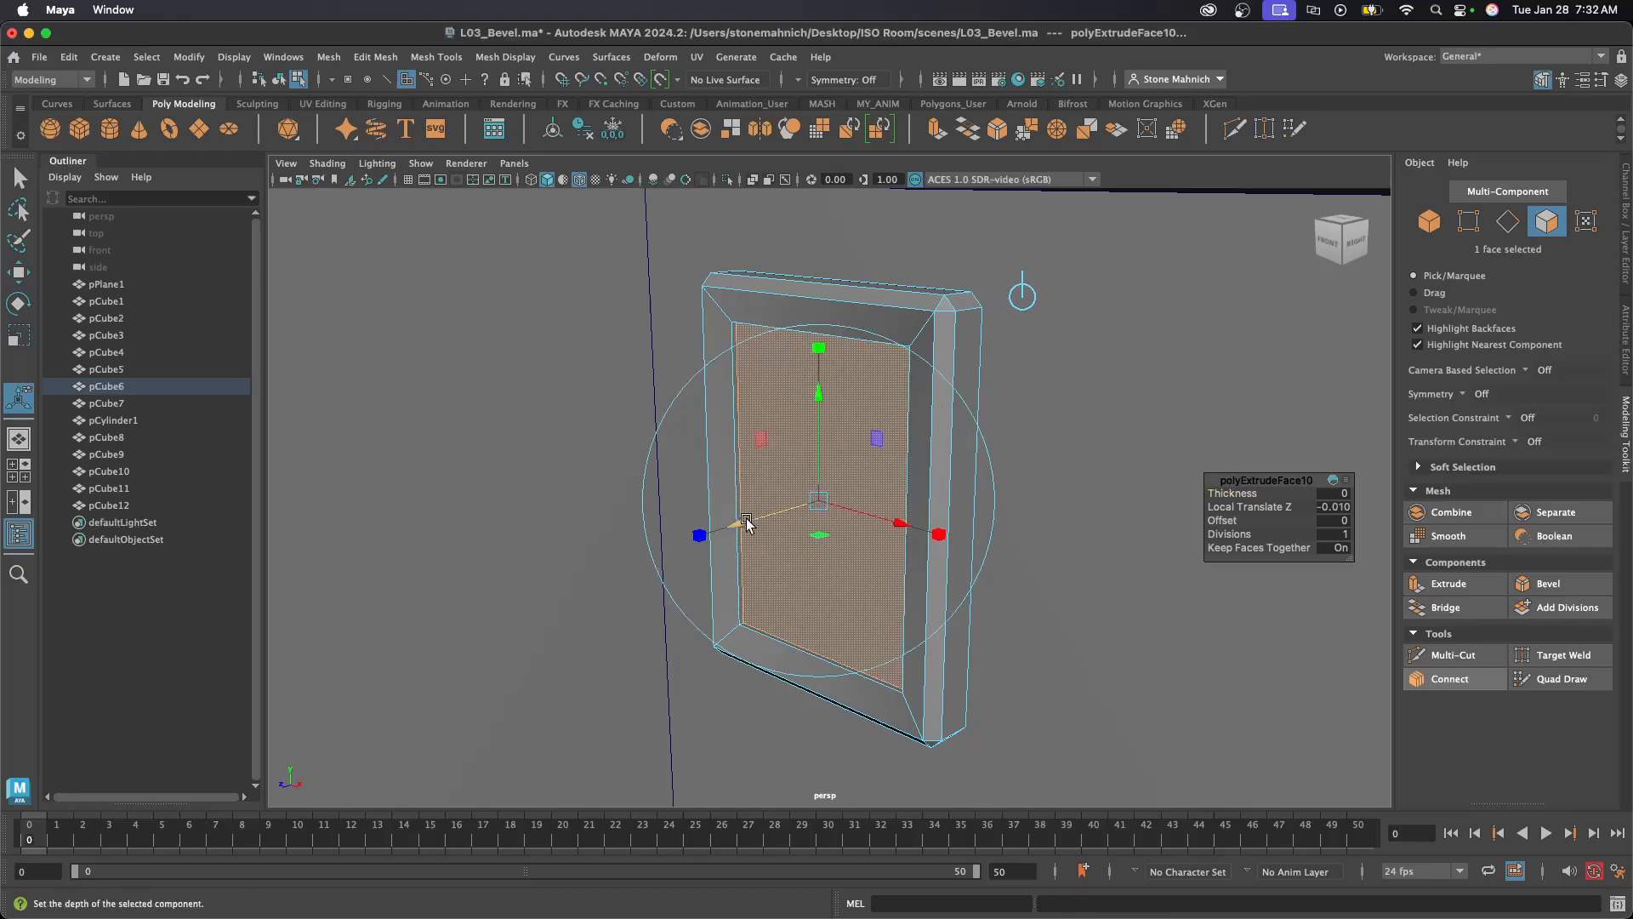
right_drag(784, 464, 860, 400)
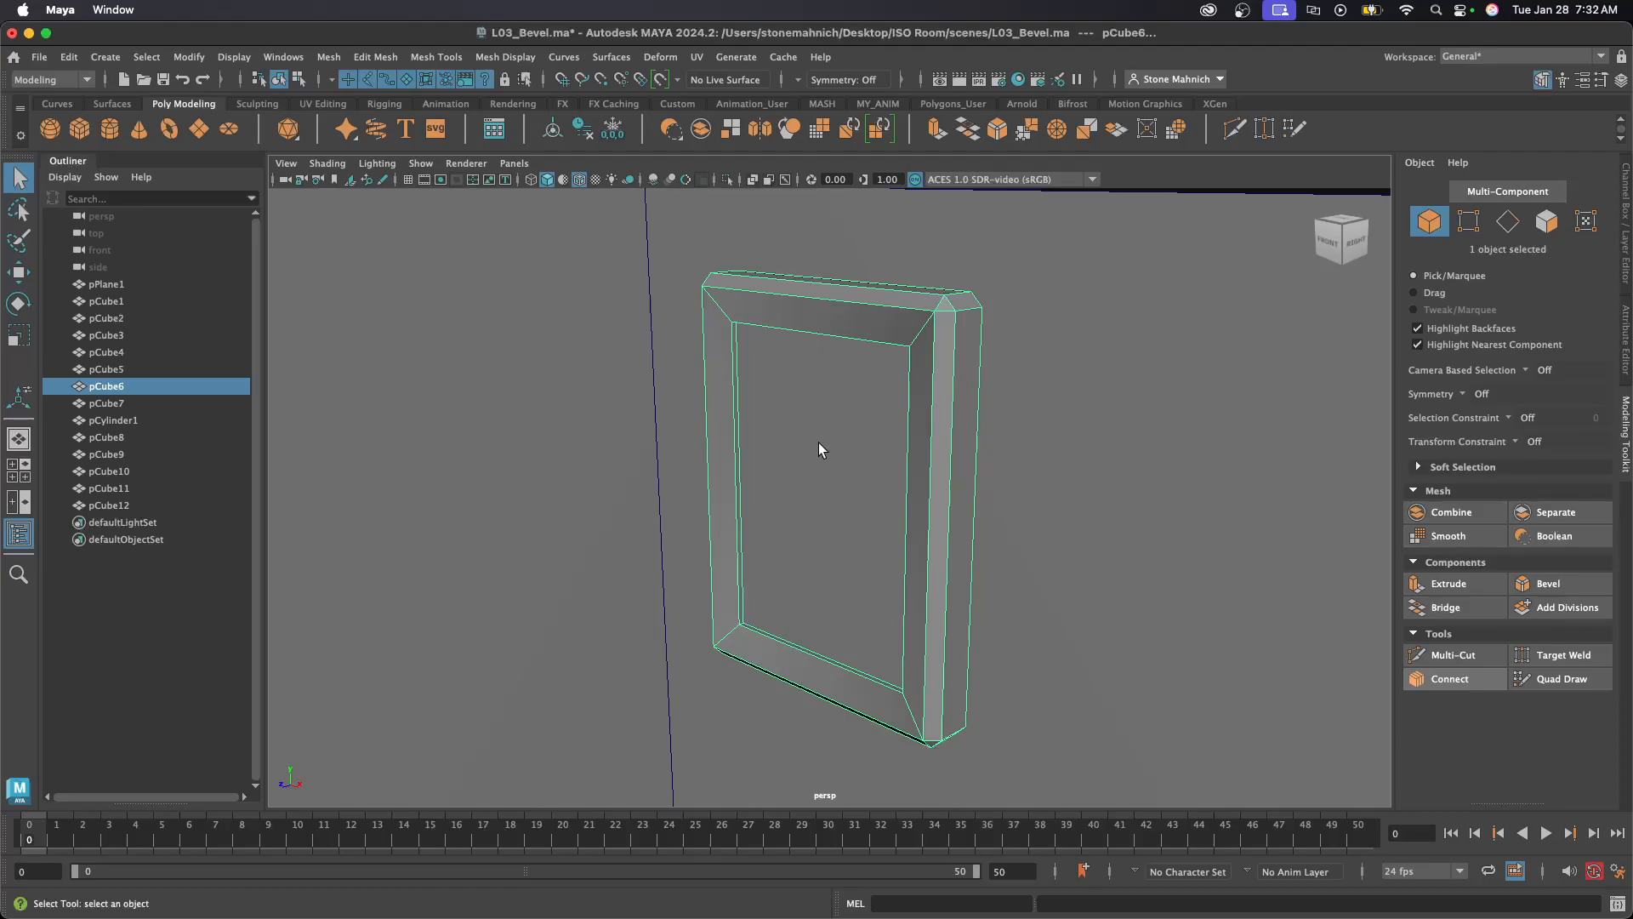
- Isolate the round cylinder on the floor in the viewport and switch to face selection
key(a)
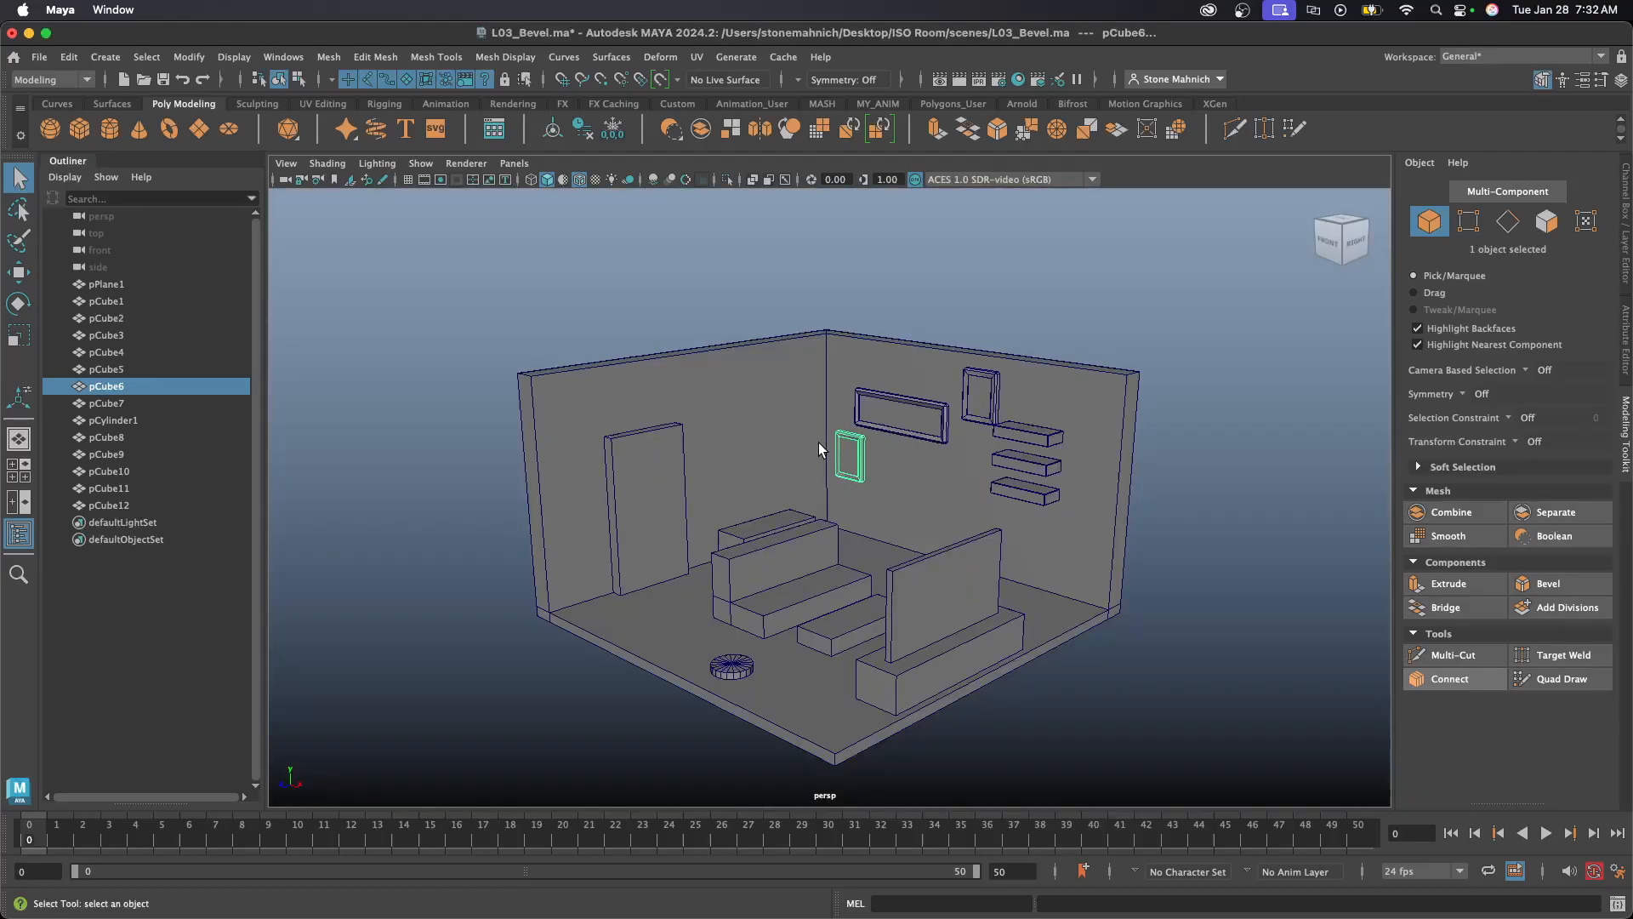
click(1201, 538)
click(733, 667)
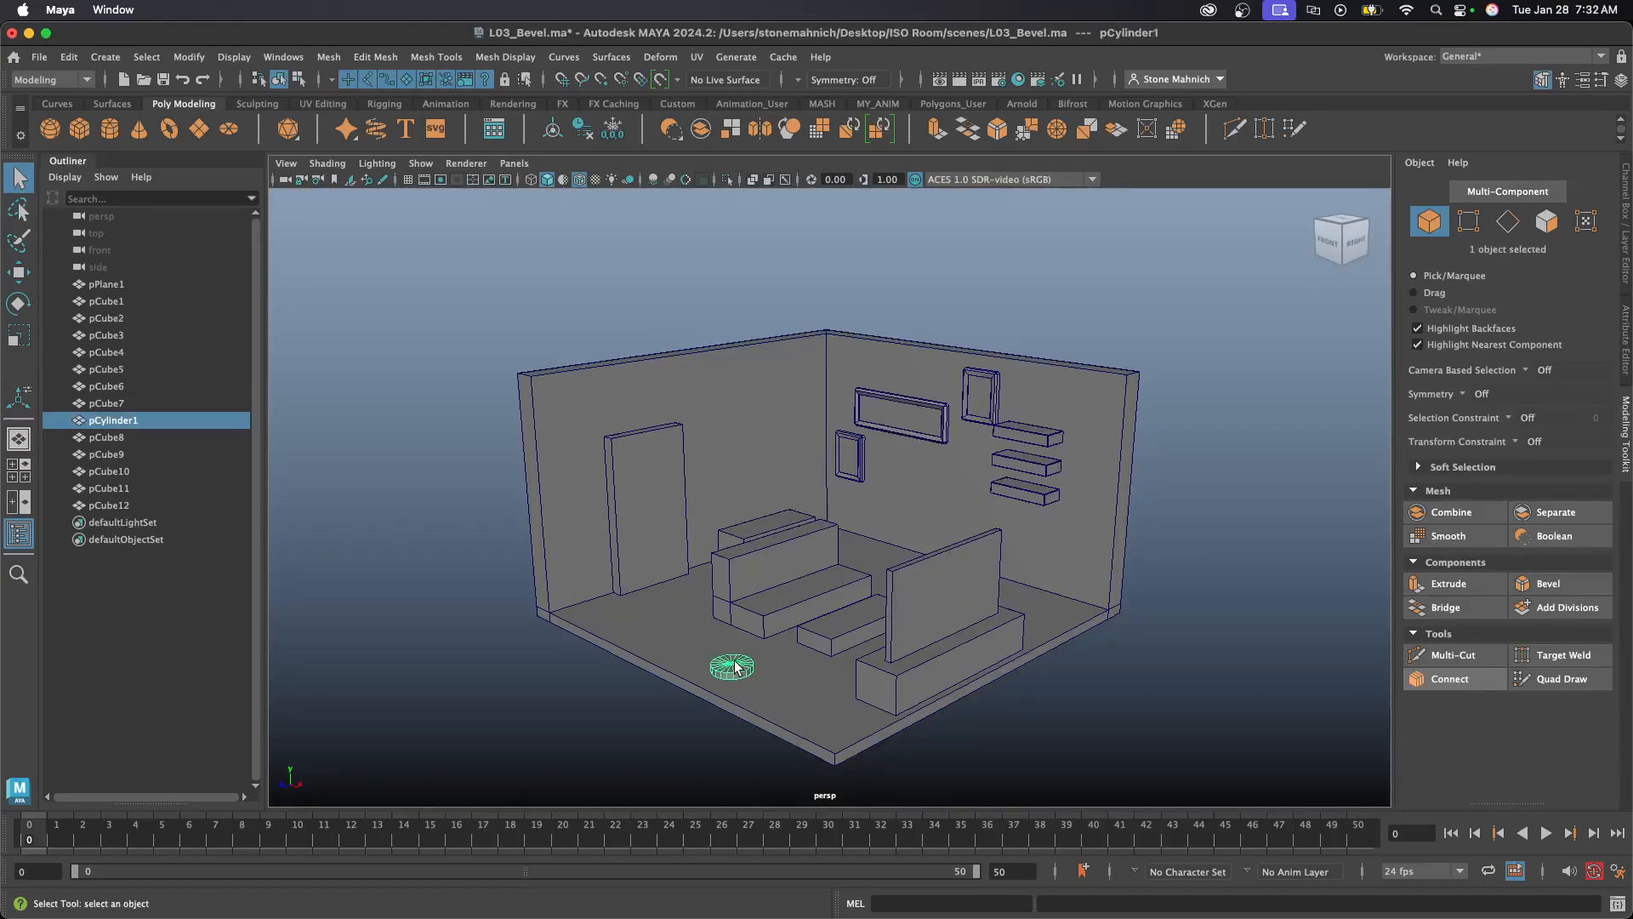
key(f)
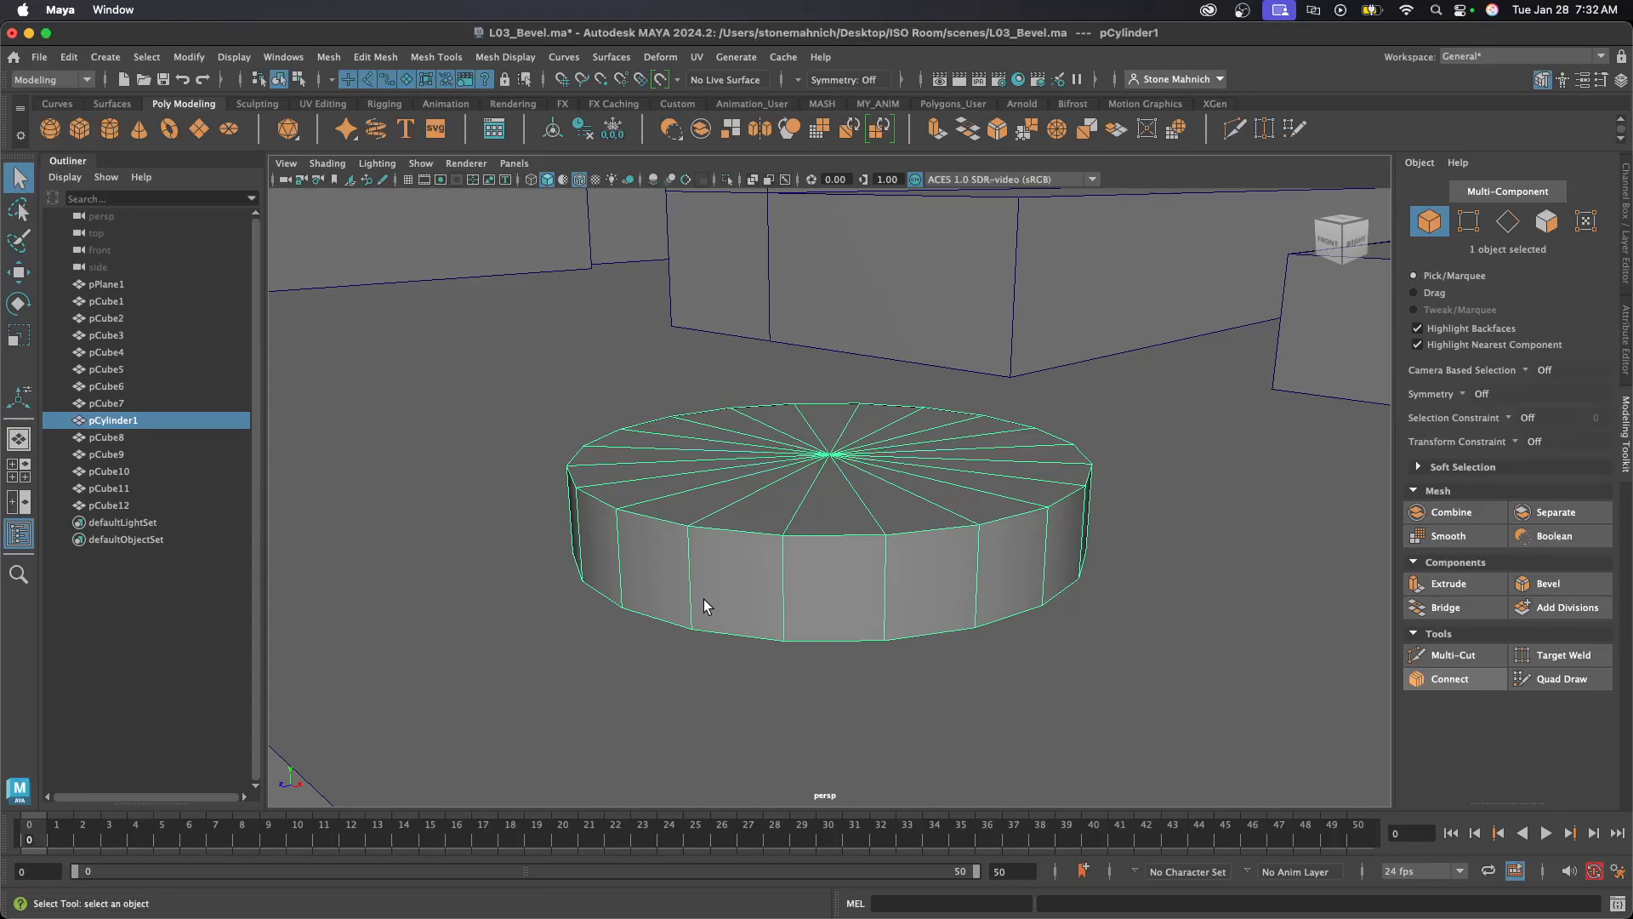
scroll(703, 599, down, 5)
alt+drag(703, 599, 650, 533)
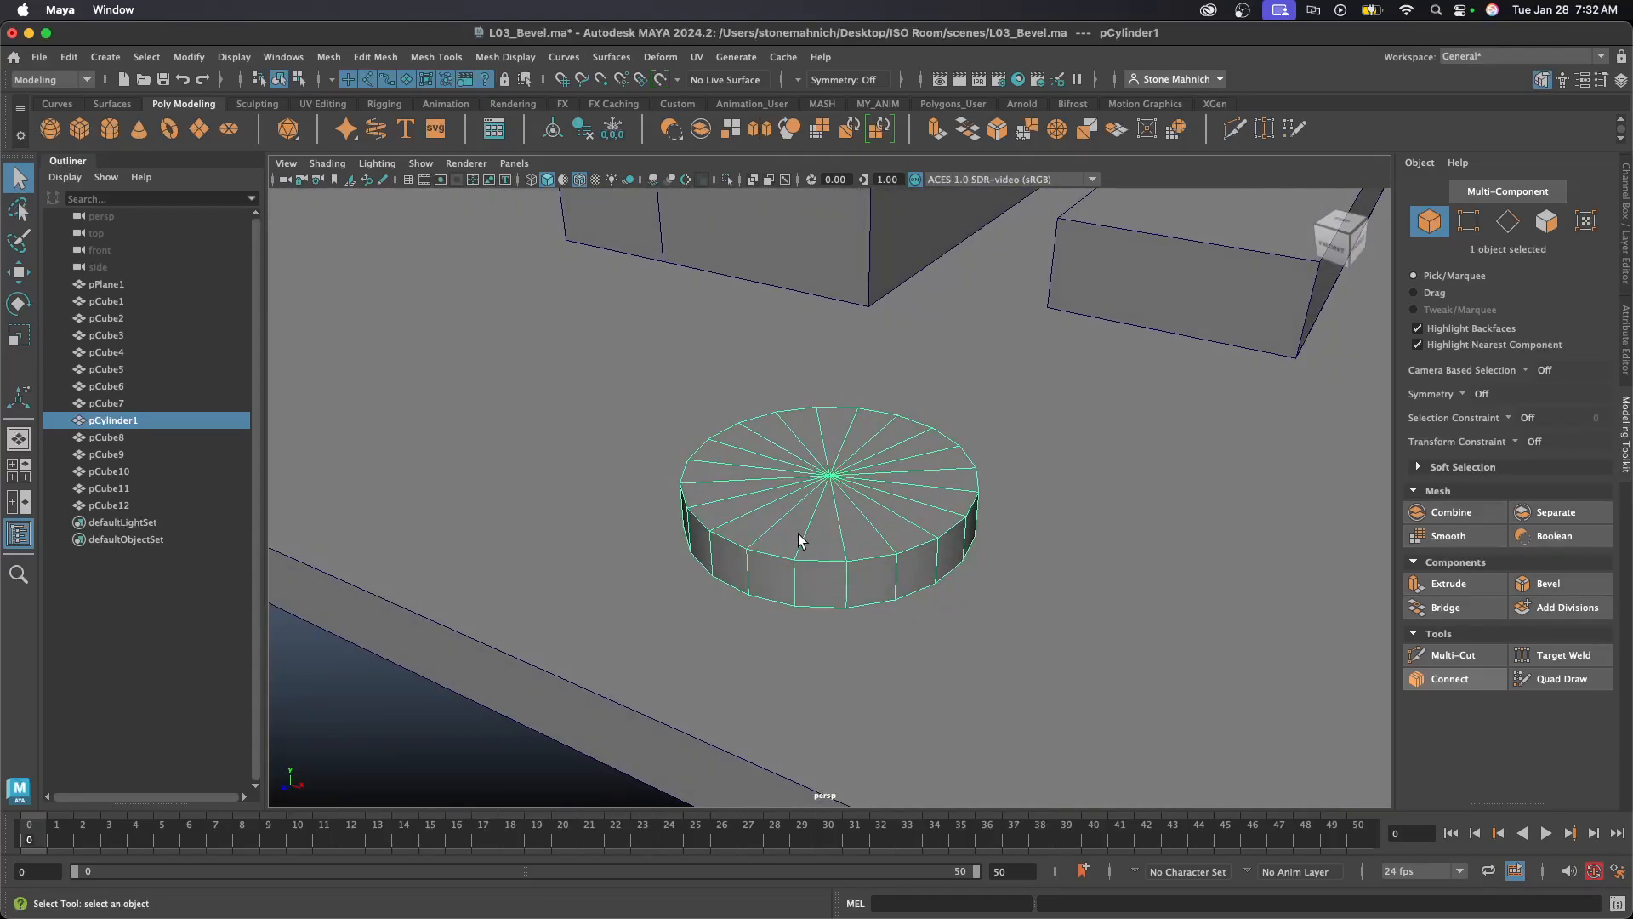
alt+drag(803, 539, 470, 413)
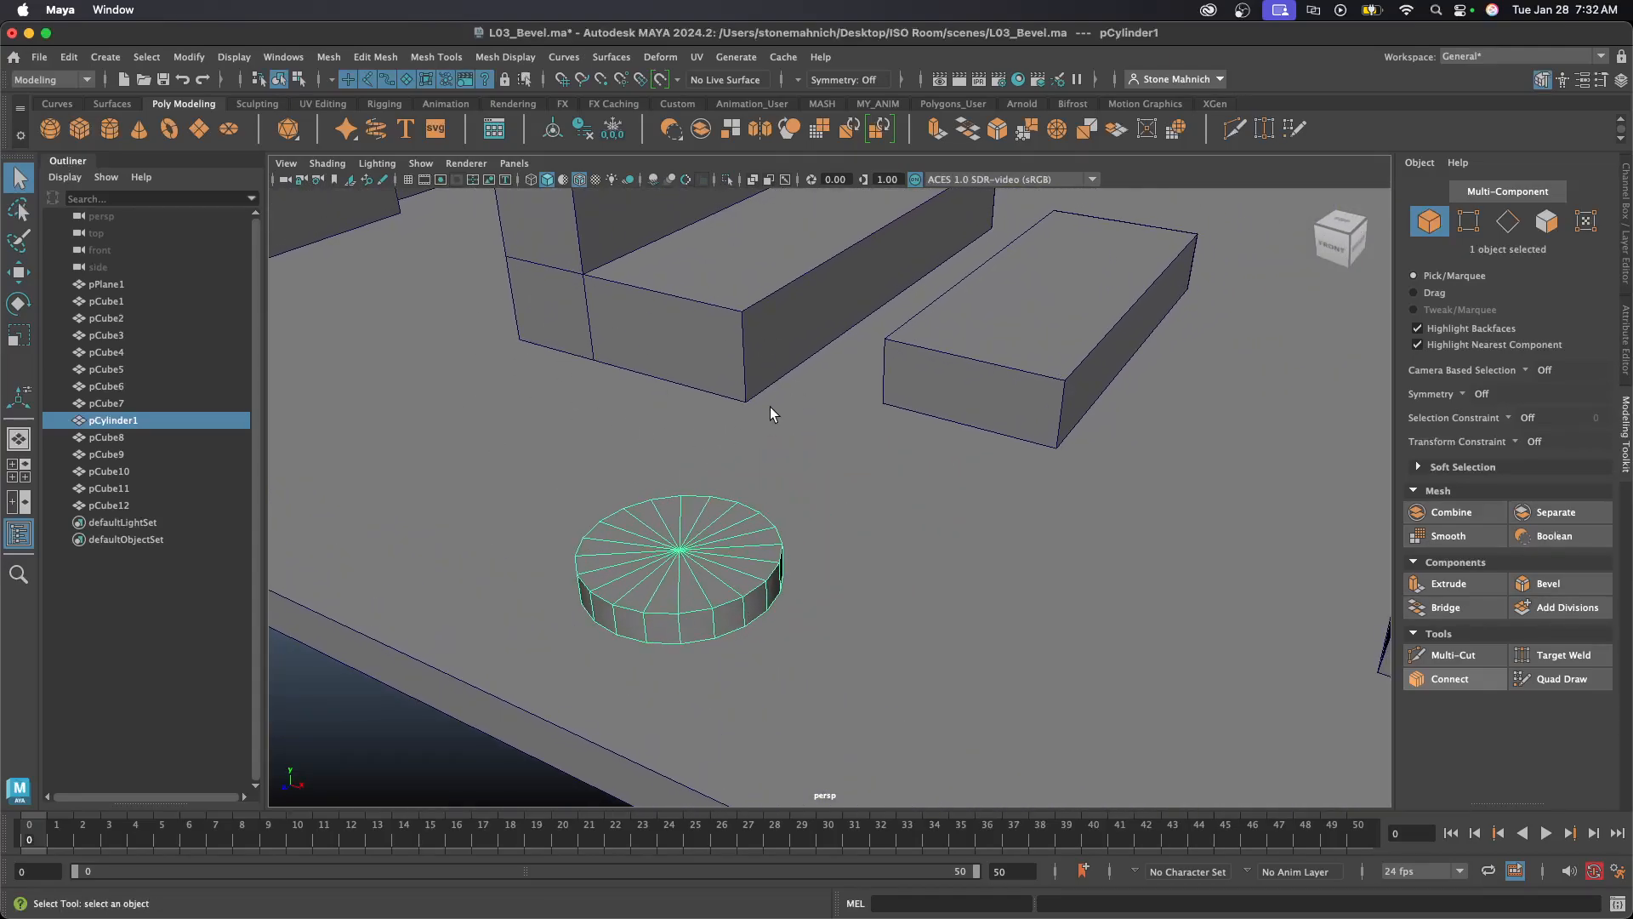
alt+drag(684, 553, 680, 558)
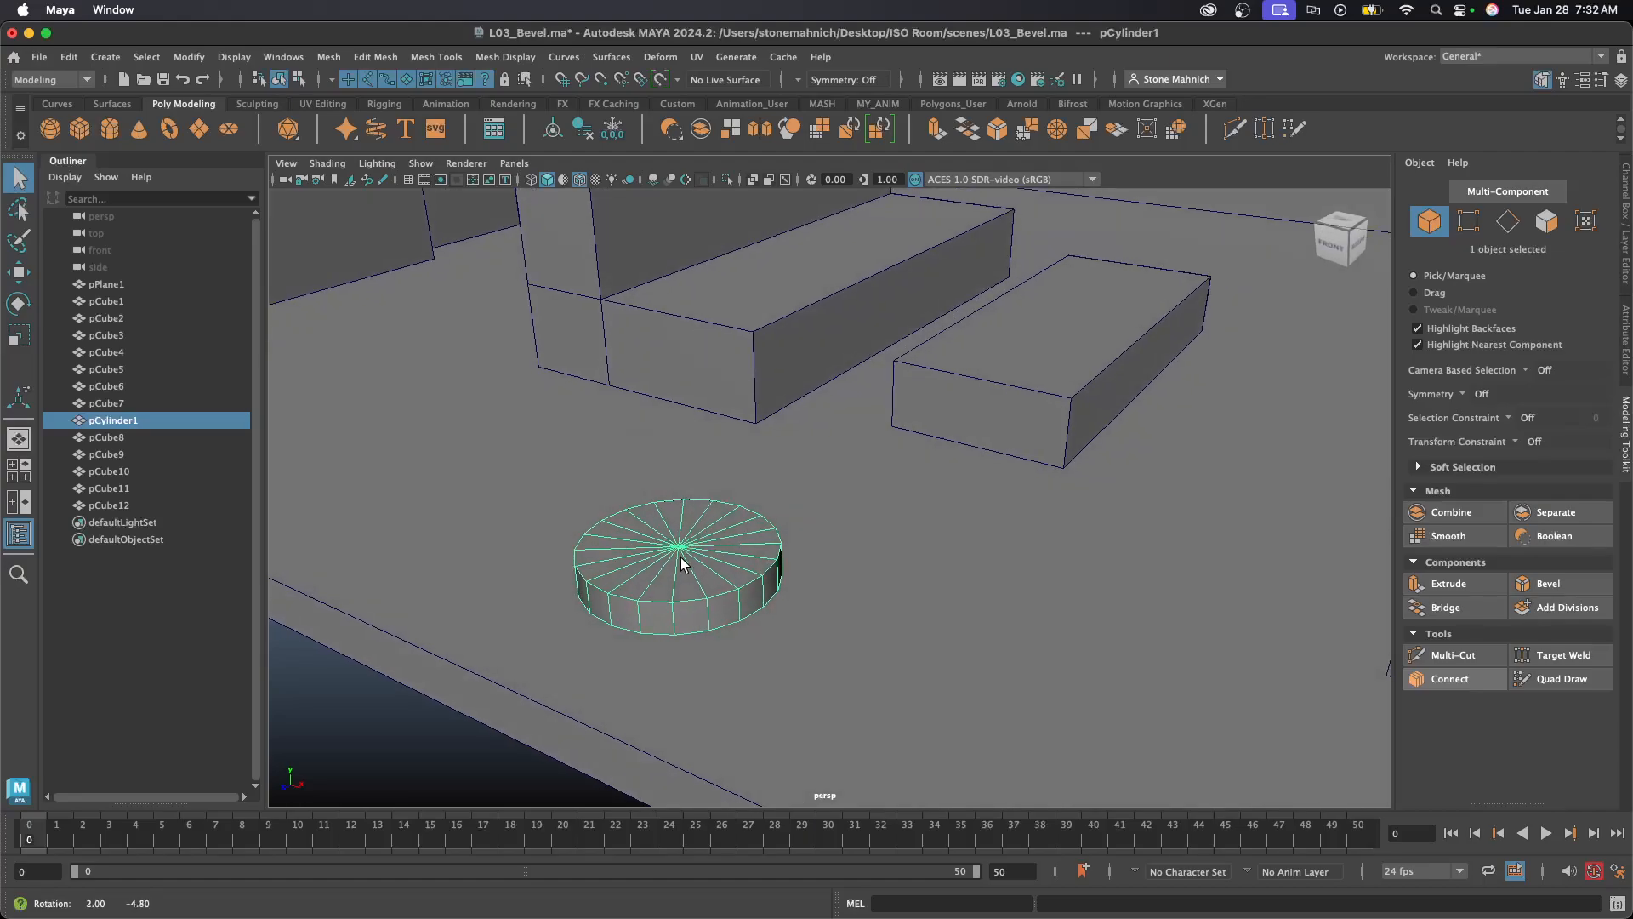
alt+middle_drag(681, 558, 756, 535)
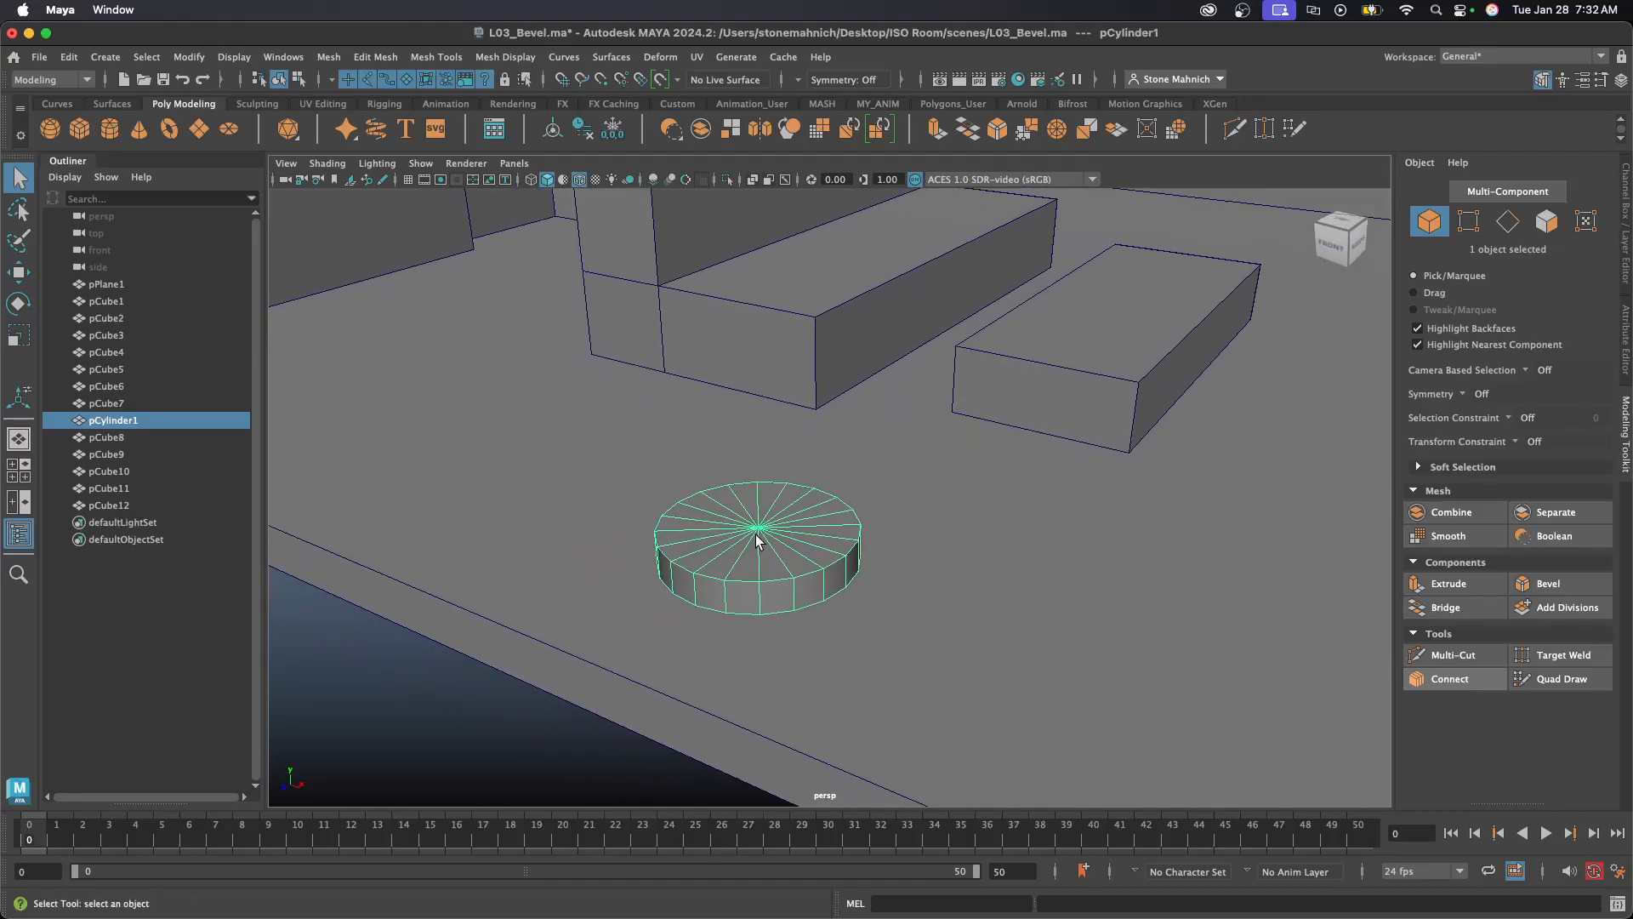
click(726, 180)
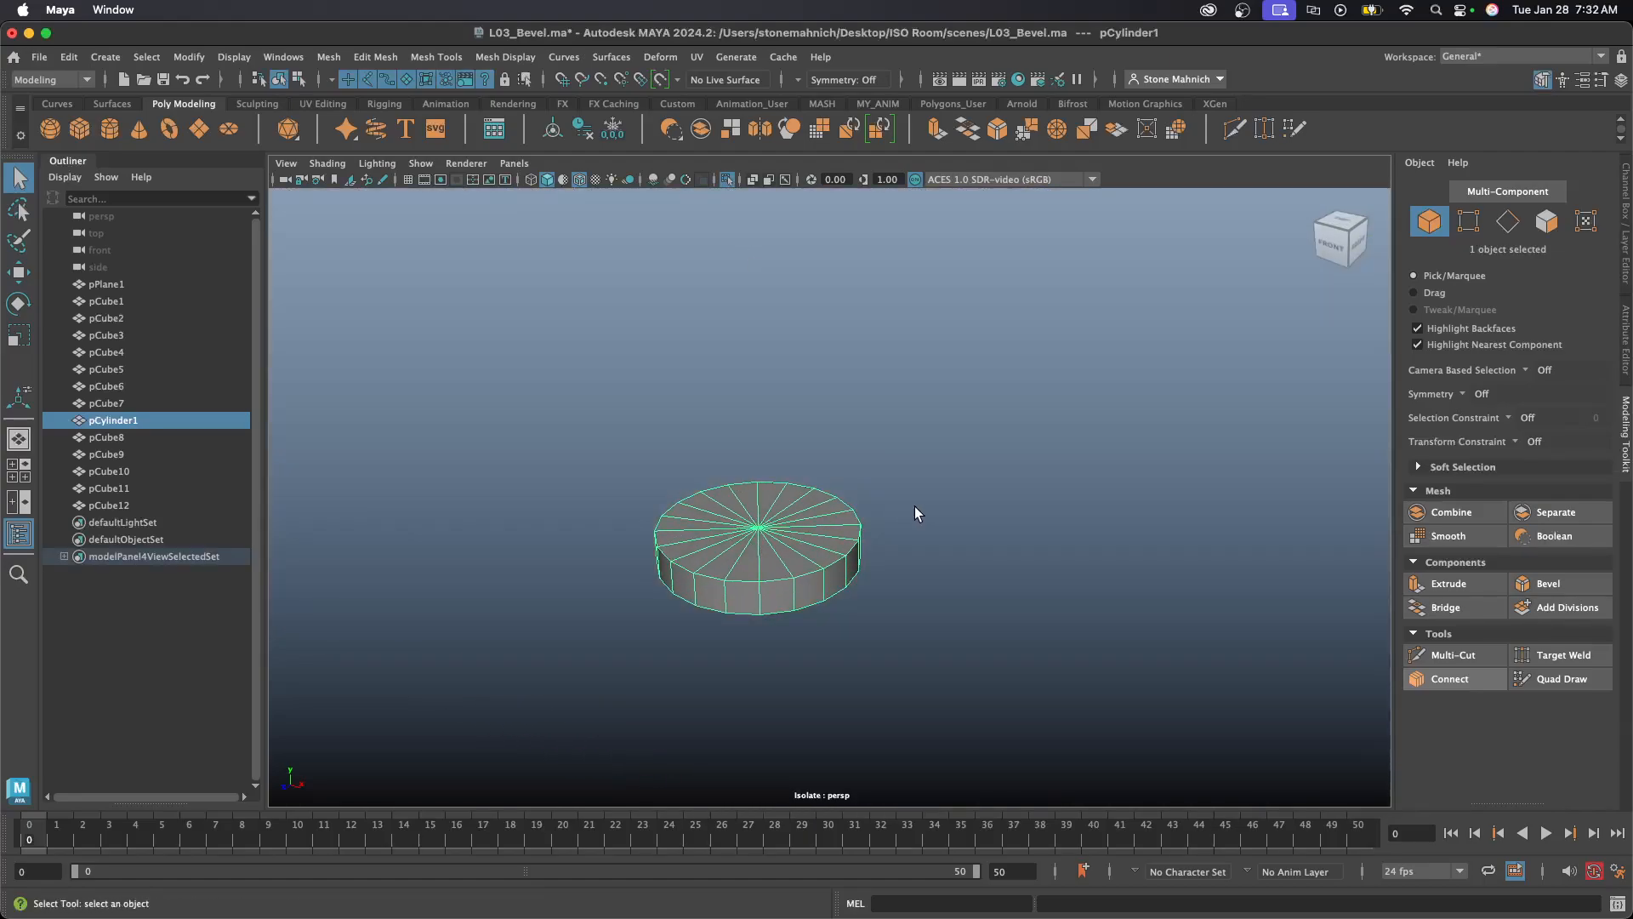
alt+drag(820, 526, 820, 533)
scroll(737, 555, up, 3)
alt+middle_drag(728, 550, 771, 512)
alt+drag(771, 512, 770, 528)
scroll(763, 504, up, 4)
alt+middle_drag(763, 504, 793, 488)
alt+drag(794, 498, 794, 517)
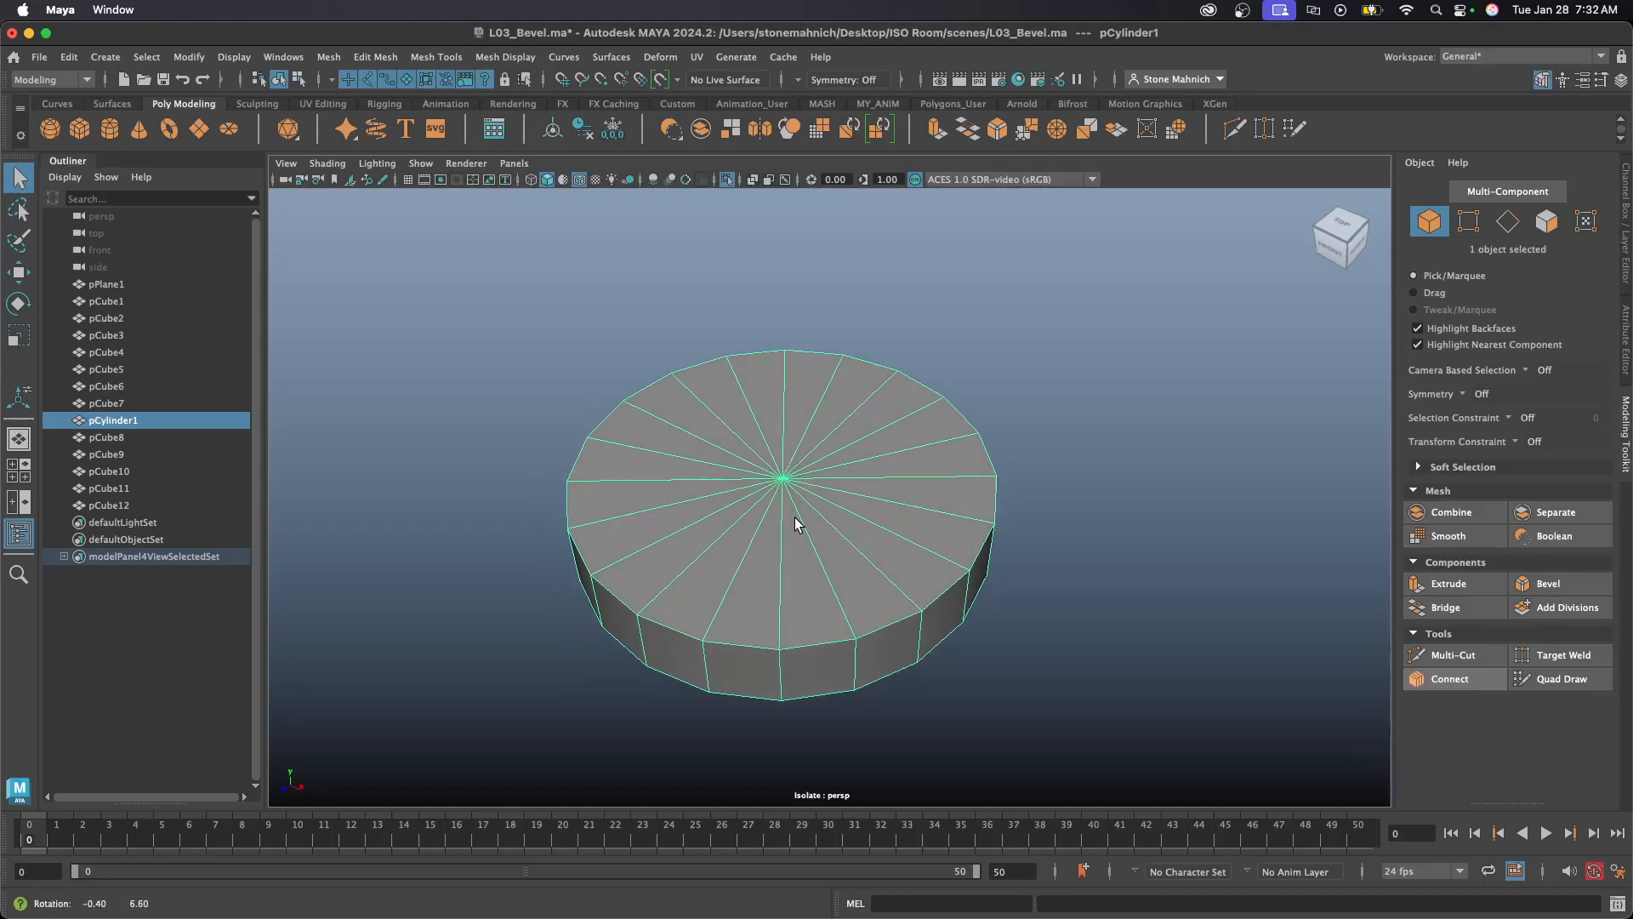
alt+middle_drag(775, 506, 819, 506)
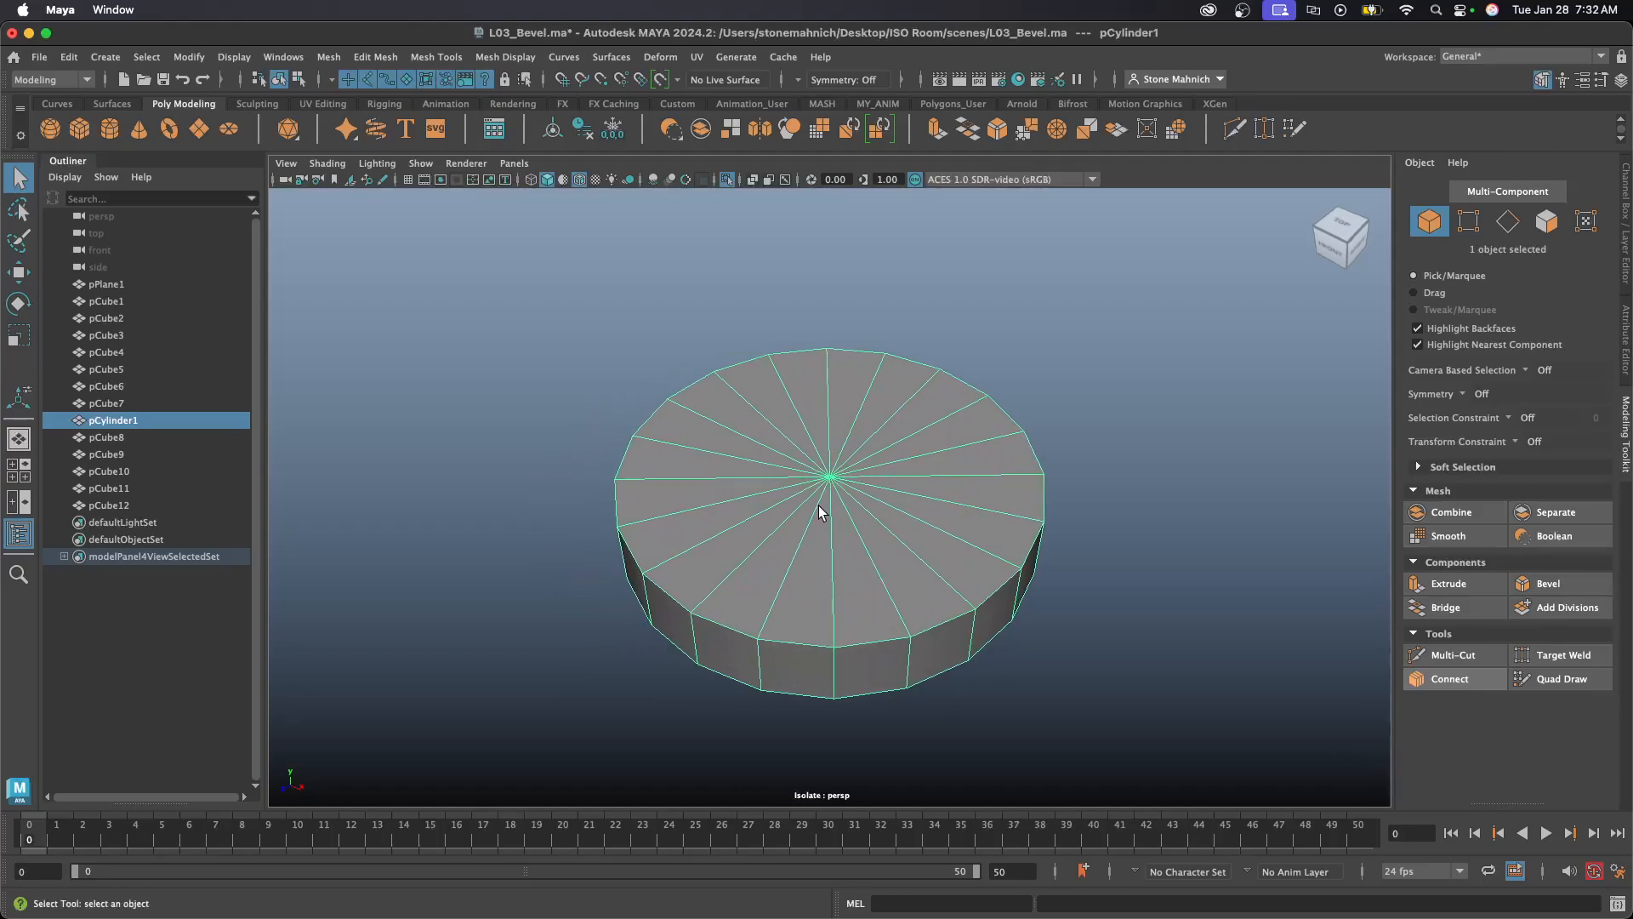
click(1551, 222)
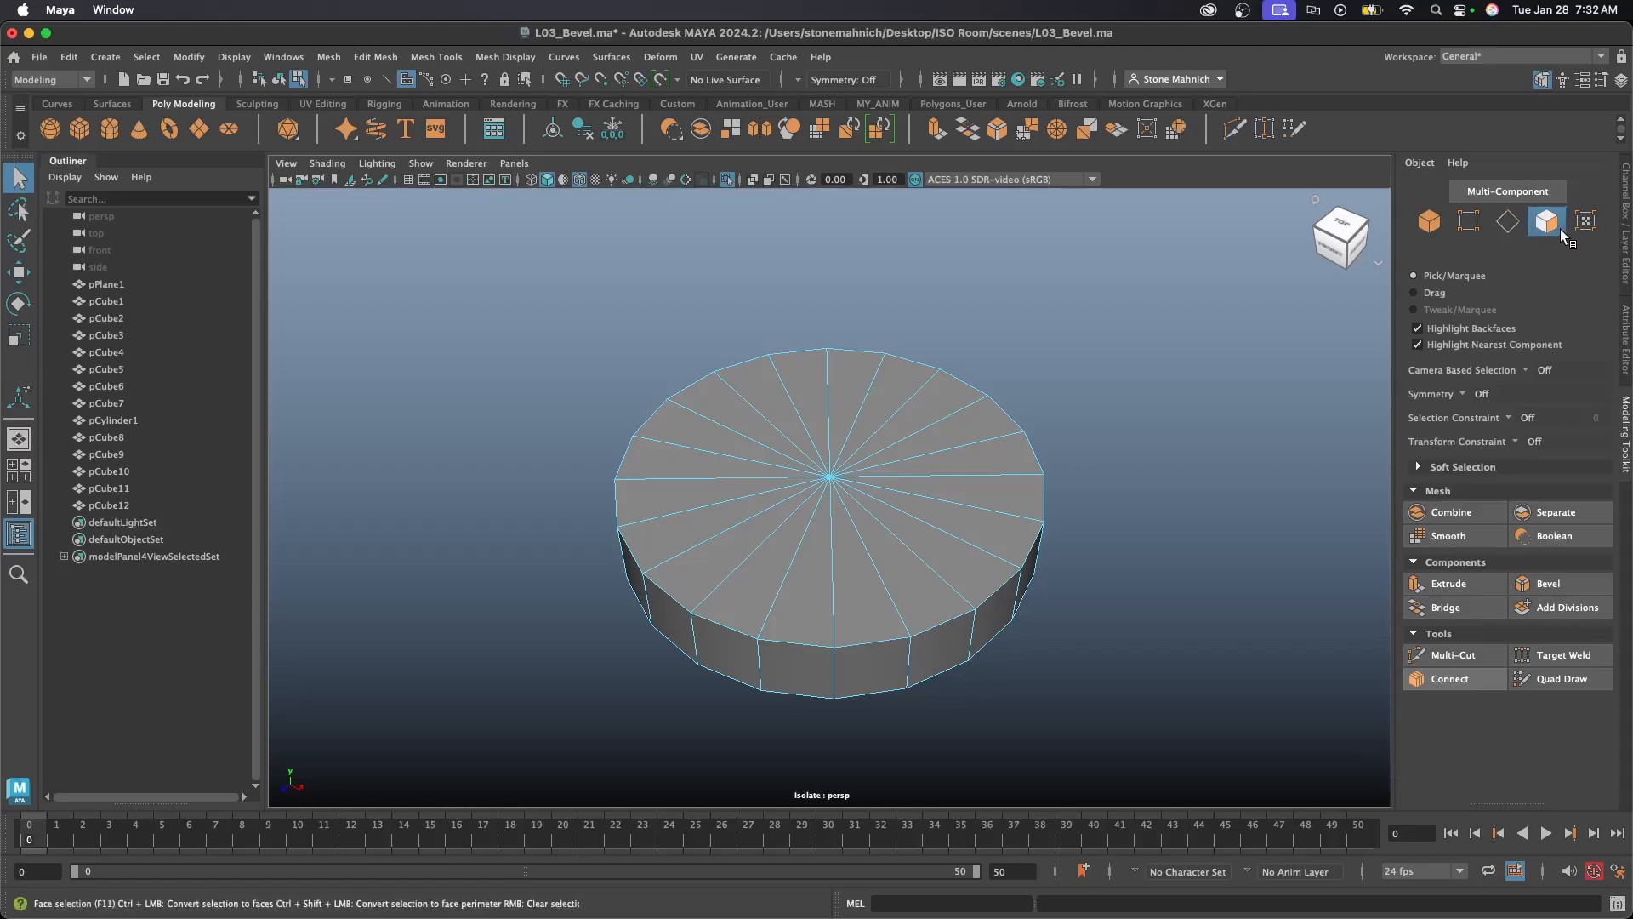
click(933, 509)
click(872, 578)
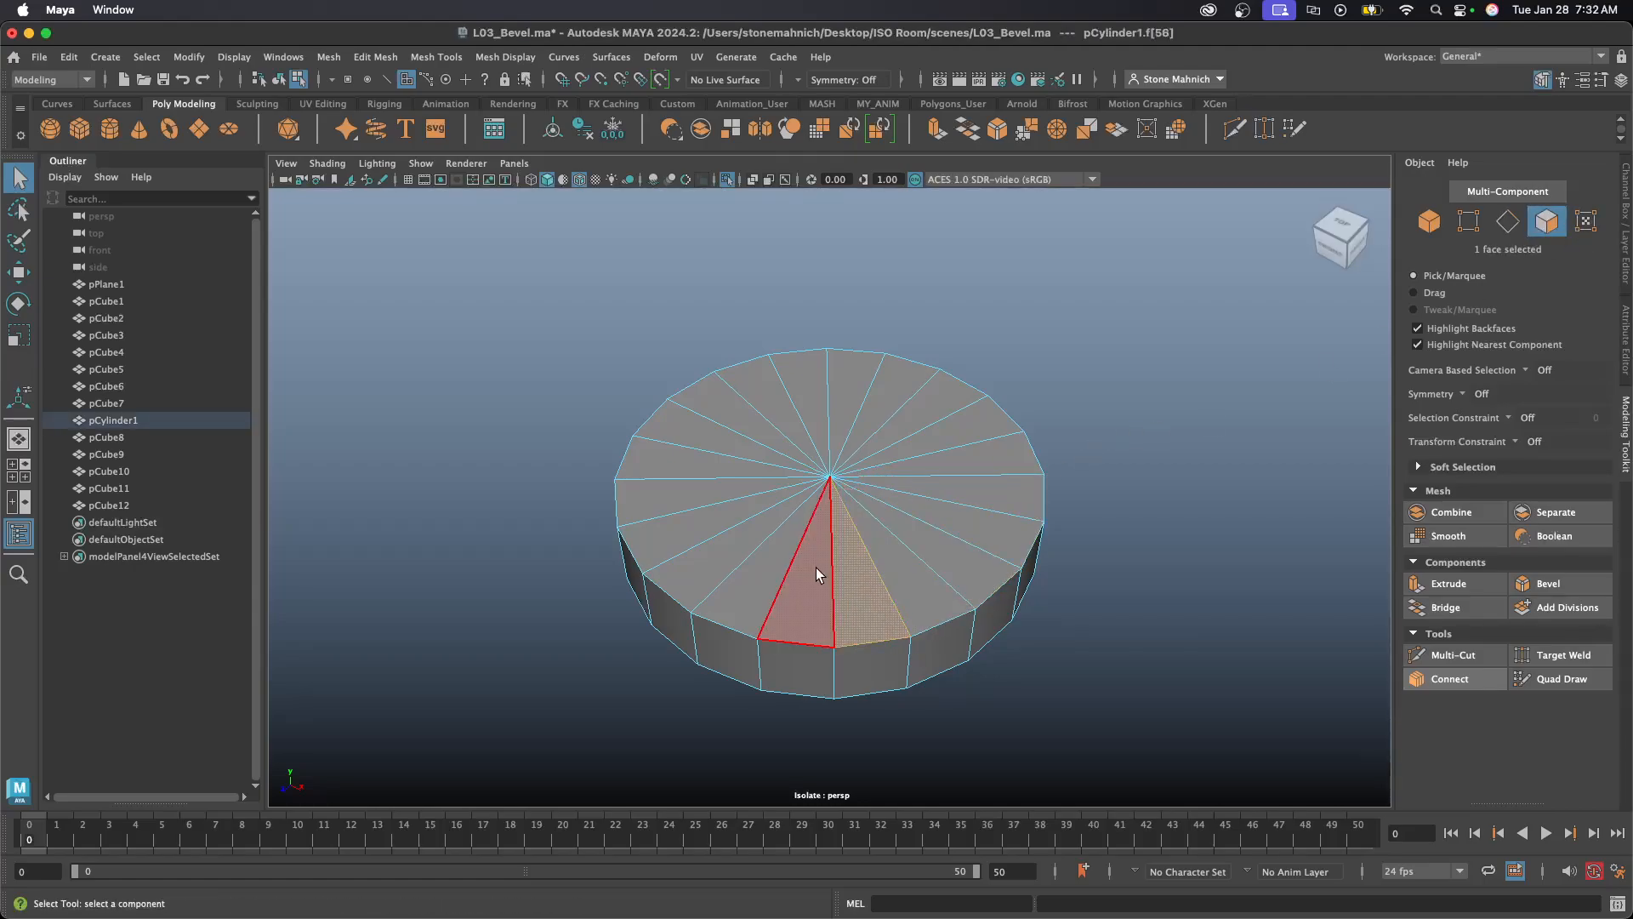
click(772, 568)
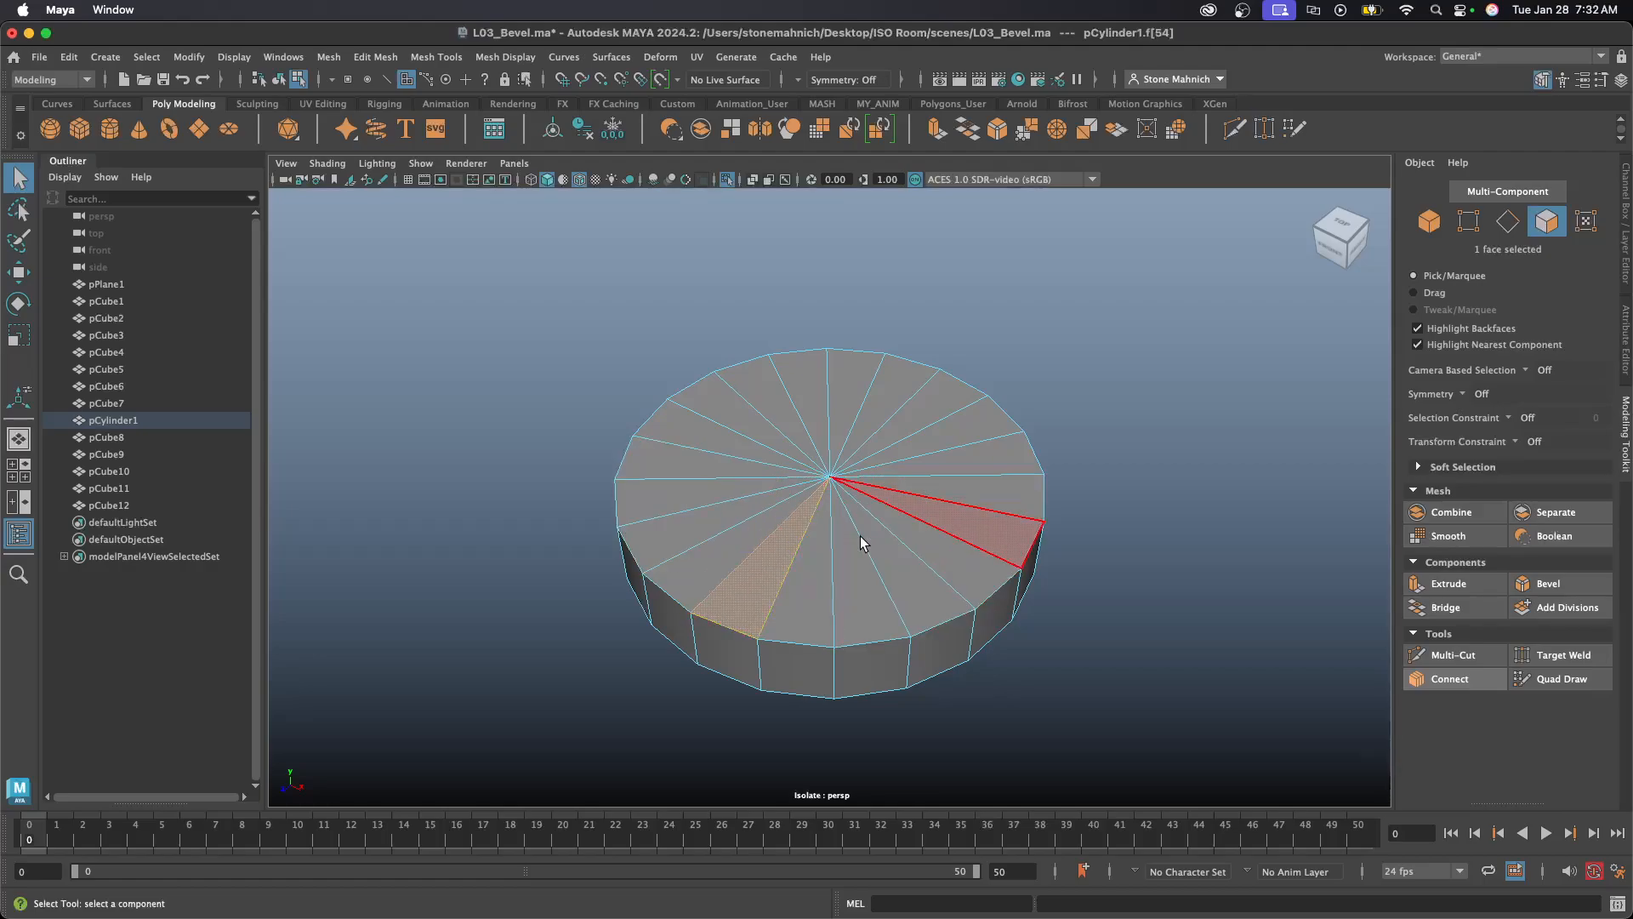
click(1085, 420)
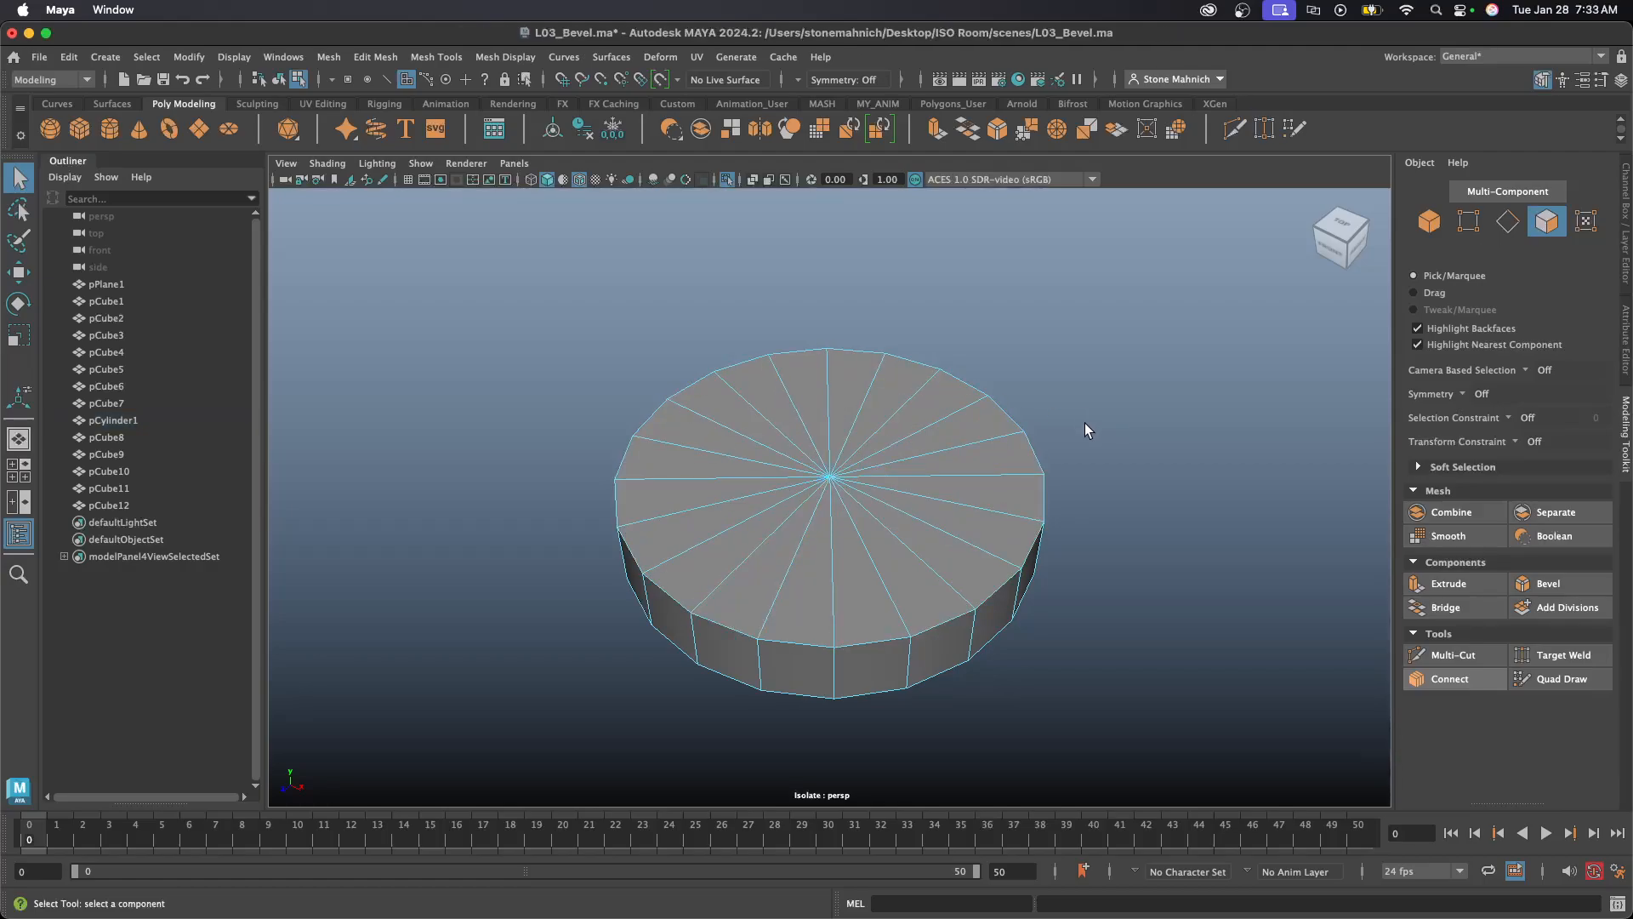
- Select all triangular faces of the cylinder's top cap and extrude them with an inset offset of 0.197
click(947, 487)
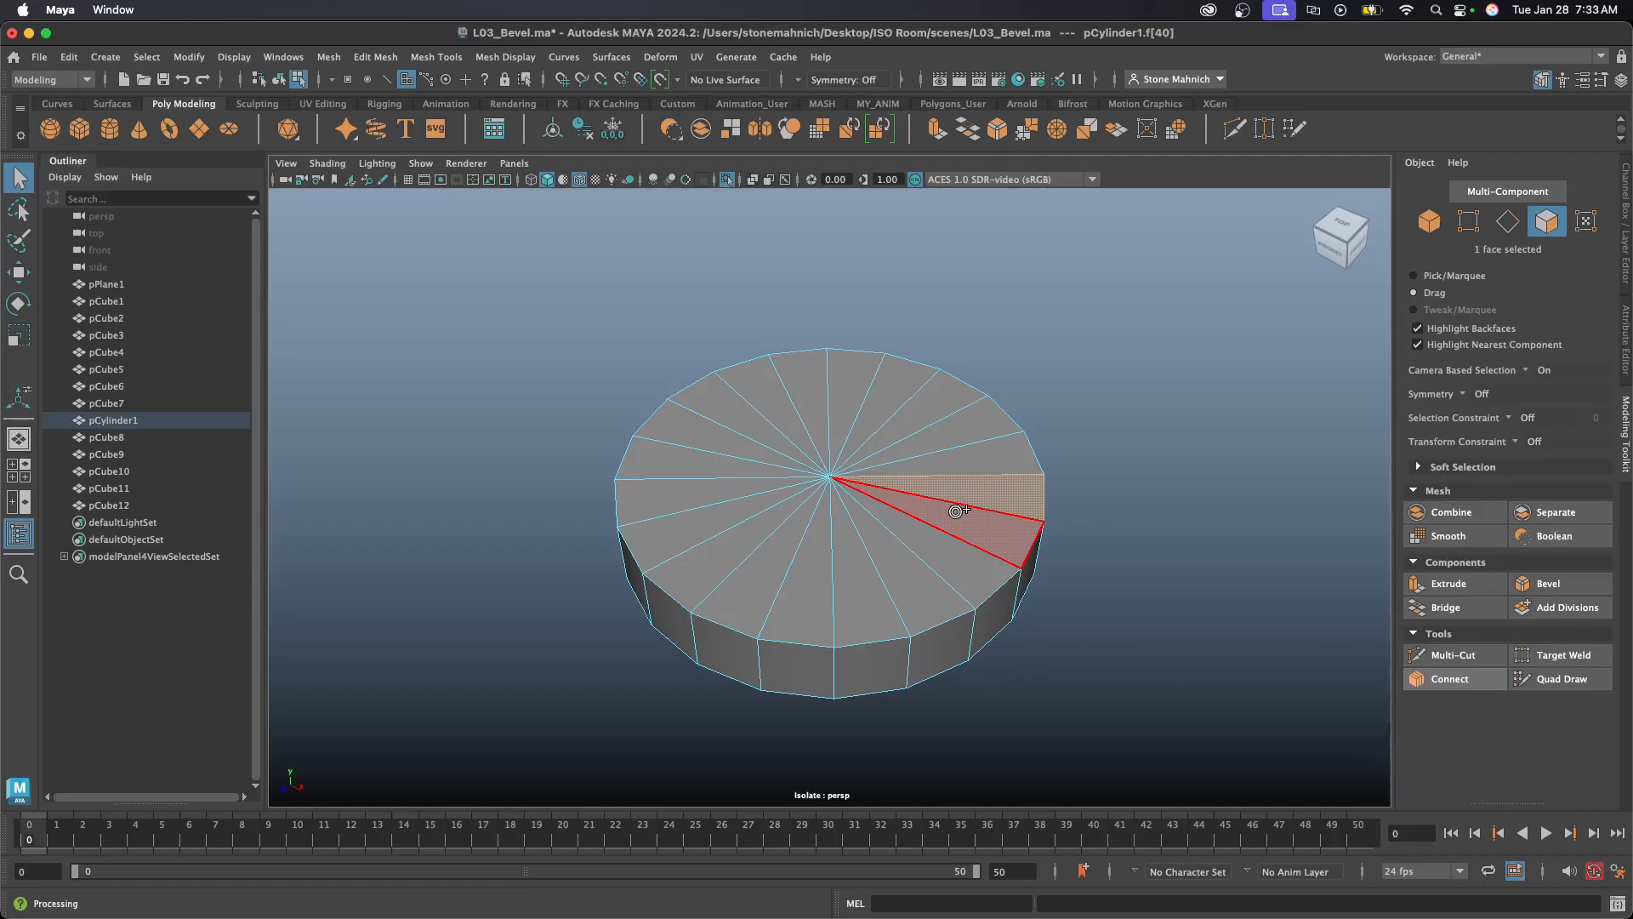
mouse_move(956, 515)
mouse_down()
mouse_move(851, 531)
mouse_move(795, 441)
mouse_move(906, 463)
mouse_up()
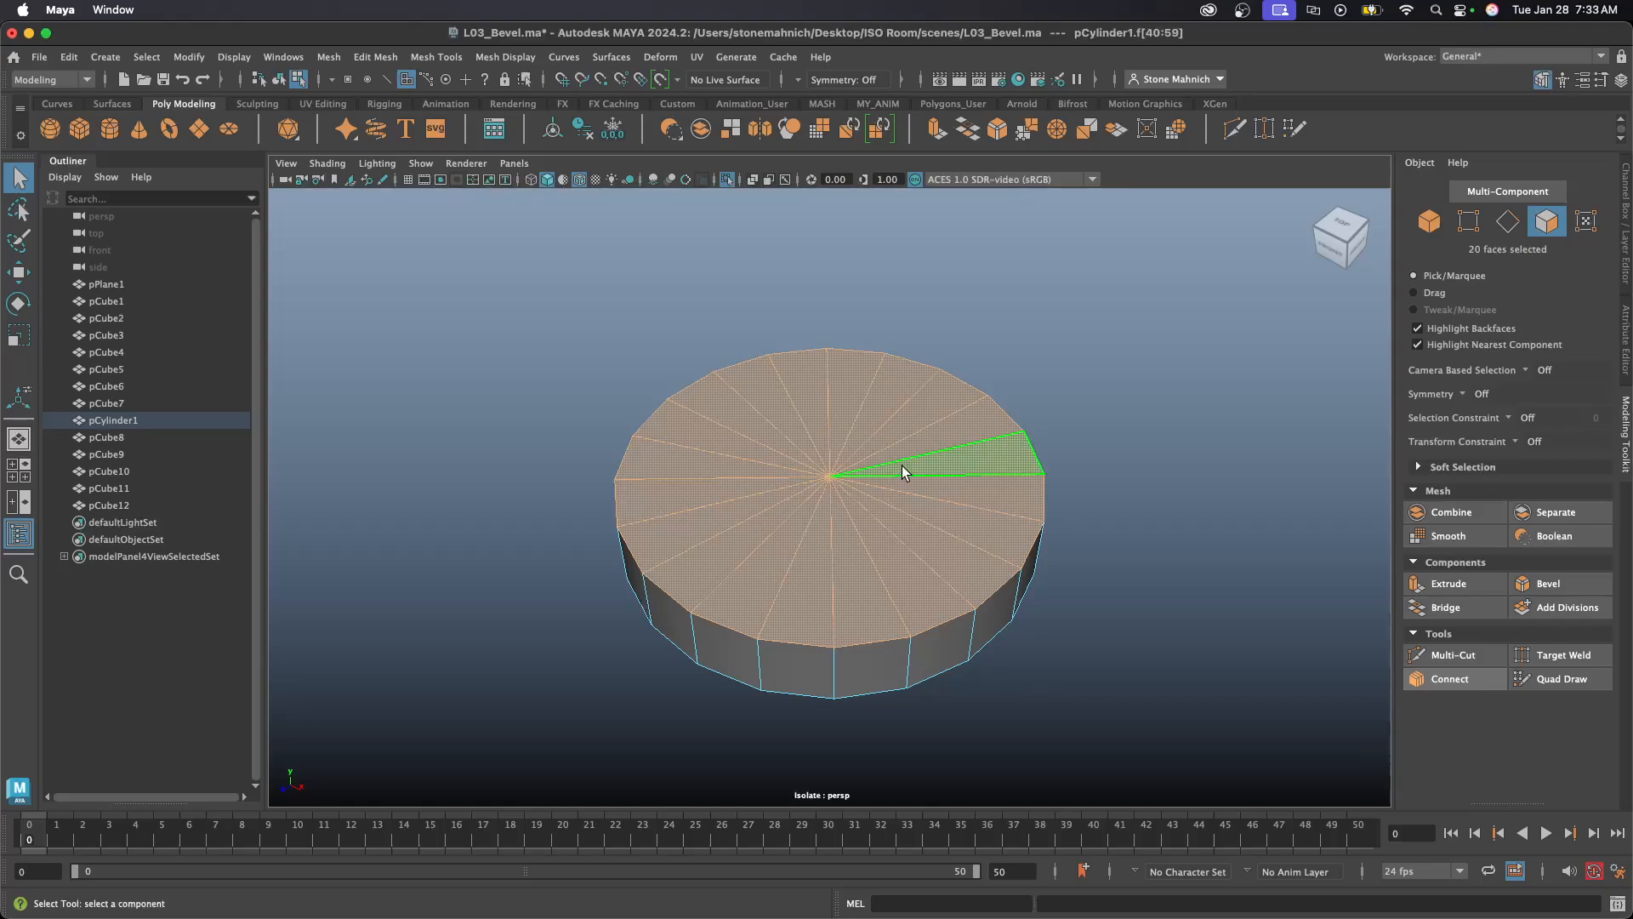
alt+drag(962, 443, 721, 449)
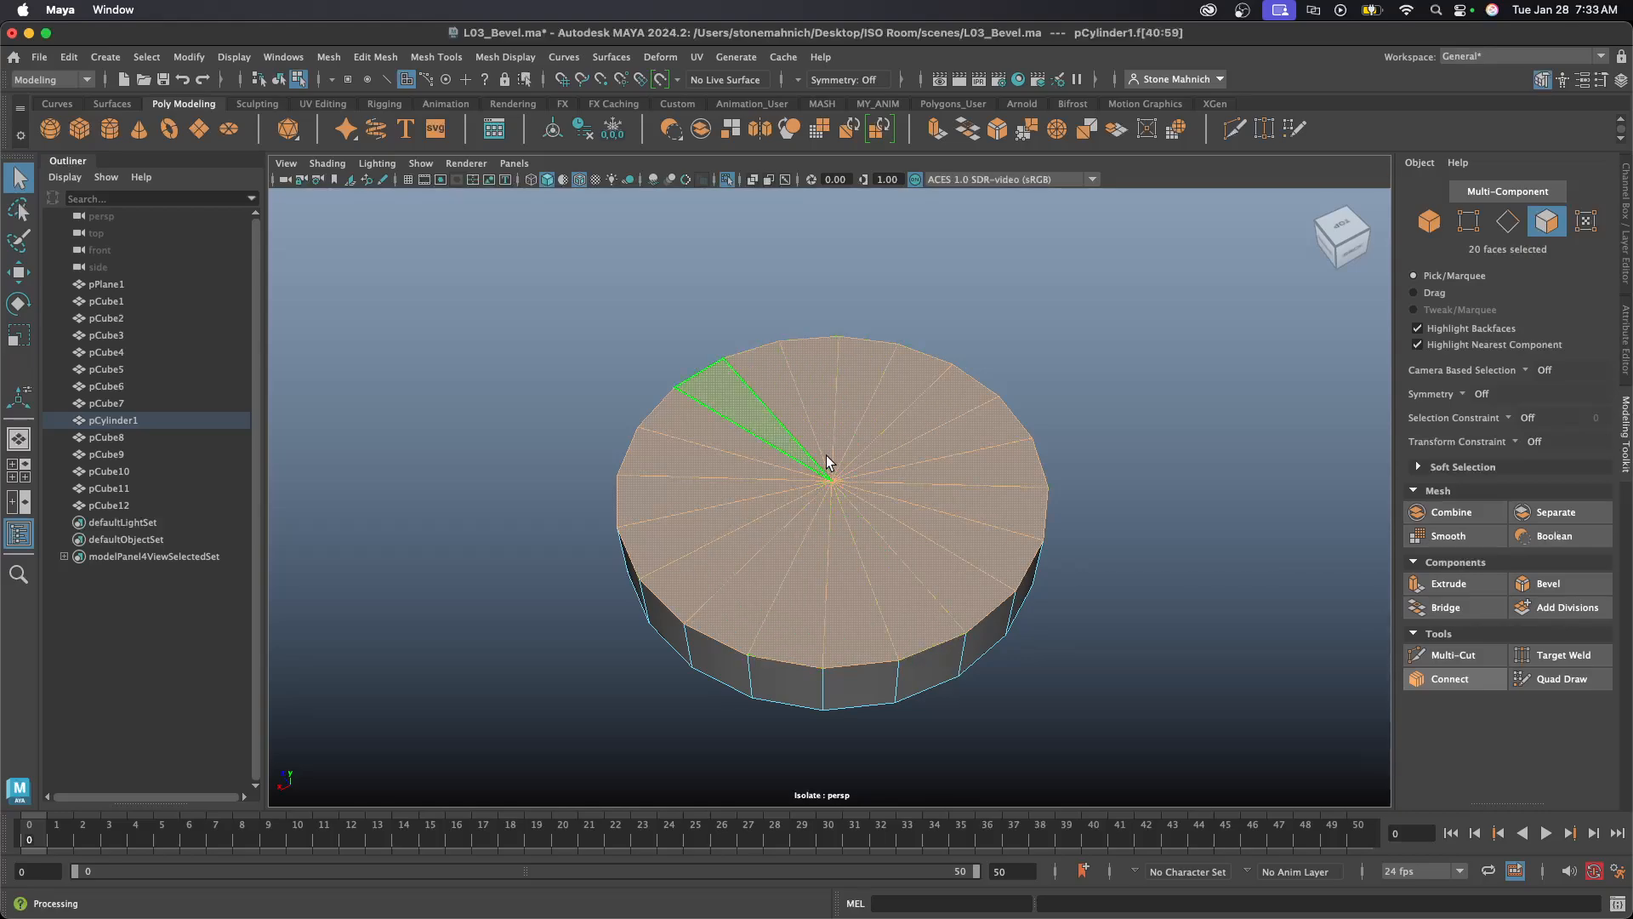
alt+drag(832, 473, 828, 463)
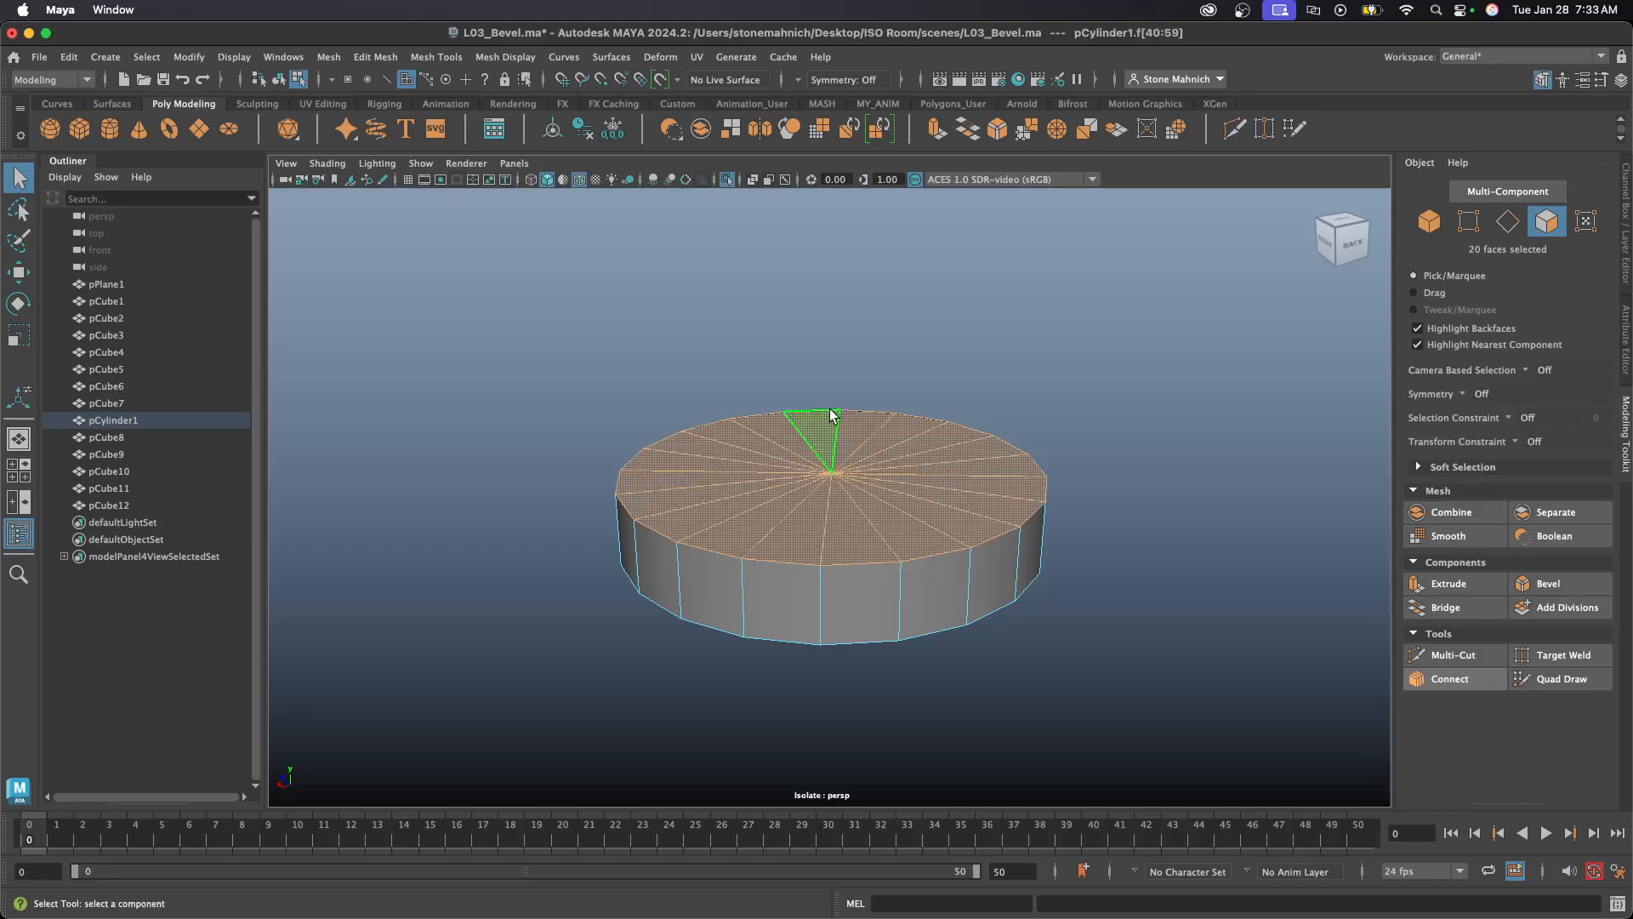
scroll(829, 409, down, 3)
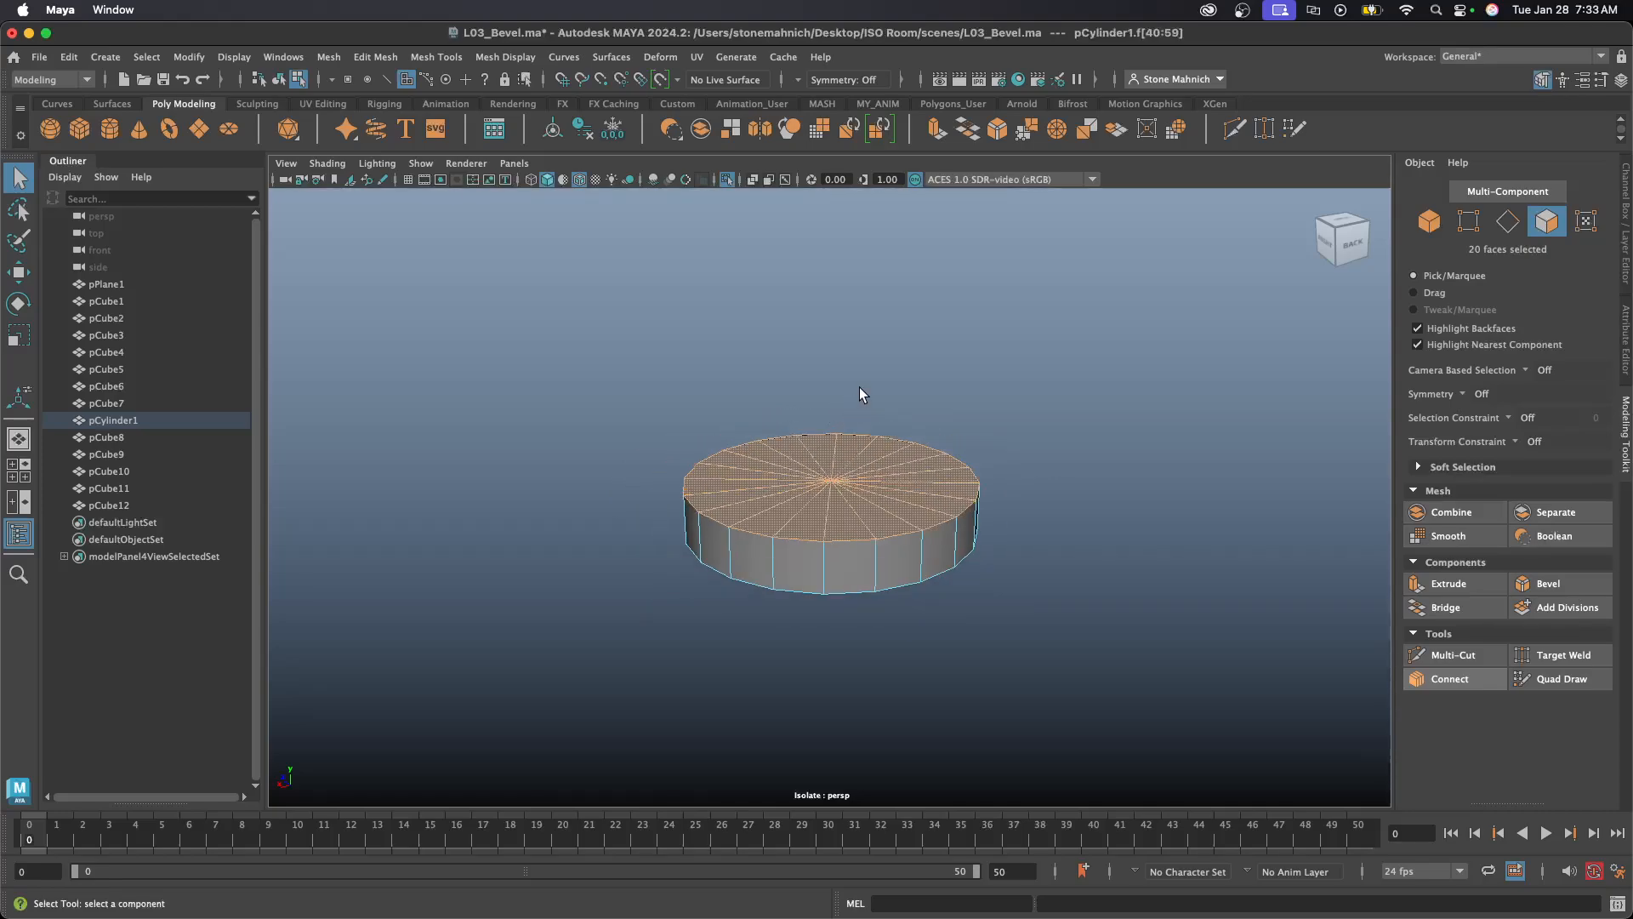
alt+middle_drag(859, 386, 816, 459)
alt+drag(895, 463, 896, 491)
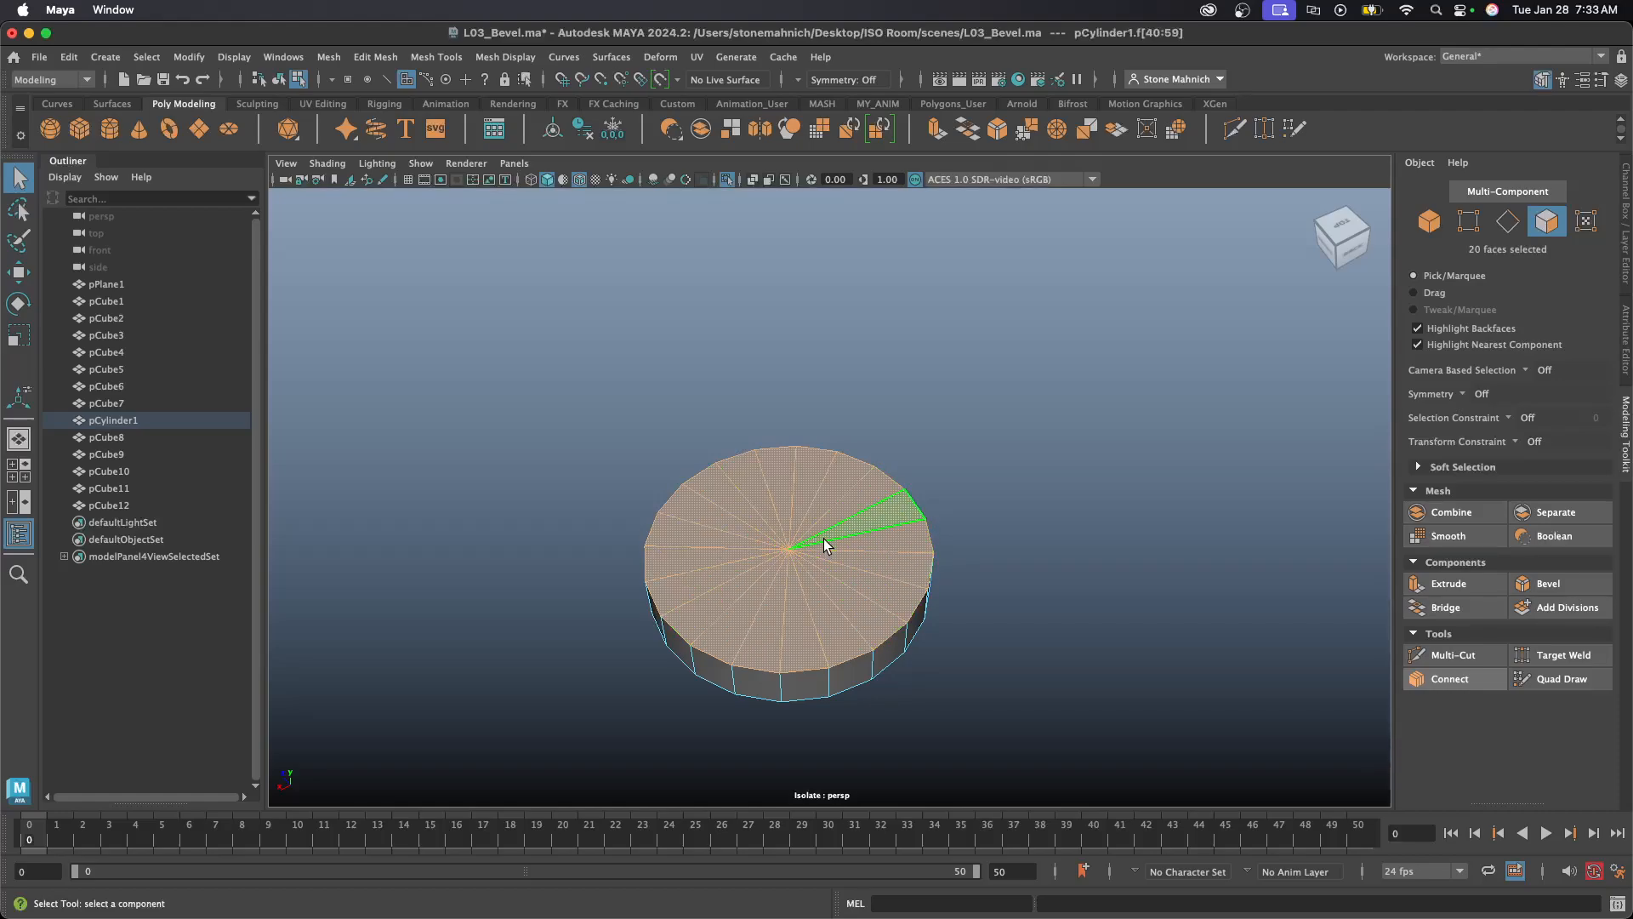
click(1469, 587)
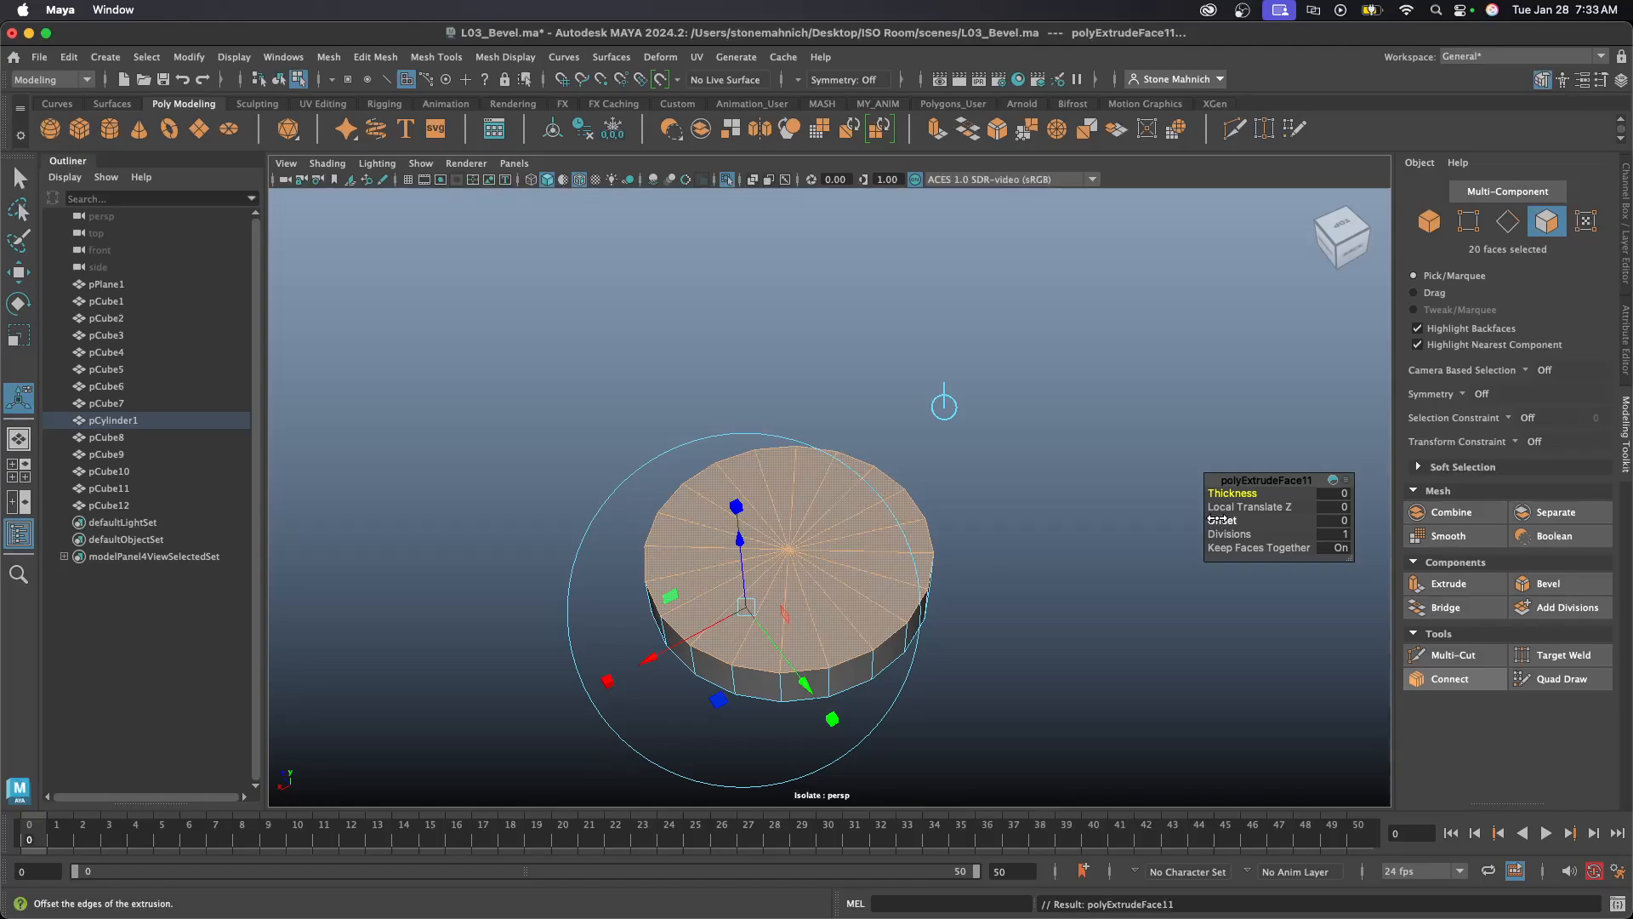
drag(1217, 520, 1388, 513)
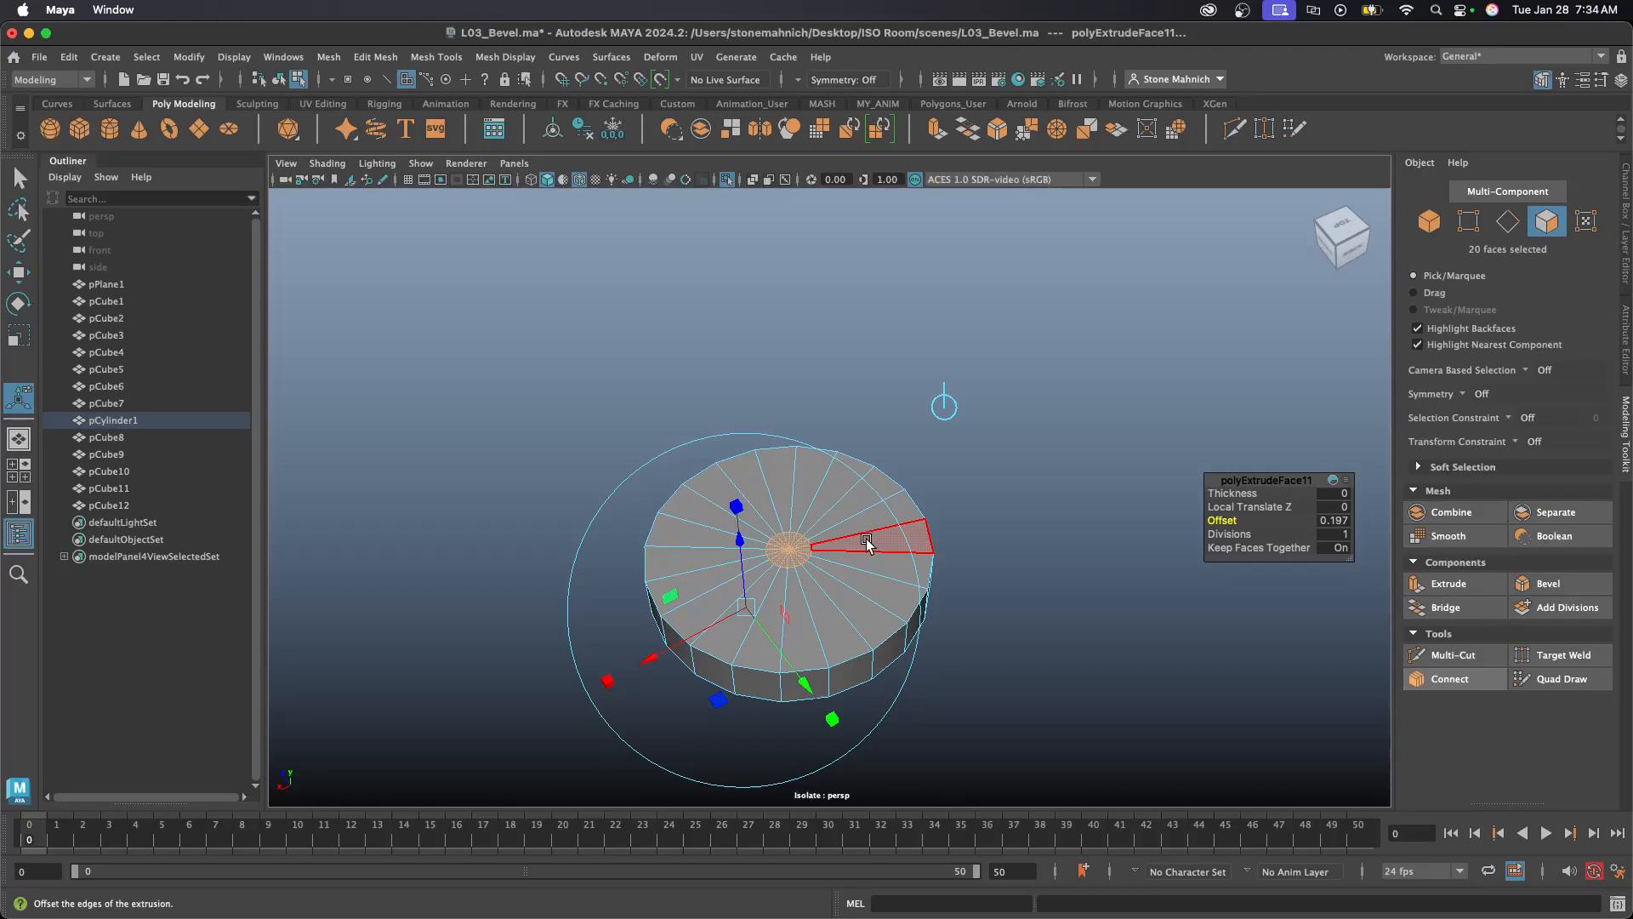
- Extrude the small inset circle upward with a local Z translation of 0.519 to form the table's central post
mouse_move(871, 541)
alt+mouse_down()
mouse_move(776, 539)
mouse_move(857, 550)
alt+mouse_up()
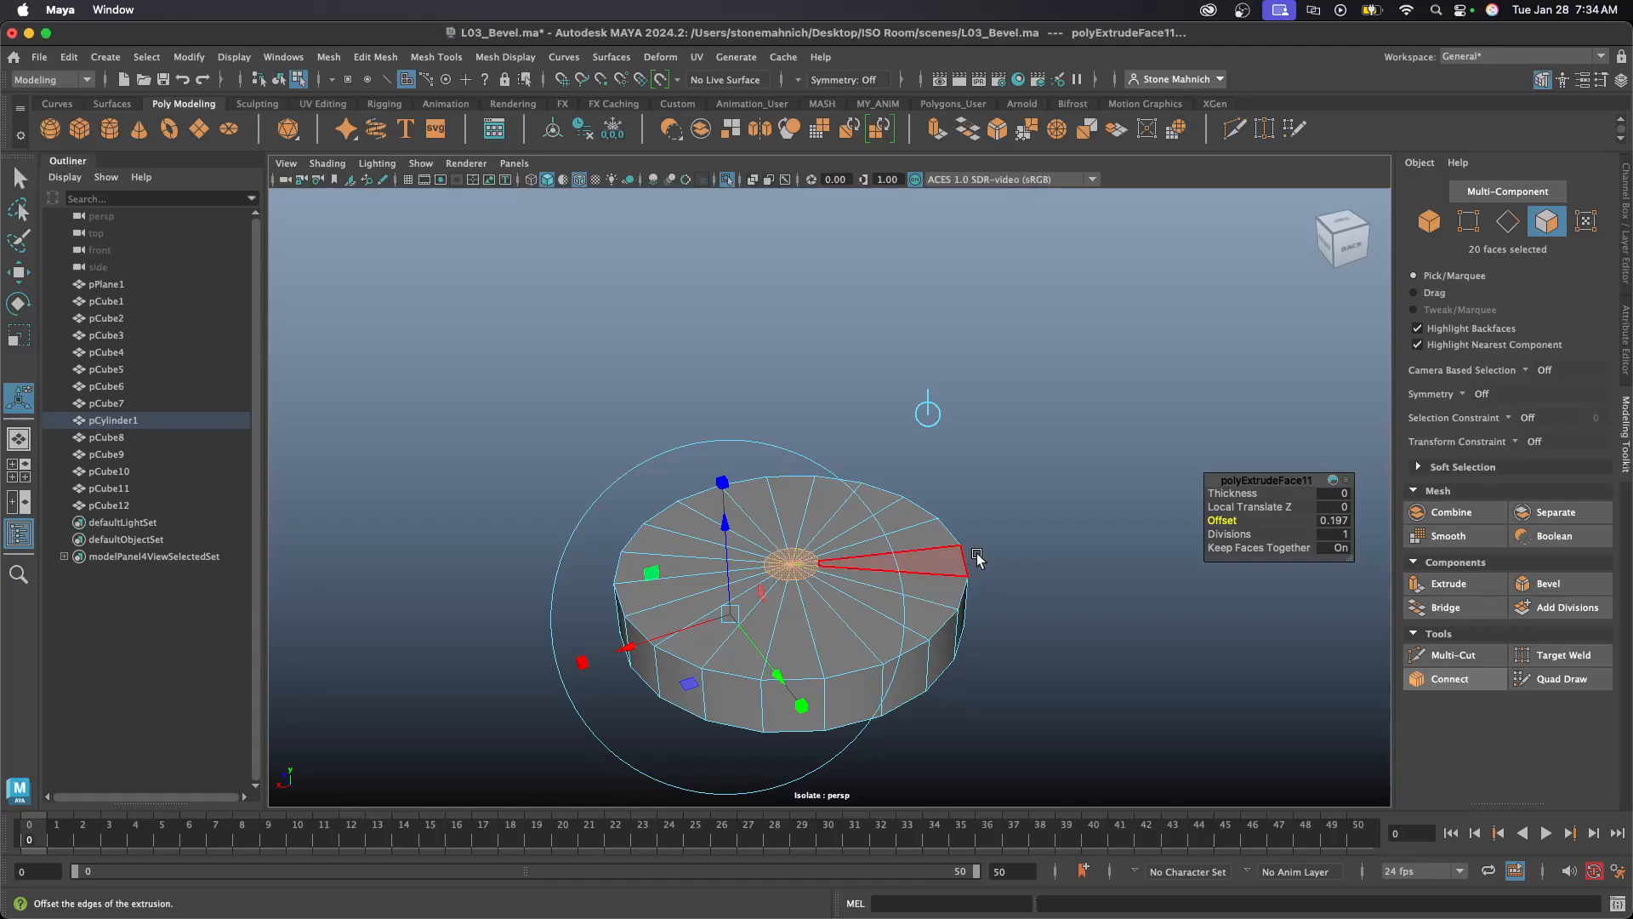
key(ctrl+e)
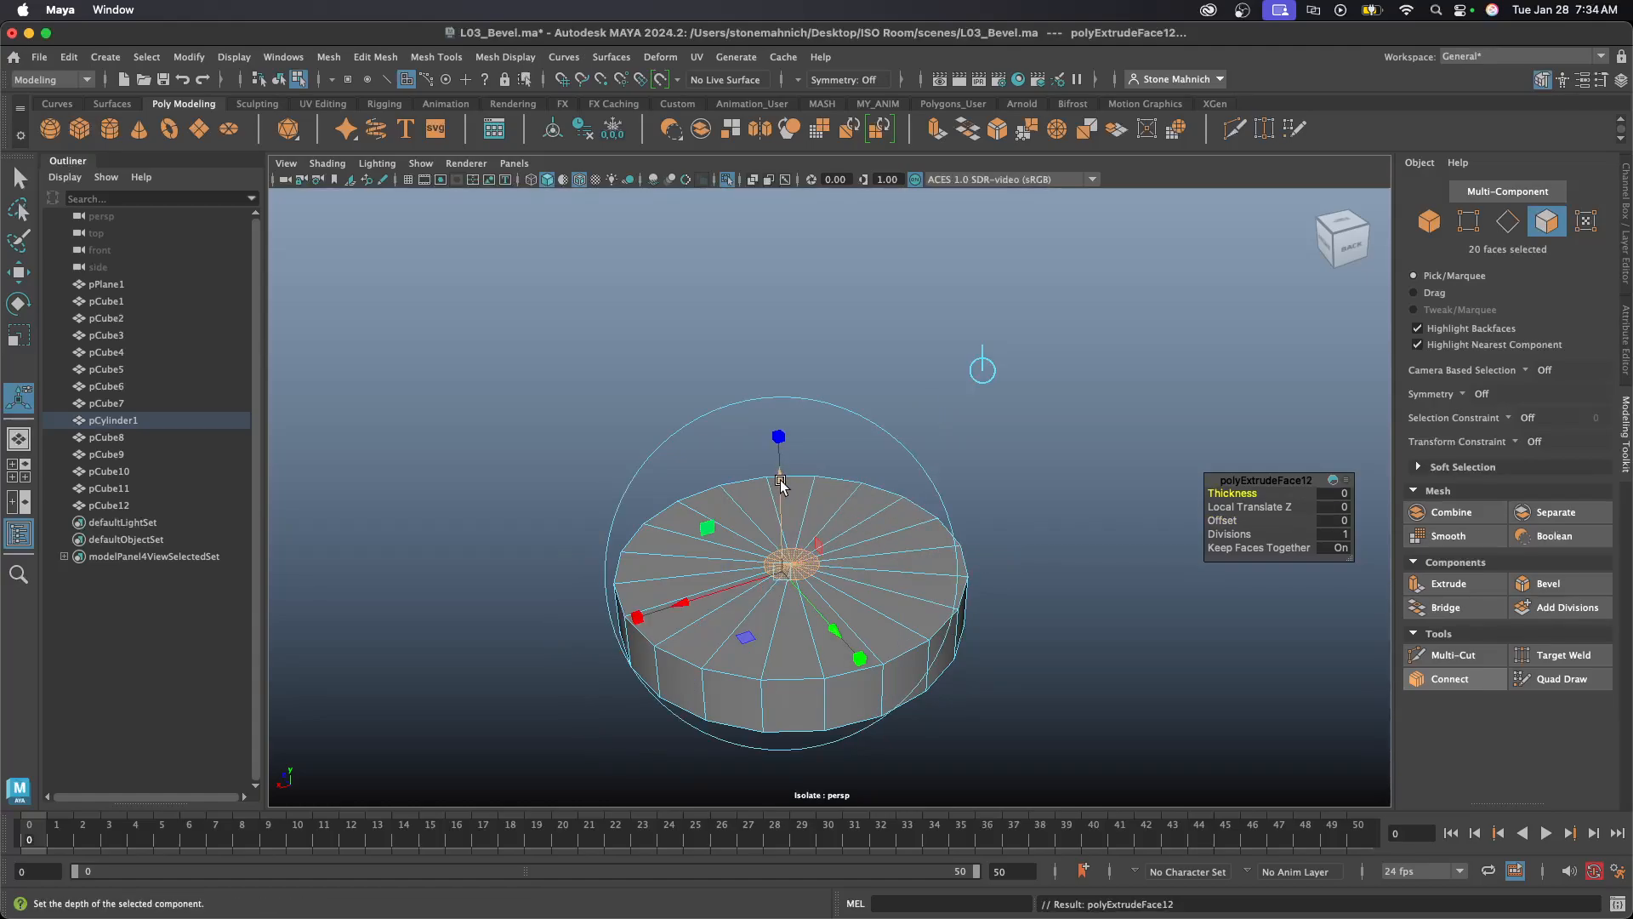
drag(781, 483, 789, 47)
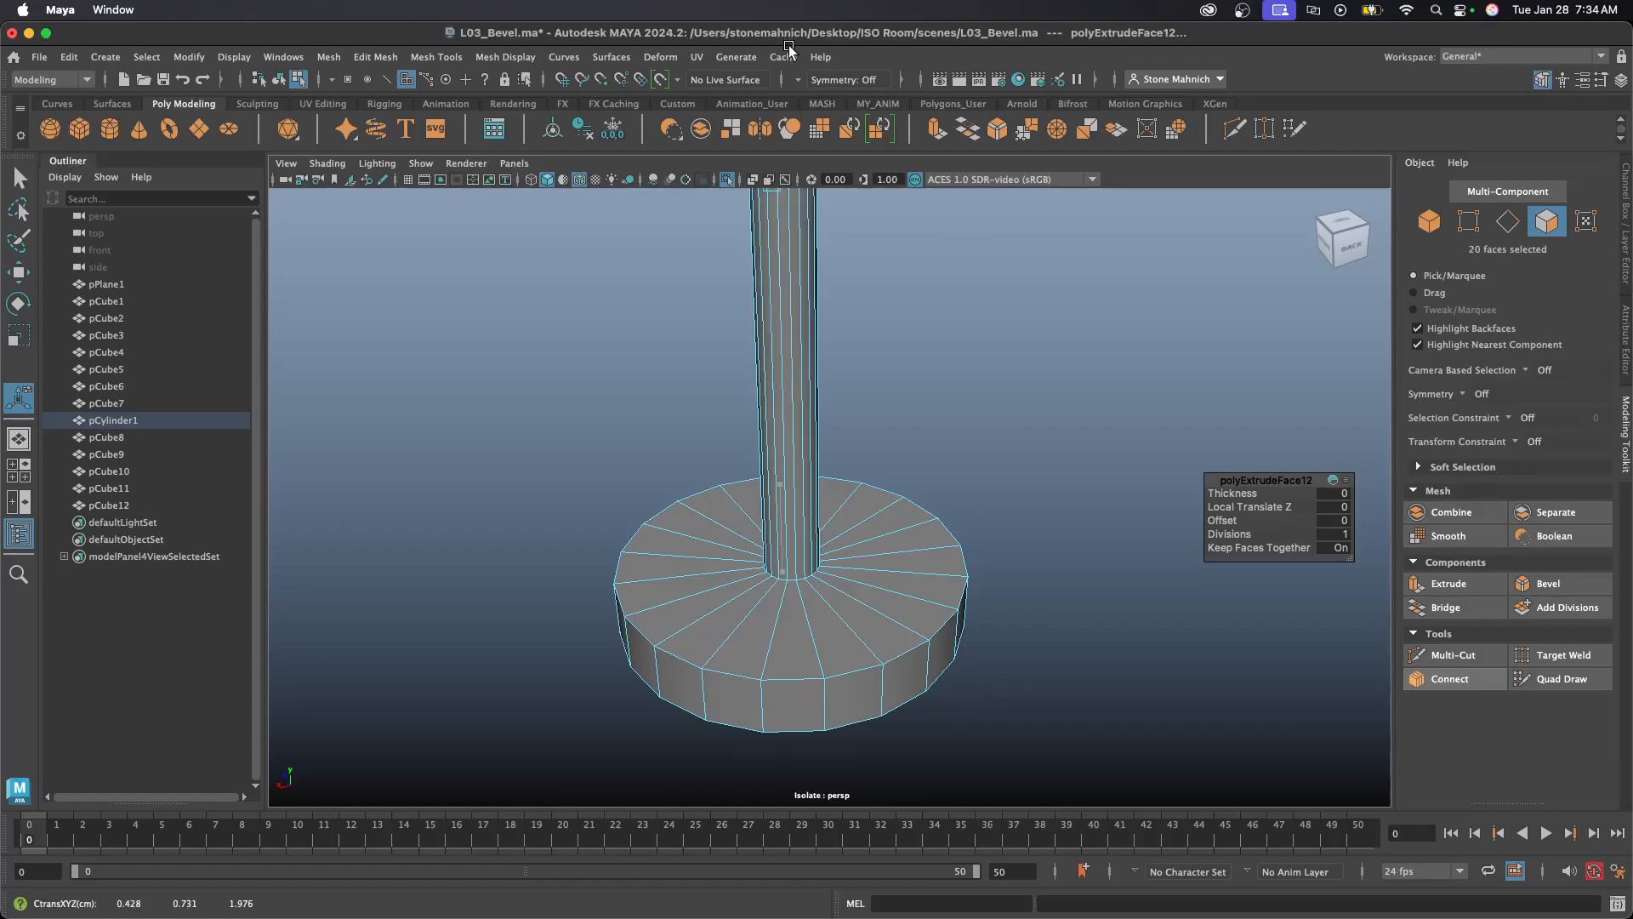
- Extrude the faces on top of the post with an offset of 0.475 to spread them into a wide round disc
key(f)
scroll(837, 356, down, 4)
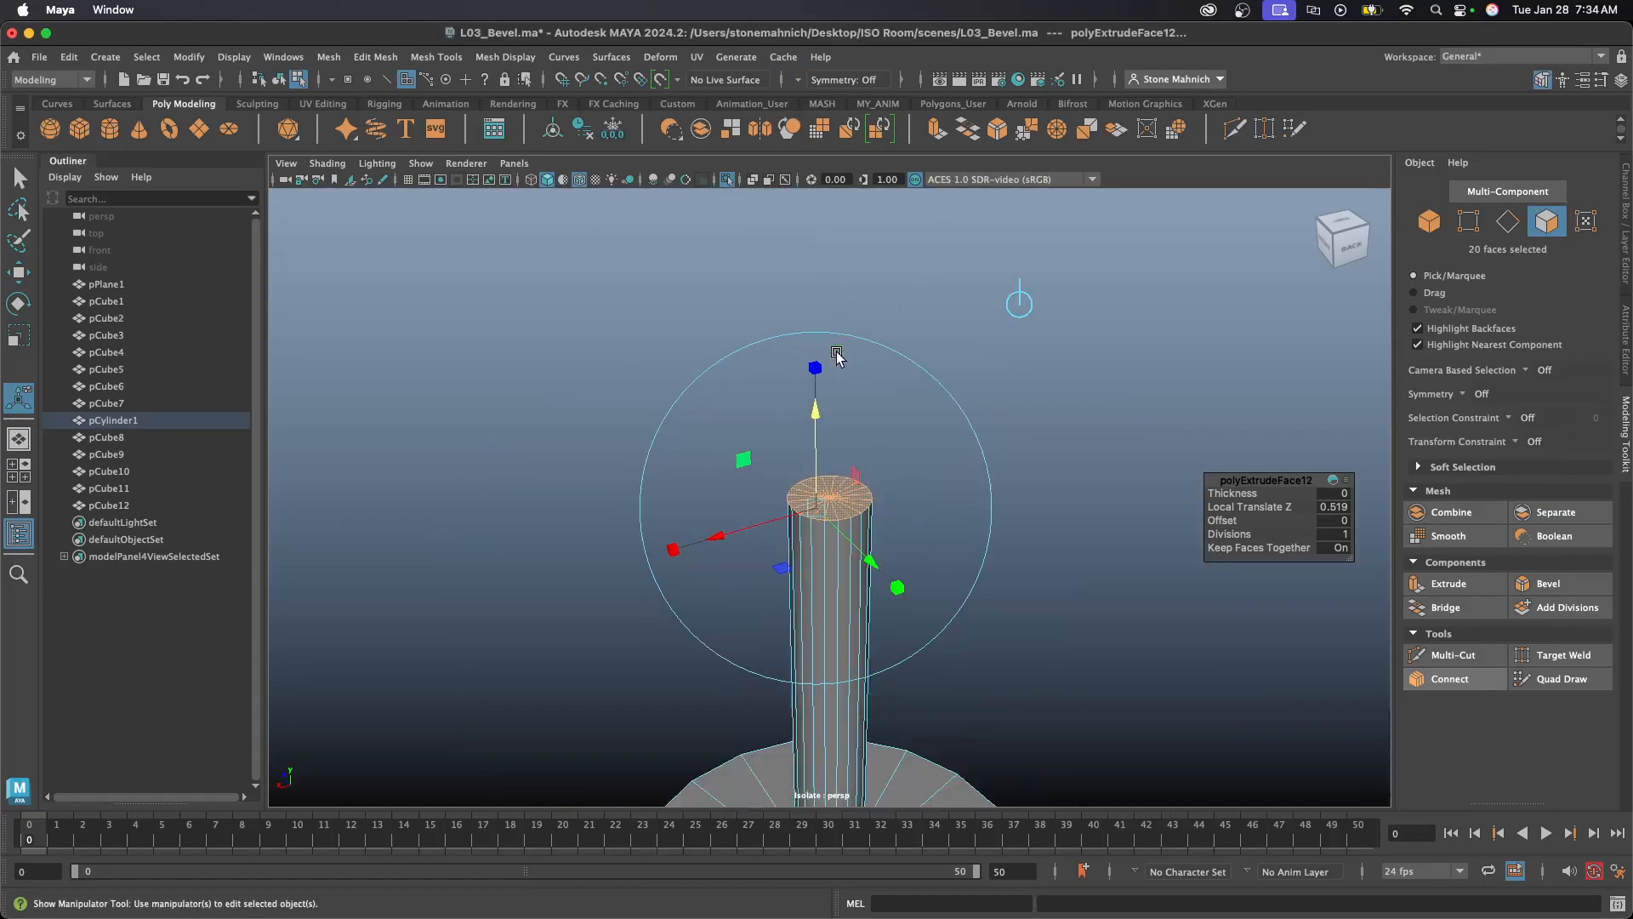
scroll(837, 355, down, 2)
alt+drag(977, 536, 980, 374)
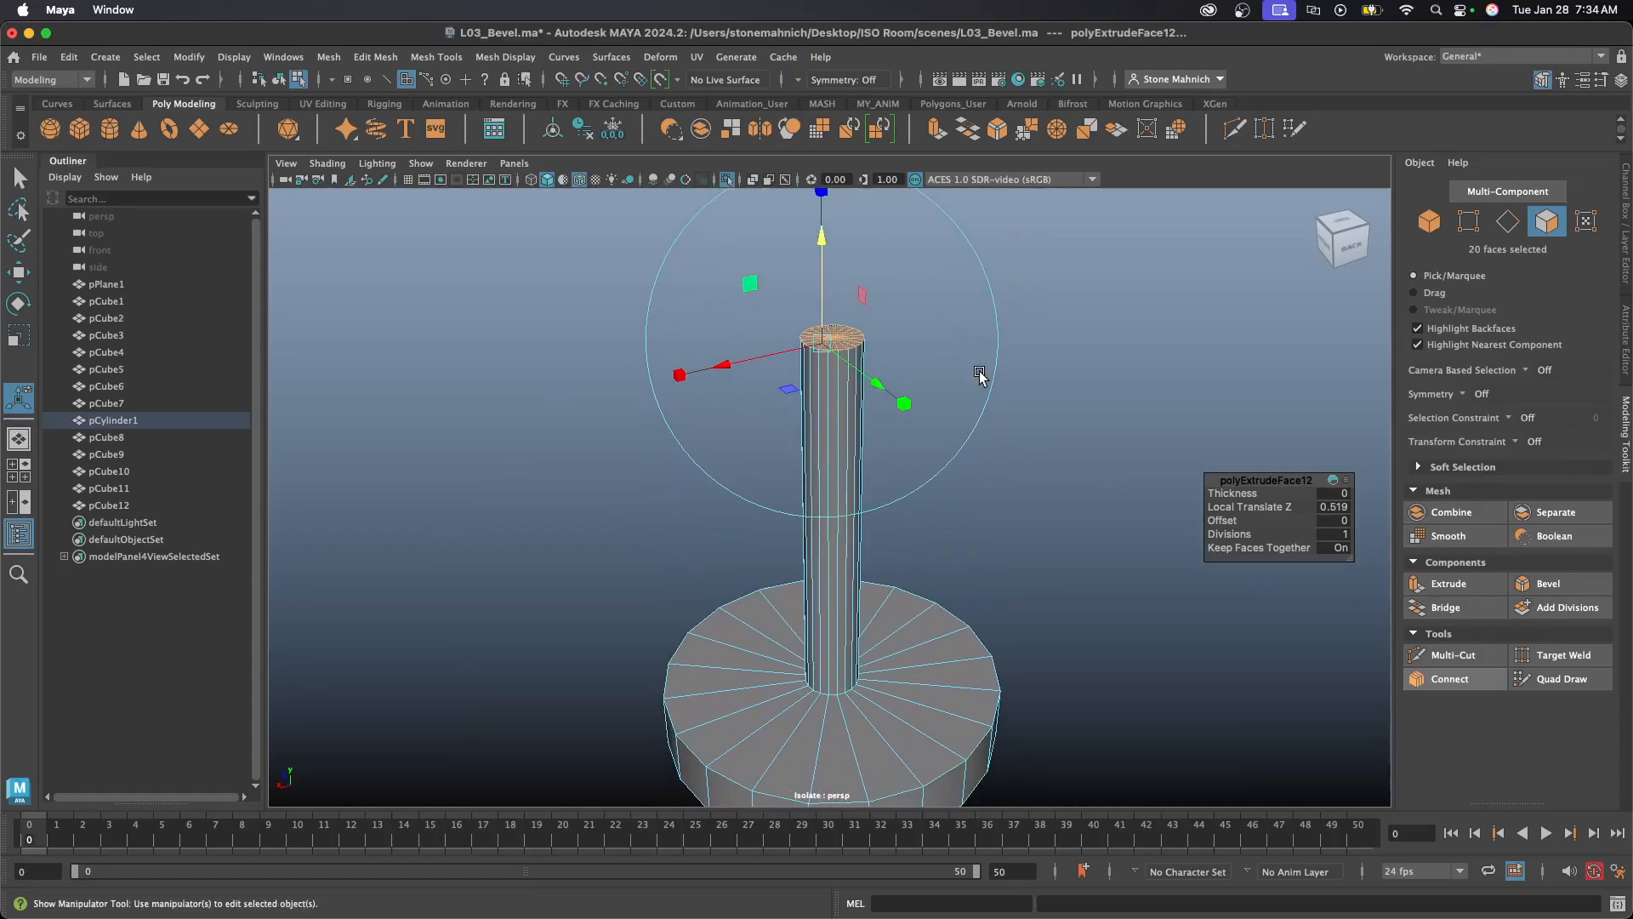
alt+drag(1004, 438, 992, 412)
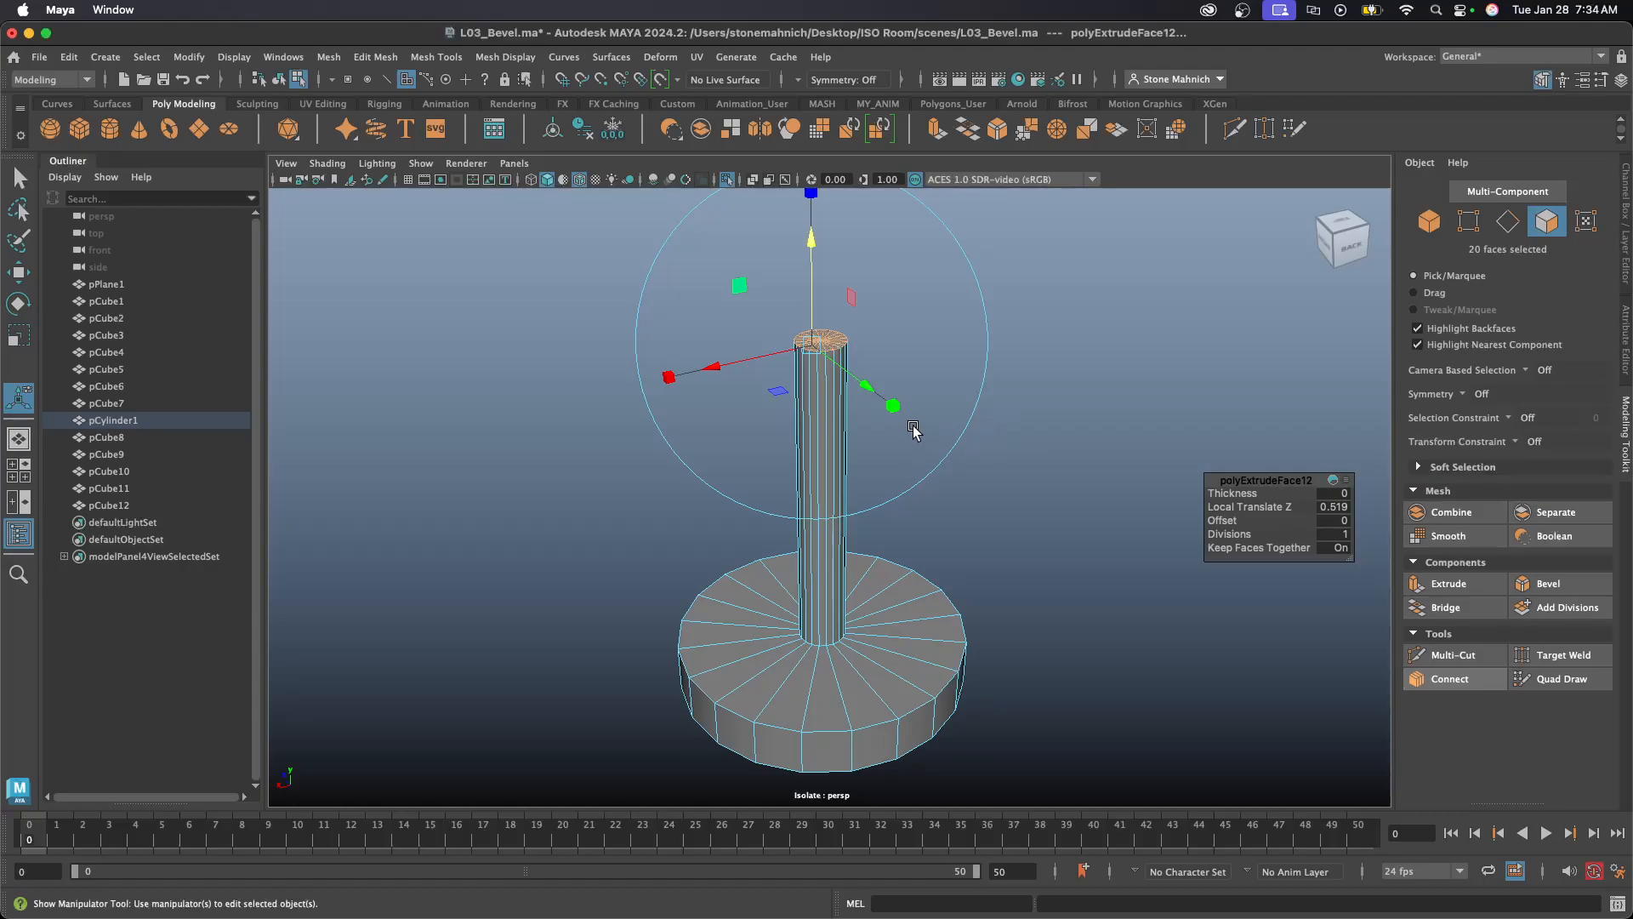
alt+middle_drag(946, 415, 941, 397)
alt+right_drag(941, 397, 944, 416)
alt+middle_drag(948, 416, 936, 425)
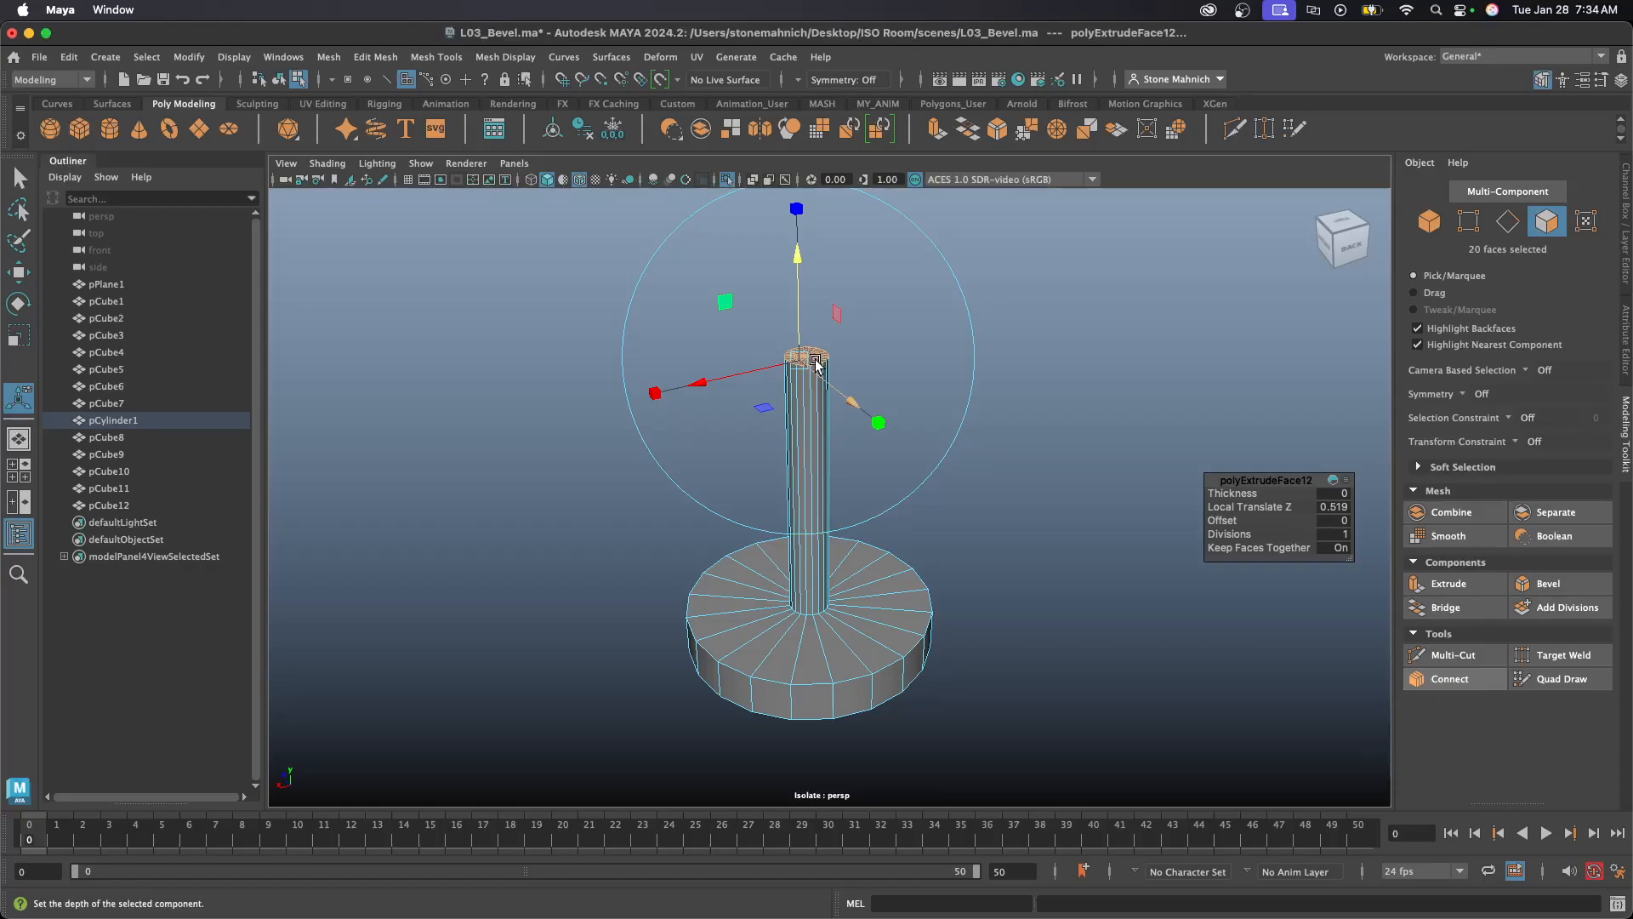
key(ctrl+e)
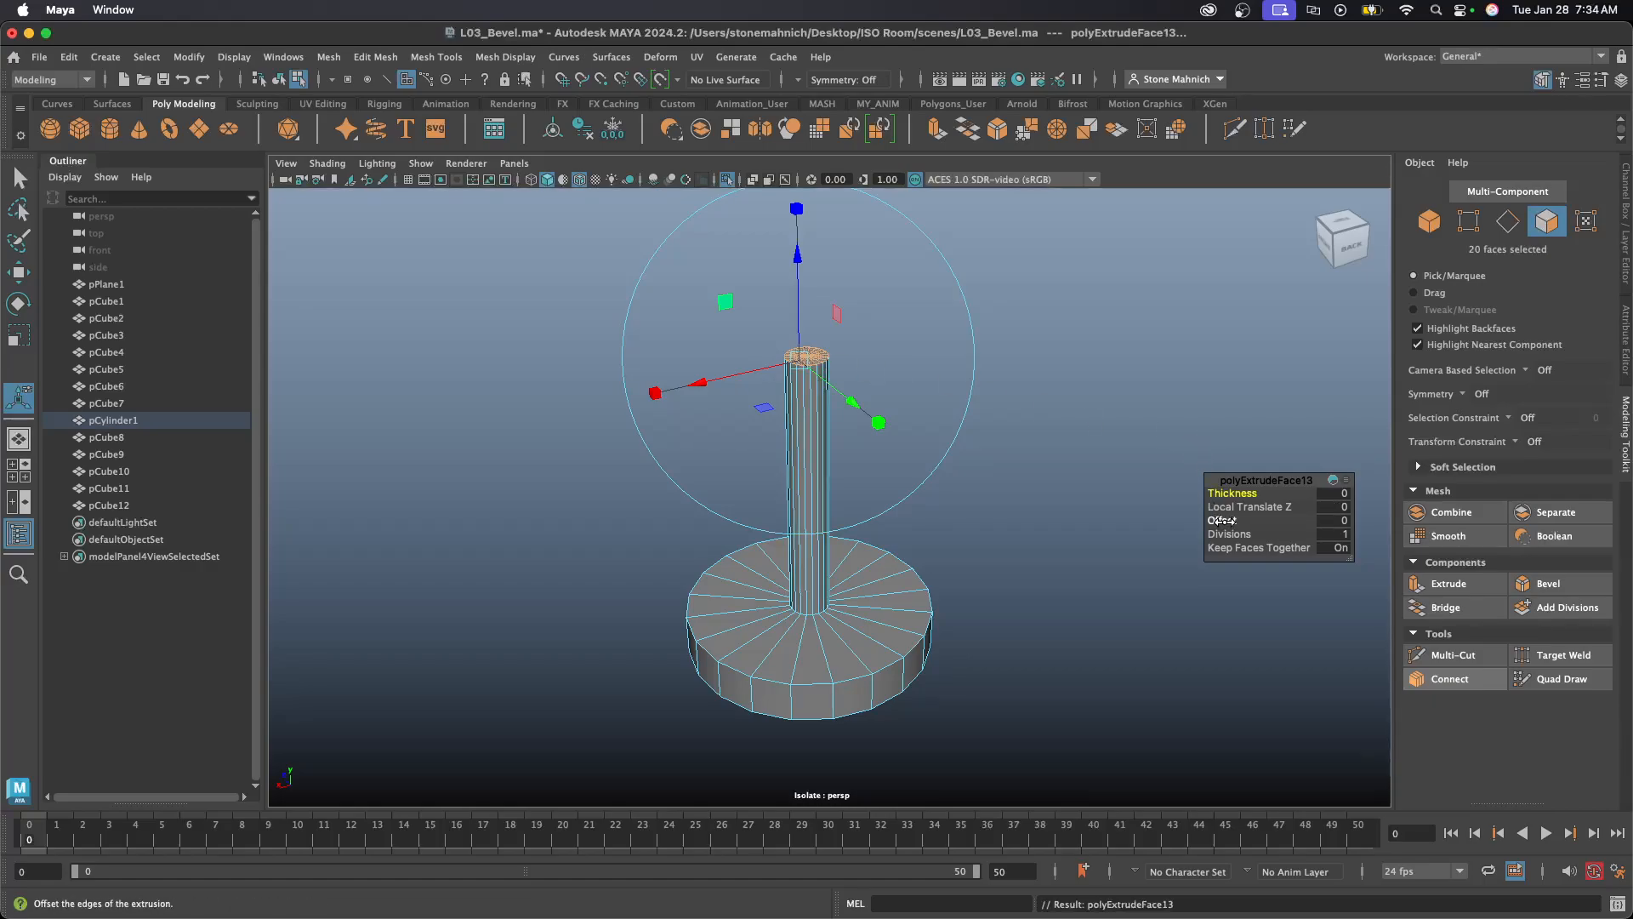
drag(1225, 522, 1597, 489)
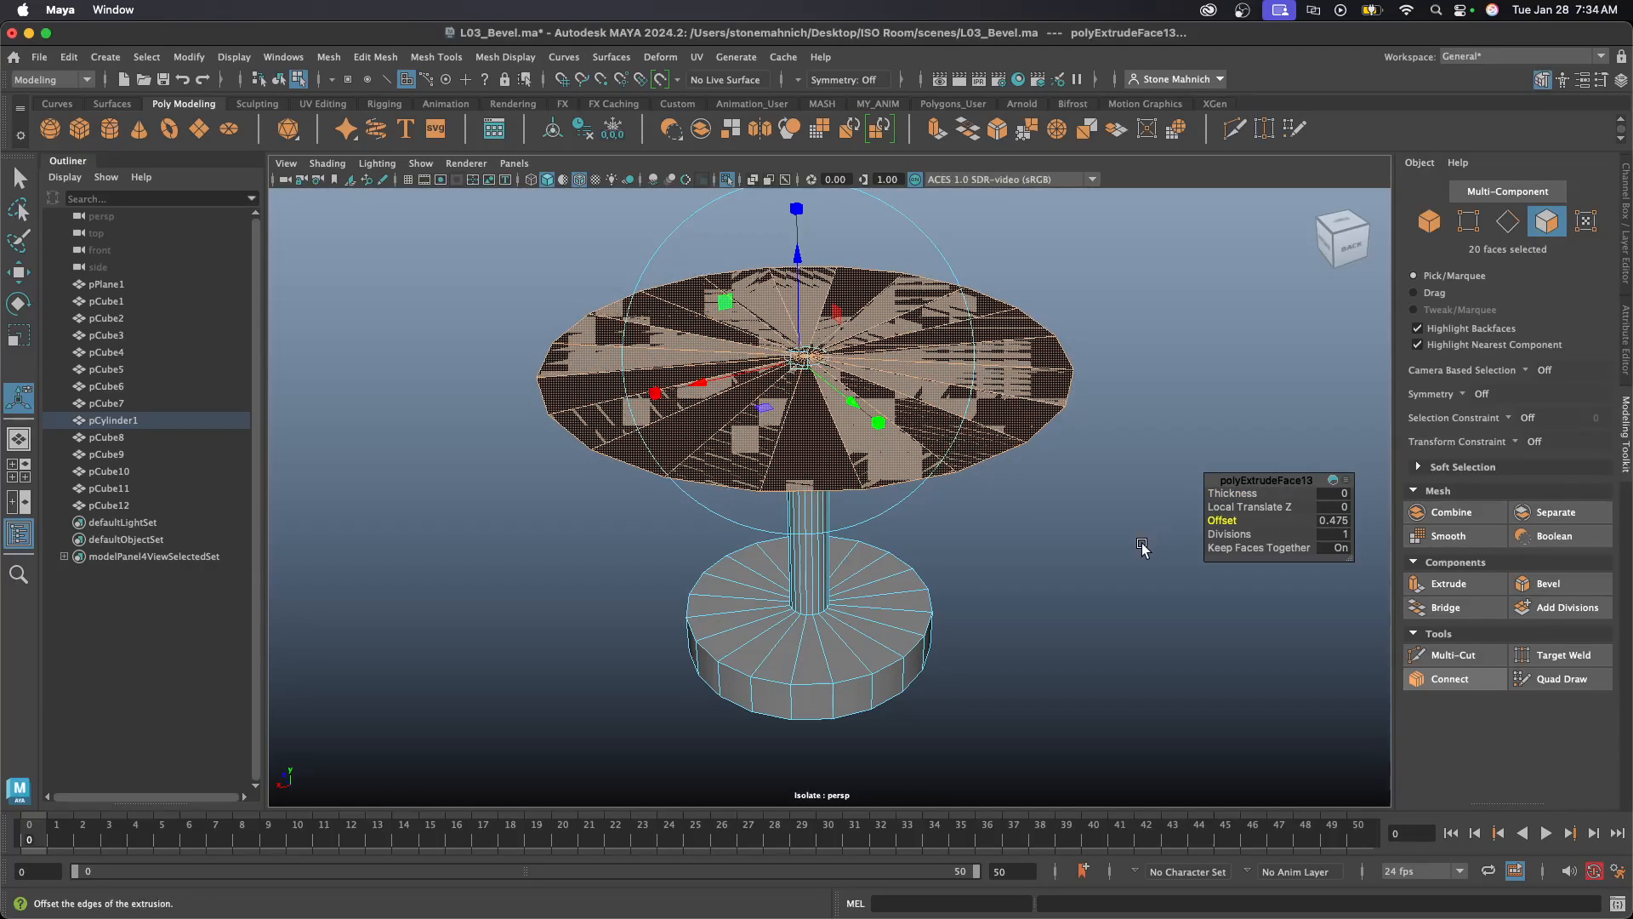
- Extrude the wide disc slightly upward to give the round tabletop thickness, and return to object selection
alt+drag(1144, 549, 989, 394)
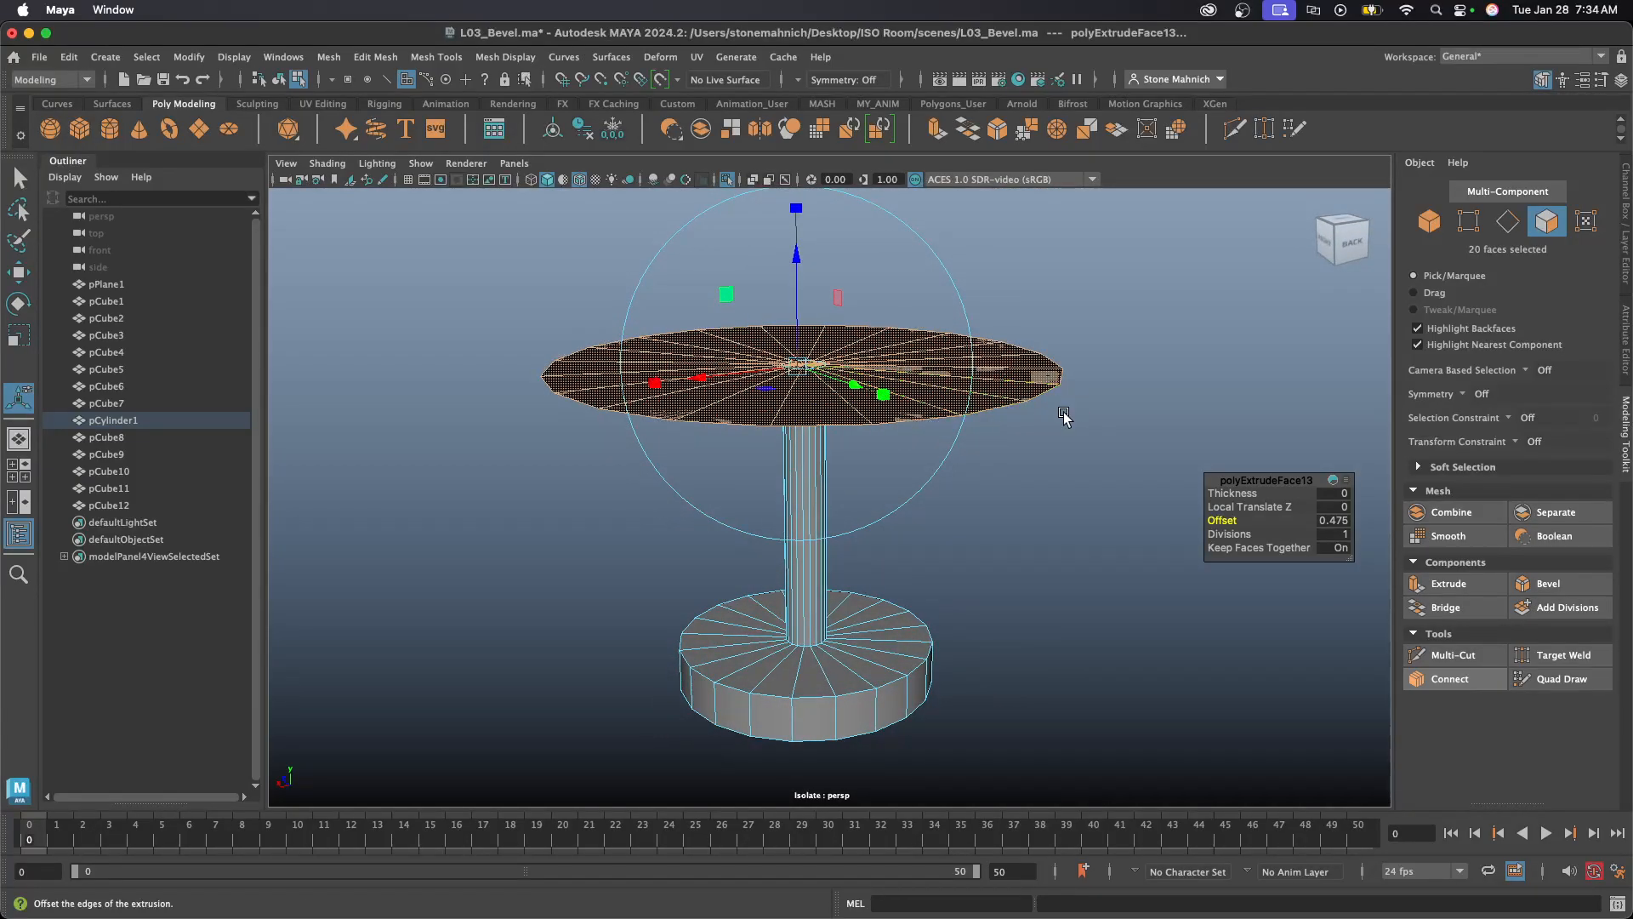
alt+drag(951, 451, 1076, 477)
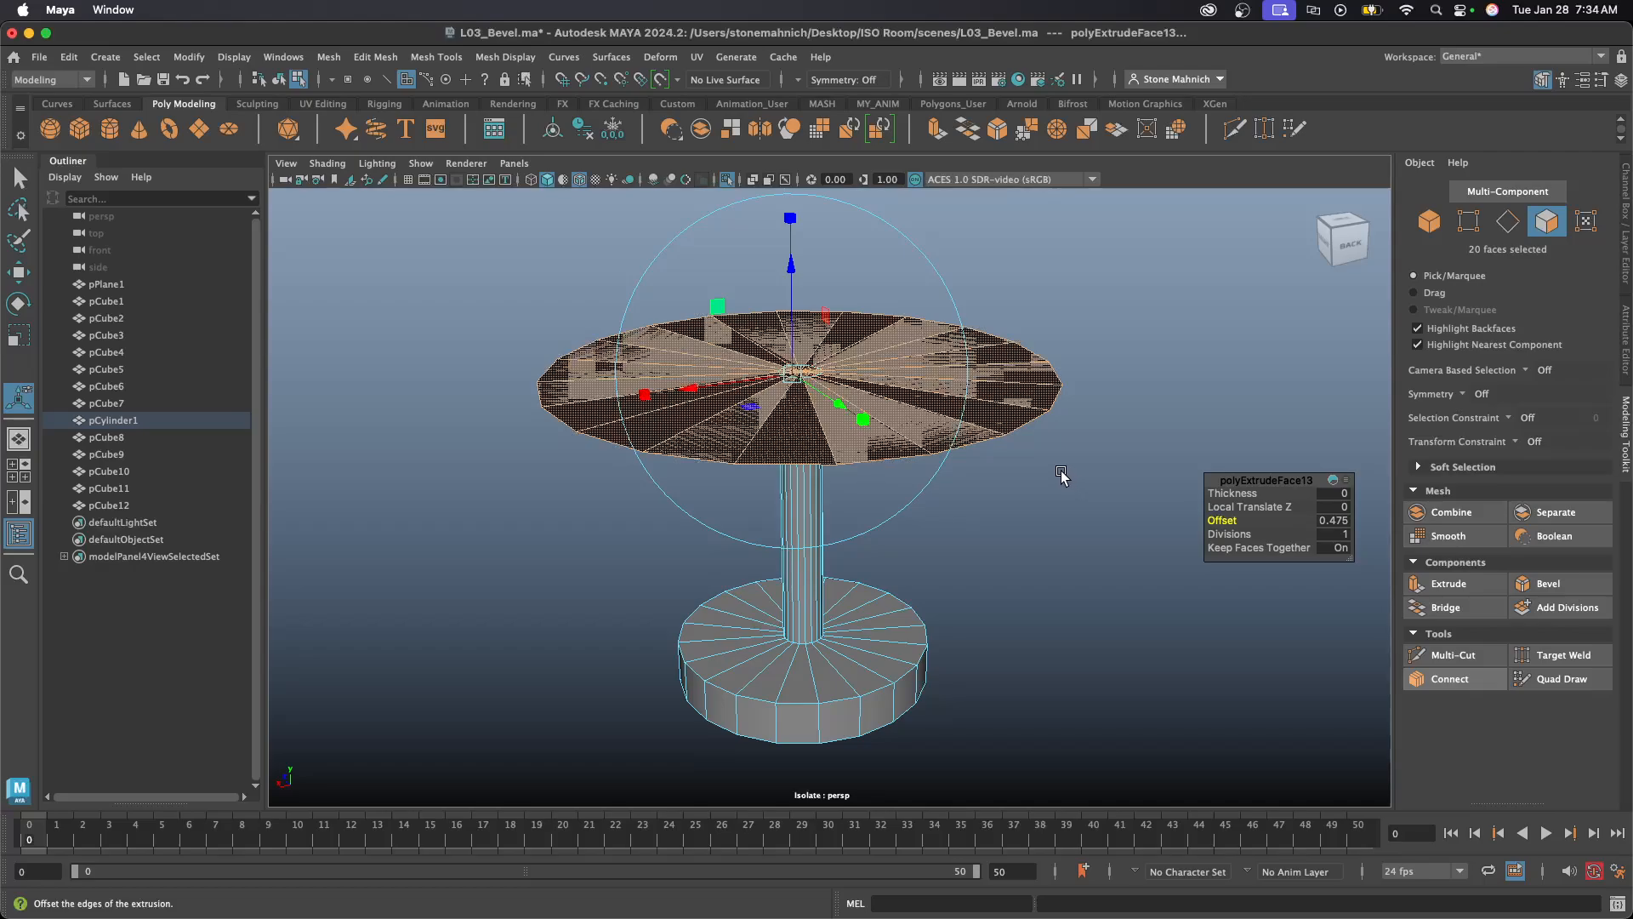
key(ctrl+e)
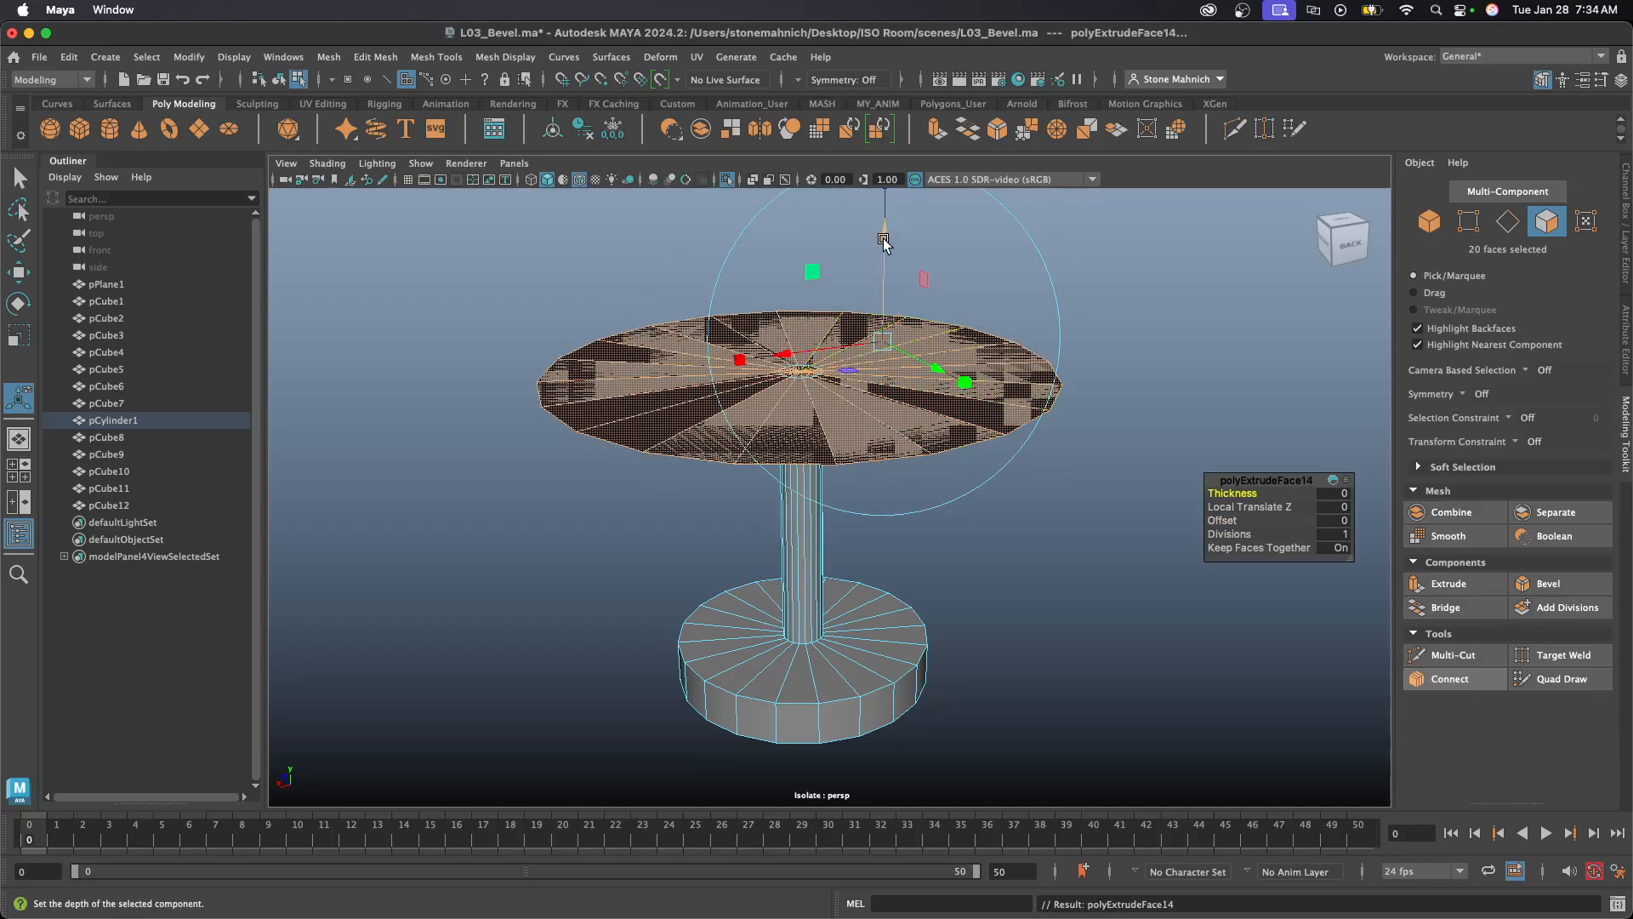
drag(884, 245, 884, 223)
right_drag(1136, 310, 1225, 274)
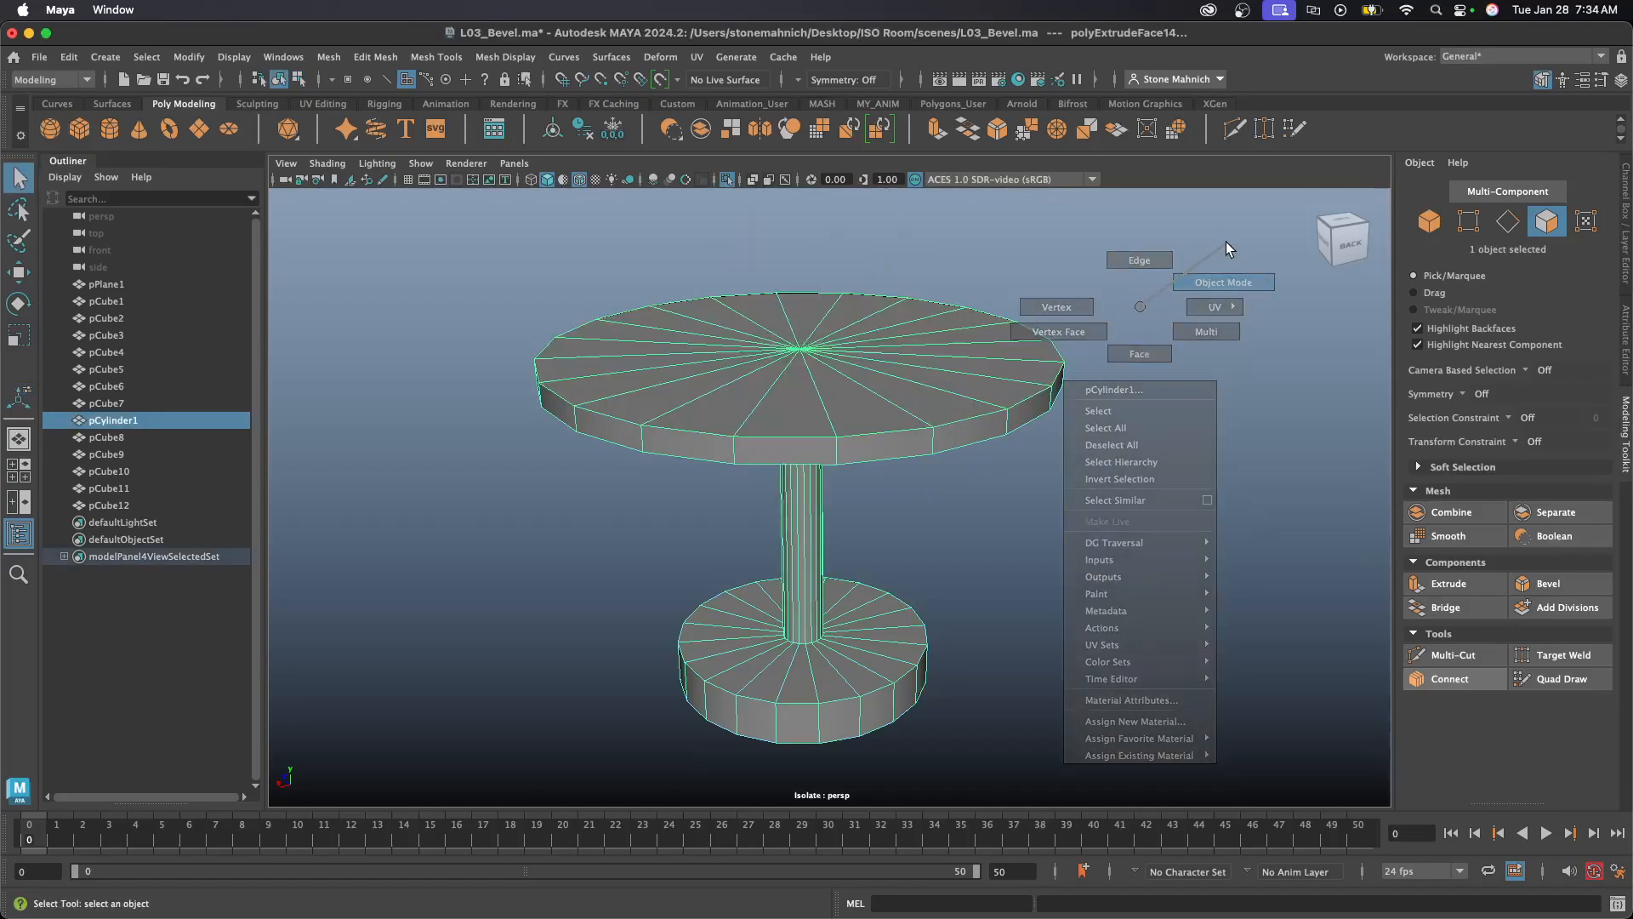
- Turn off isolation of the round table so the whole room is shown again
alt+drag(943, 463, 904, 458)
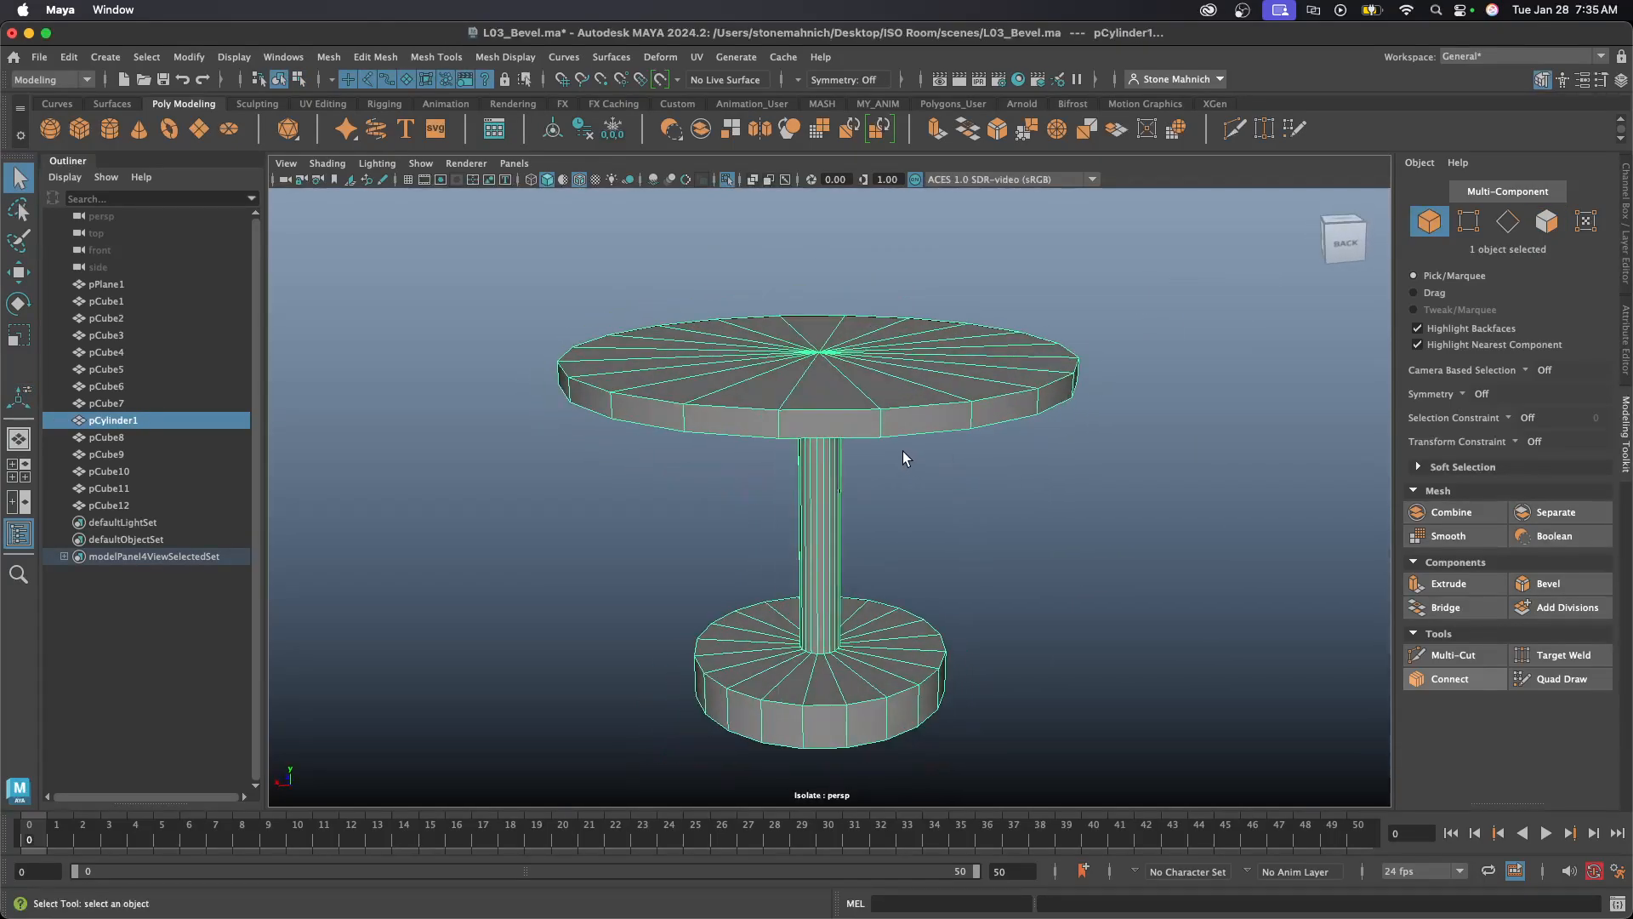
click(726, 180)
alt+drag(980, 566, 767, 641)
scroll(767, 642, down, 5)
alt+drag(843, 601, 738, 595)
scroll(735, 581, down, 2)
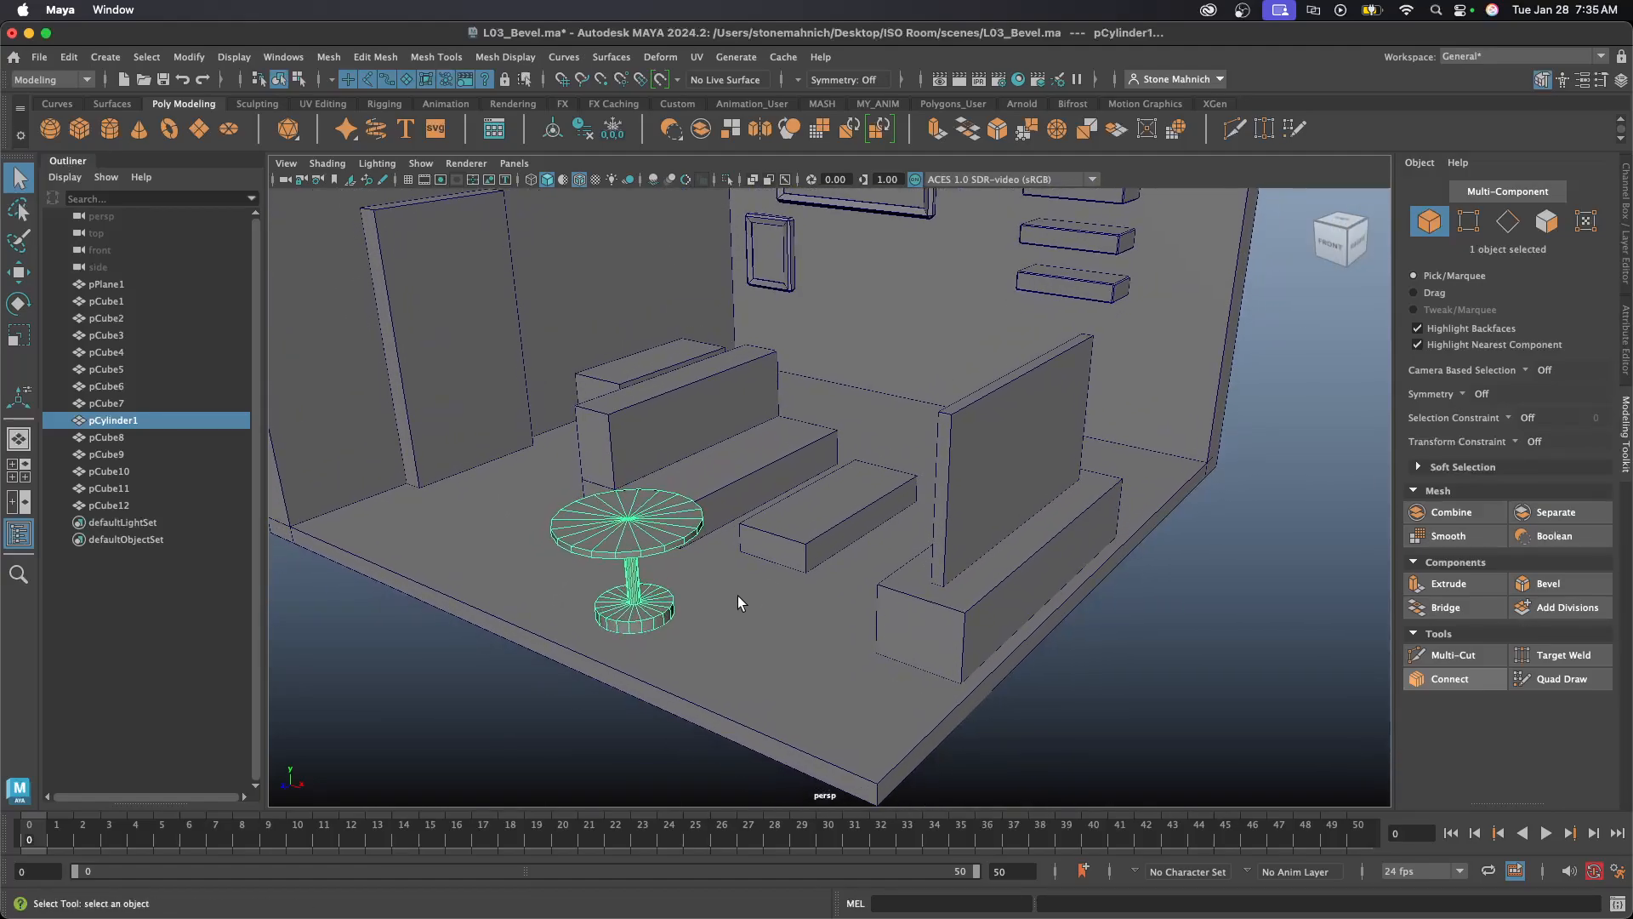
- Scale the table down to about 0.031 in Y and 0.18 in both X and Z to fit the room
key(r)
drag(626, 475, 631, 516)
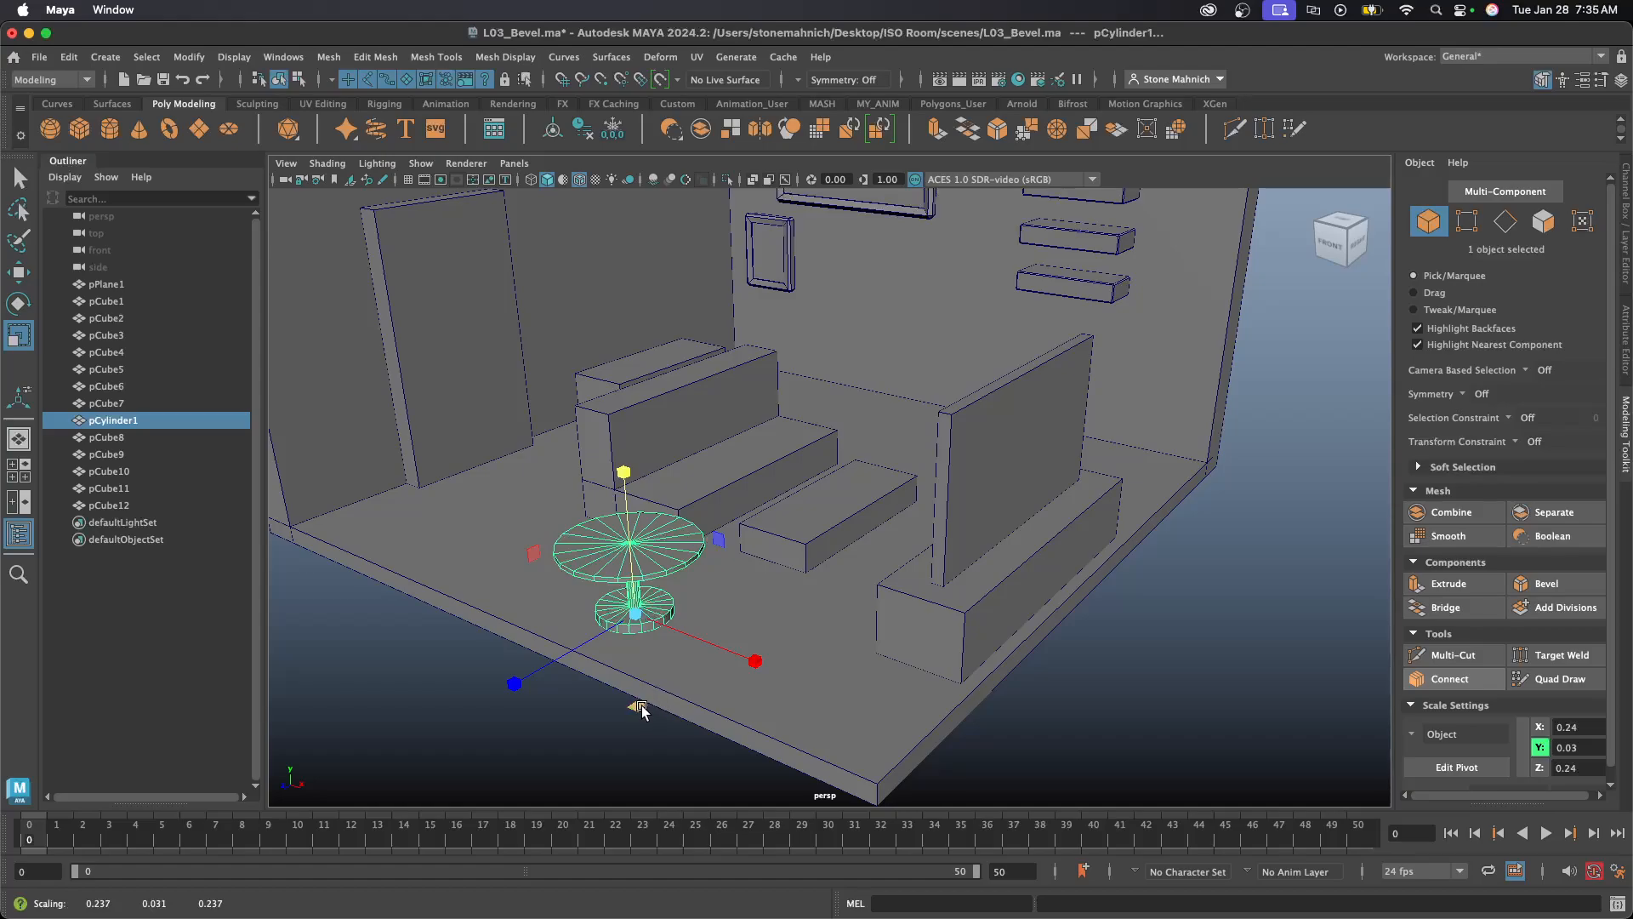
mouse_move(641, 708)
mouse_down()
mouse_move(627, 676)
mouse_move(632, 694)
mouse_up()
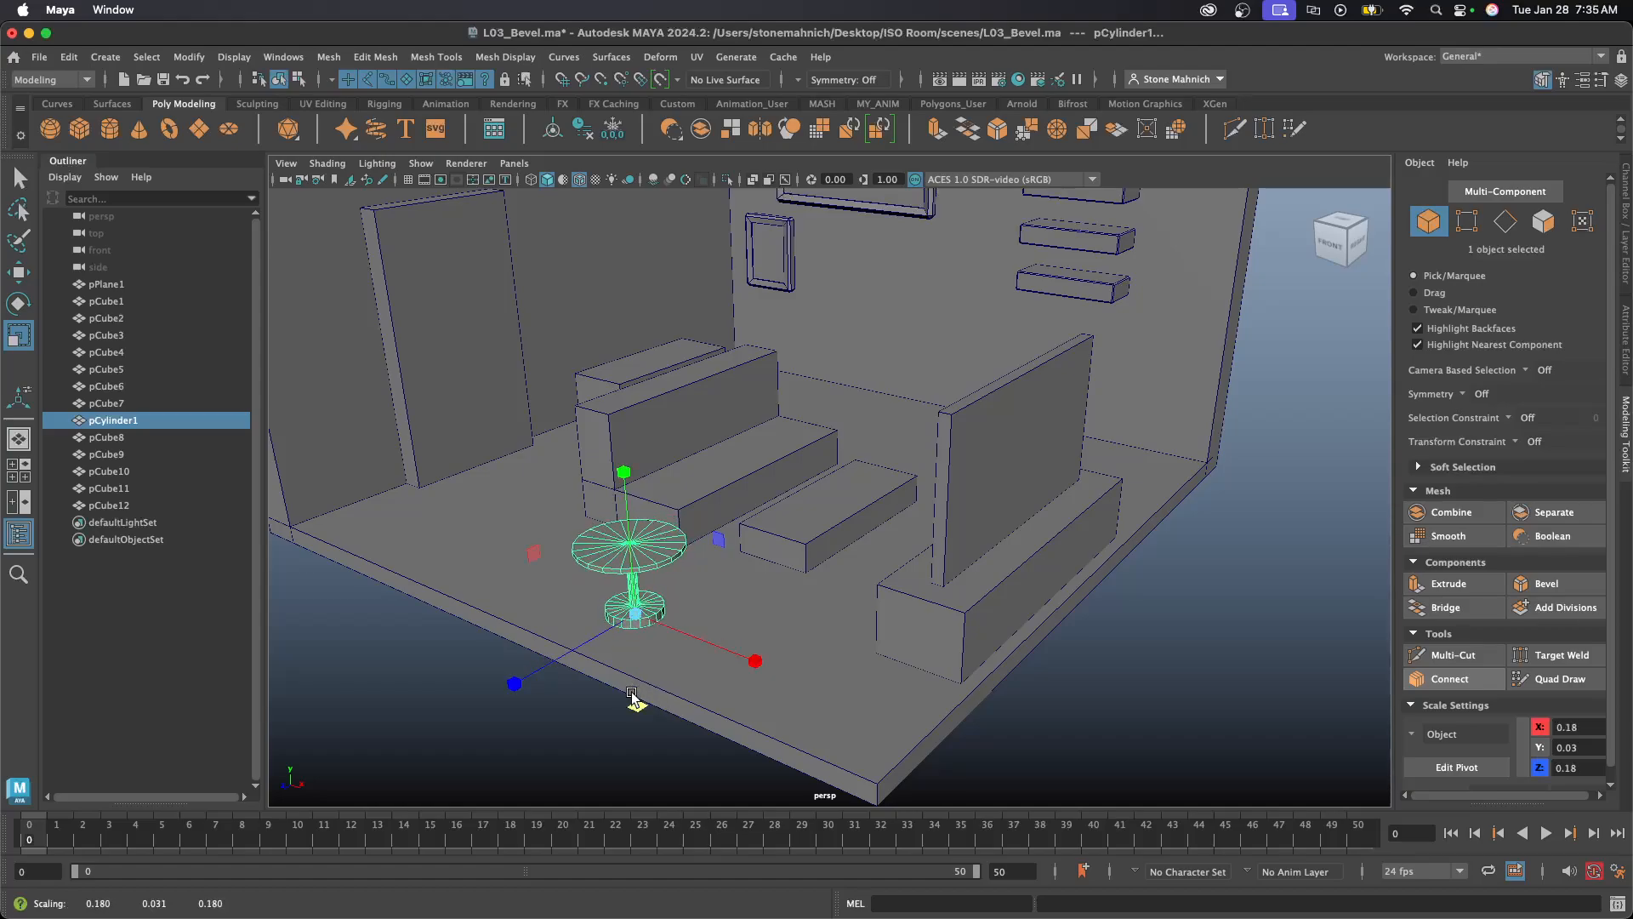
- Move the table across the floor in the XZ plane to about X -0.05, Z 1.85
mouse_move(629, 578)
alt+mouse_down()
mouse_move(742, 554)
mouse_move(642, 579)
alt+mouse_up()
key(w)
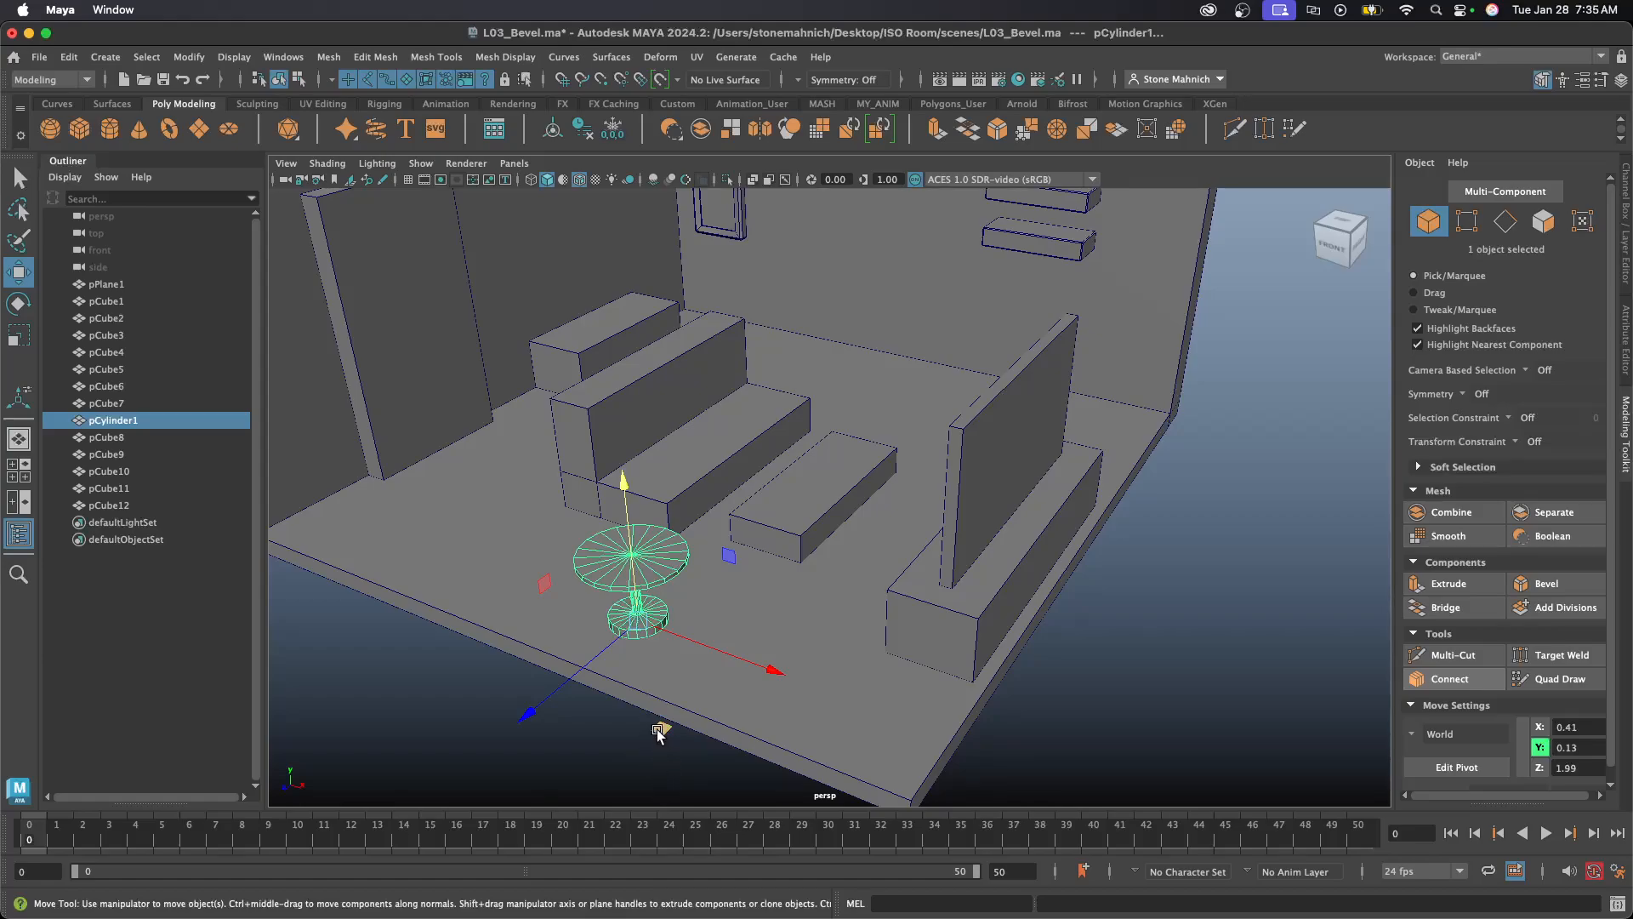
drag(658, 734, 612, 694)
alt+drag(761, 529, 722, 592)
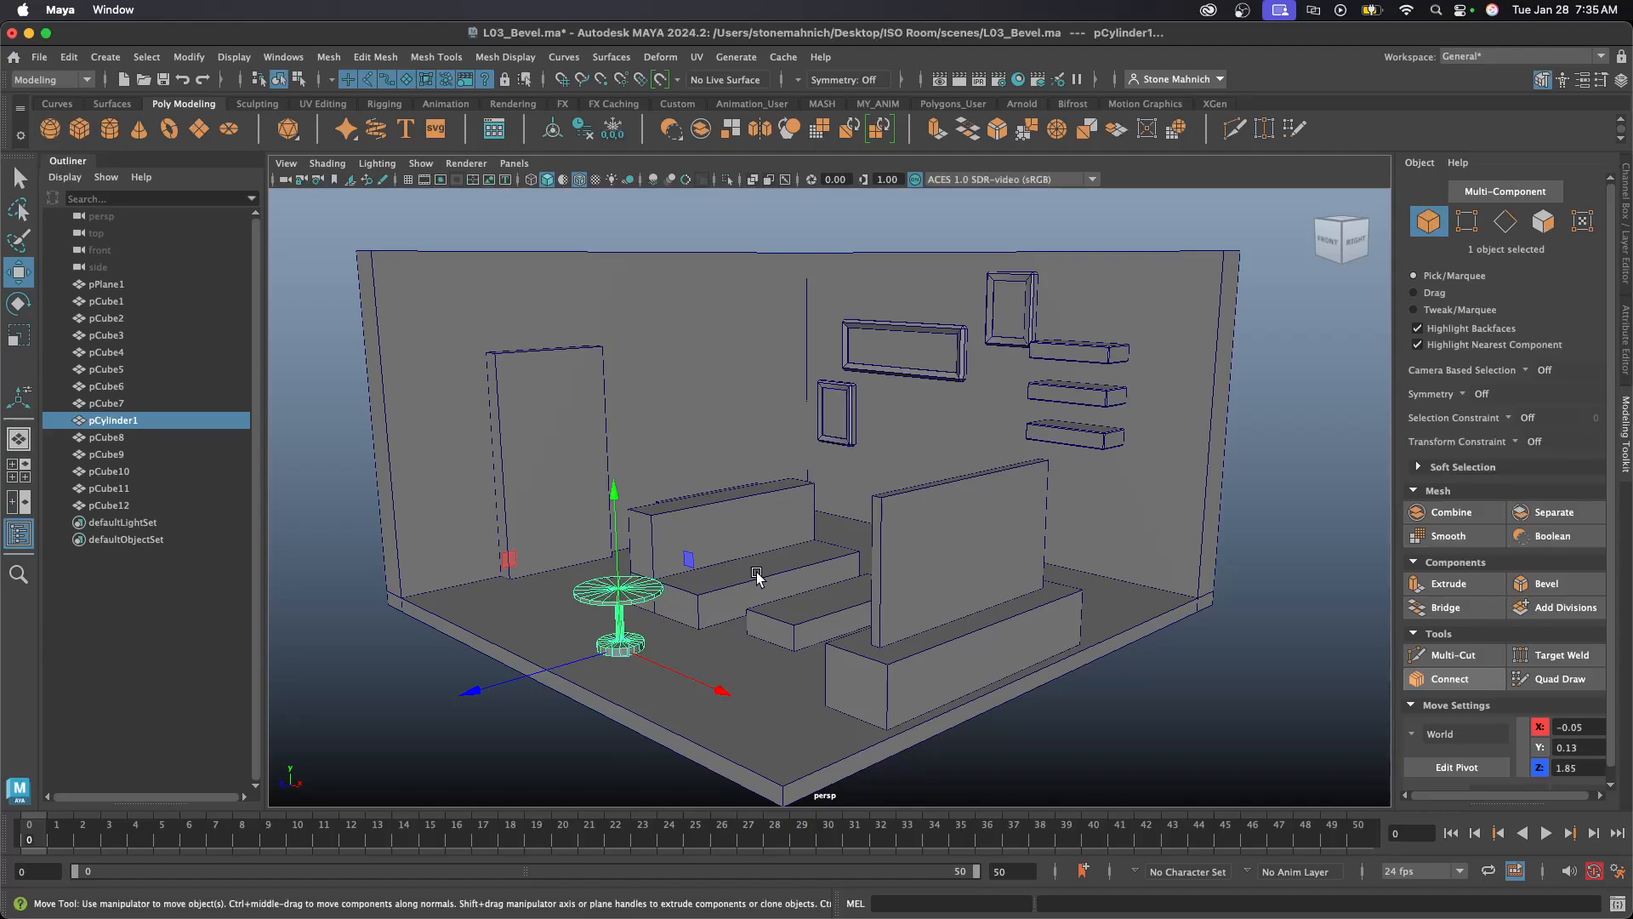
- Deselect the table and save the scene L03_Bevel.ma
click(1167, 693)
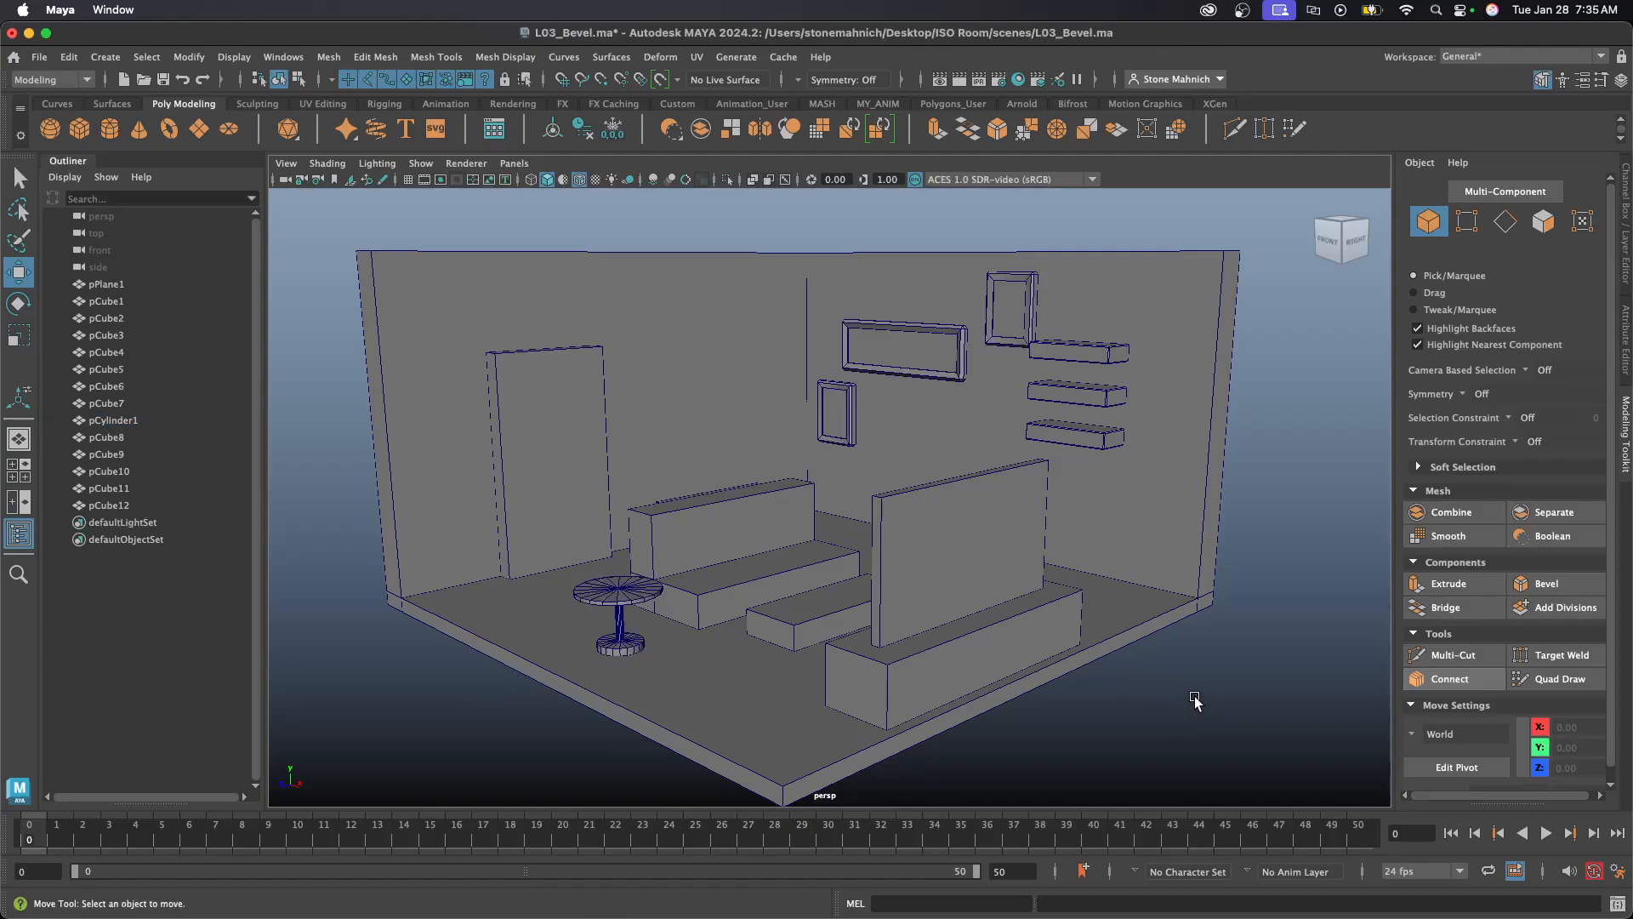
alt+middle_drag(789, 452, 844, 434)
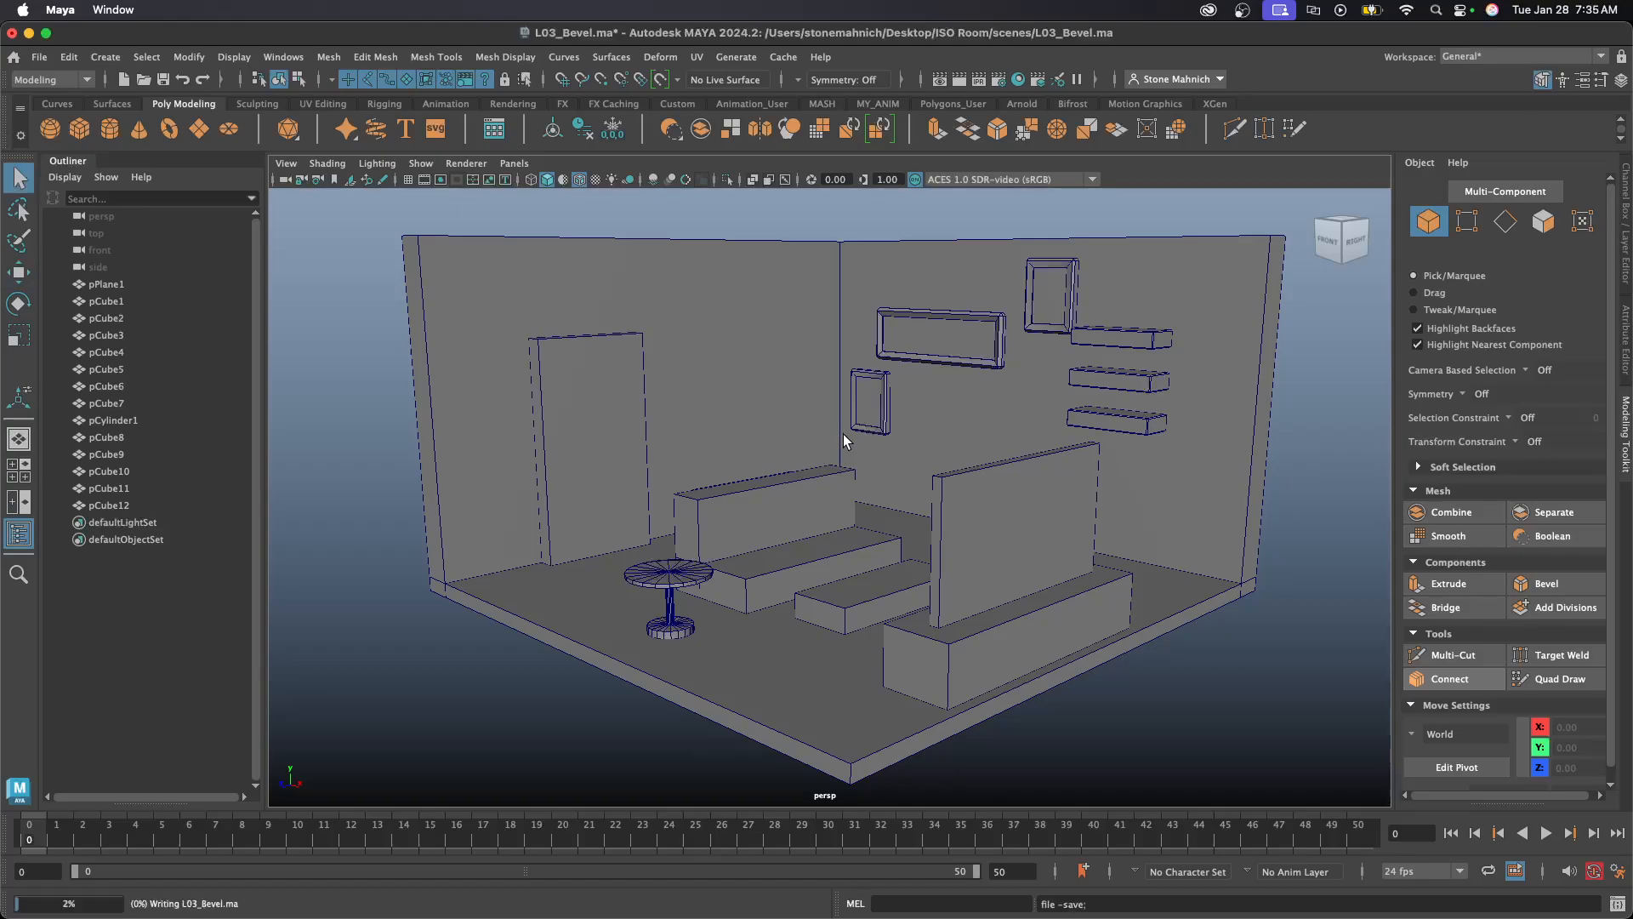
key(super+s)
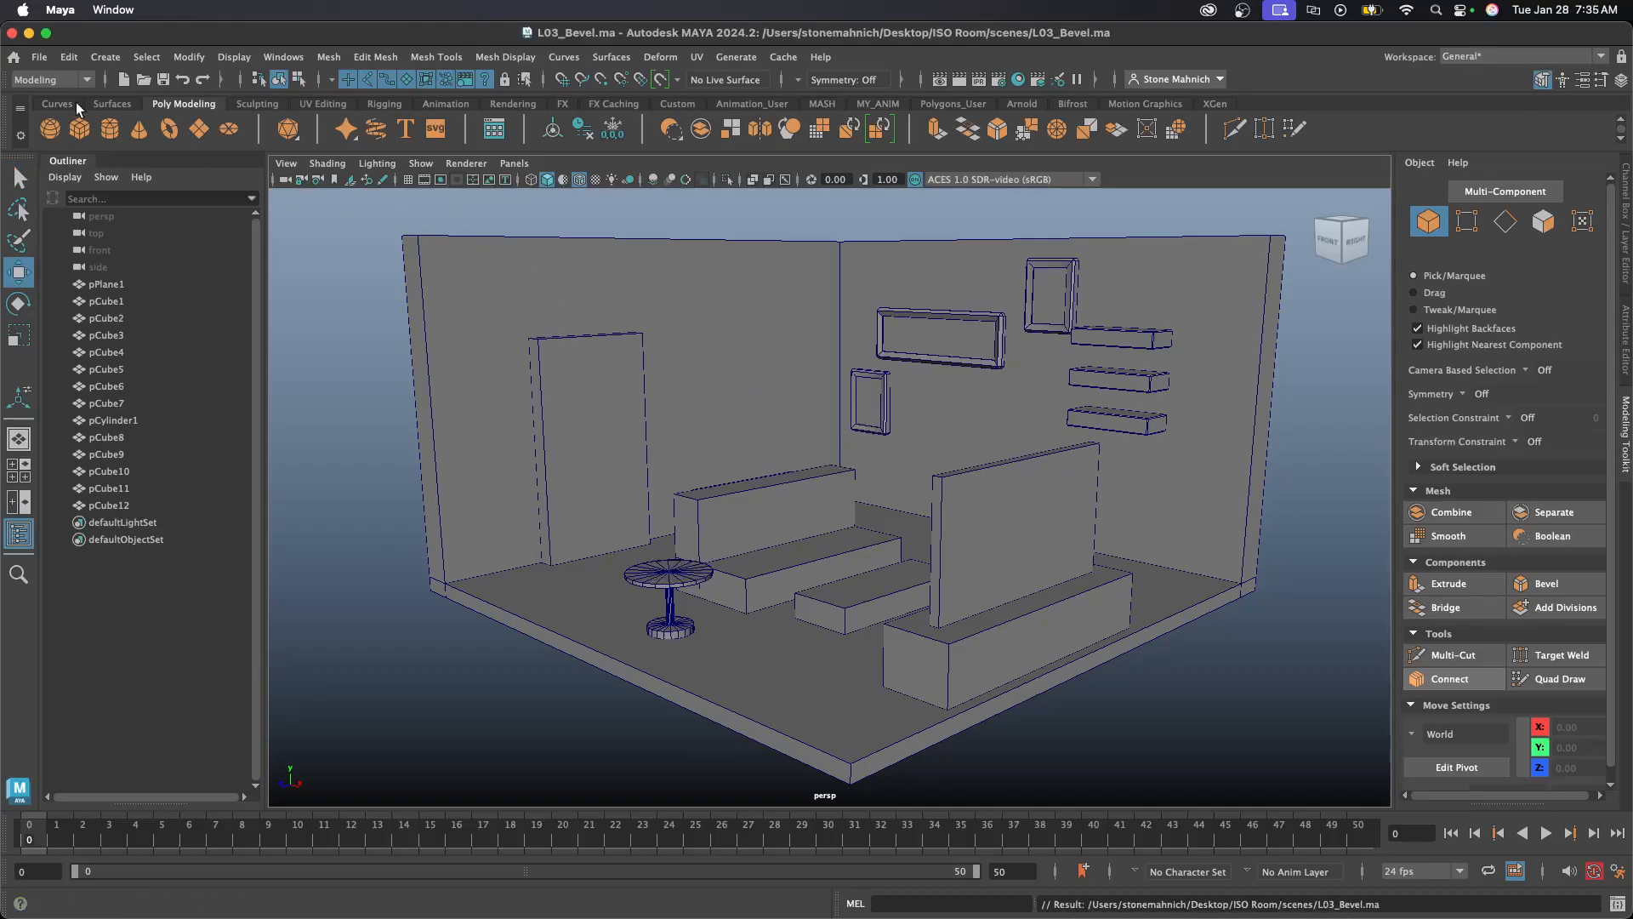
click(40, 57)
click(84, 130)
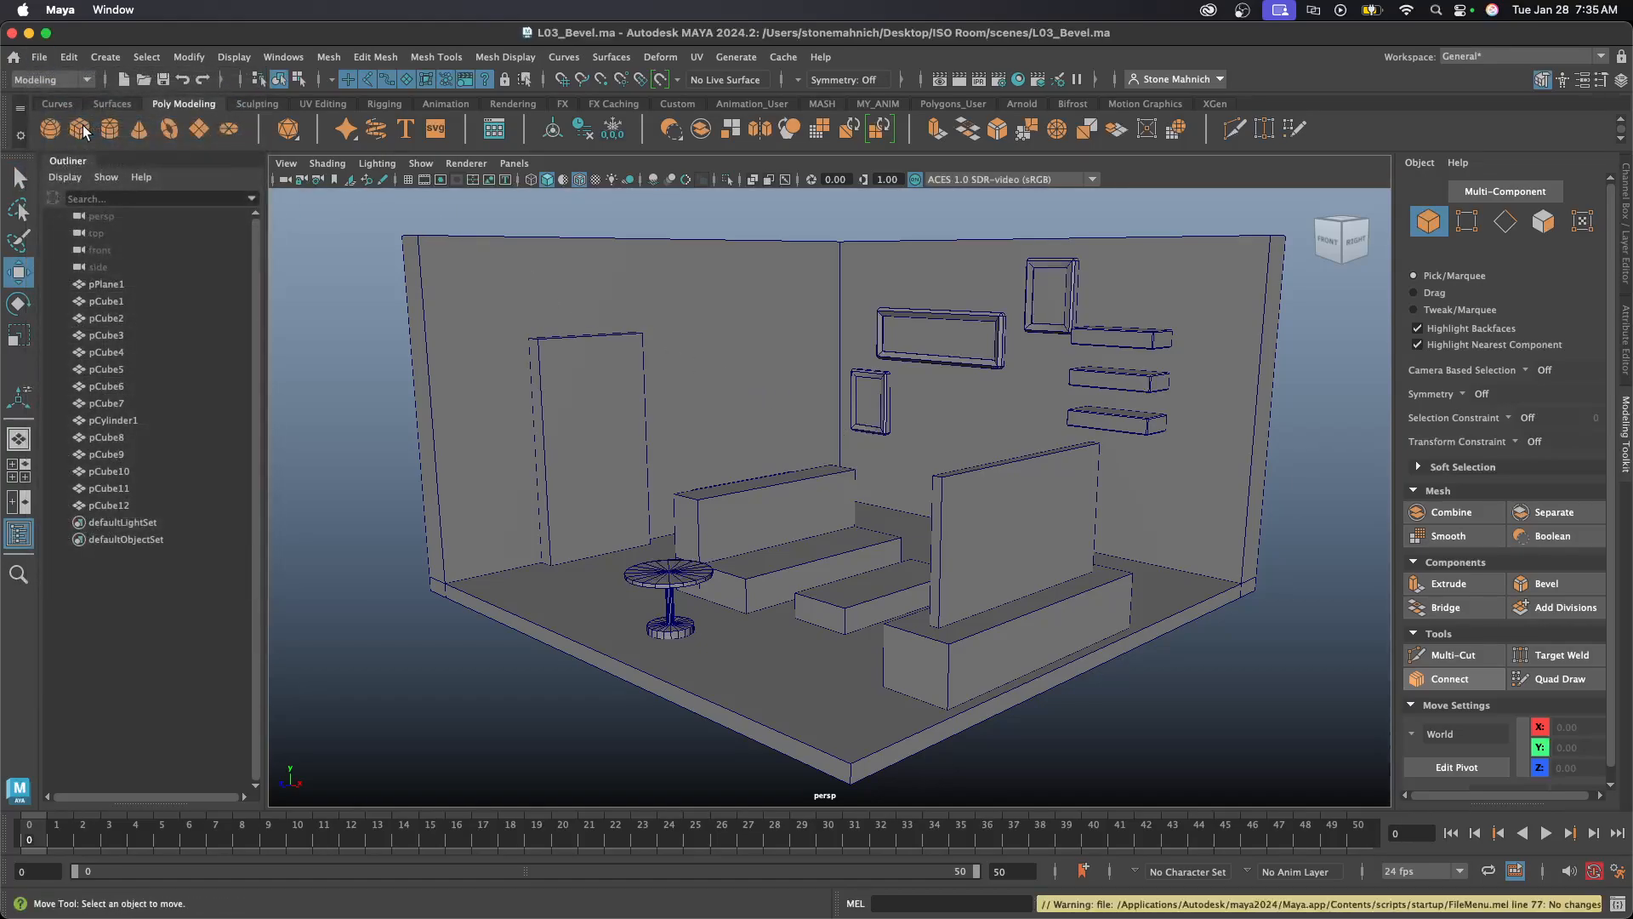